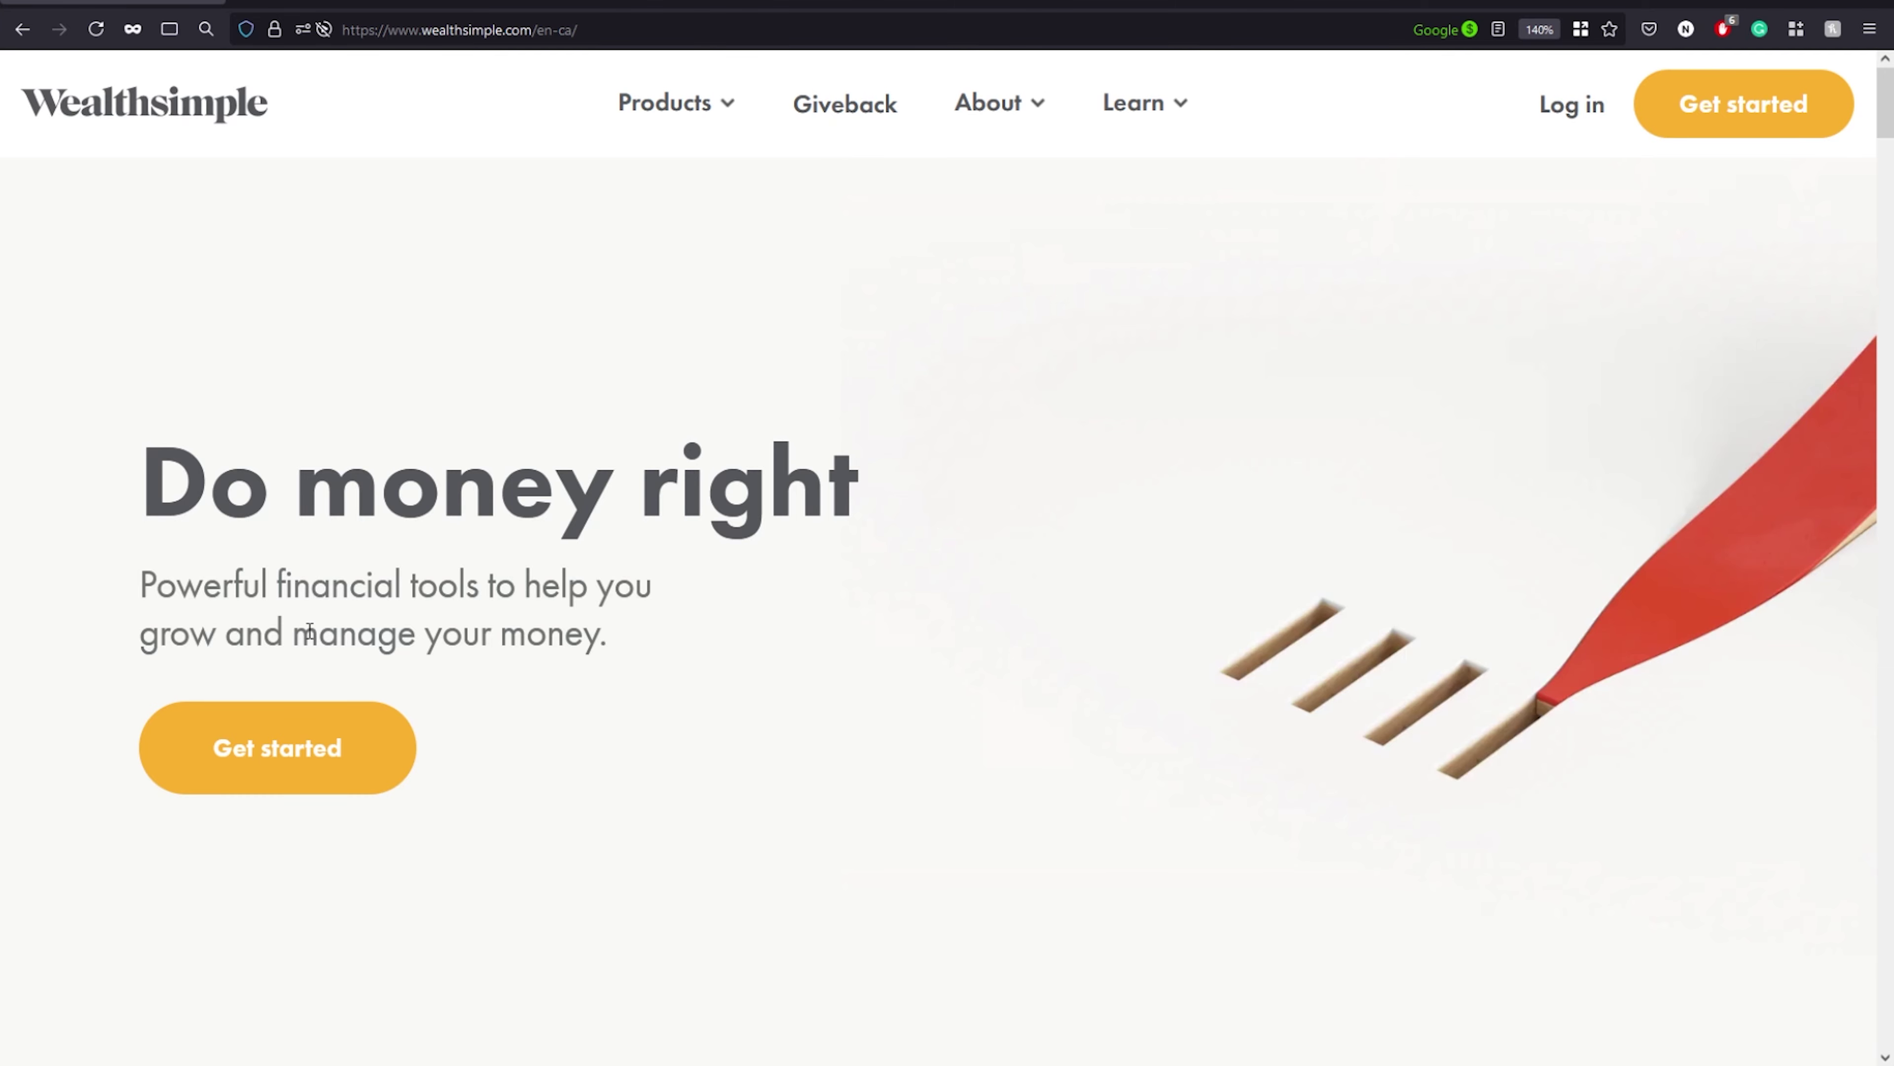
Open Wealthsimple's Invest product page and examine how the risk level slider responds when moved towards higher risk
{"action": "left_click", "coordinate": [645, 134]}
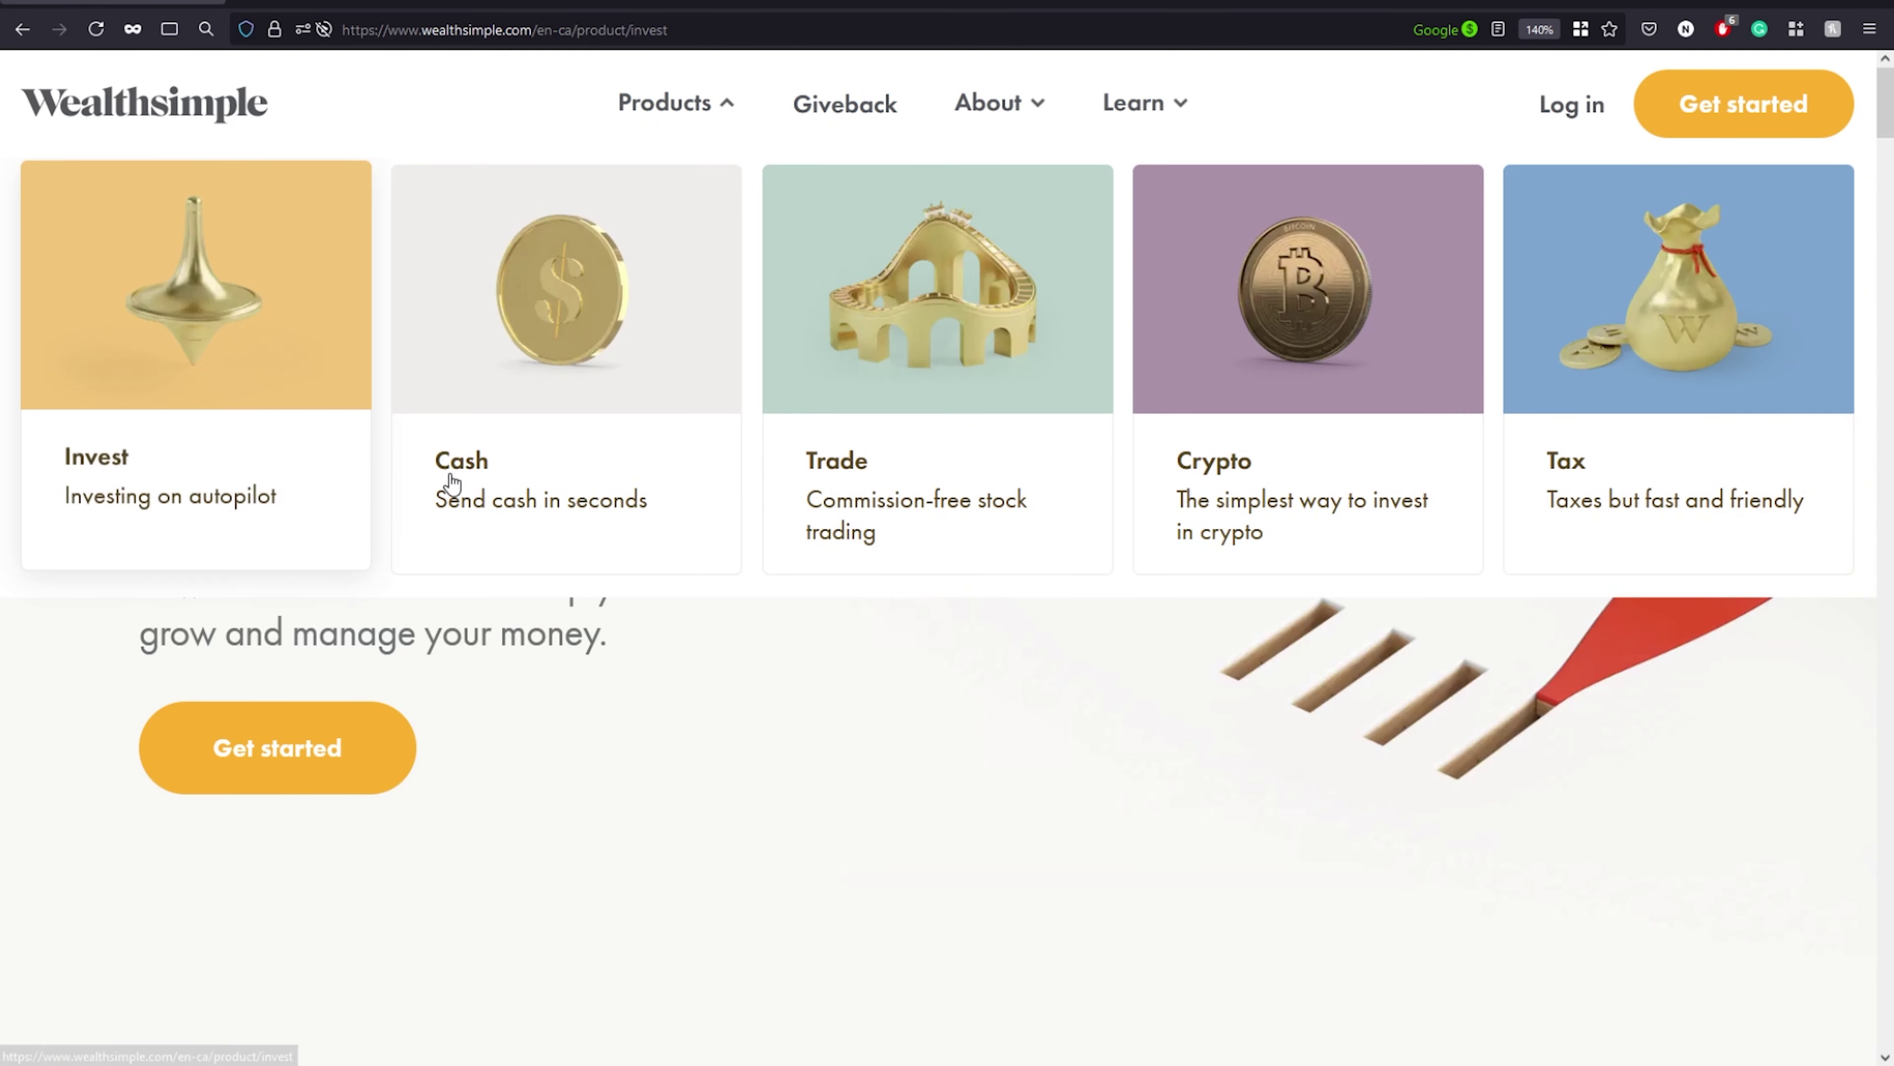
{"action": "scroll", "coordinate": [910, 623], "scroll_direction": "down", "scroll_amount": 10}
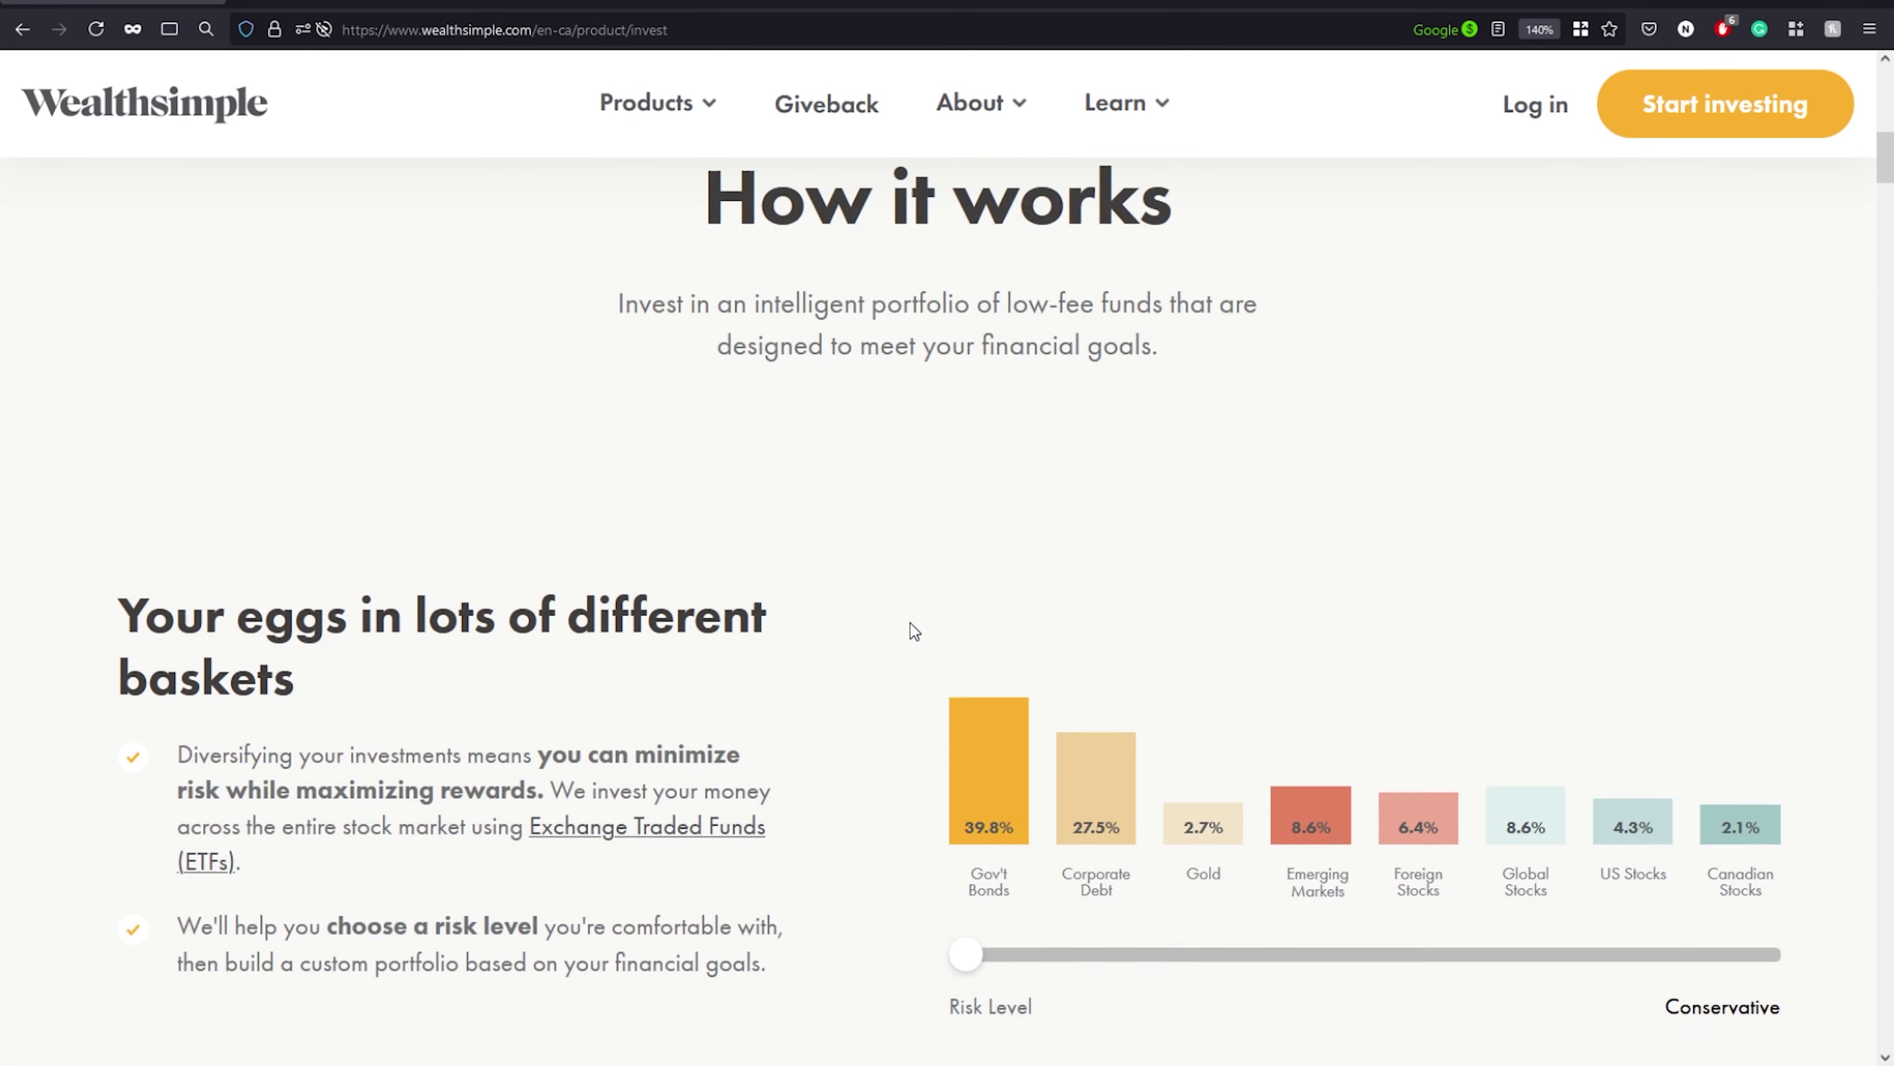
{"action": "scroll", "coordinate": [910, 623], "scroll_direction": "down", "scroll_amount": 5}
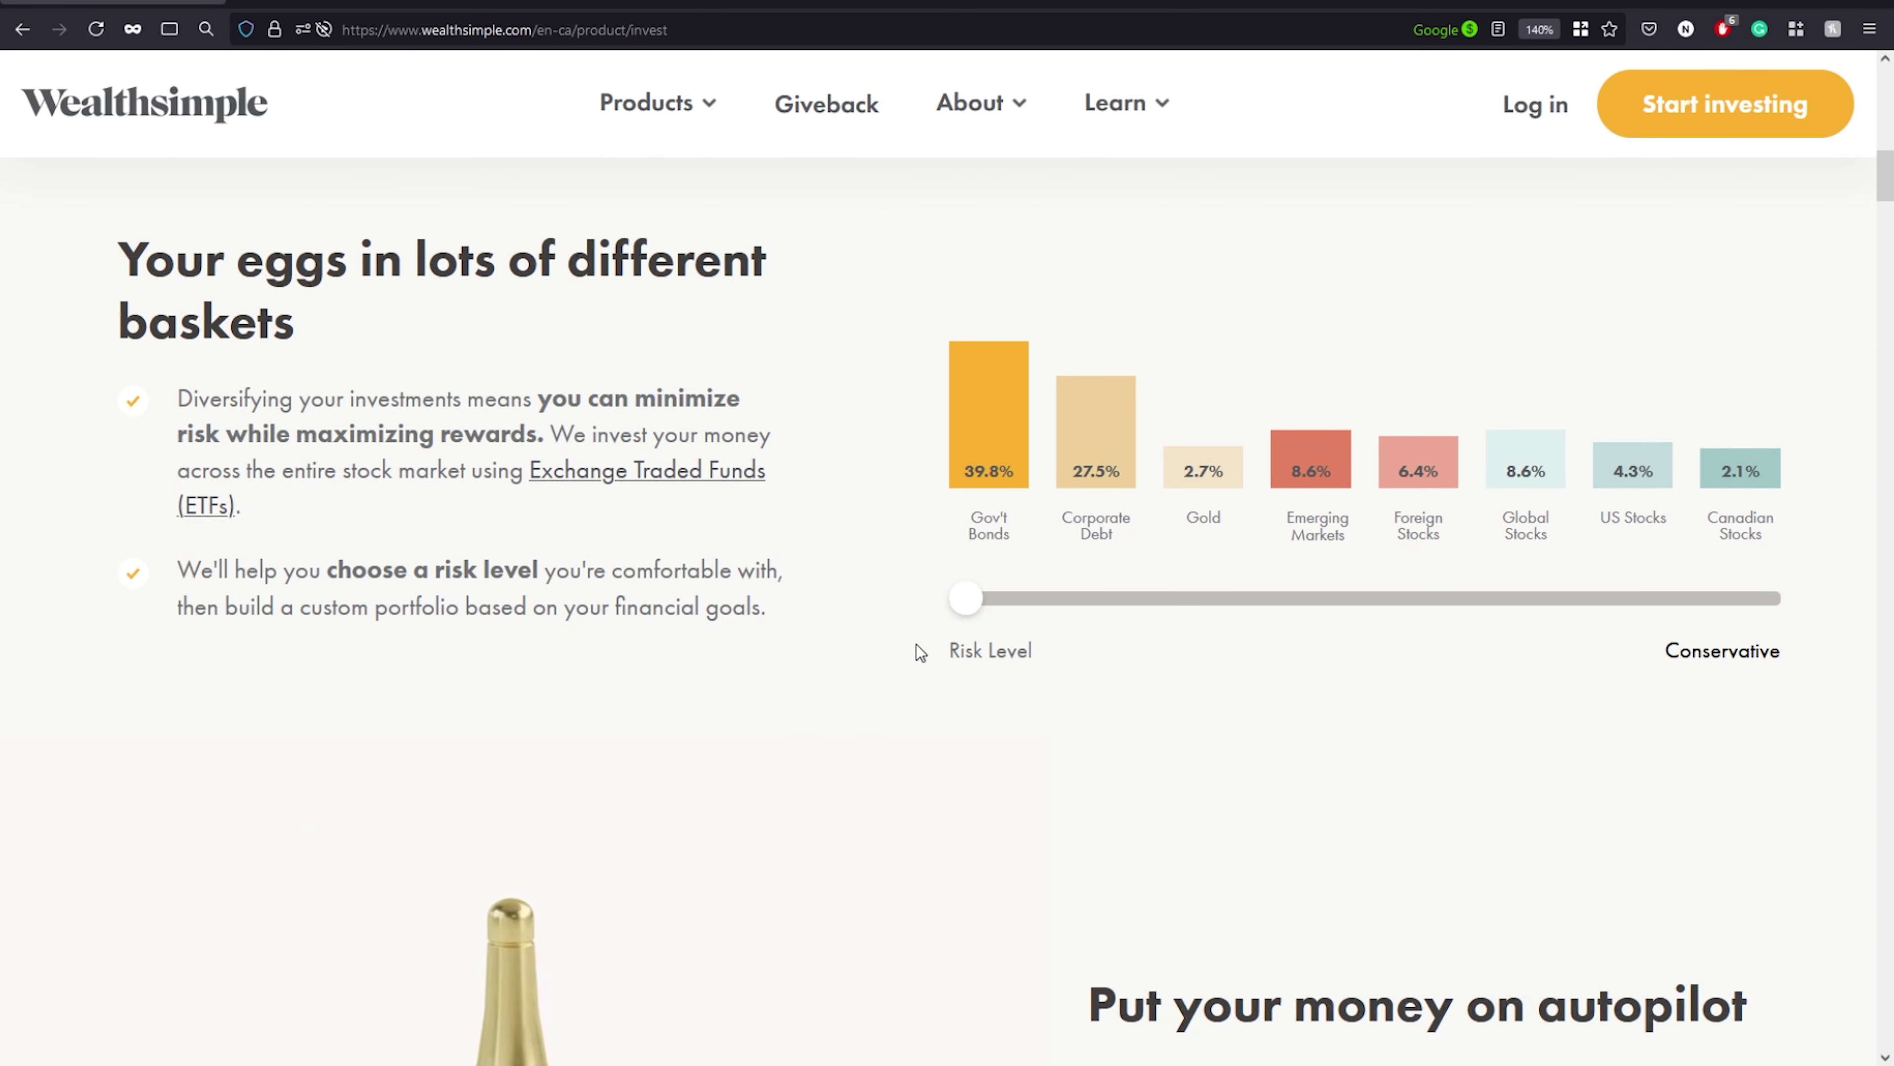
{"action": "left_click_drag", "start_coordinate": [966, 598], "coordinate": [1704, 606]}
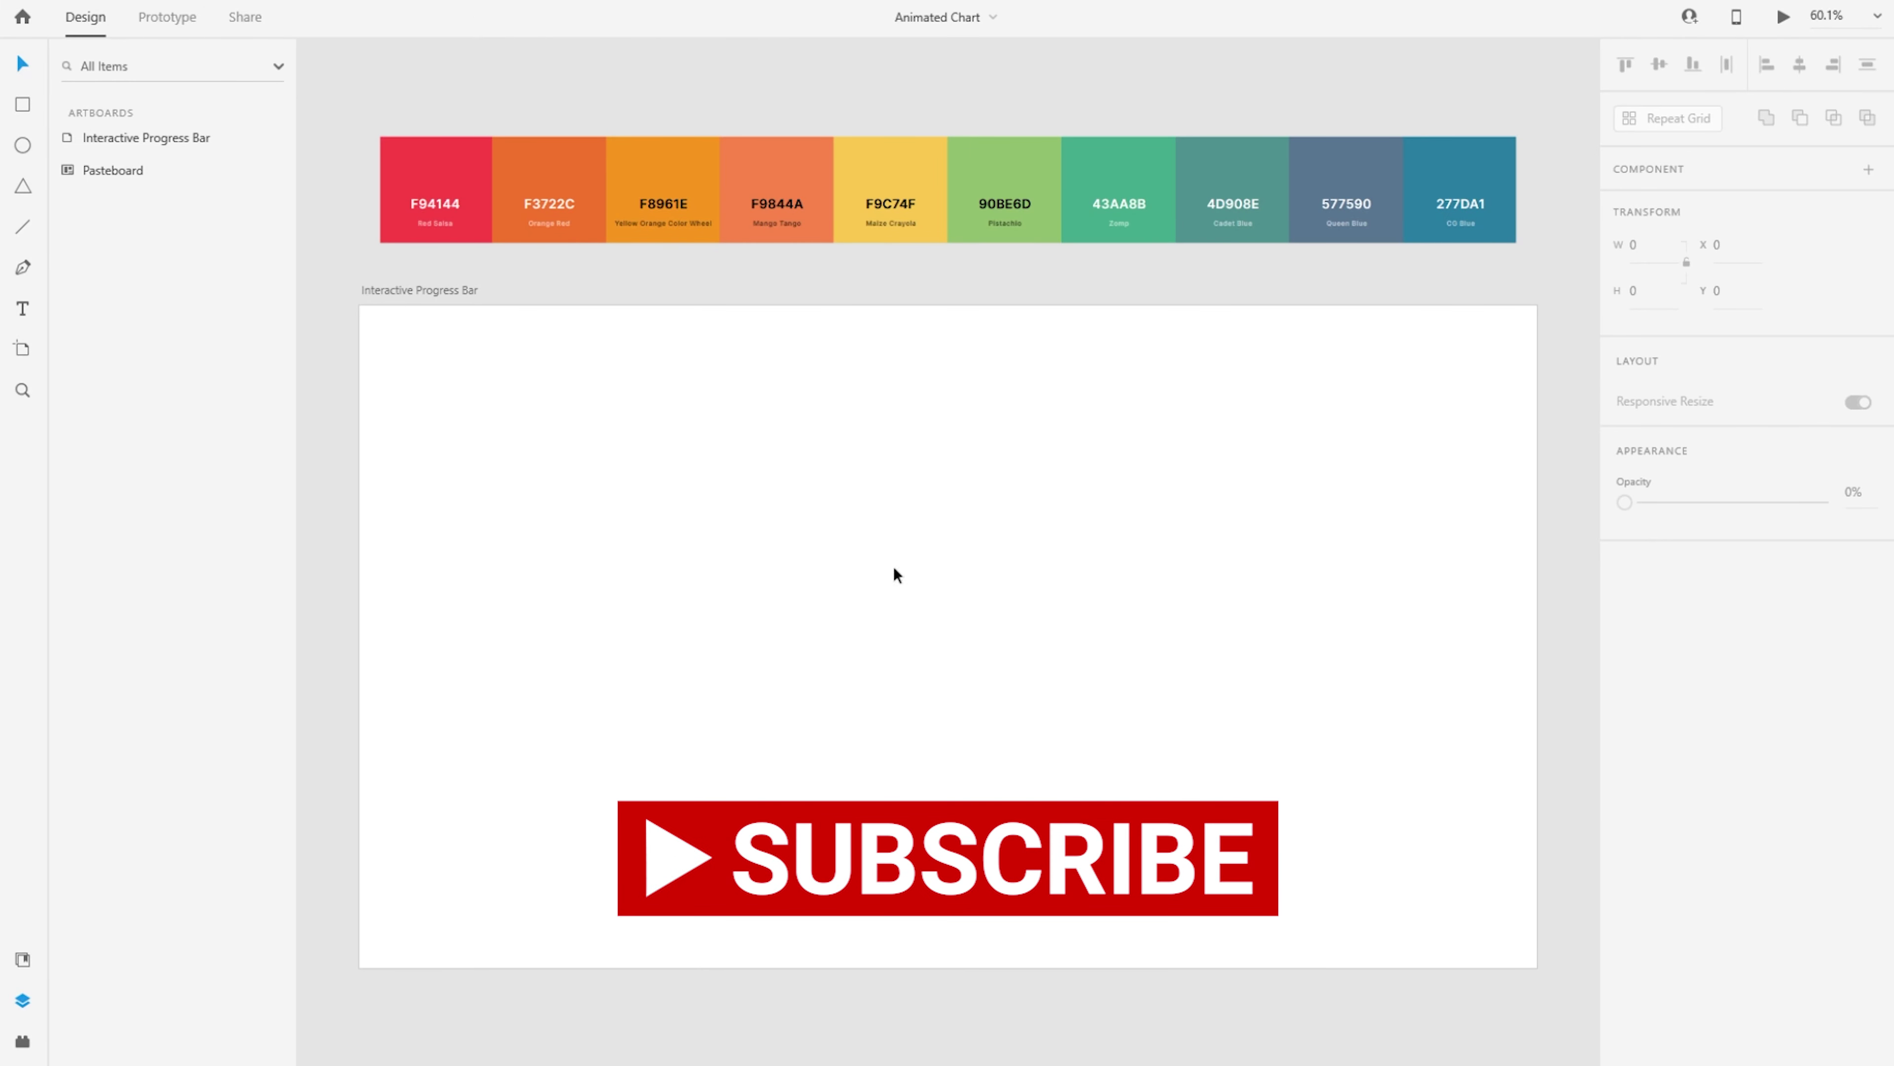
{"action": "left_click", "coordinate": [417, 292]}
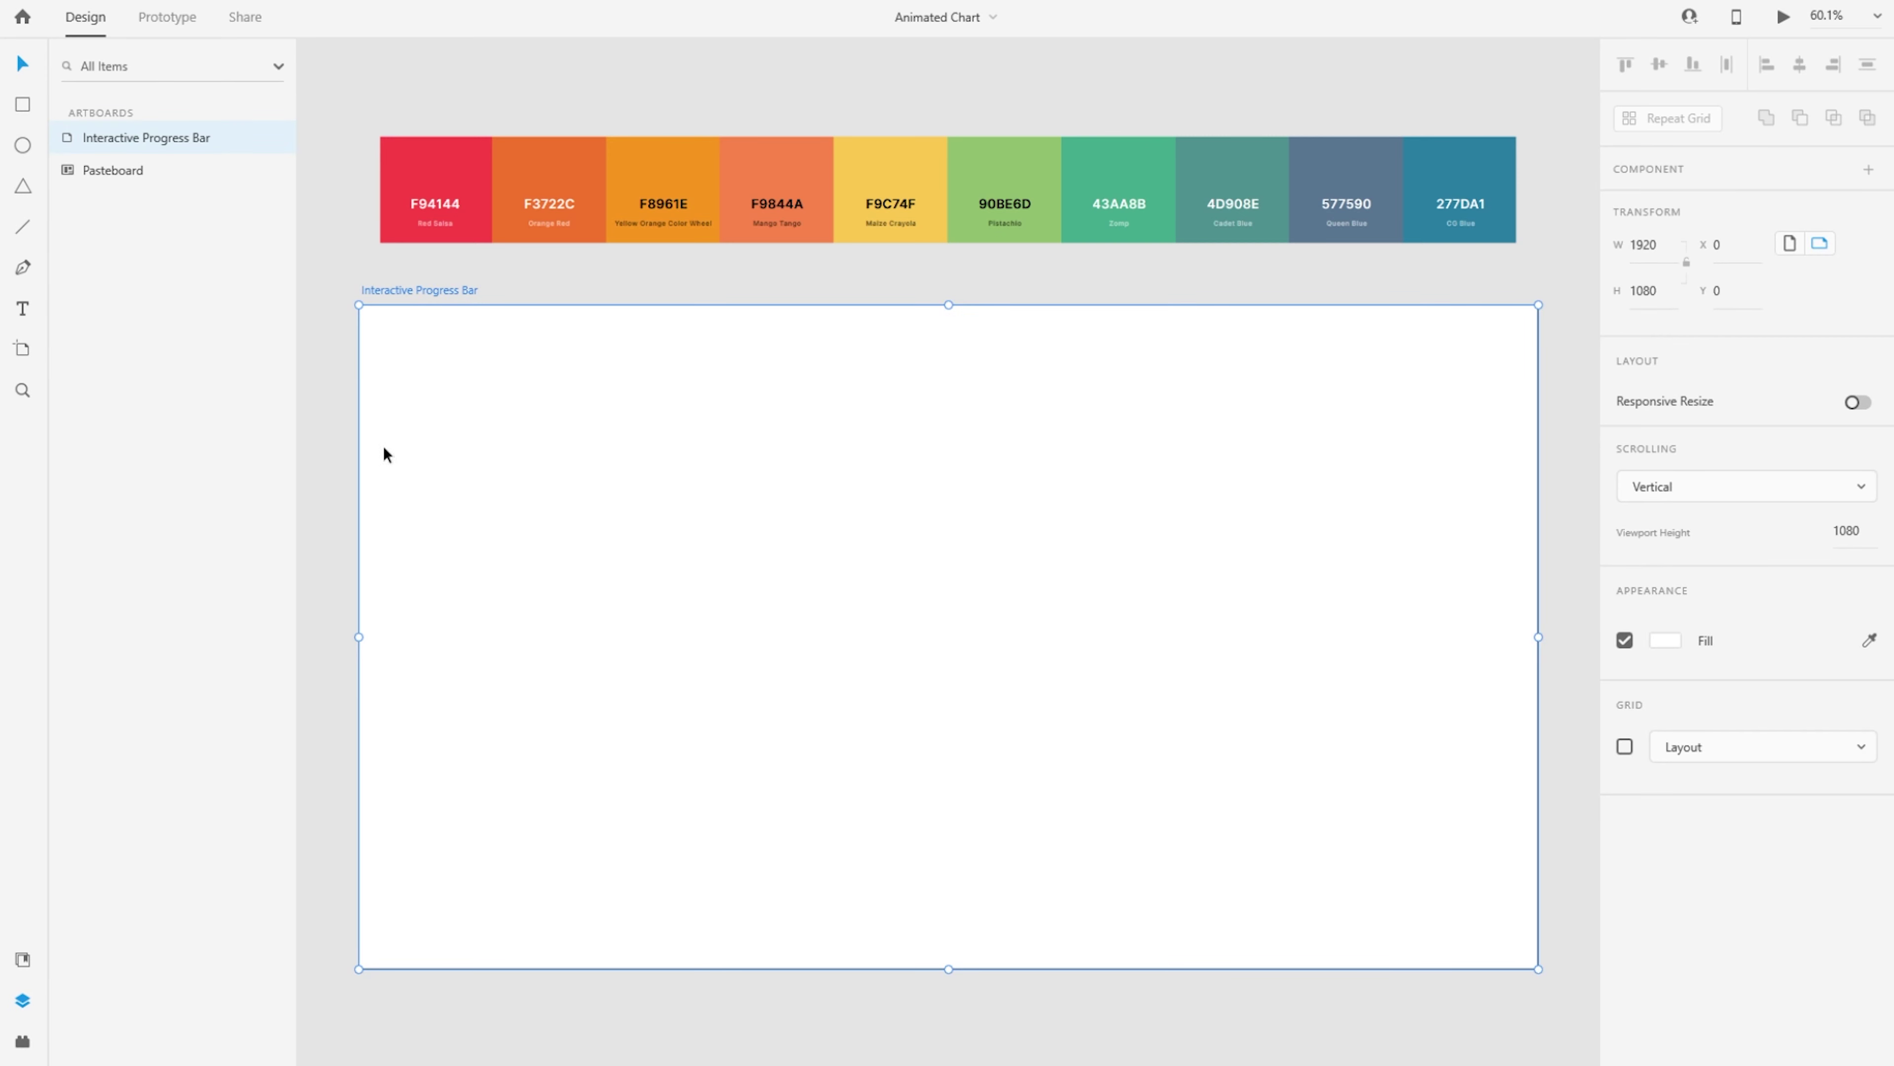
{"action": "left_click", "coordinate": [571, 224]}
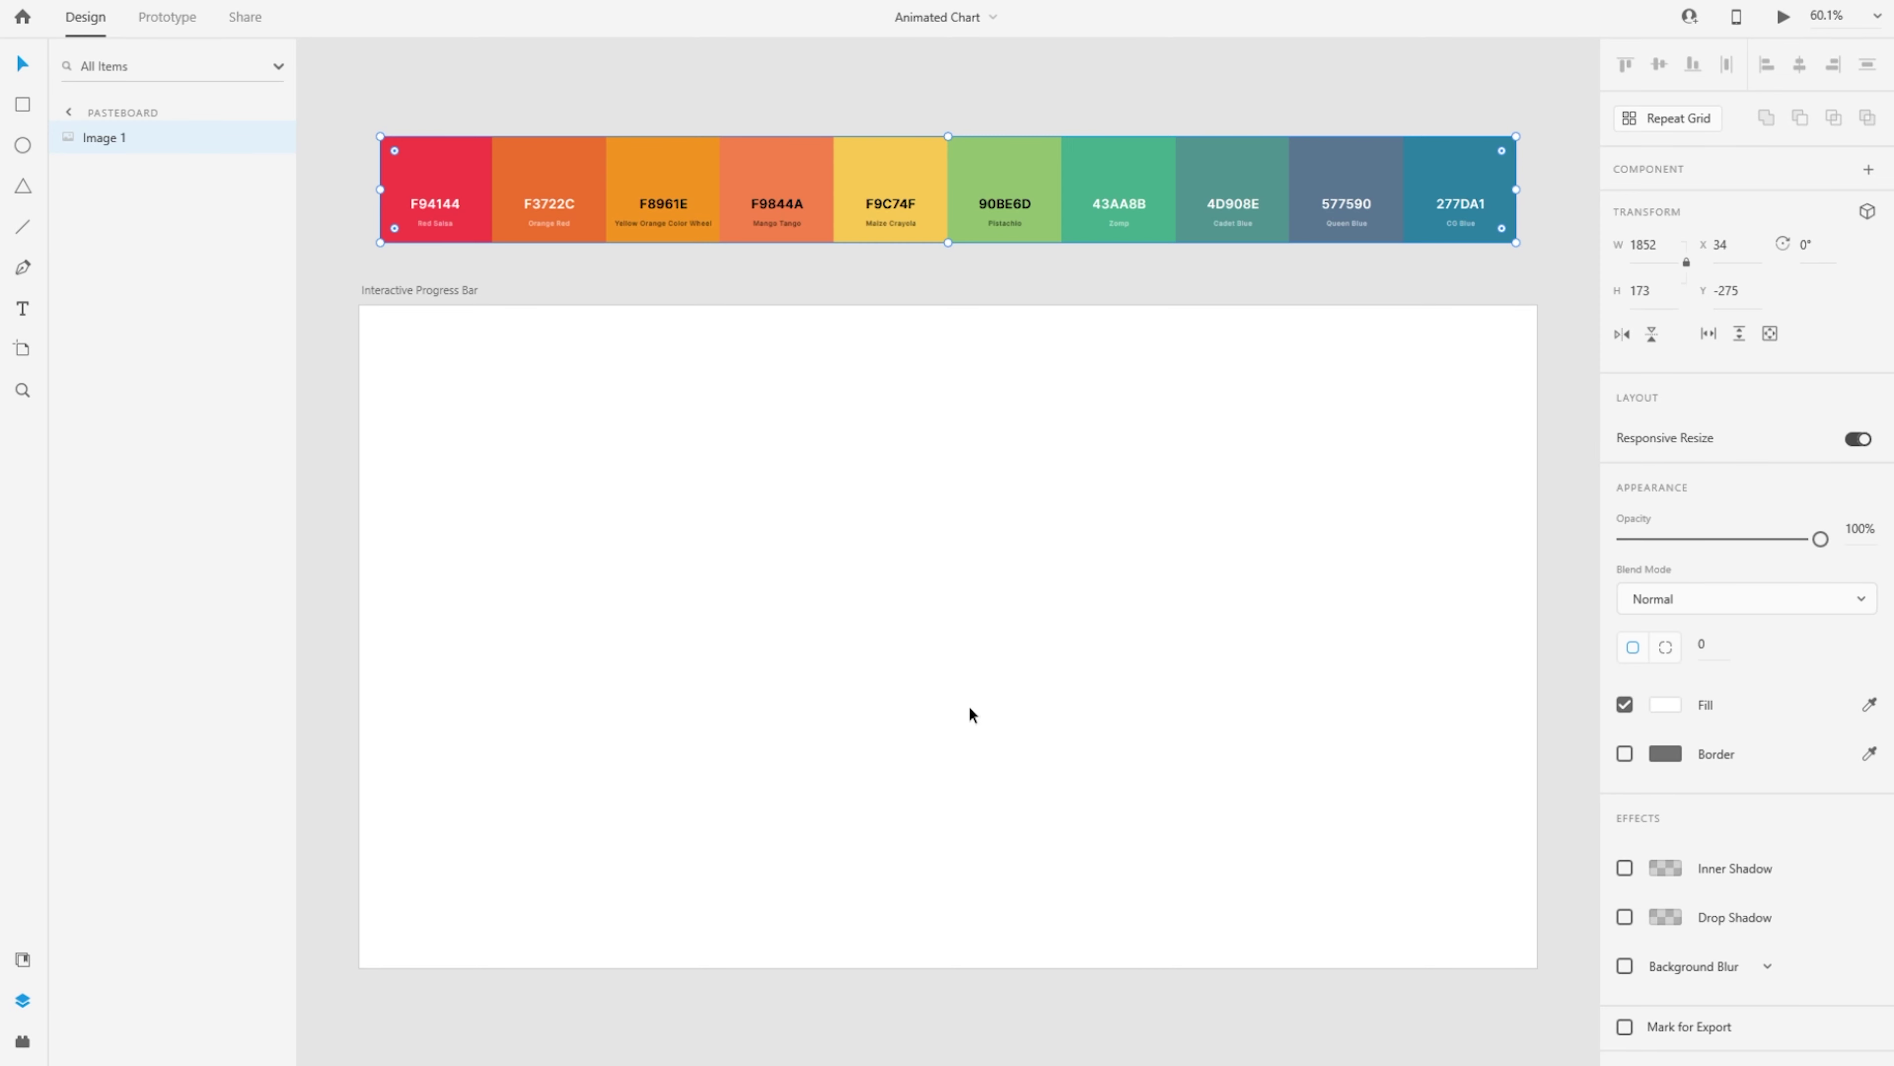
{"action": "left_click", "coordinate": [956, 679]}
Draw a wide, thin rectangle about 1345 by 55 across the lower part of the Interactive Progress Bar artboard
{"action": "scroll", "coordinate": [954, 681], "scroll_direction": "down", "scroll_amount": 2}
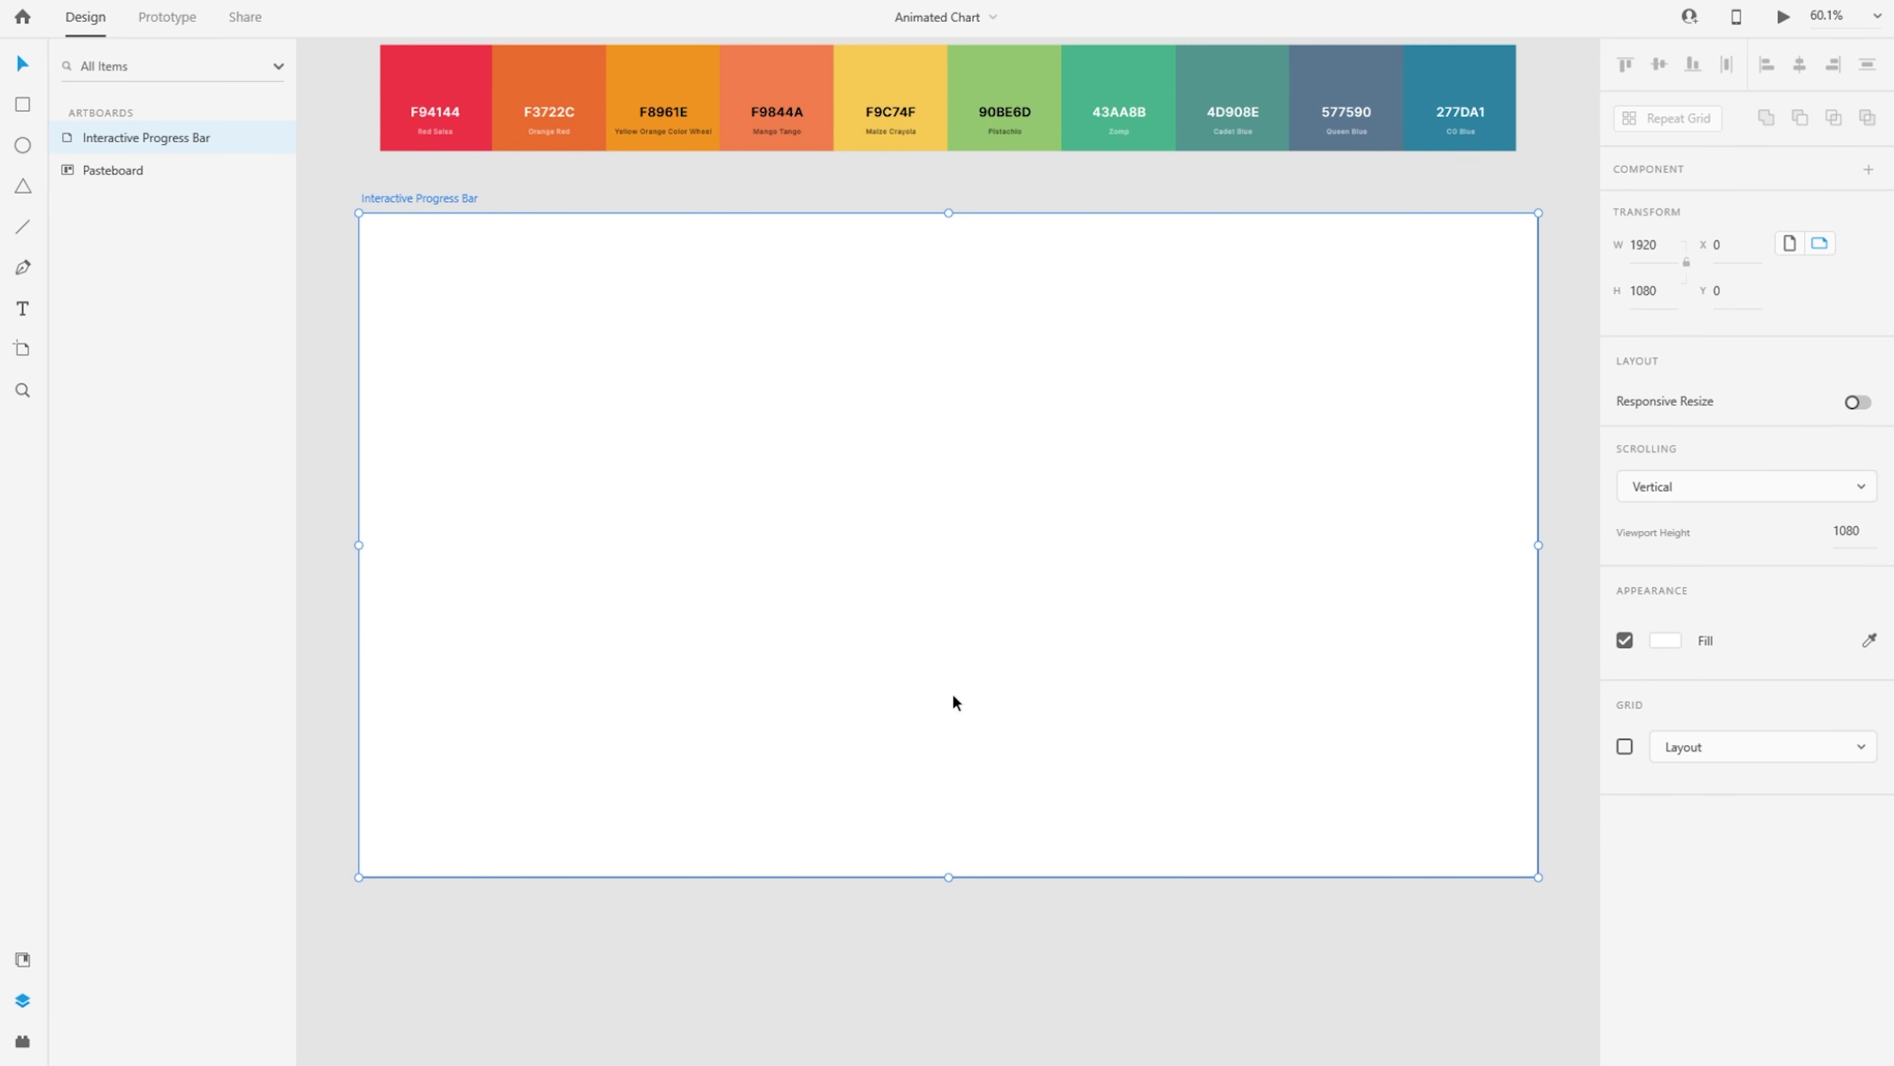
{"action": "key", "text": "r"}
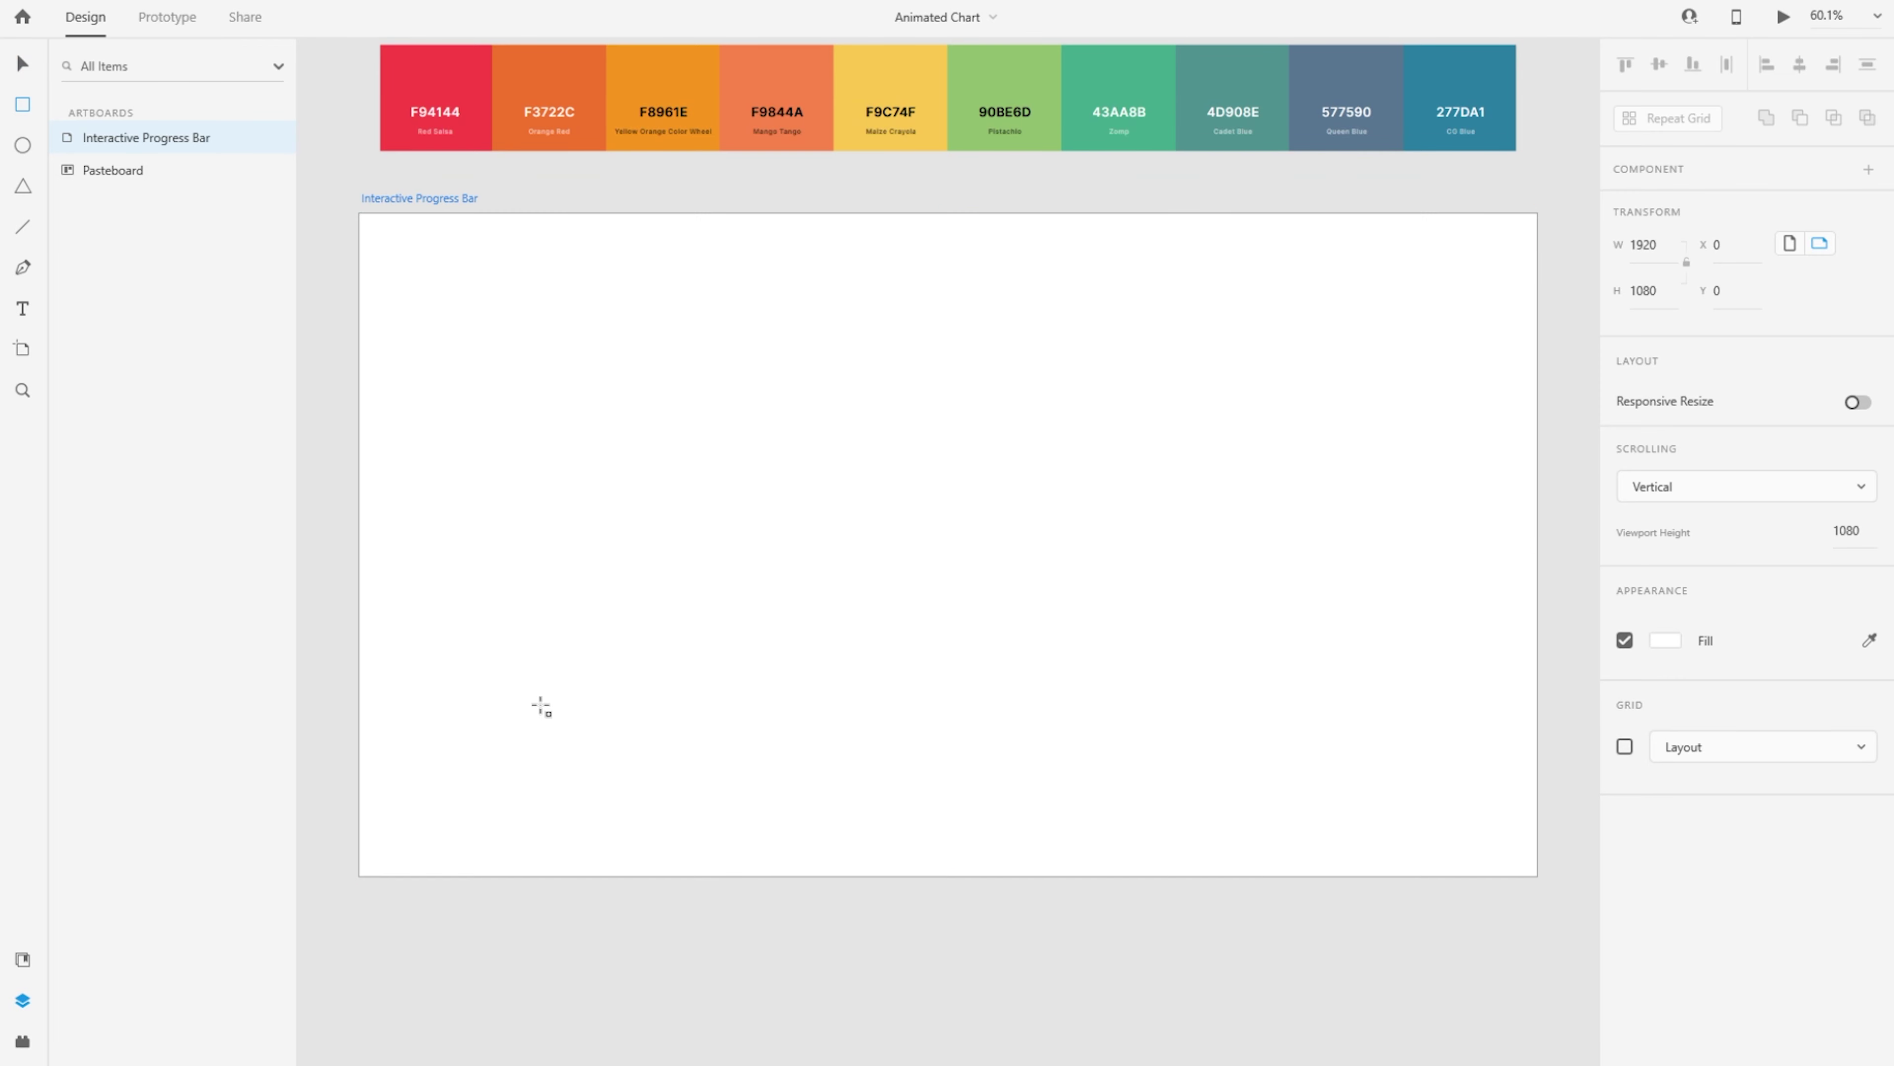
{"action": "left_click_drag", "start_coordinate": [541, 704], "coordinate": [1365, 738]}
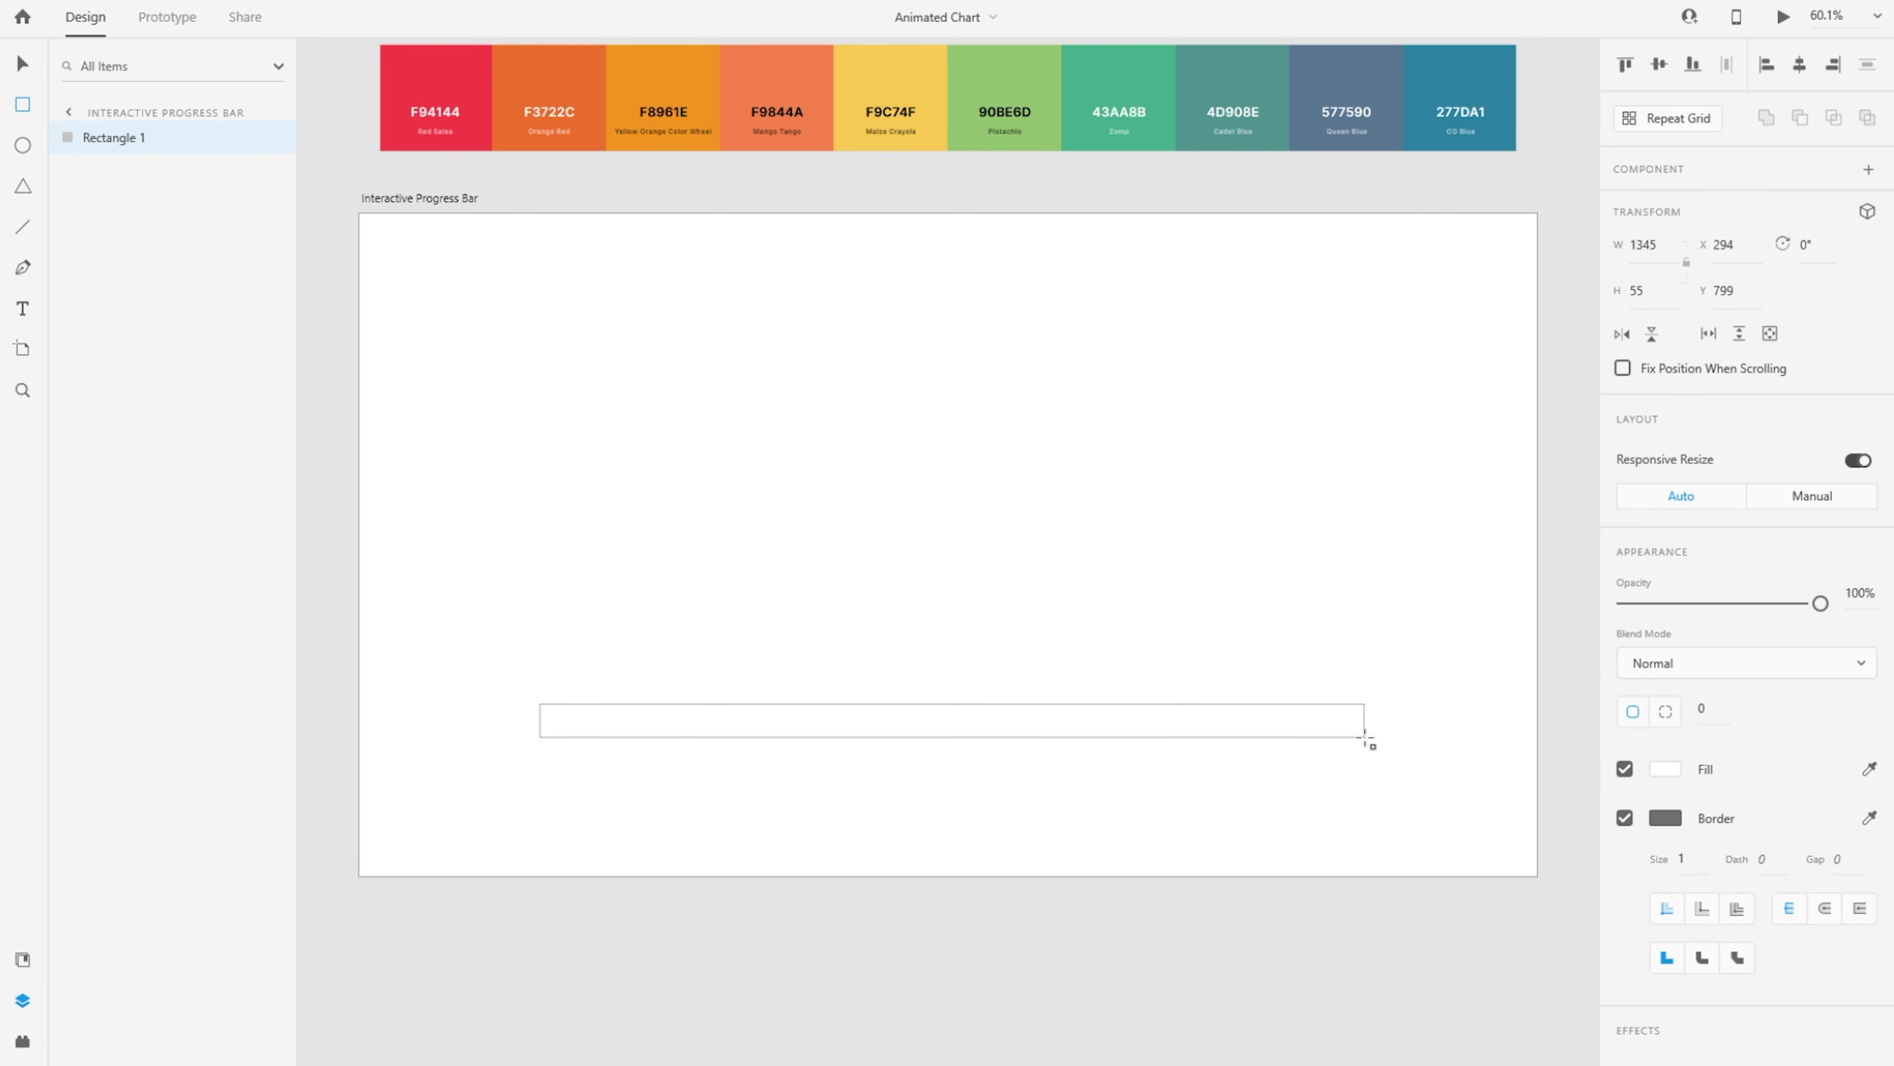
Resize the rectangle to 1200 wide by 40 high and centre it horizontally on the artboard
{"action": "left_click", "coordinate": [1658, 249]}
{"action": "type", "text": "1200"}
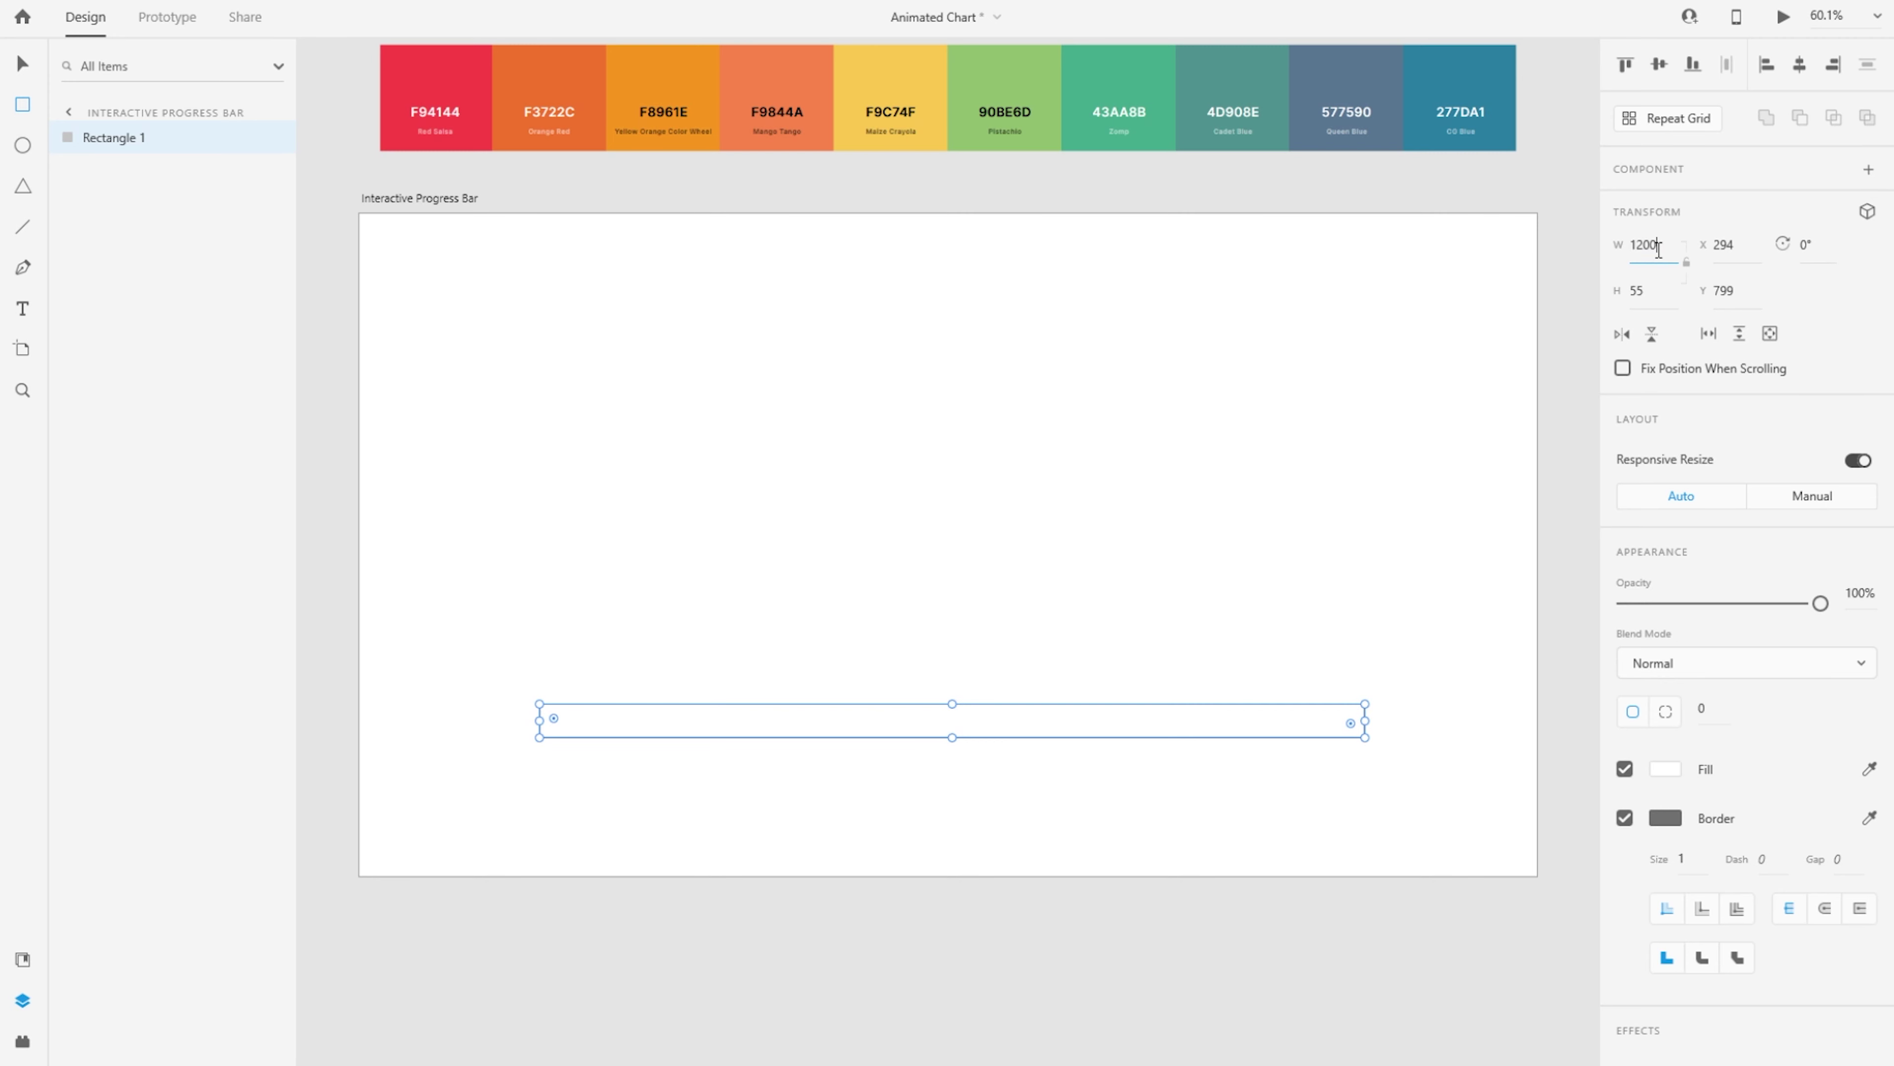
{"action": "key", "text": "Tab"}
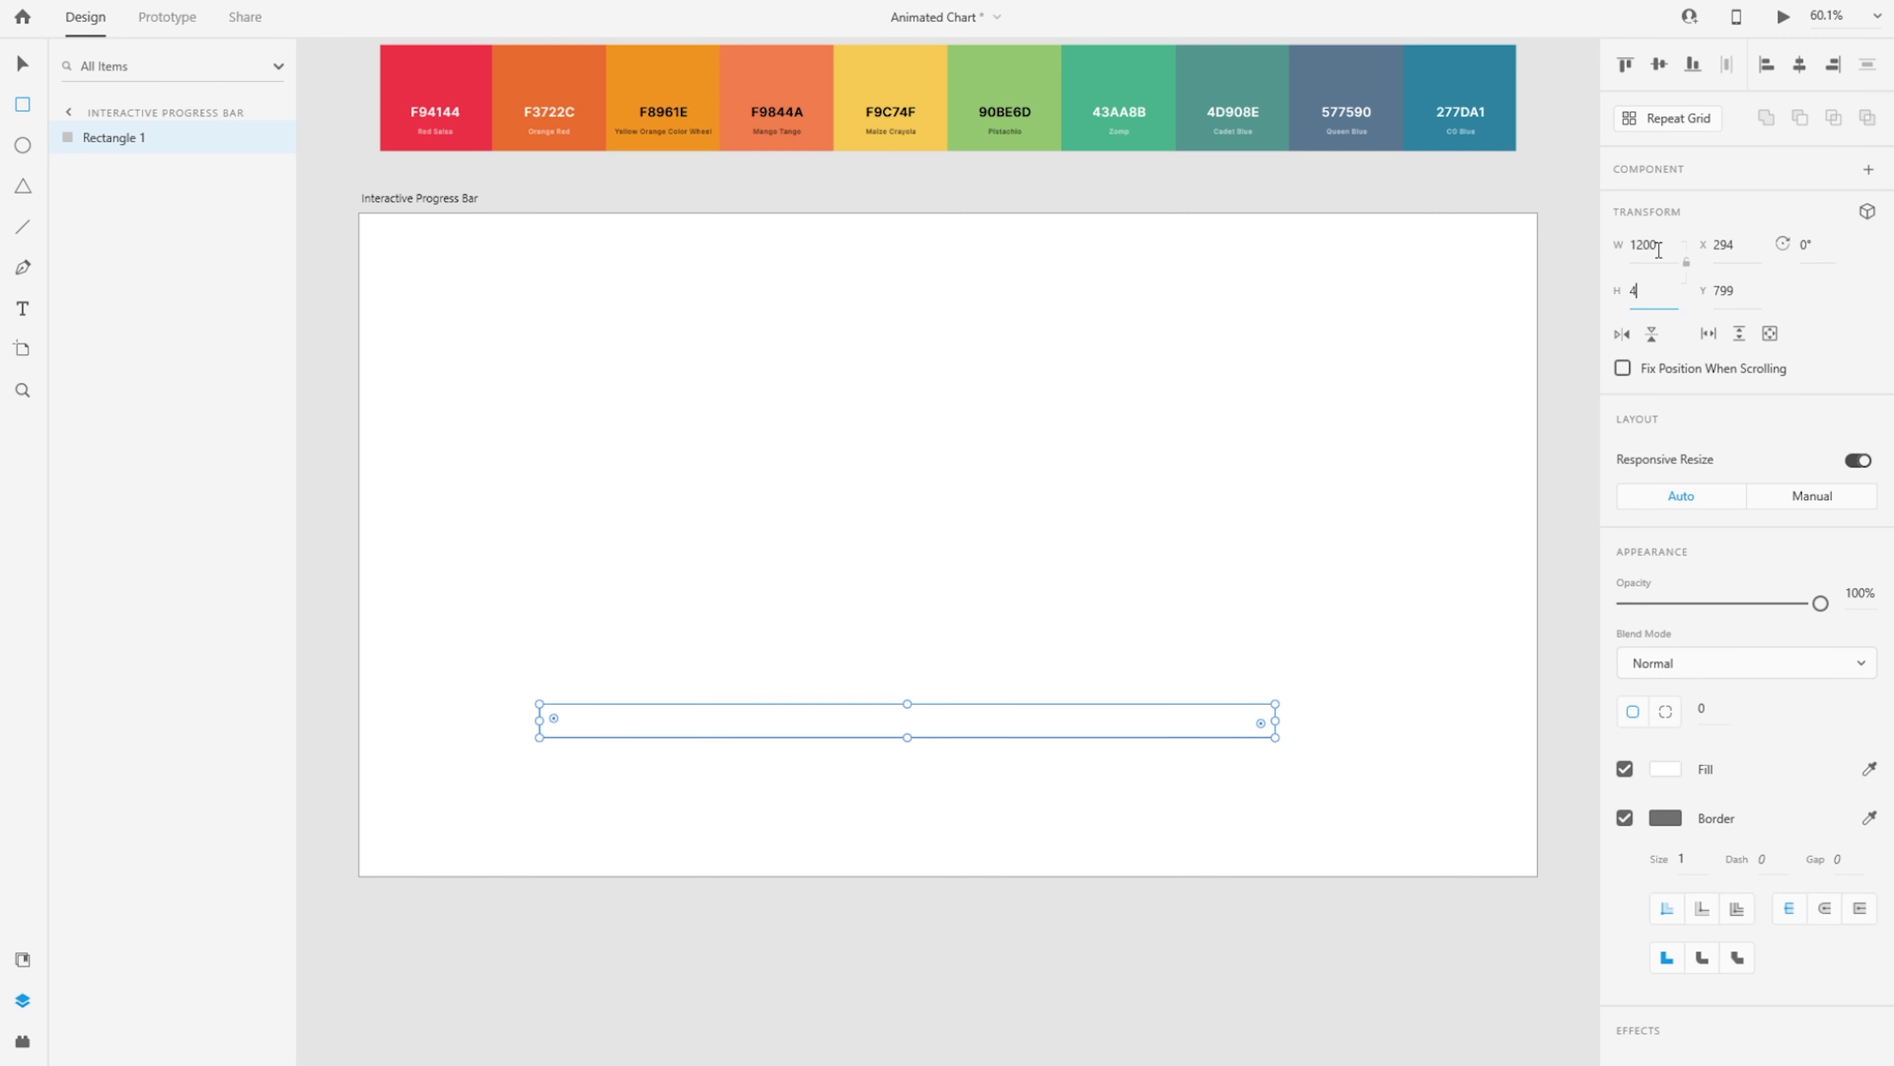
{"action": "type", "text": "40"}
{"action": "key", "text": "Return"}
{"action": "key", "text": "Escape"}
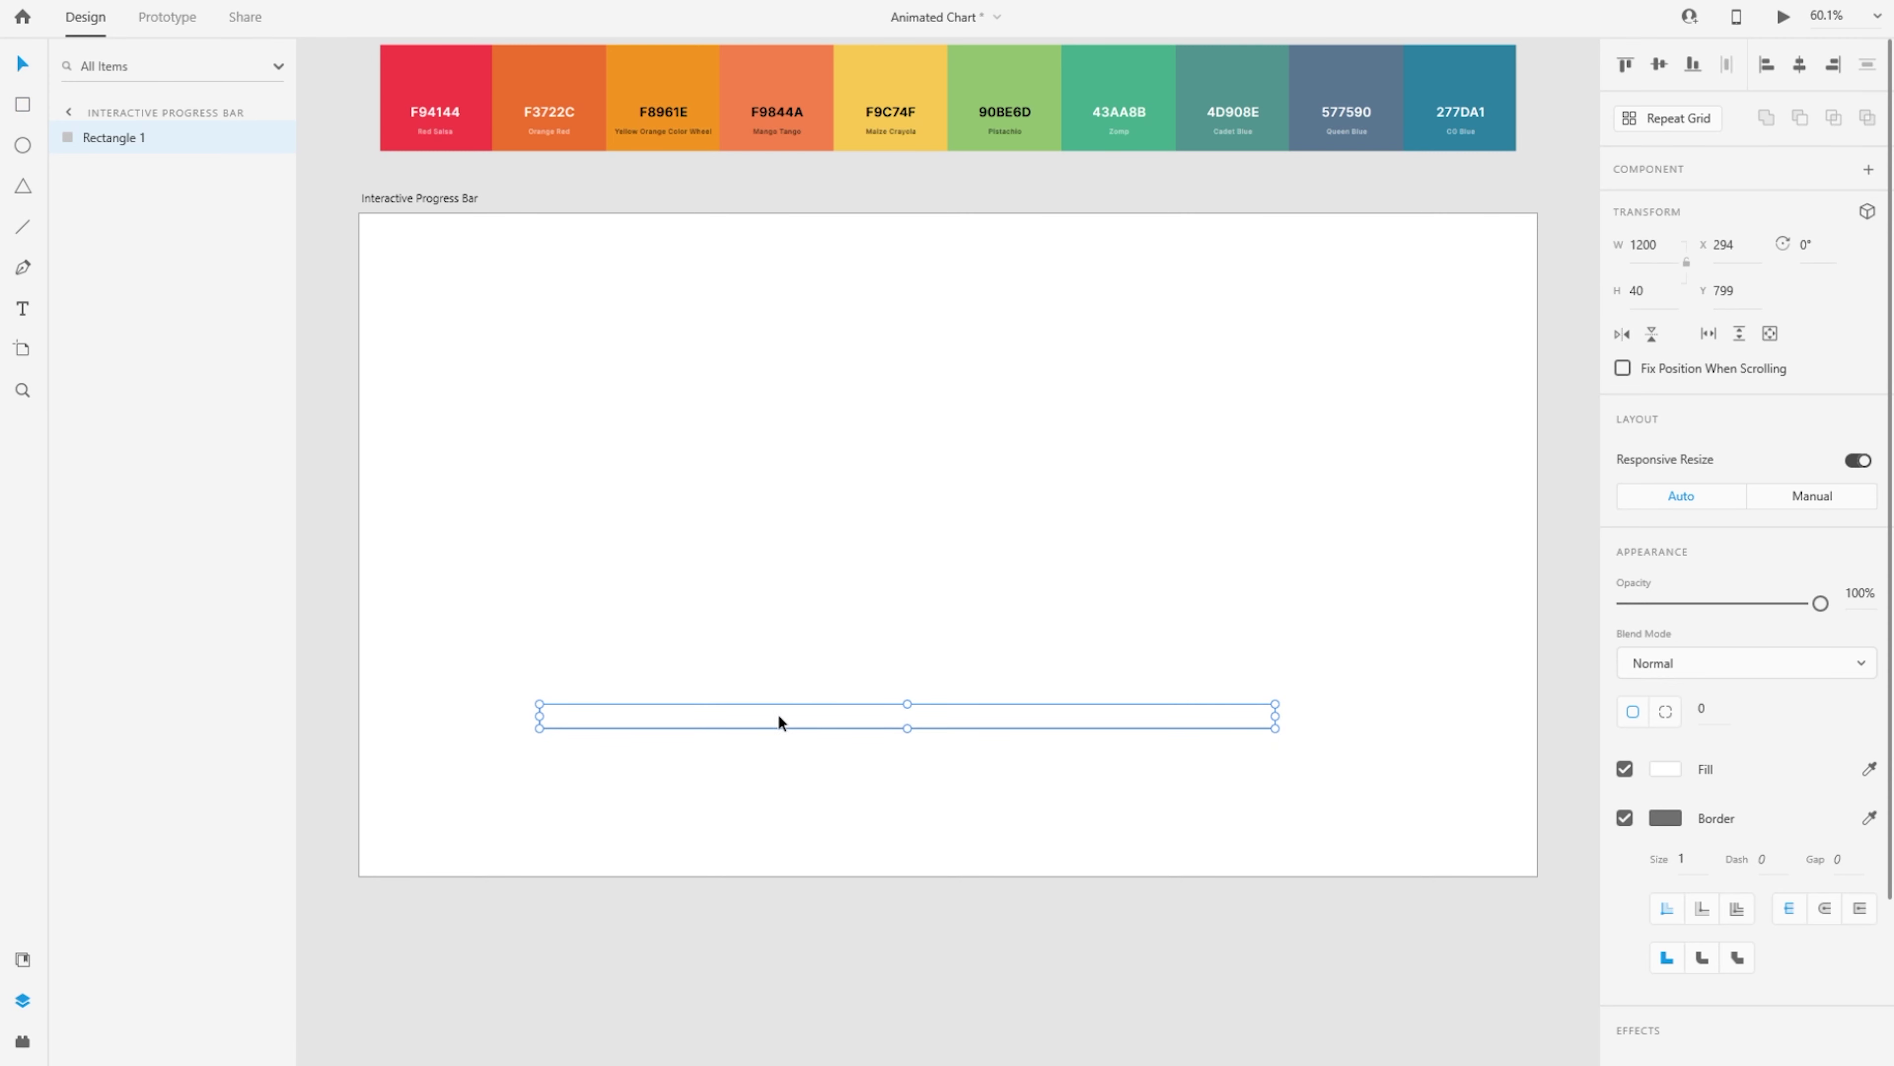
{"action": "left_click_drag", "start_coordinate": [778, 721], "coordinate": [856, 719]}
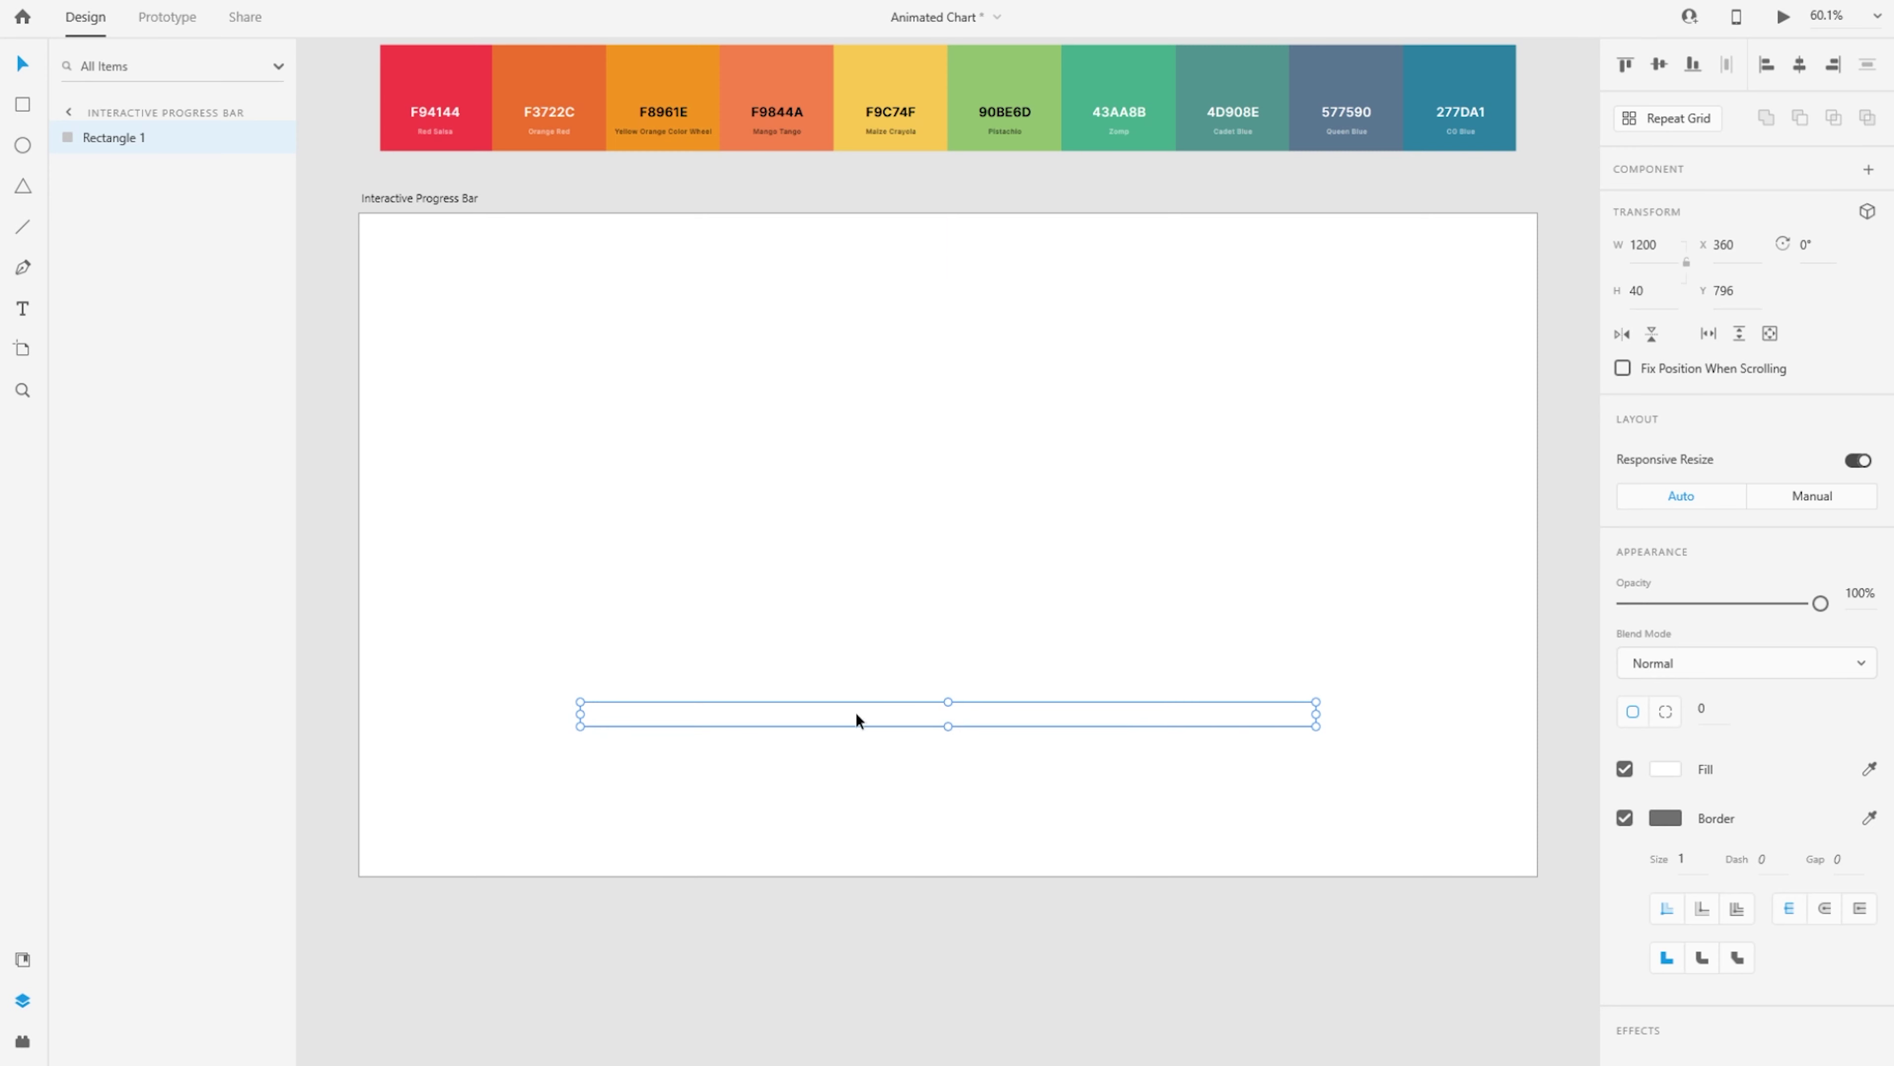
Round all corners of the bar with a corner radius of 50
{"action": "left_click", "coordinate": [1708, 713]}
{"action": "type", "text": "8"}
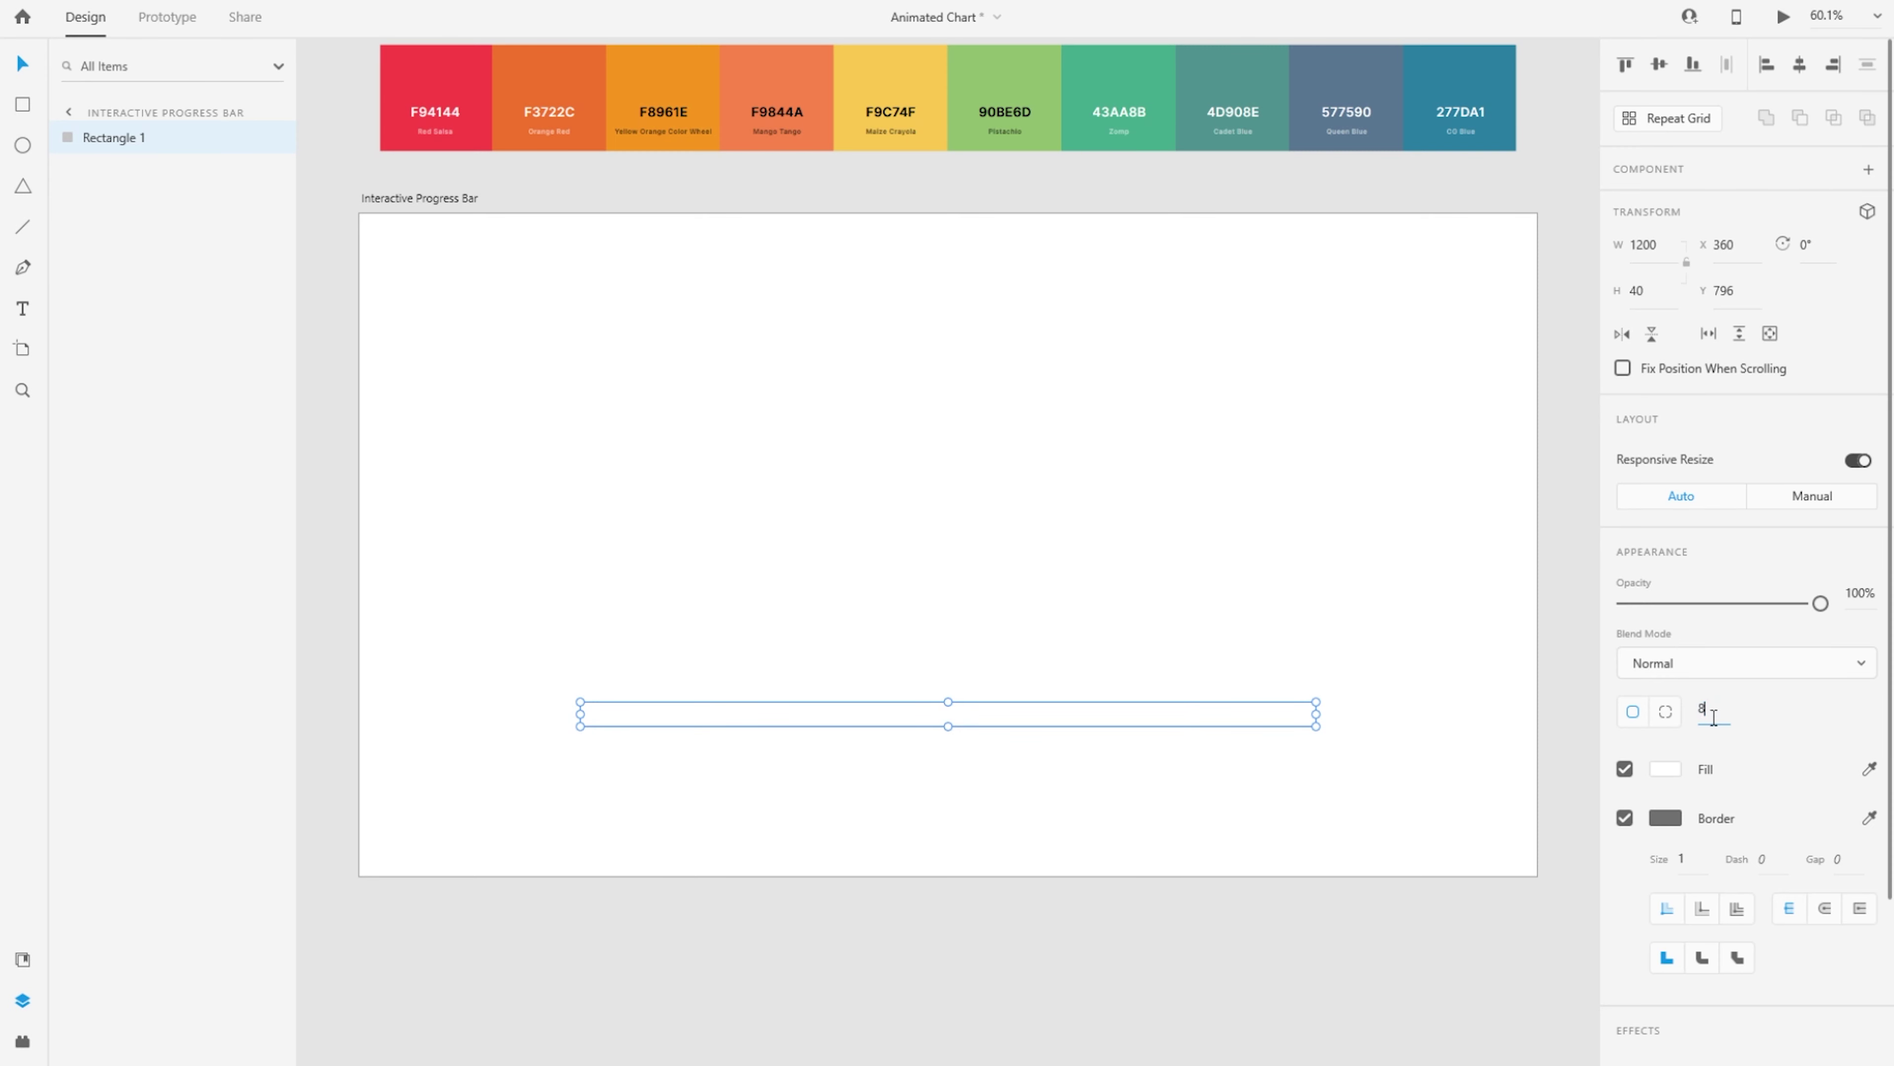
{"action": "double_click", "coordinate": [1717, 713]}
{"action": "type", "text": "50"}
{"action": "key", "text": "Return"}
{"action": "left_click", "coordinate": [1298, 743]}
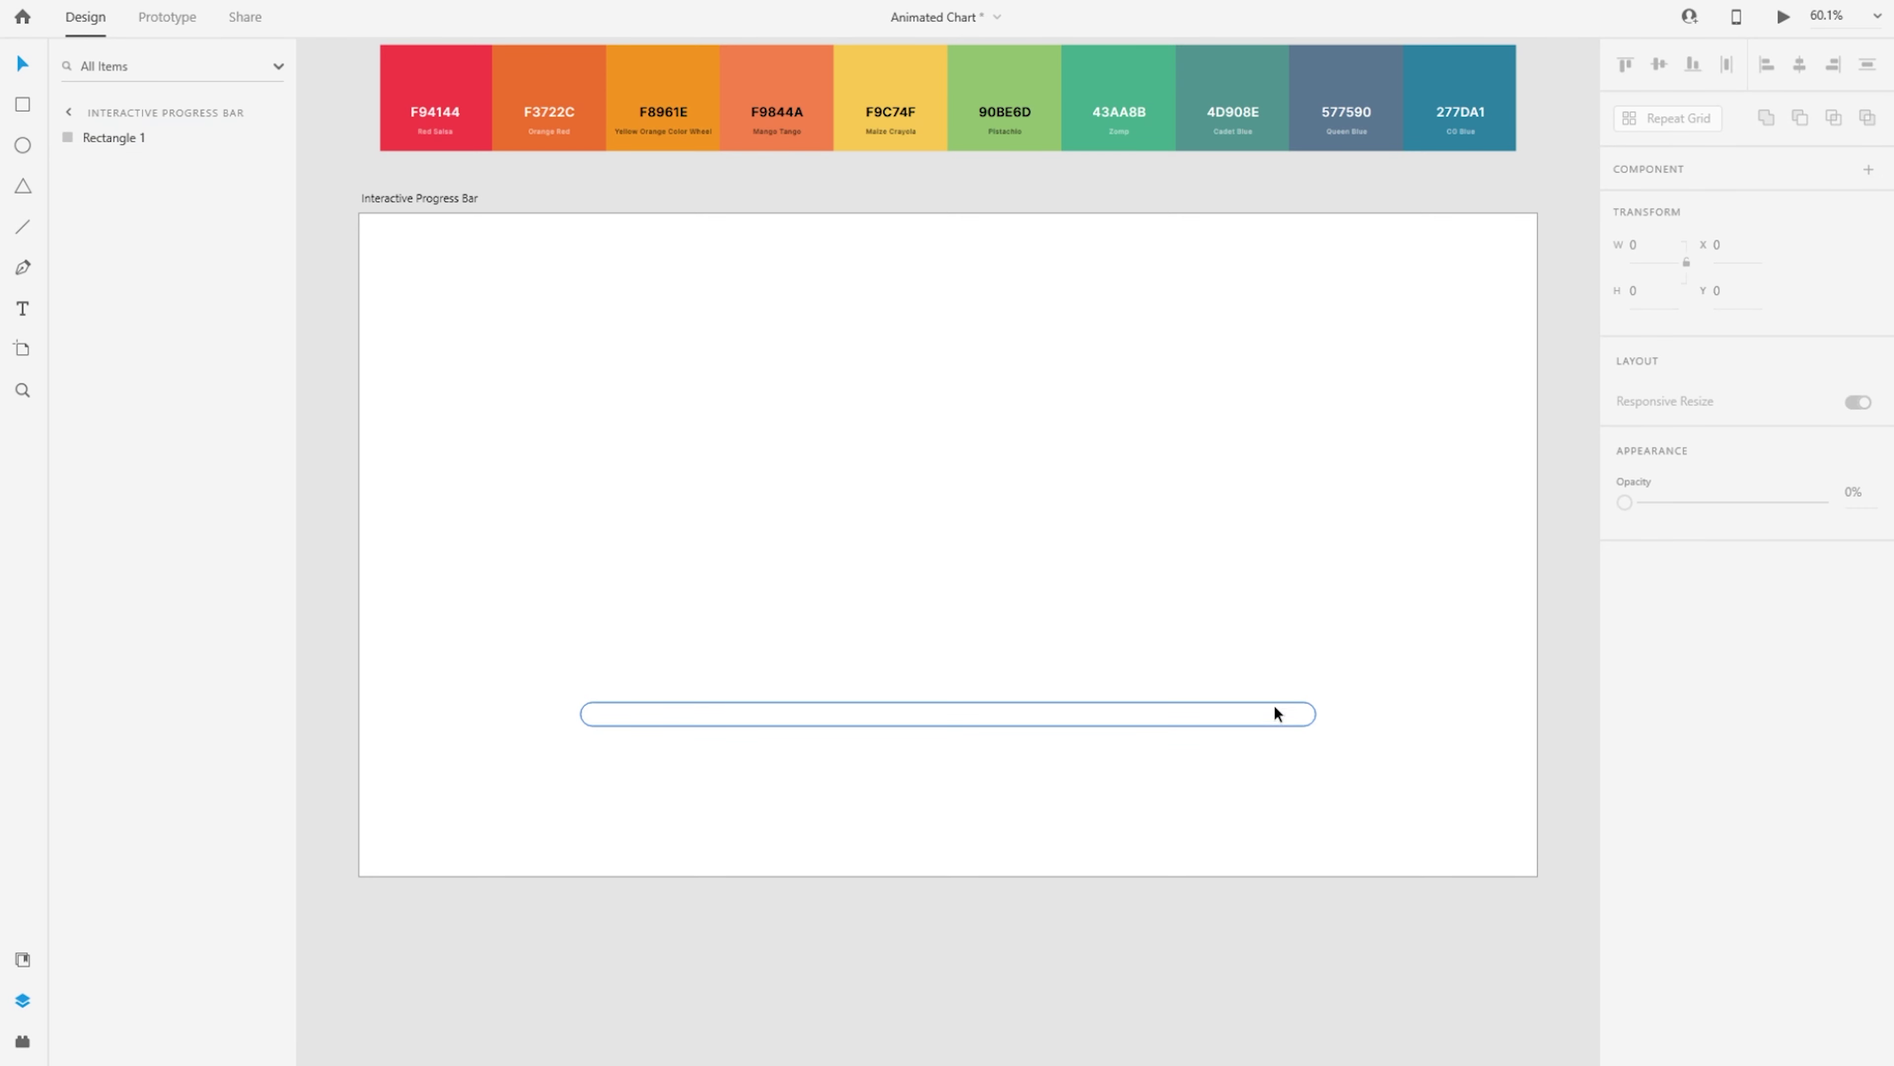
Remove the bar's border and fill it with the saved light blue colour #DFEDFF
{"action": "left_click", "coordinate": [632, 721]}
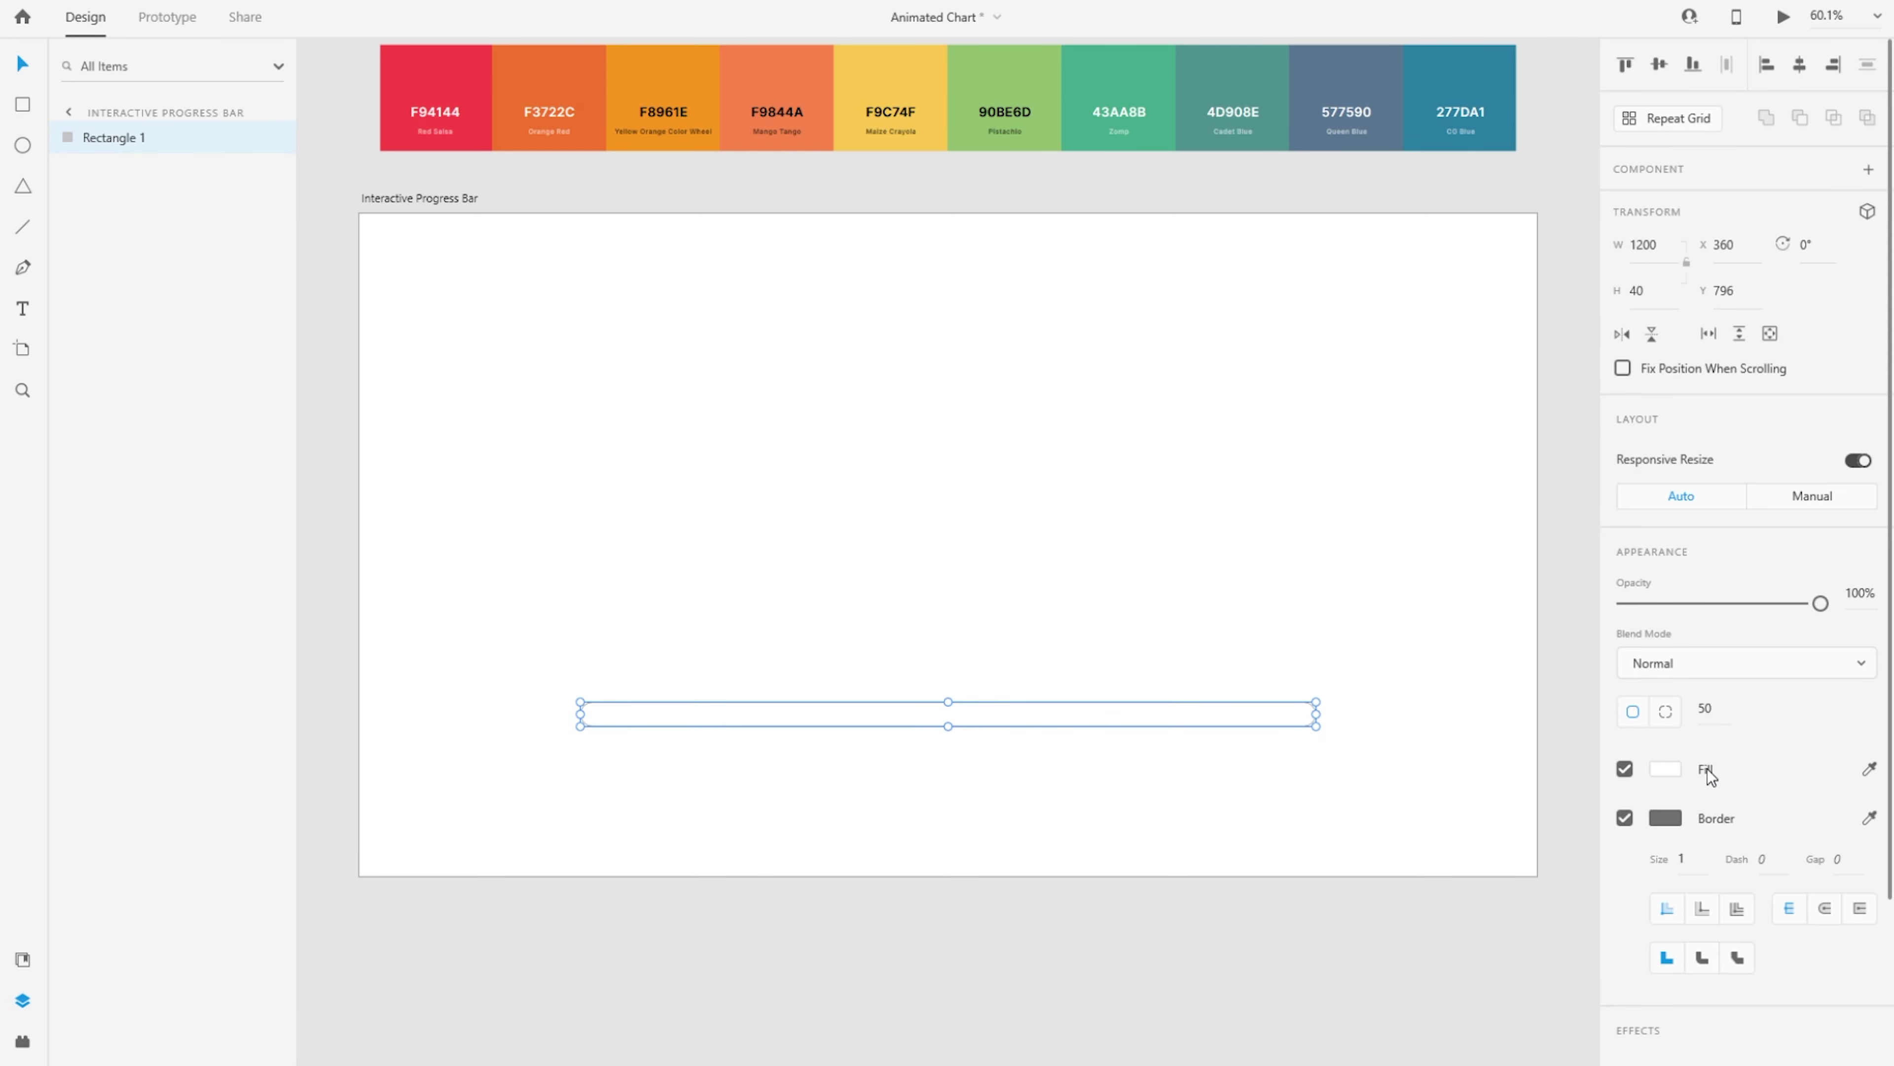
{"action": "left_click", "coordinate": [1626, 819]}
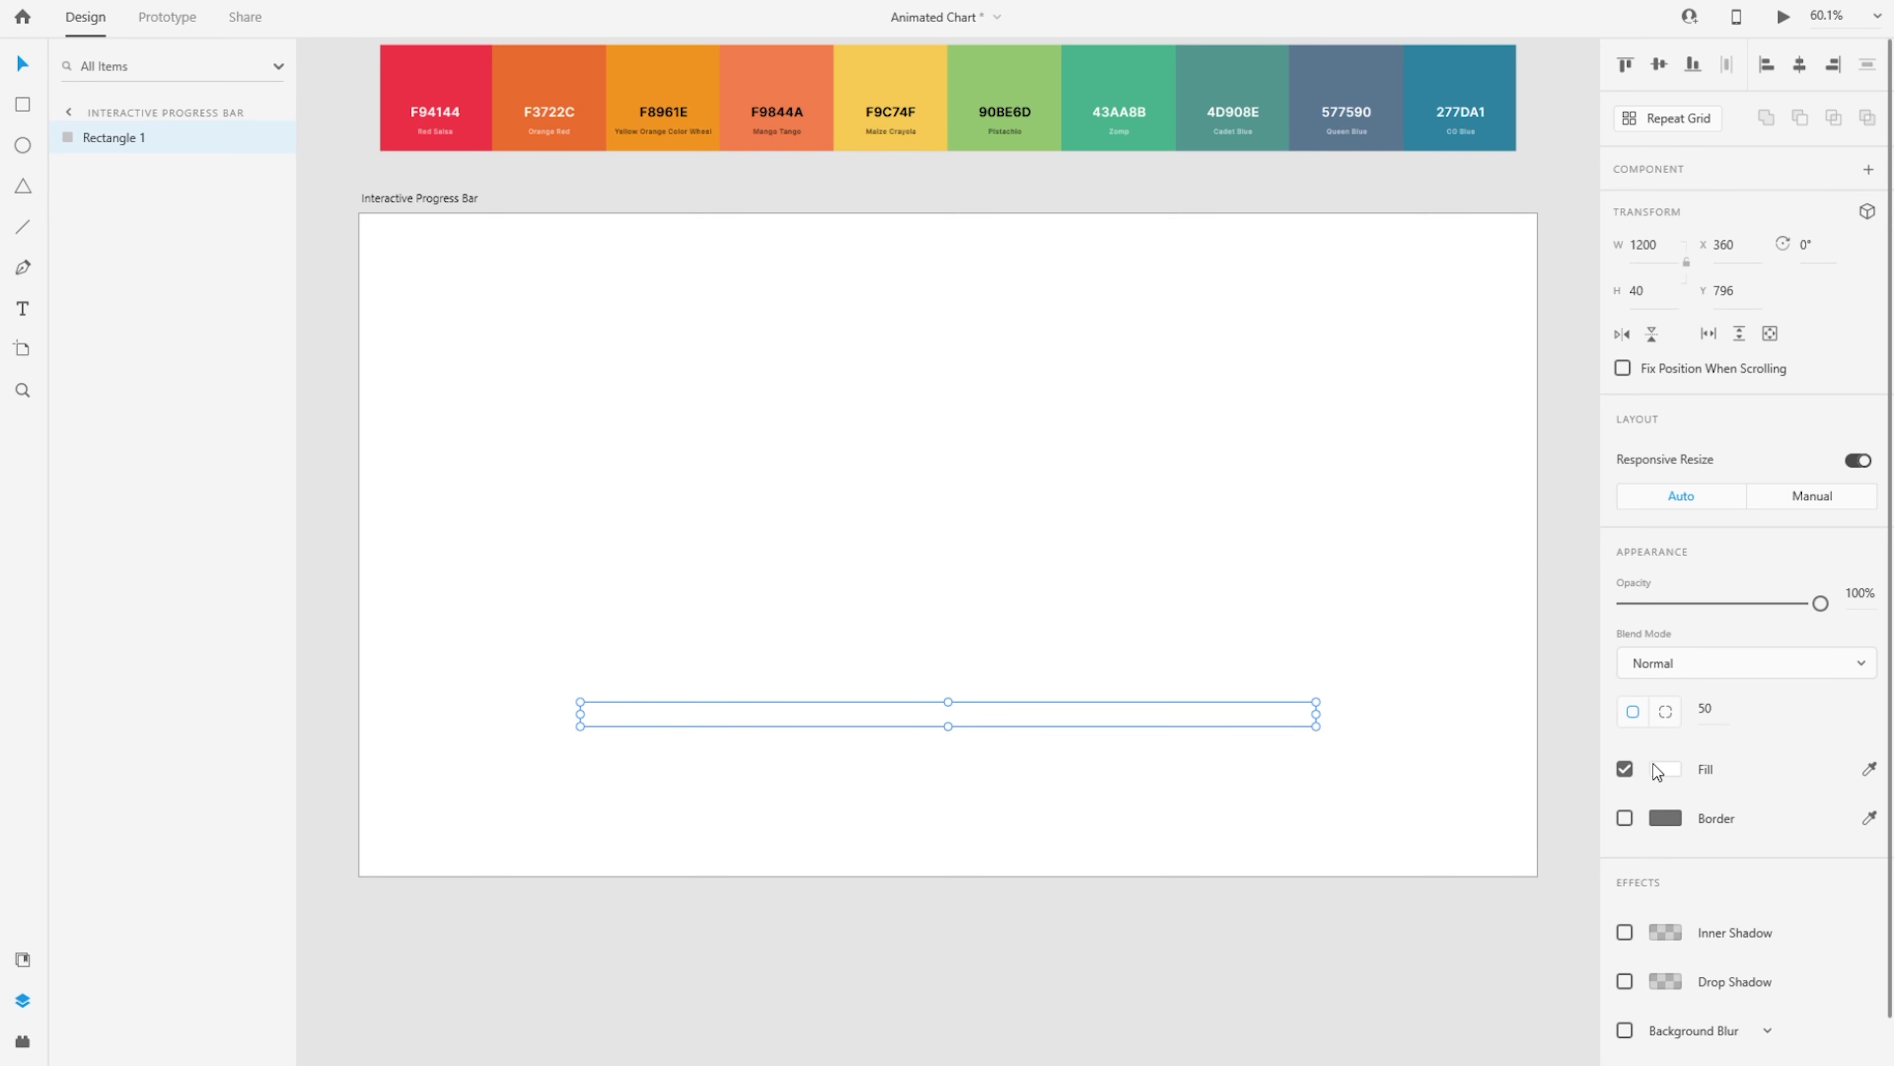
{"action": "left_click", "coordinate": [1666, 769]}
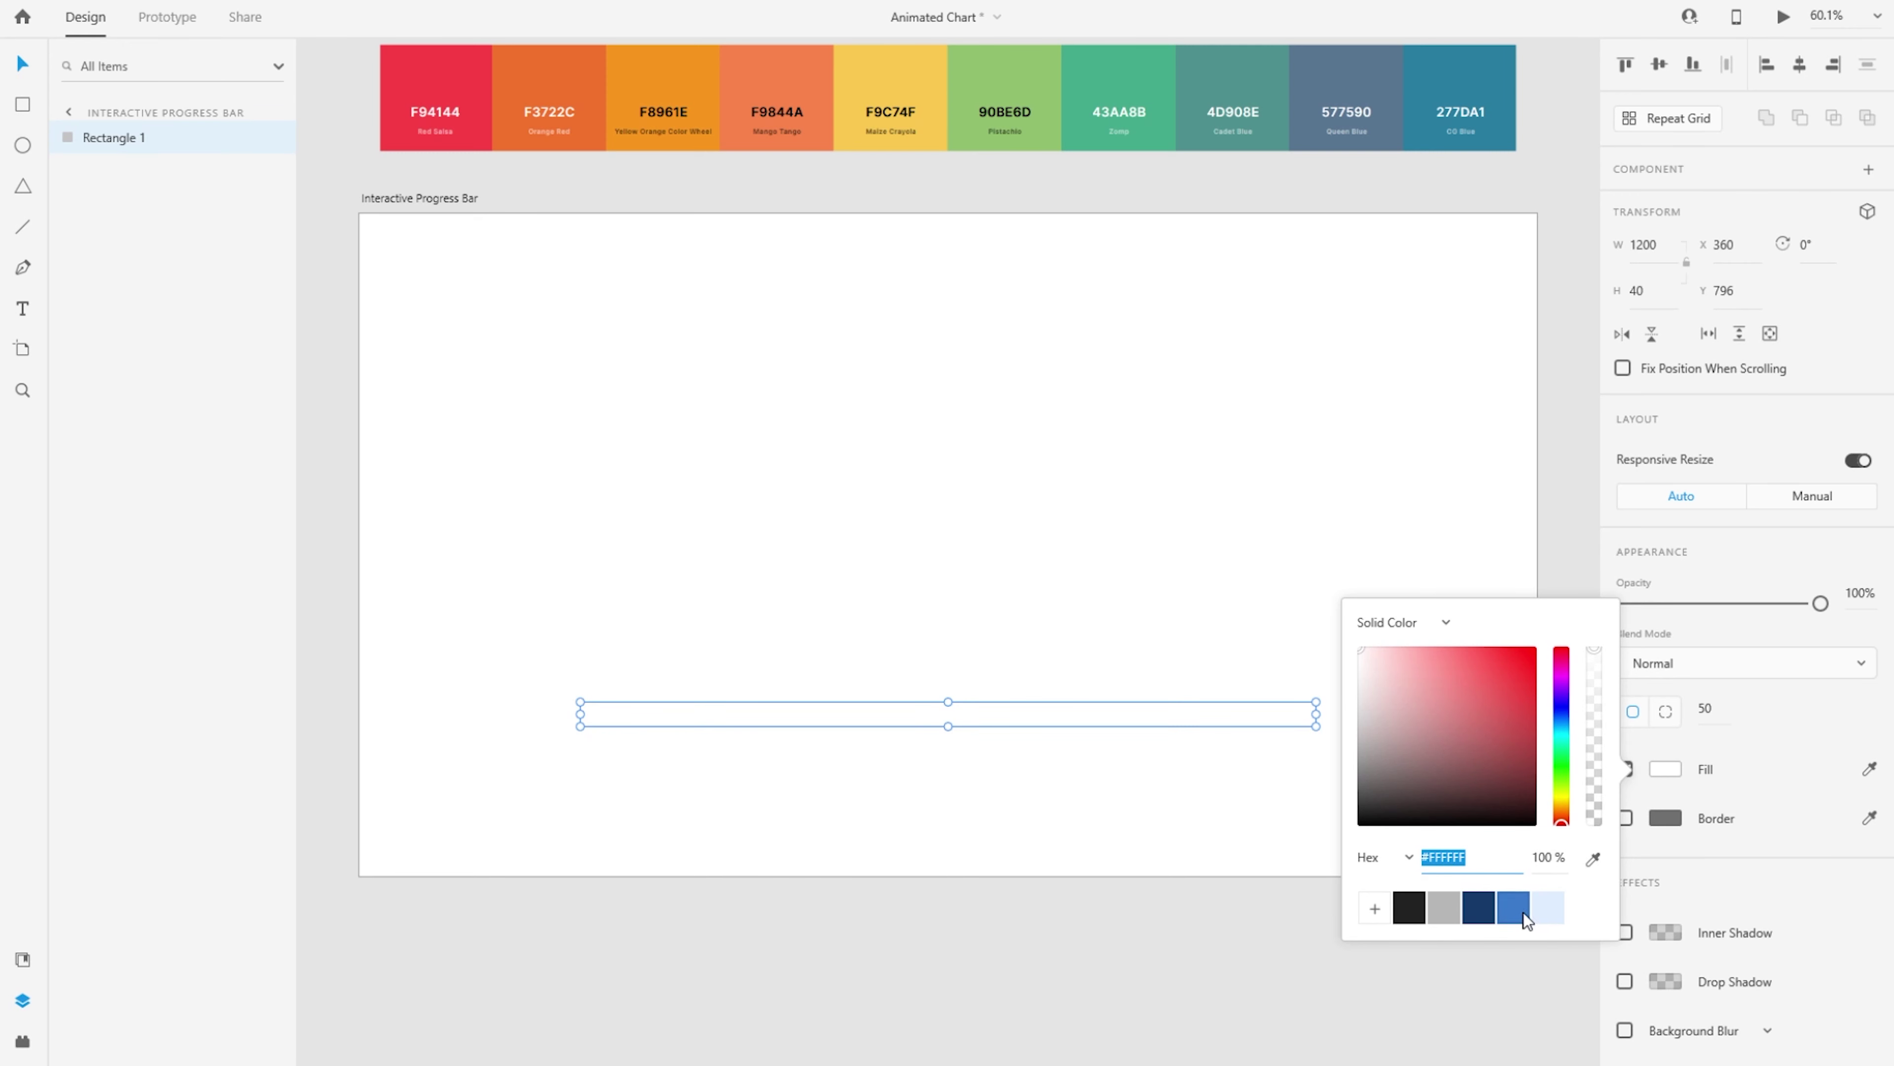
{"action": "left_click", "coordinate": [1550, 908]}
{"action": "left_click", "coordinate": [985, 833]}
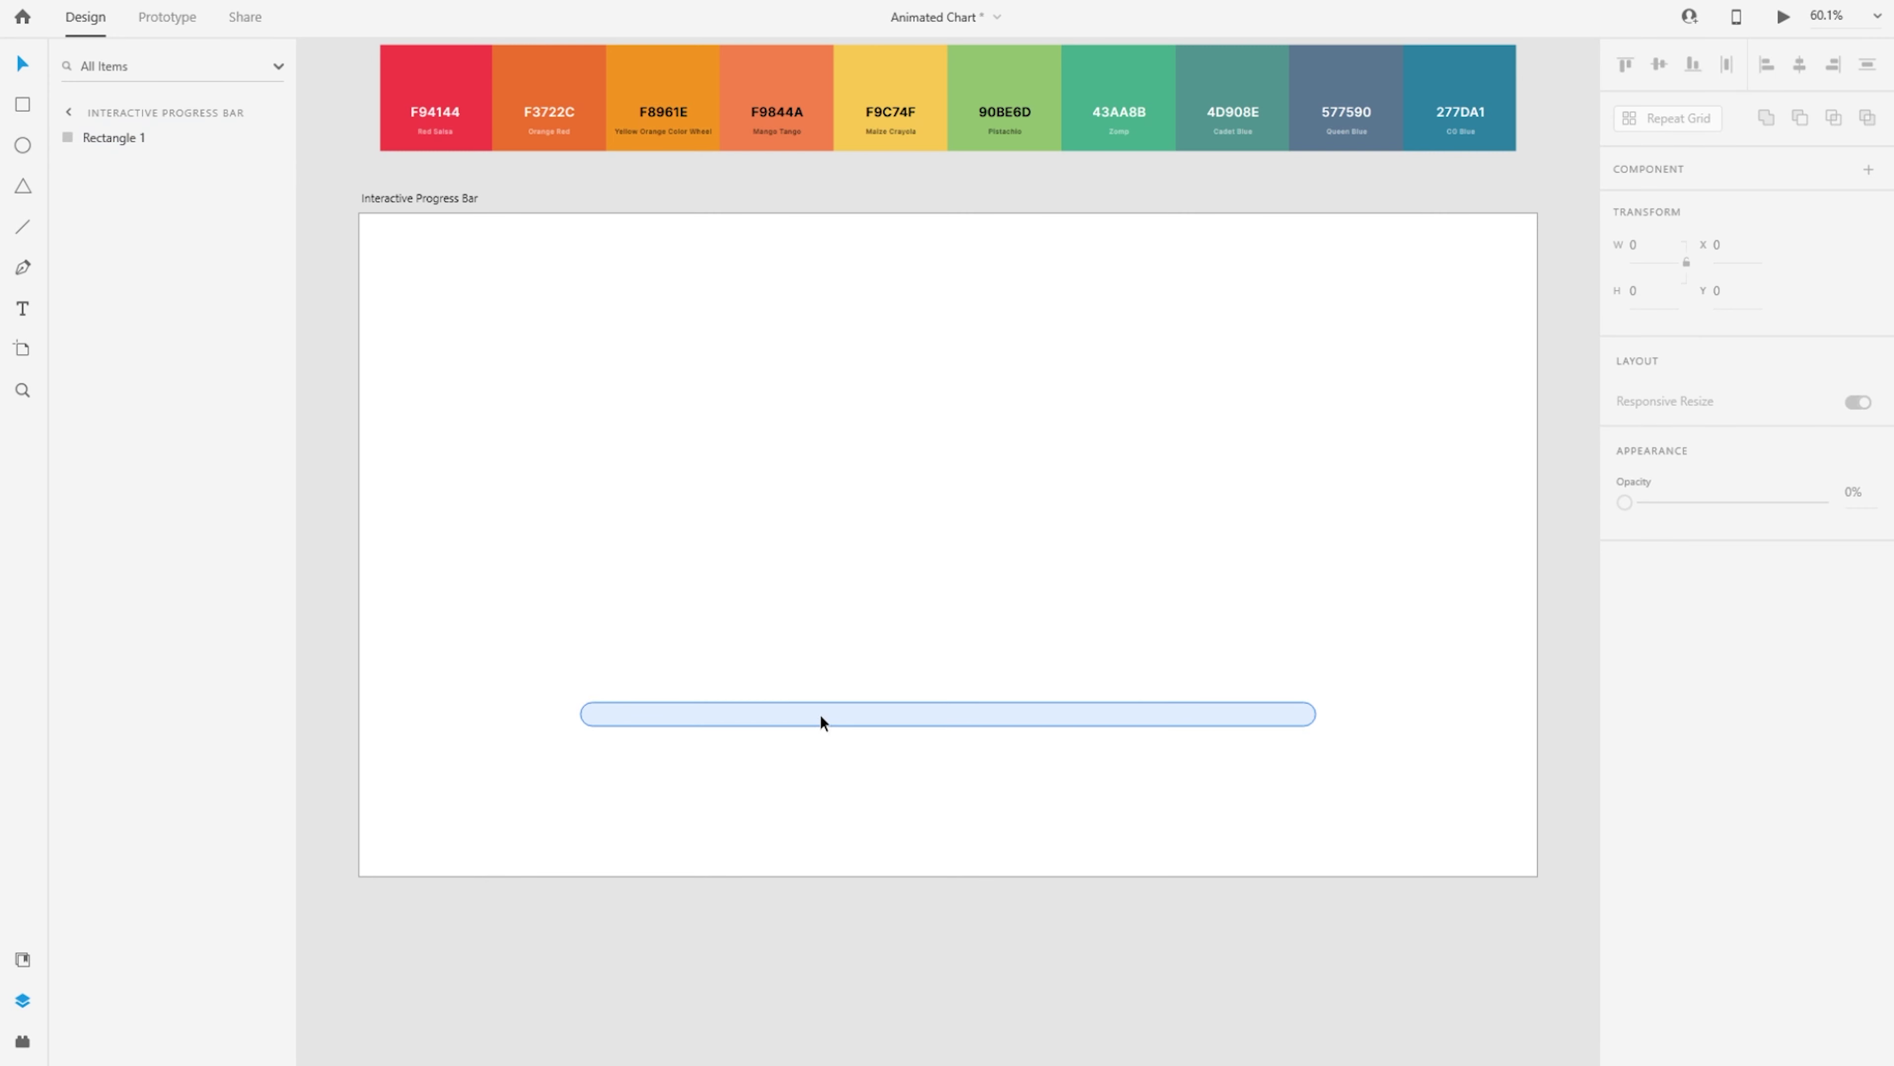
Duplicate the light blue bar in place and shrink the copy to a width of 40, keeping its left end fixed
{"action": "left_click", "coordinate": [821, 716]}
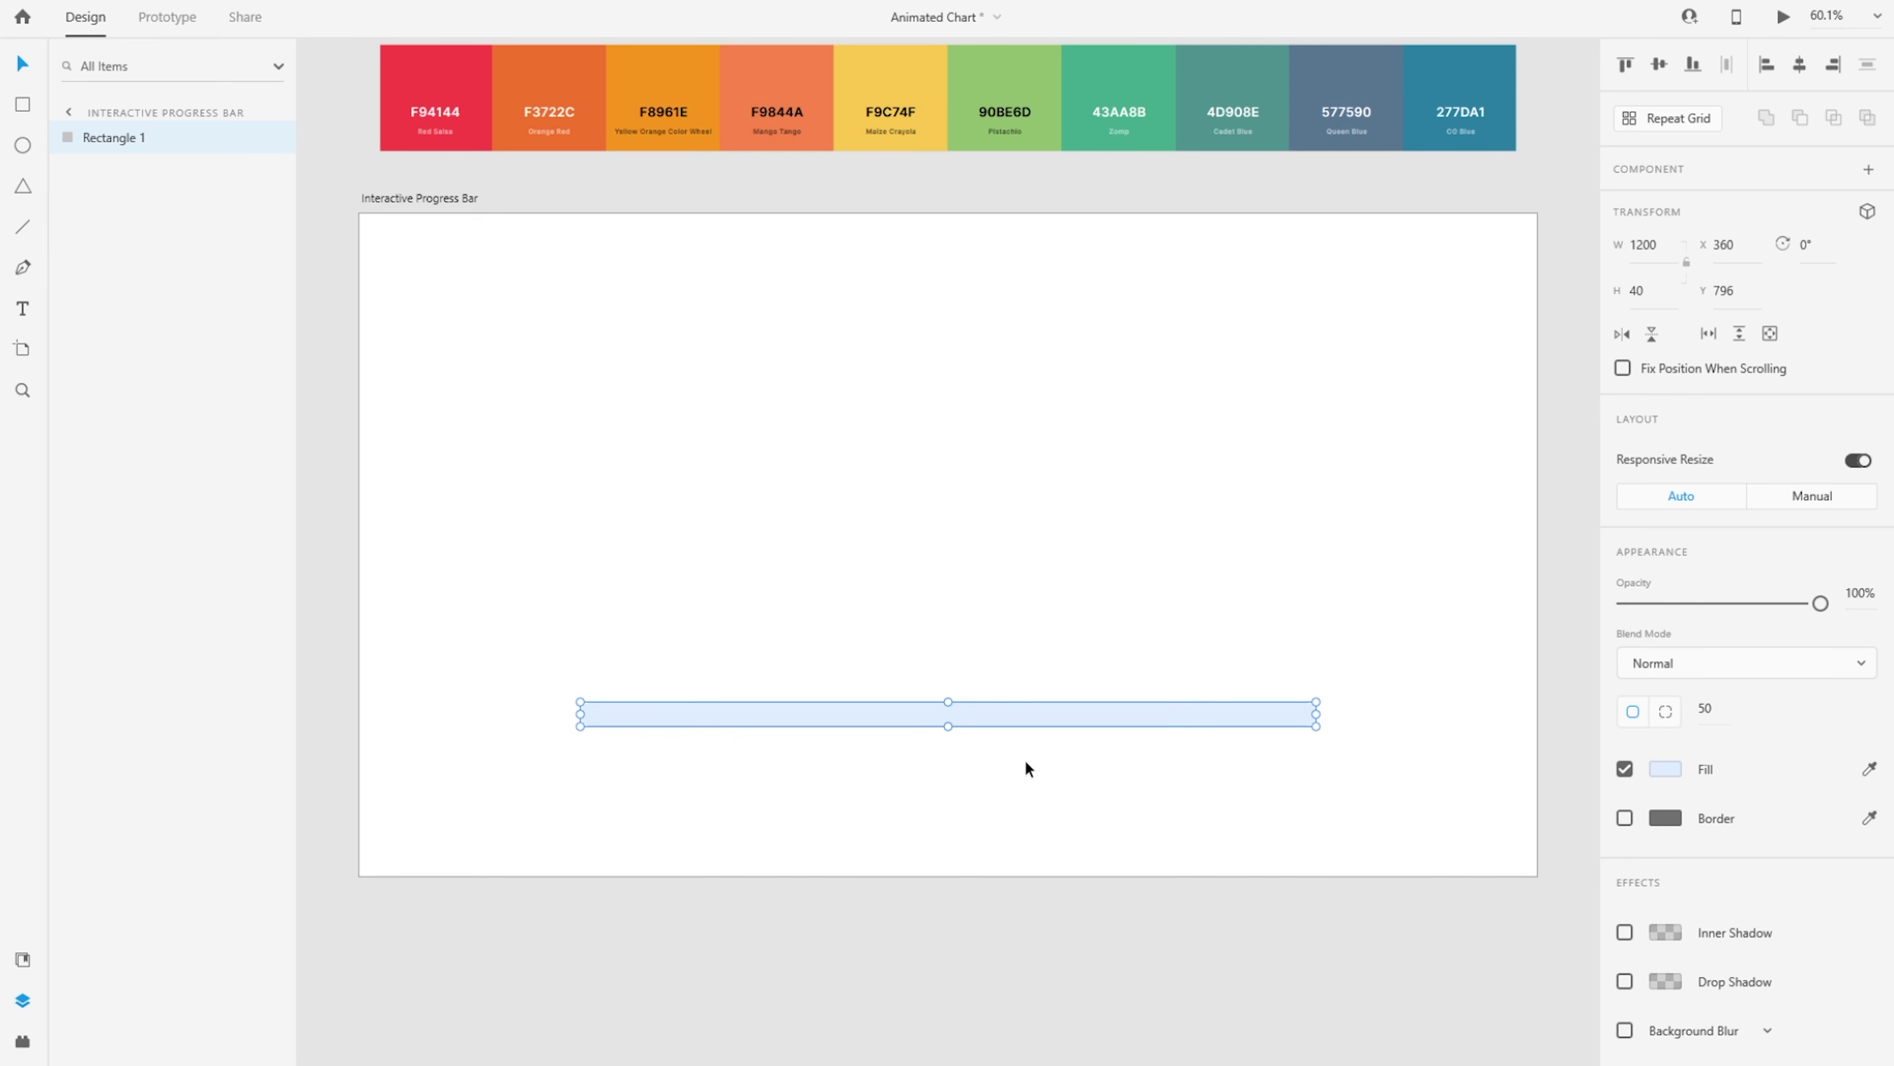
{"action": "key", "text": "ctrl+d"}
{"action": "left_click_drag", "start_coordinate": [1316, 714], "coordinate": [607, 721]}
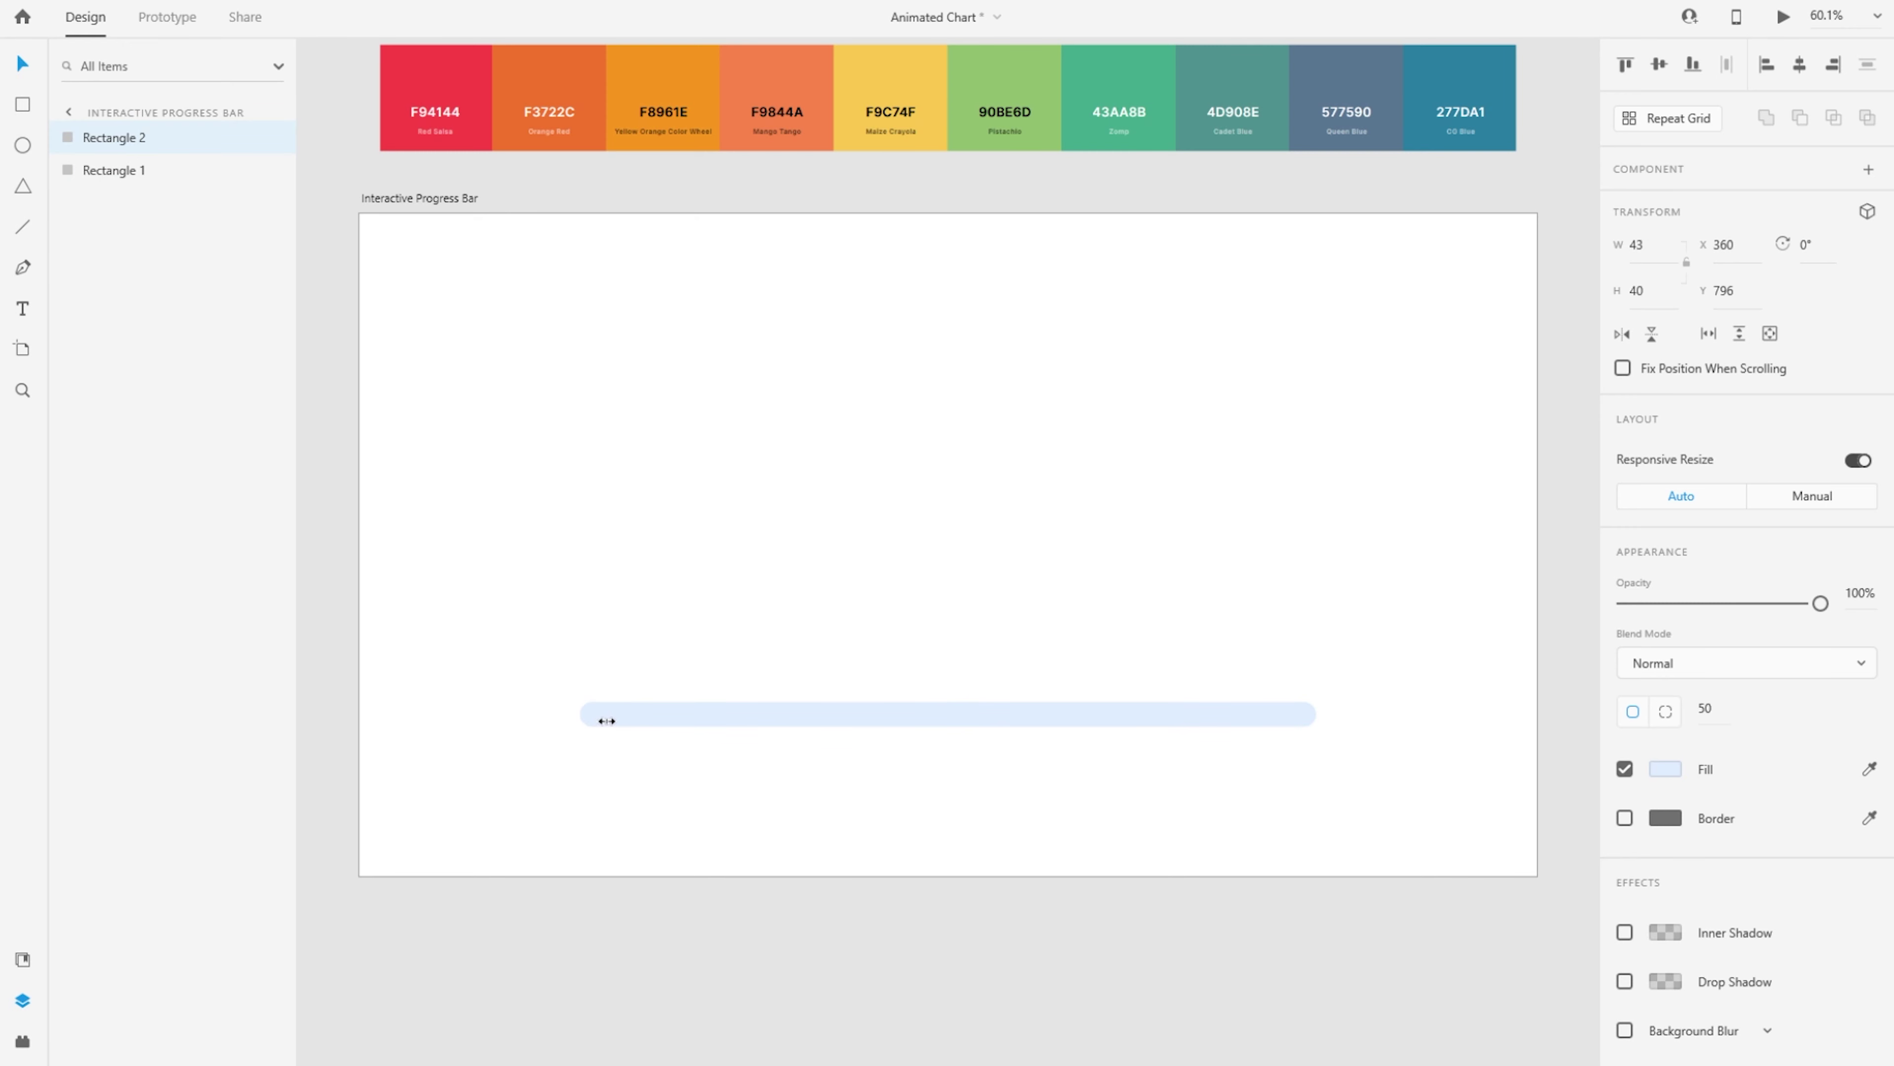
{"action": "left_click", "coordinate": [1666, 246]}
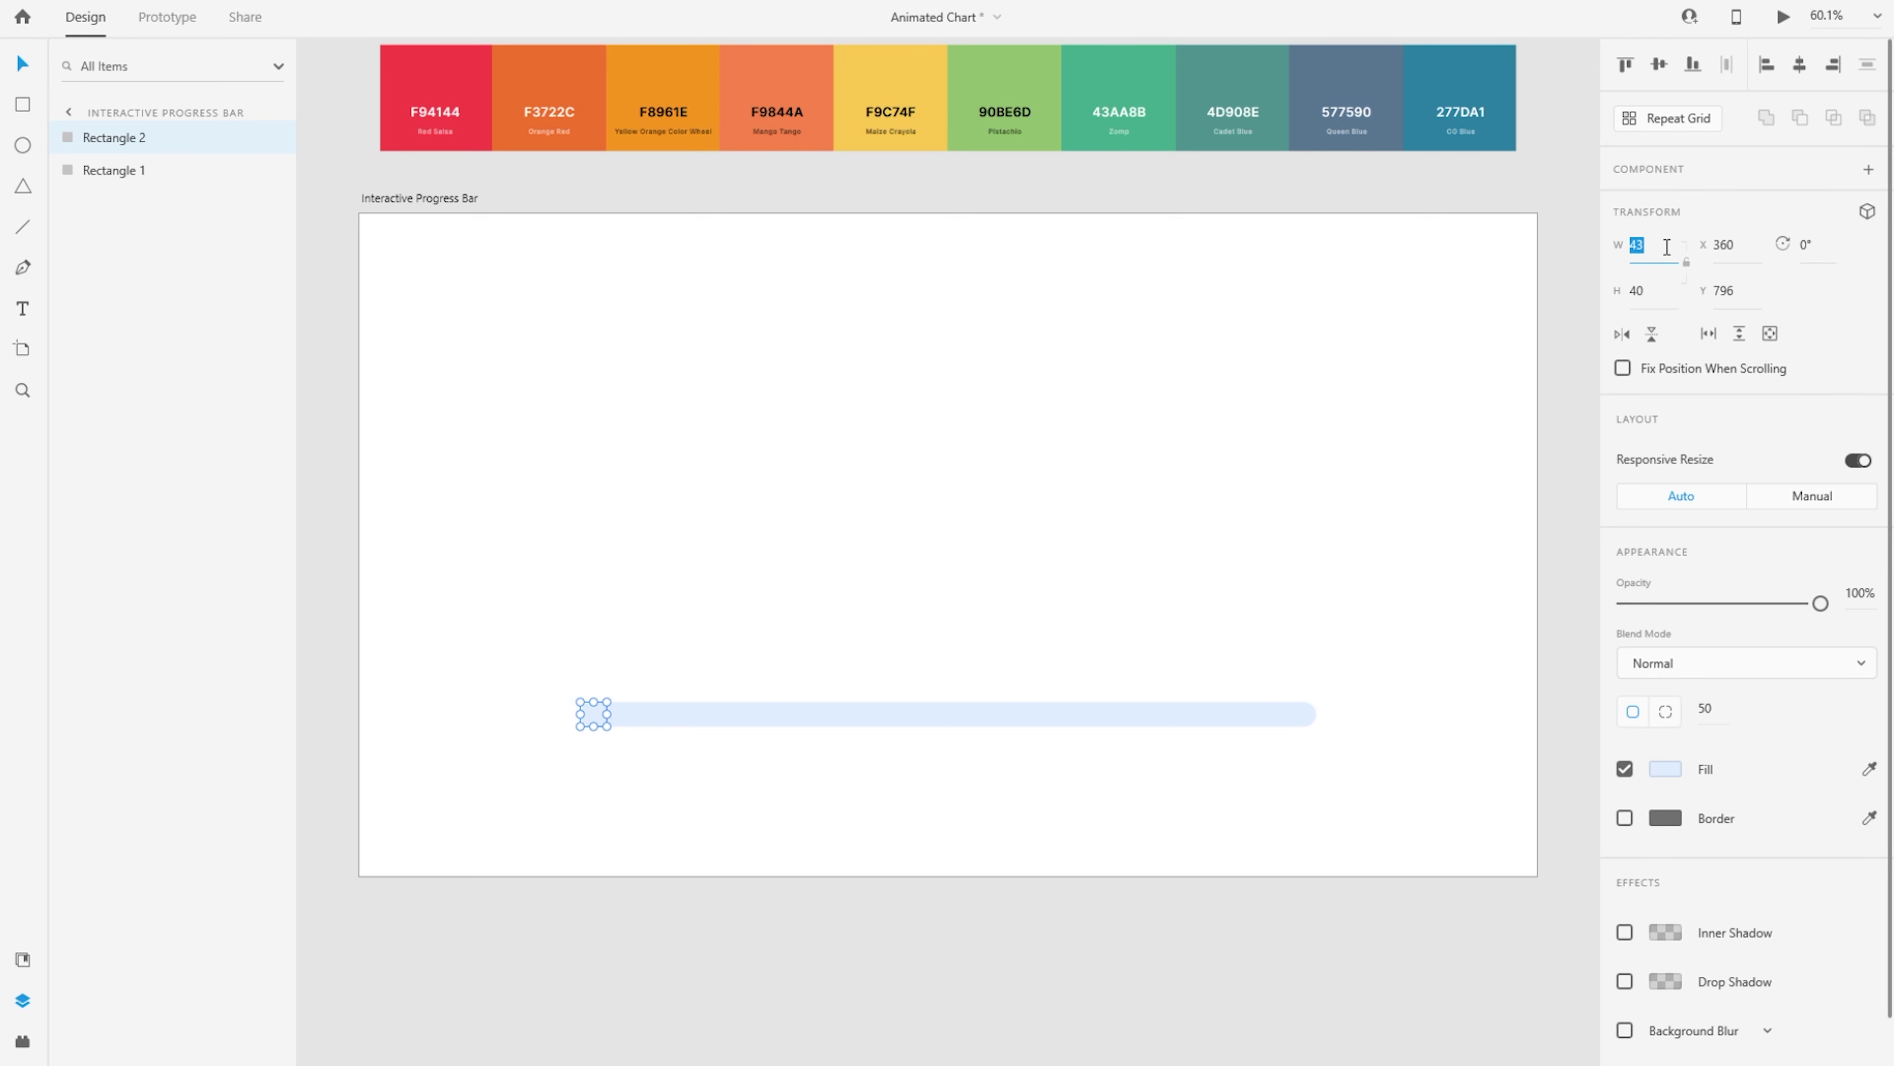
{"action": "type", "text": "40"}
{"action": "key", "text": "Return"}
Fill the small duplicate shape with the saved medium blue colour
{"action": "left_click", "coordinate": [1666, 775]}
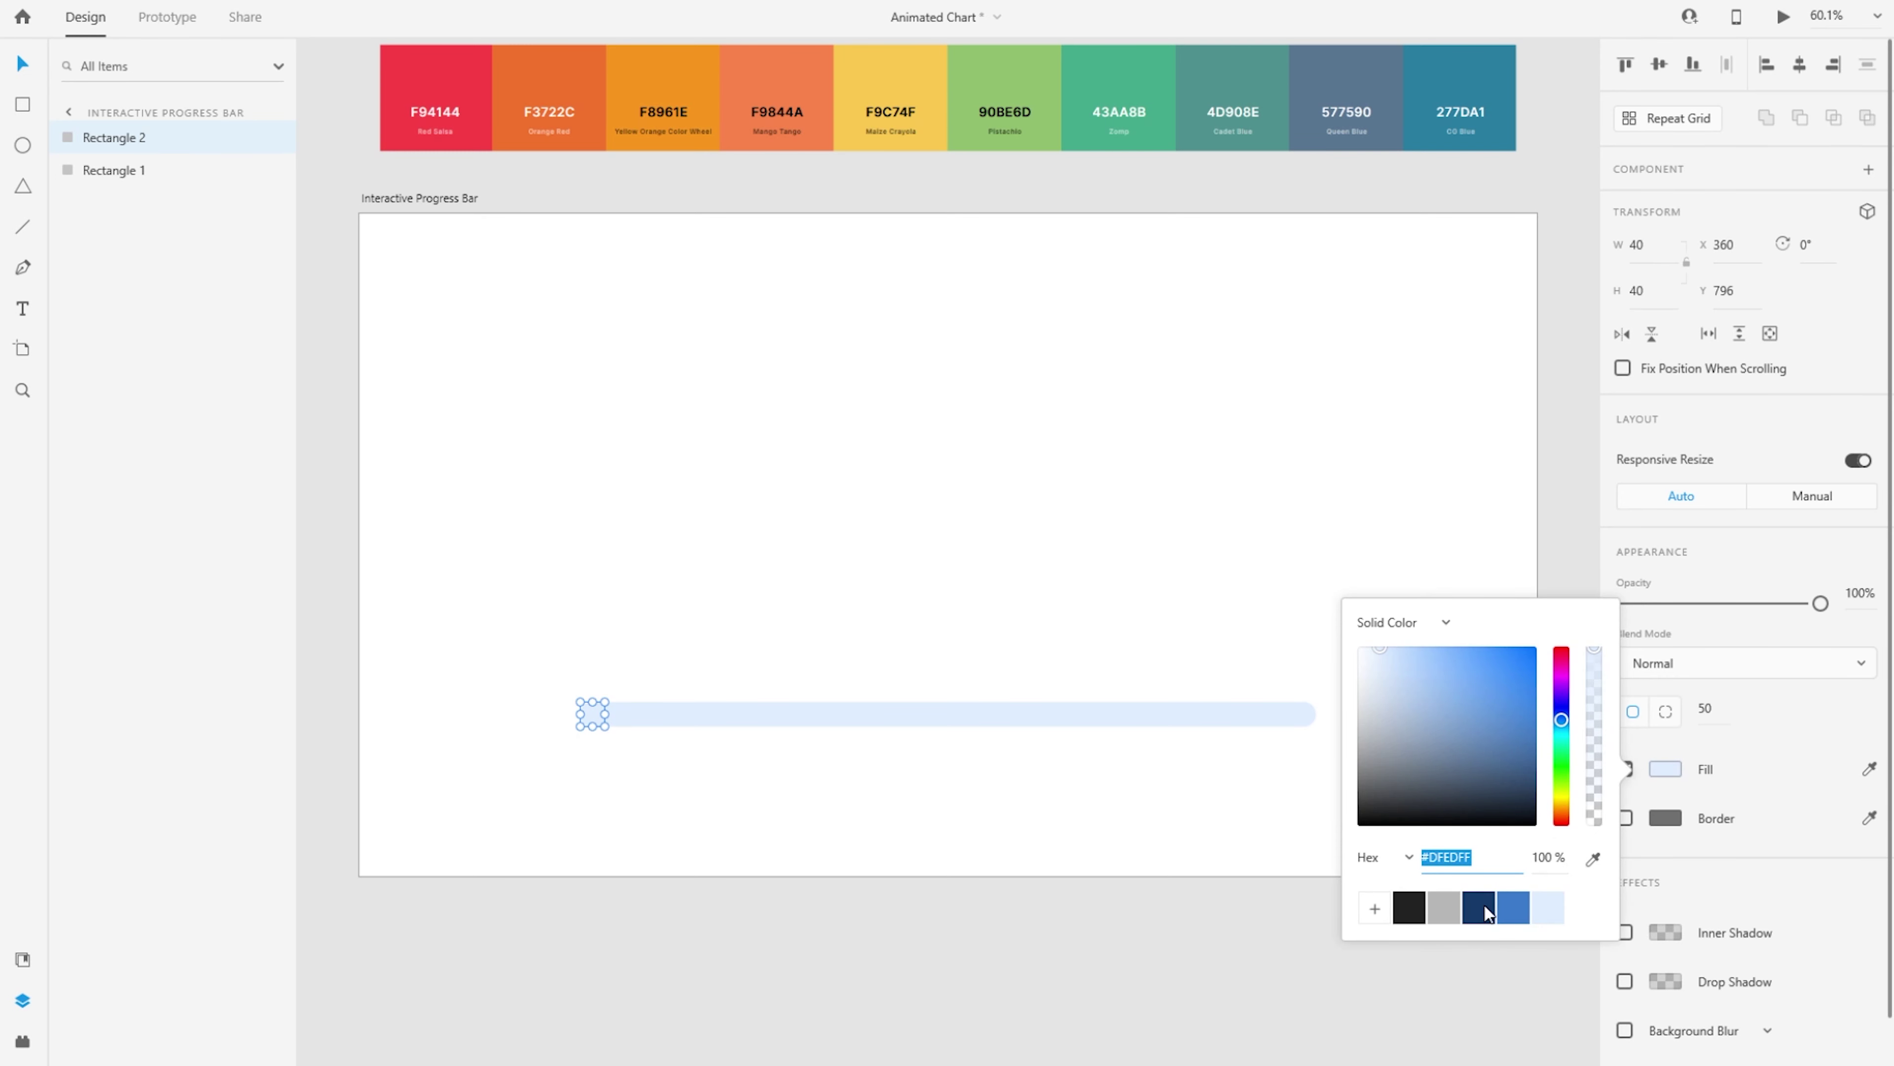
{"action": "left_click", "coordinate": [1506, 903]}
{"action": "left_click", "coordinate": [579, 793]}
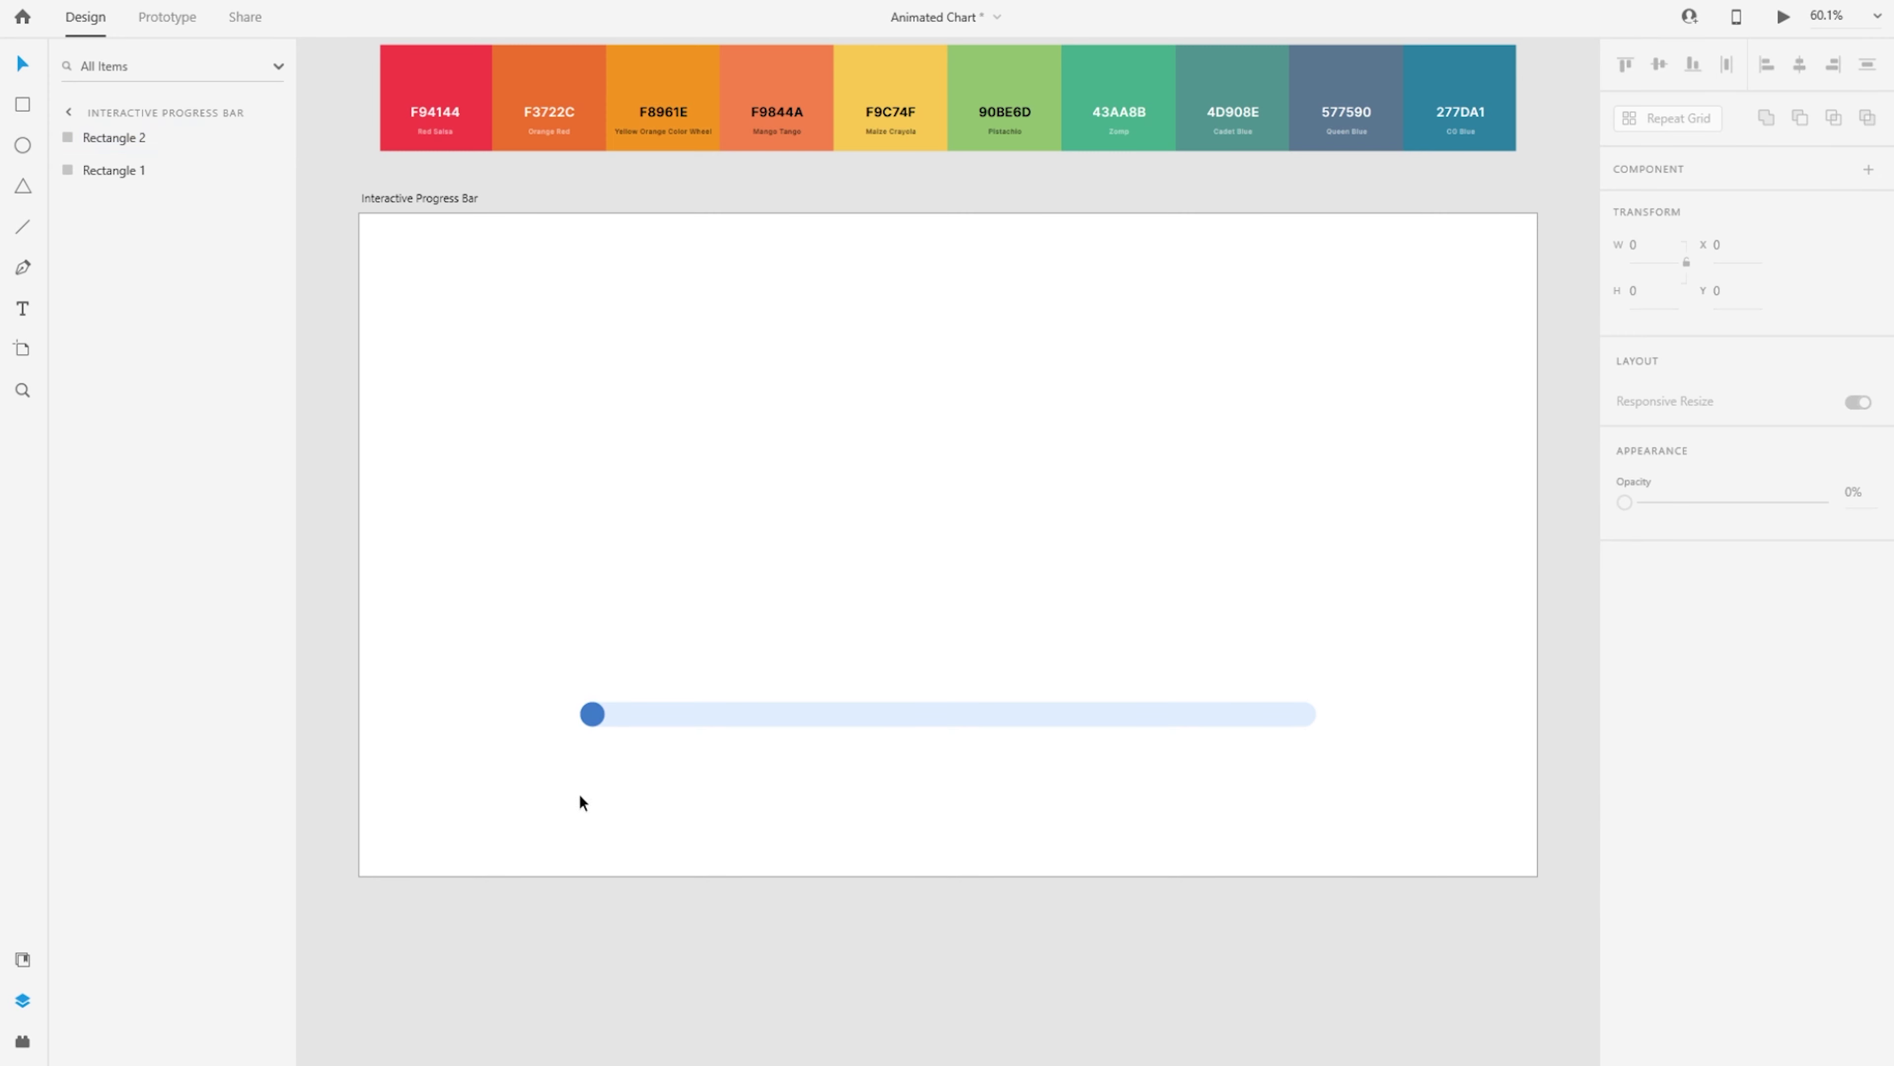
{"action": "left_click", "coordinate": [931, 719]}
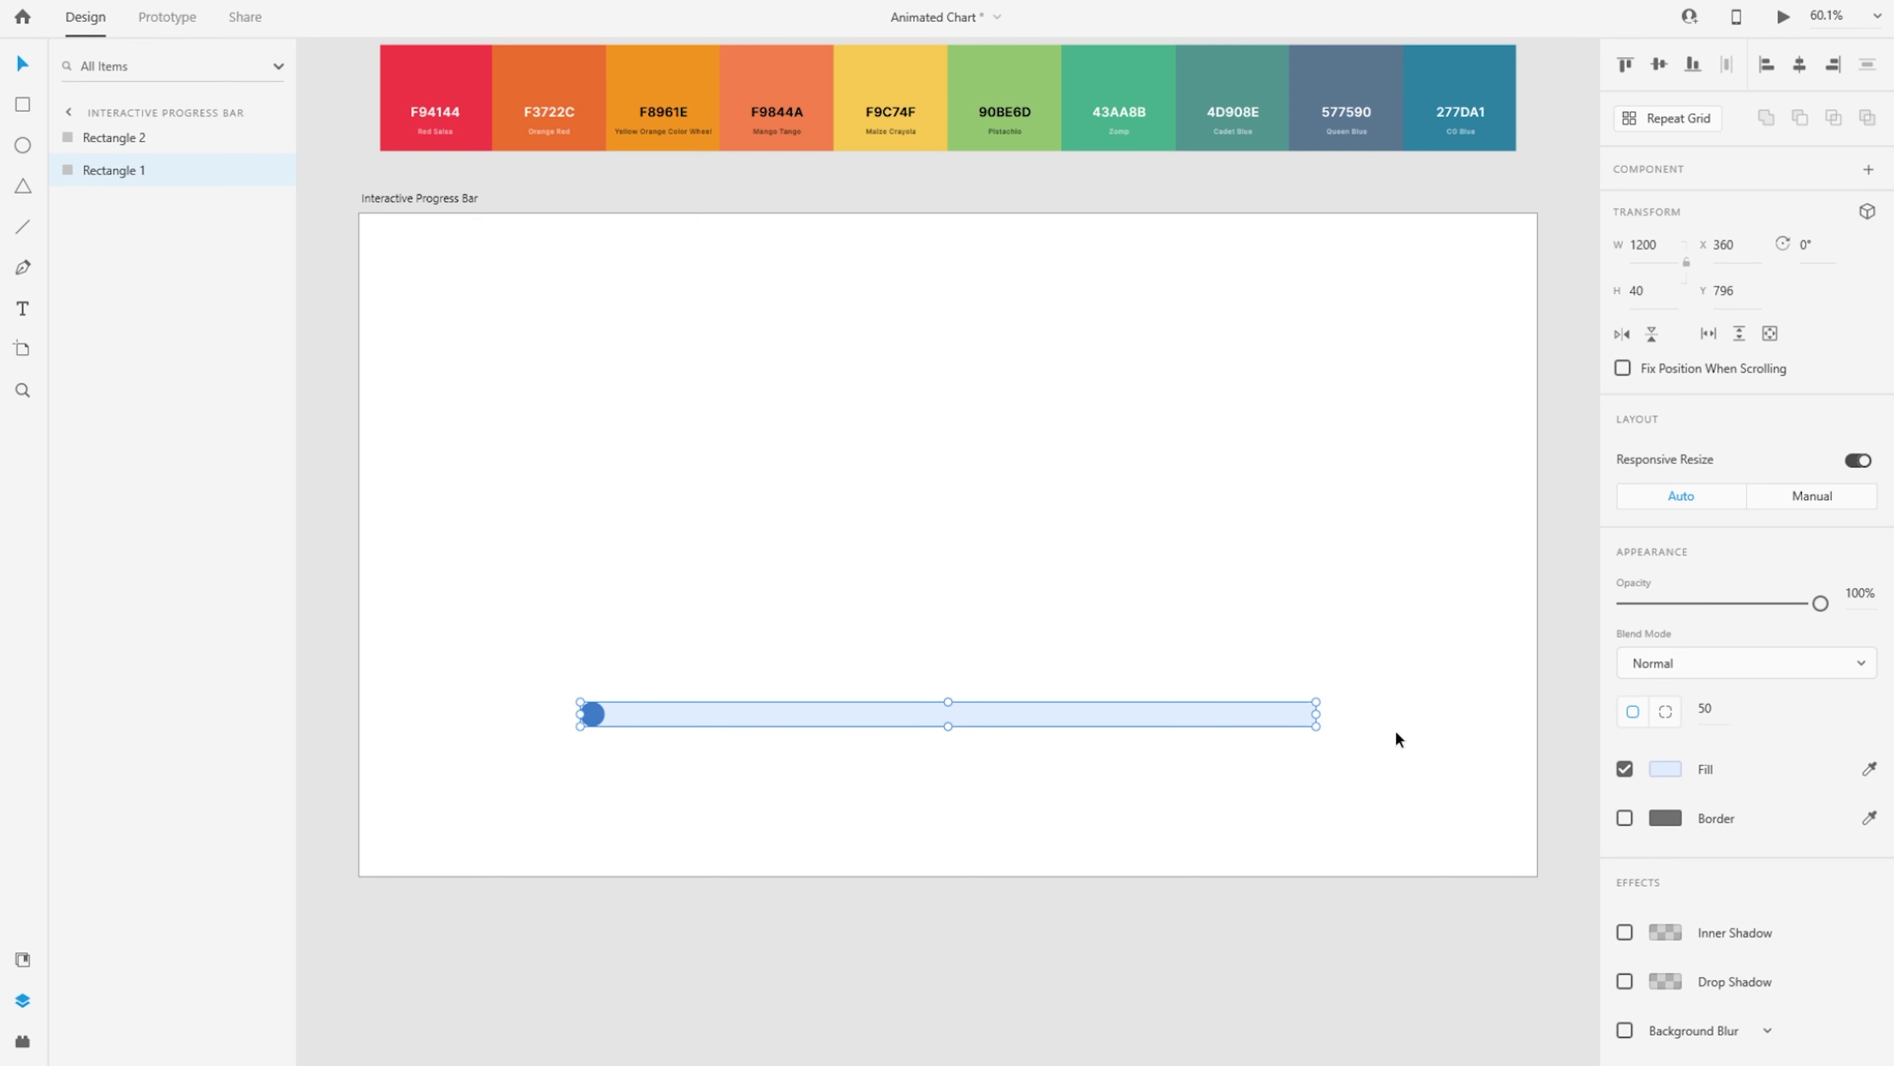
{"action": "left_click", "coordinate": [592, 713]}
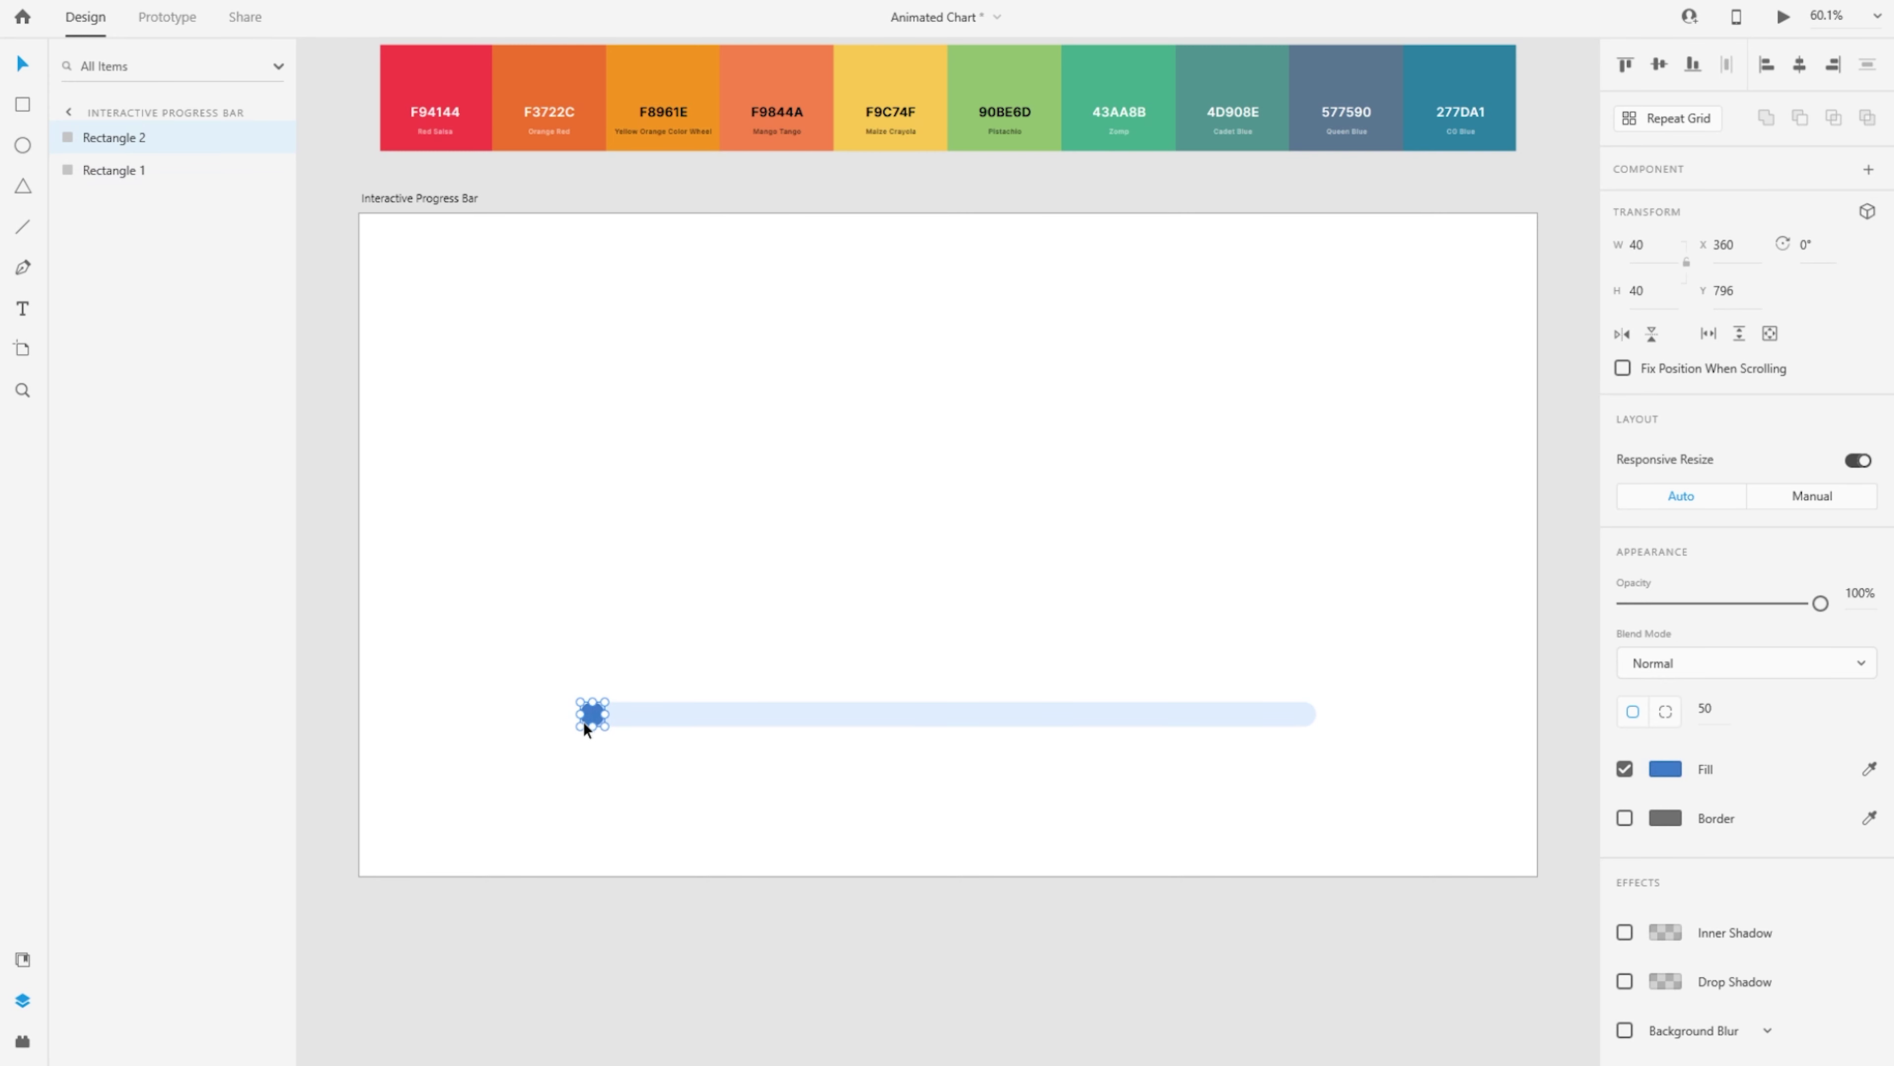
{"action": "left_click", "coordinate": [612, 751]}
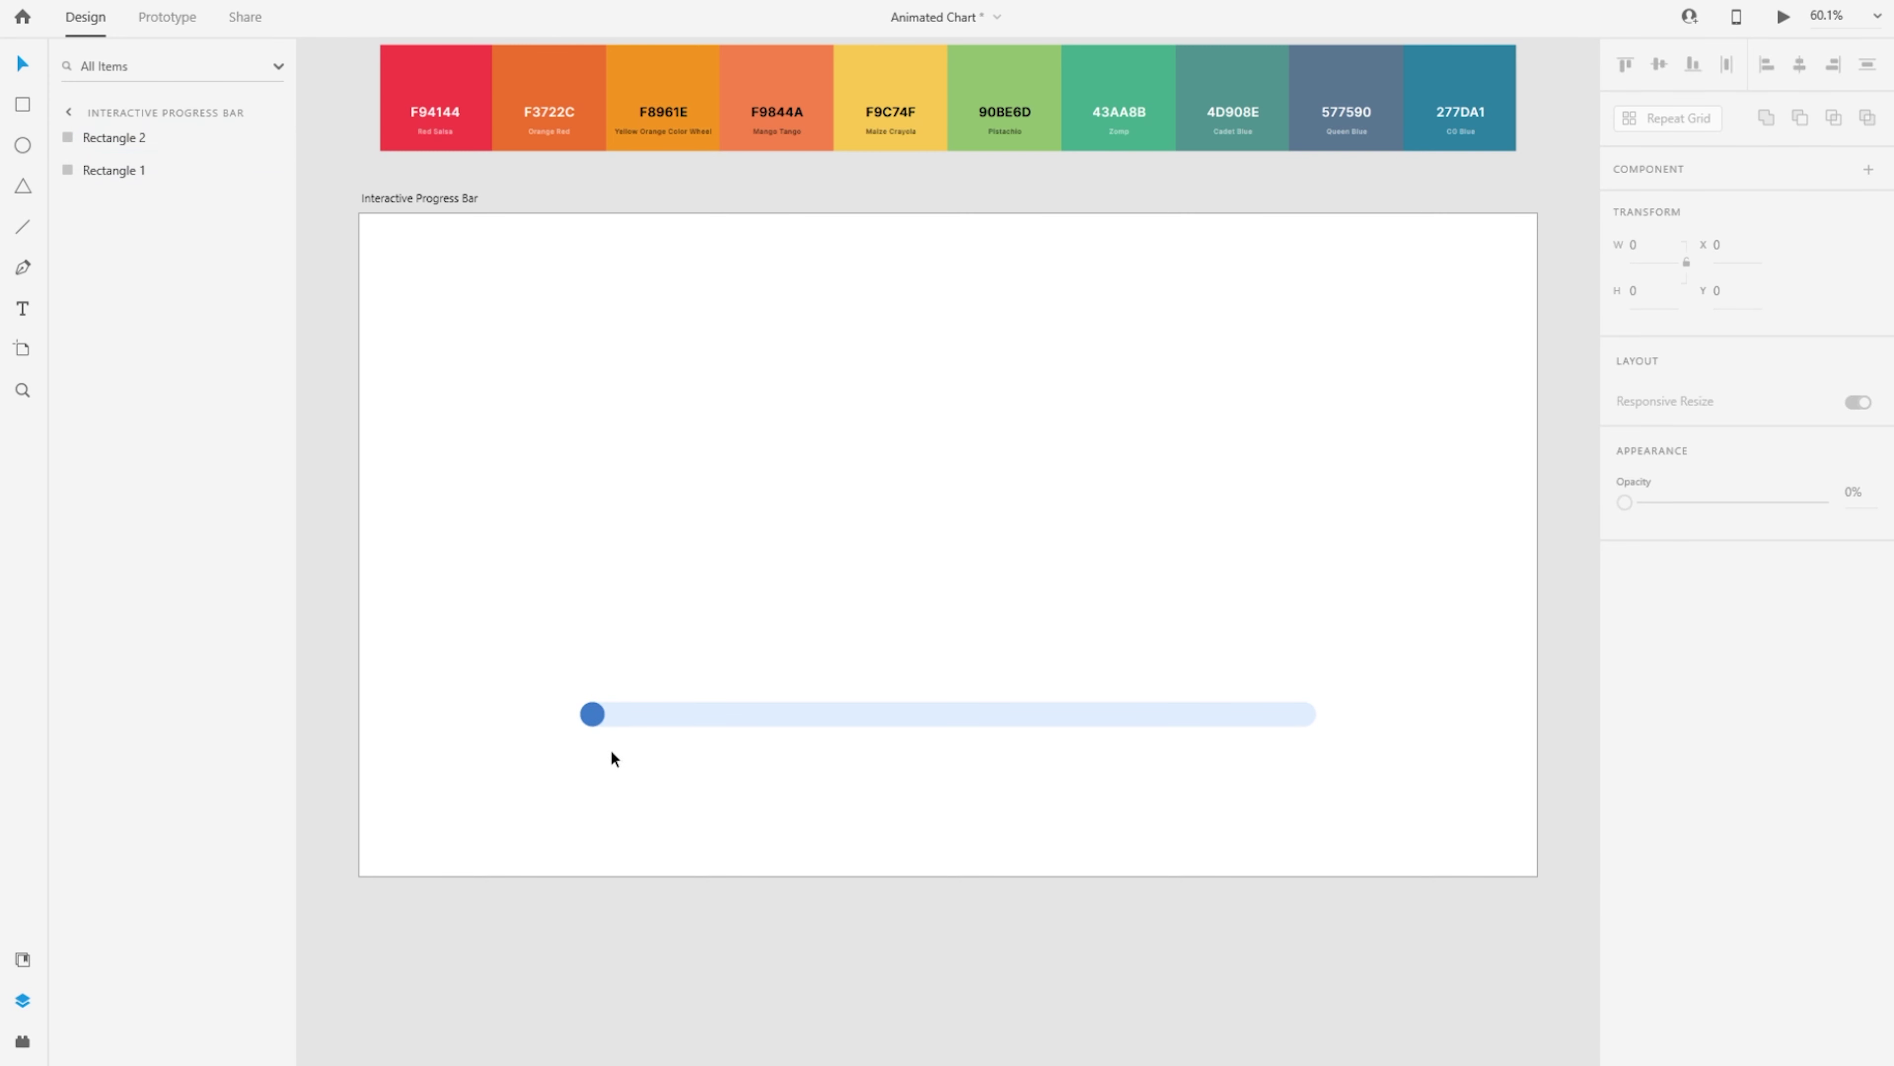
Set the width of the small medium blue shape to 60
{"action": "left_click", "coordinate": [592, 715]}
{"action": "left_click", "coordinate": [1635, 245]}
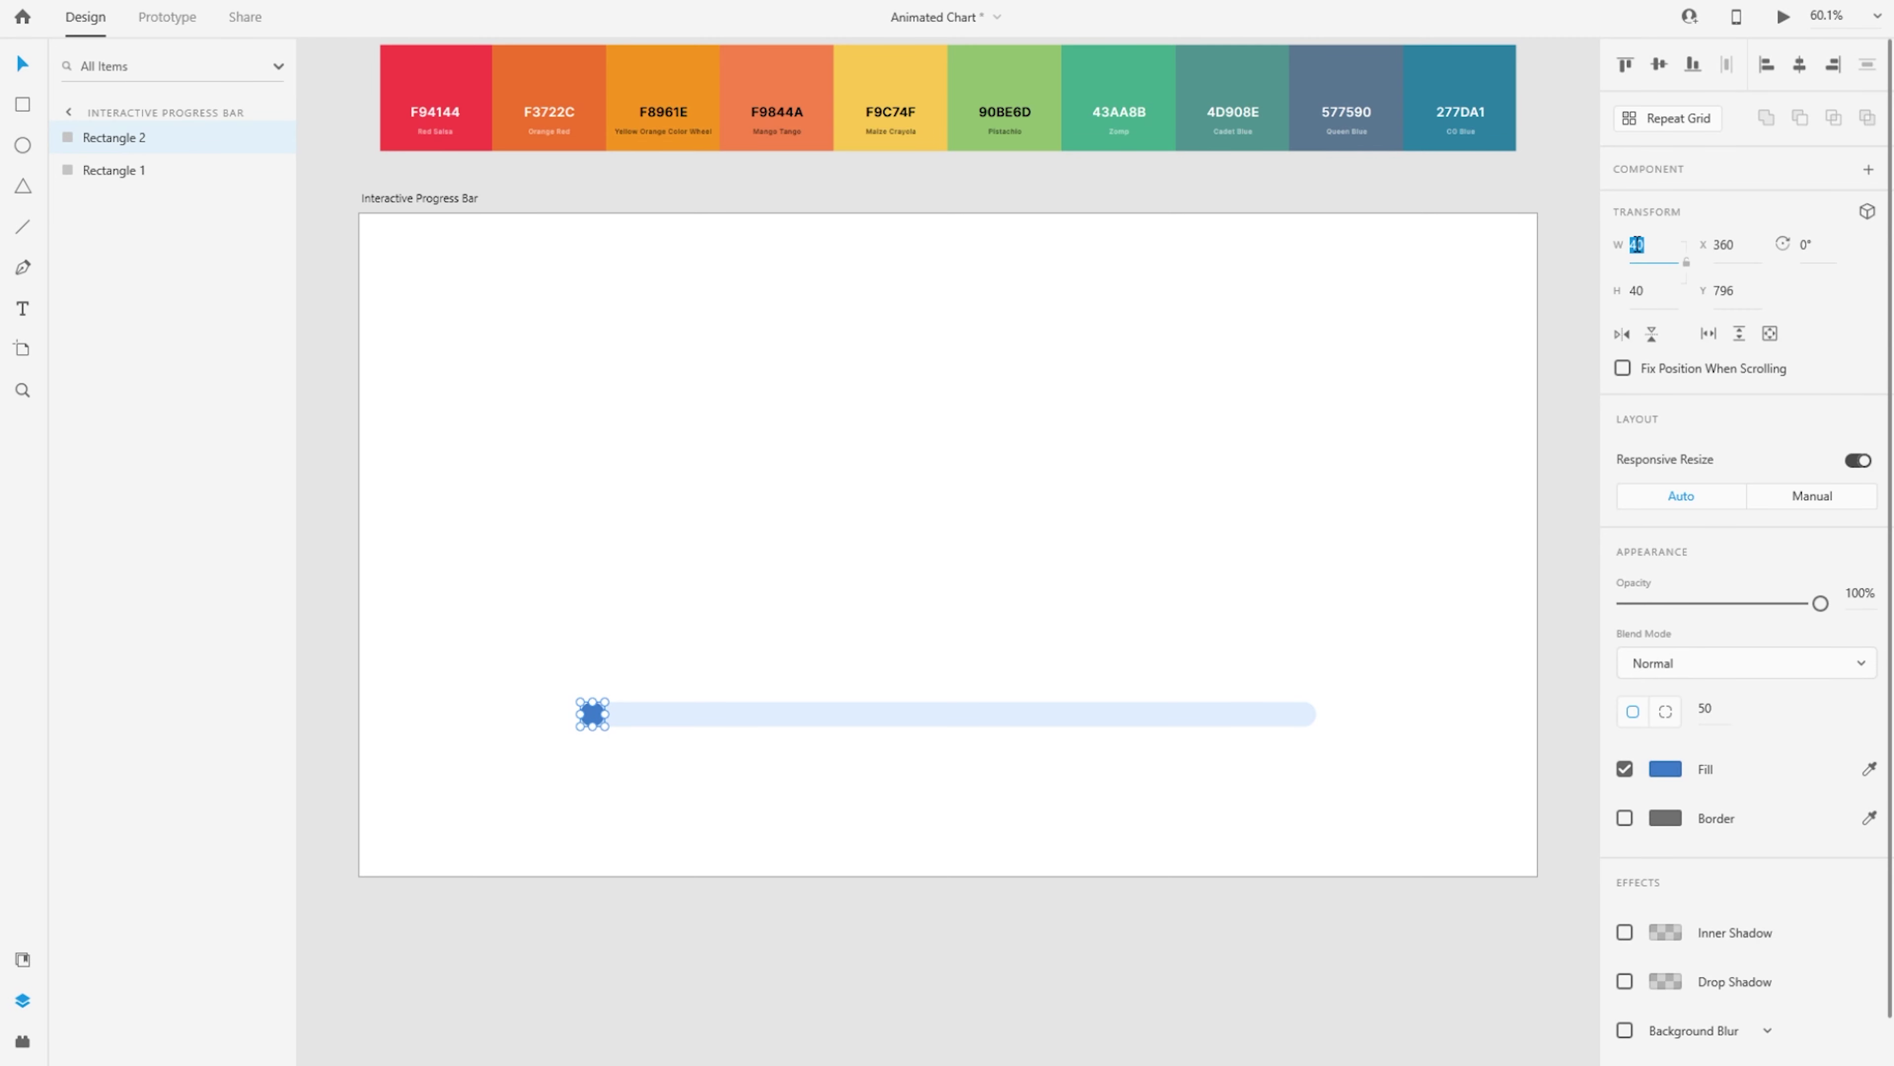
{"action": "type", "text": "60"}
{"action": "key", "text": "Return"}
{"action": "left_click", "coordinate": [548, 657]}
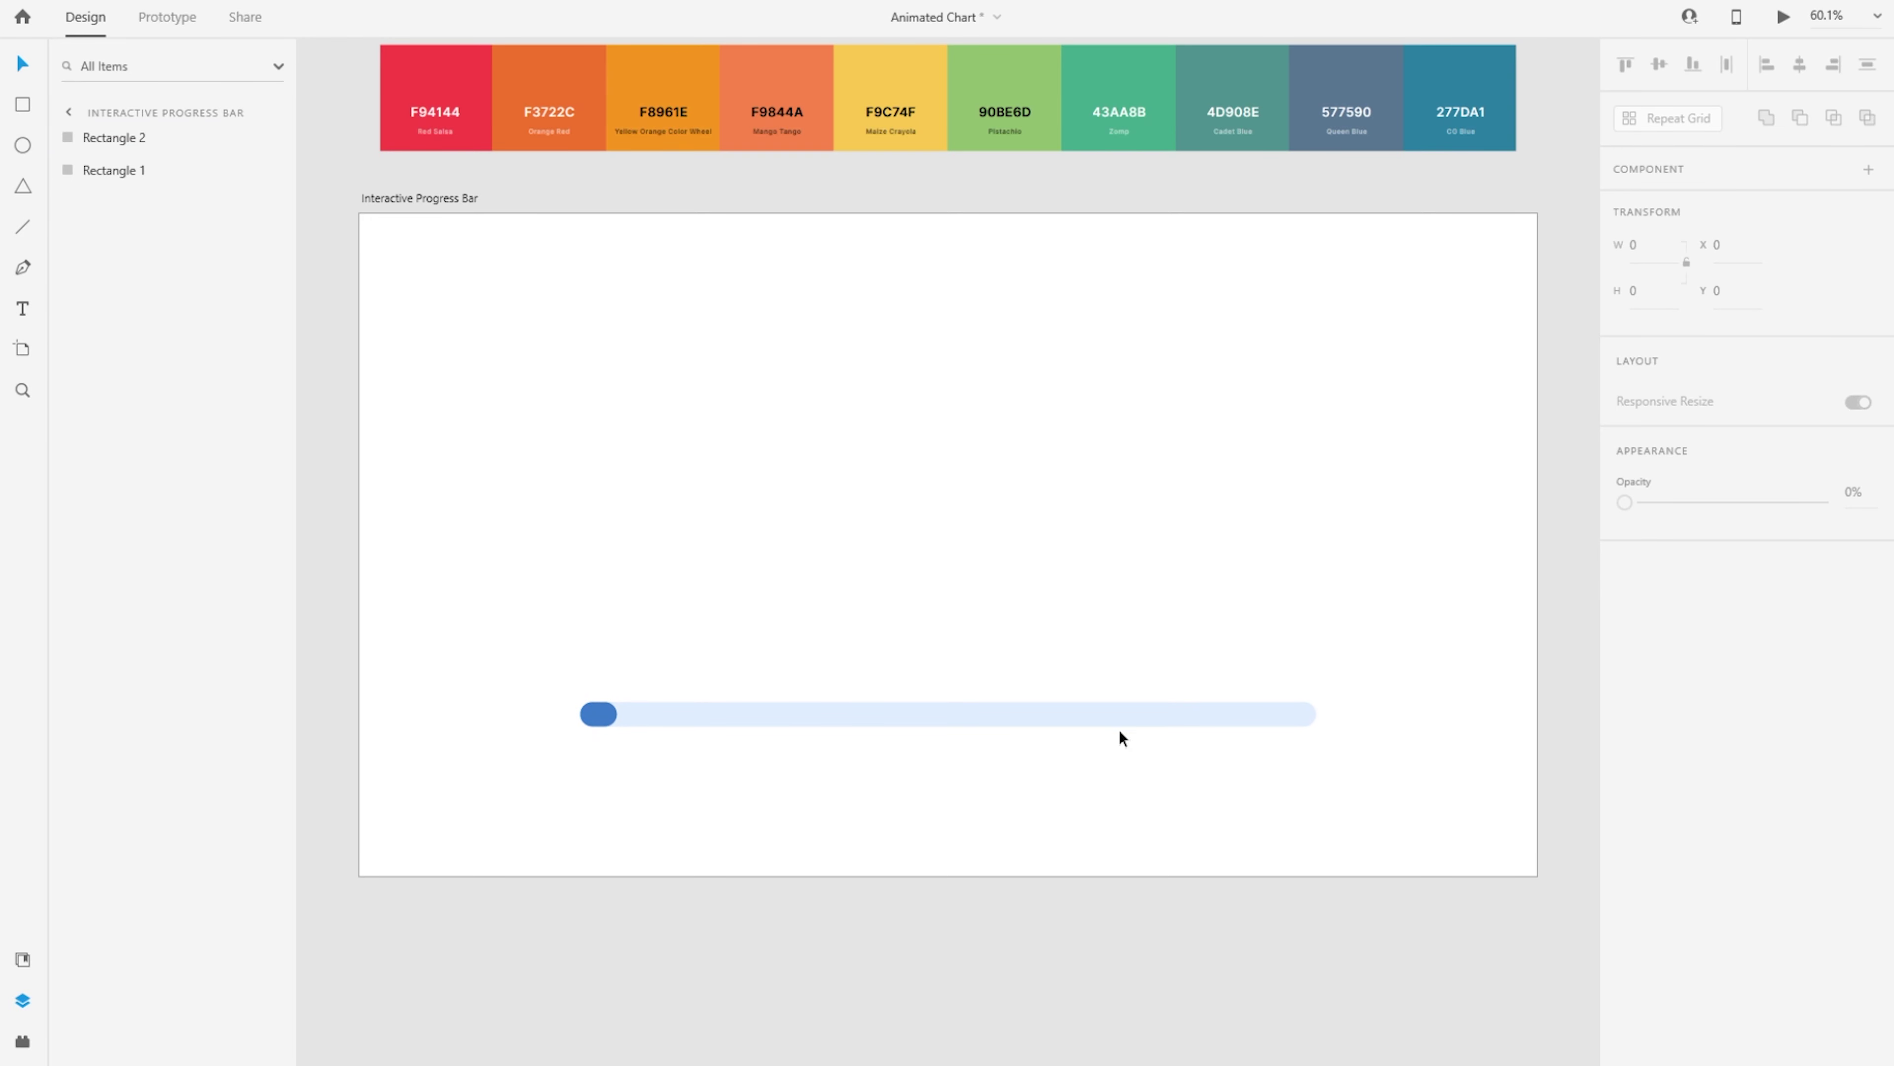
Draw a circle about 85 by 85 over the right end of the medium blue shape
{"action": "left_click", "coordinate": [22, 145]}
{"action": "mouse_move", "coordinate": [598, 686]}
{"action": "left_mouse_down"}
{"action": "mouse_move", "coordinate": [685, 764]}
{"action": "mouse_move", "coordinate": [780, 747]}
{"action": "mouse_move", "coordinate": [782, 685]}
{"action": "mouse_move", "coordinate": [920, 787]}
{"action": "mouse_move", "coordinate": [800, 776]}
{"action": "mouse_move", "coordinate": [684, 719]}
{"action": "mouse_move", "coordinate": [706, 741]}
{"action": "mouse_move", "coordinate": [617, 719]}
{"action": "left_mouse_up"}
{"action": "key", "text": "v"}
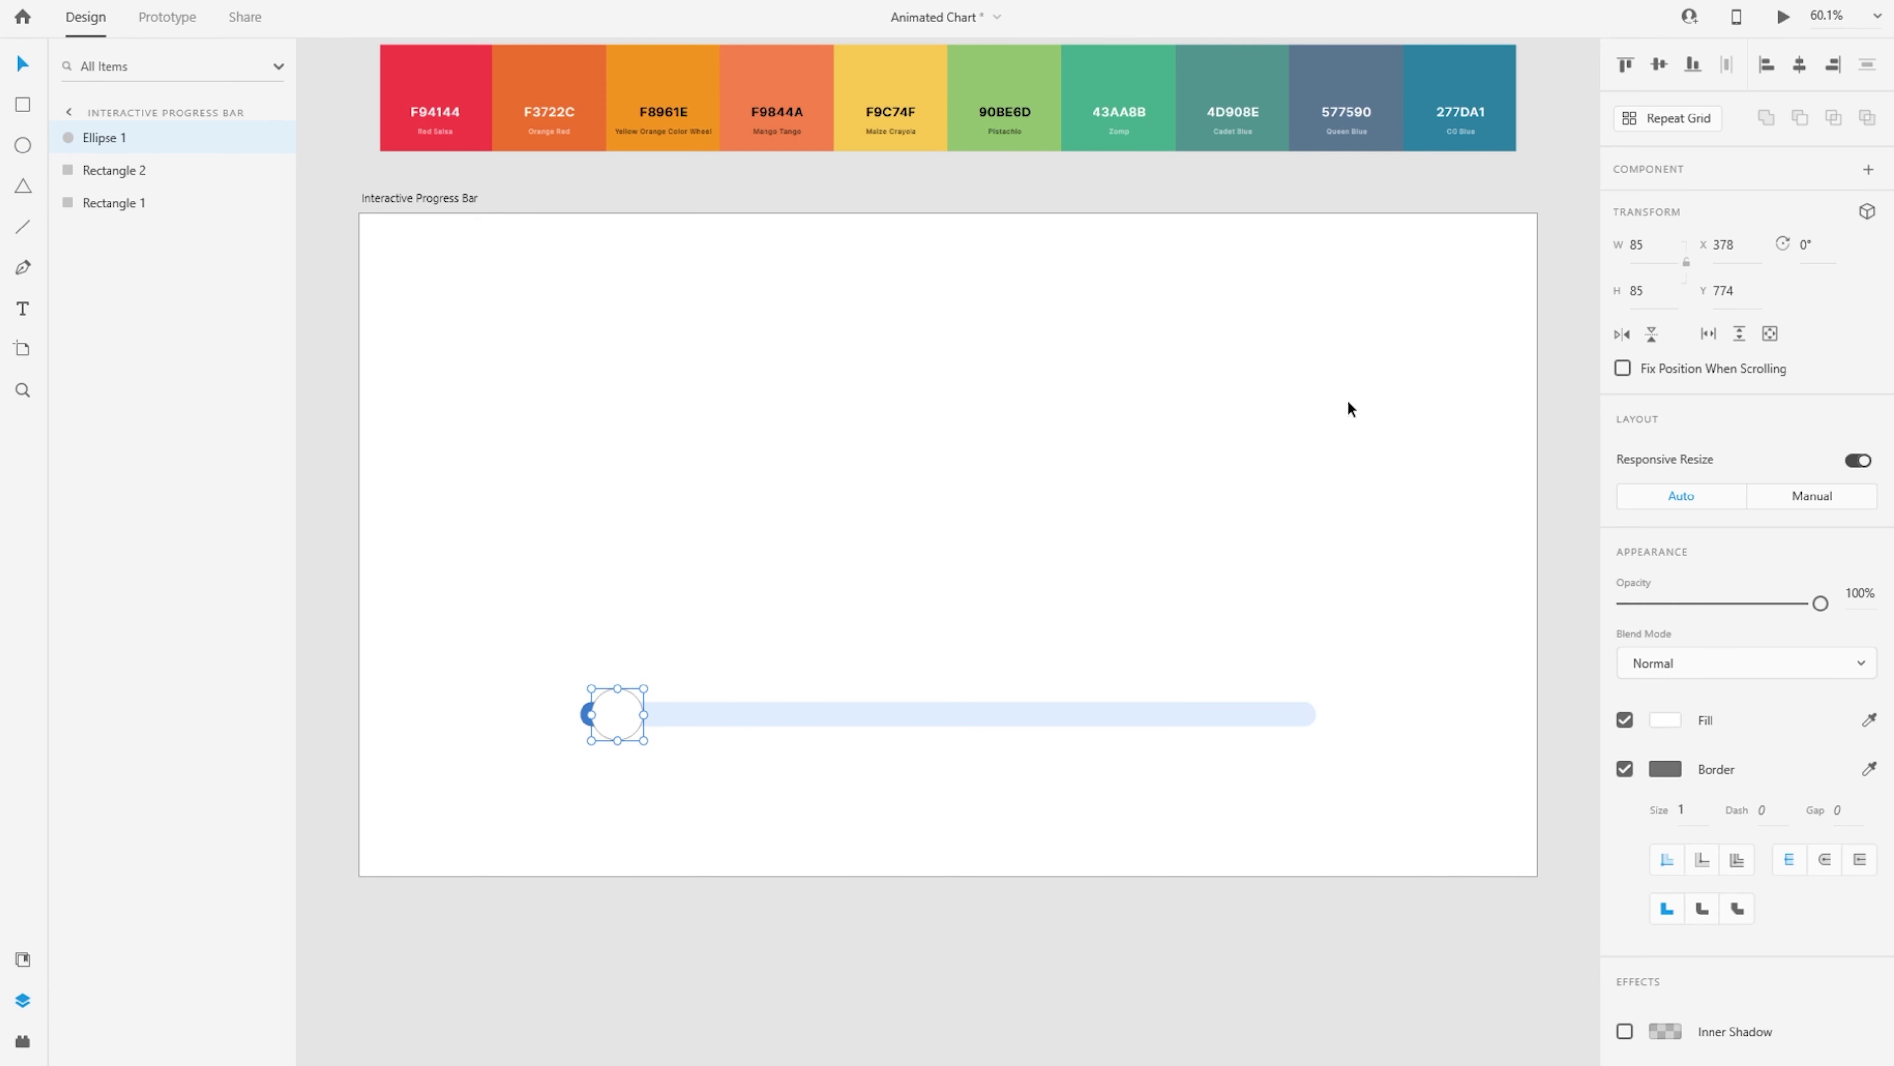
Resize the circle to 70 by 70 and centre it vertically on the progress bar
{"action": "left_click", "coordinate": [1653, 241]}
{"action": "type", "text": "70"}
{"action": "key", "text": "Return"}
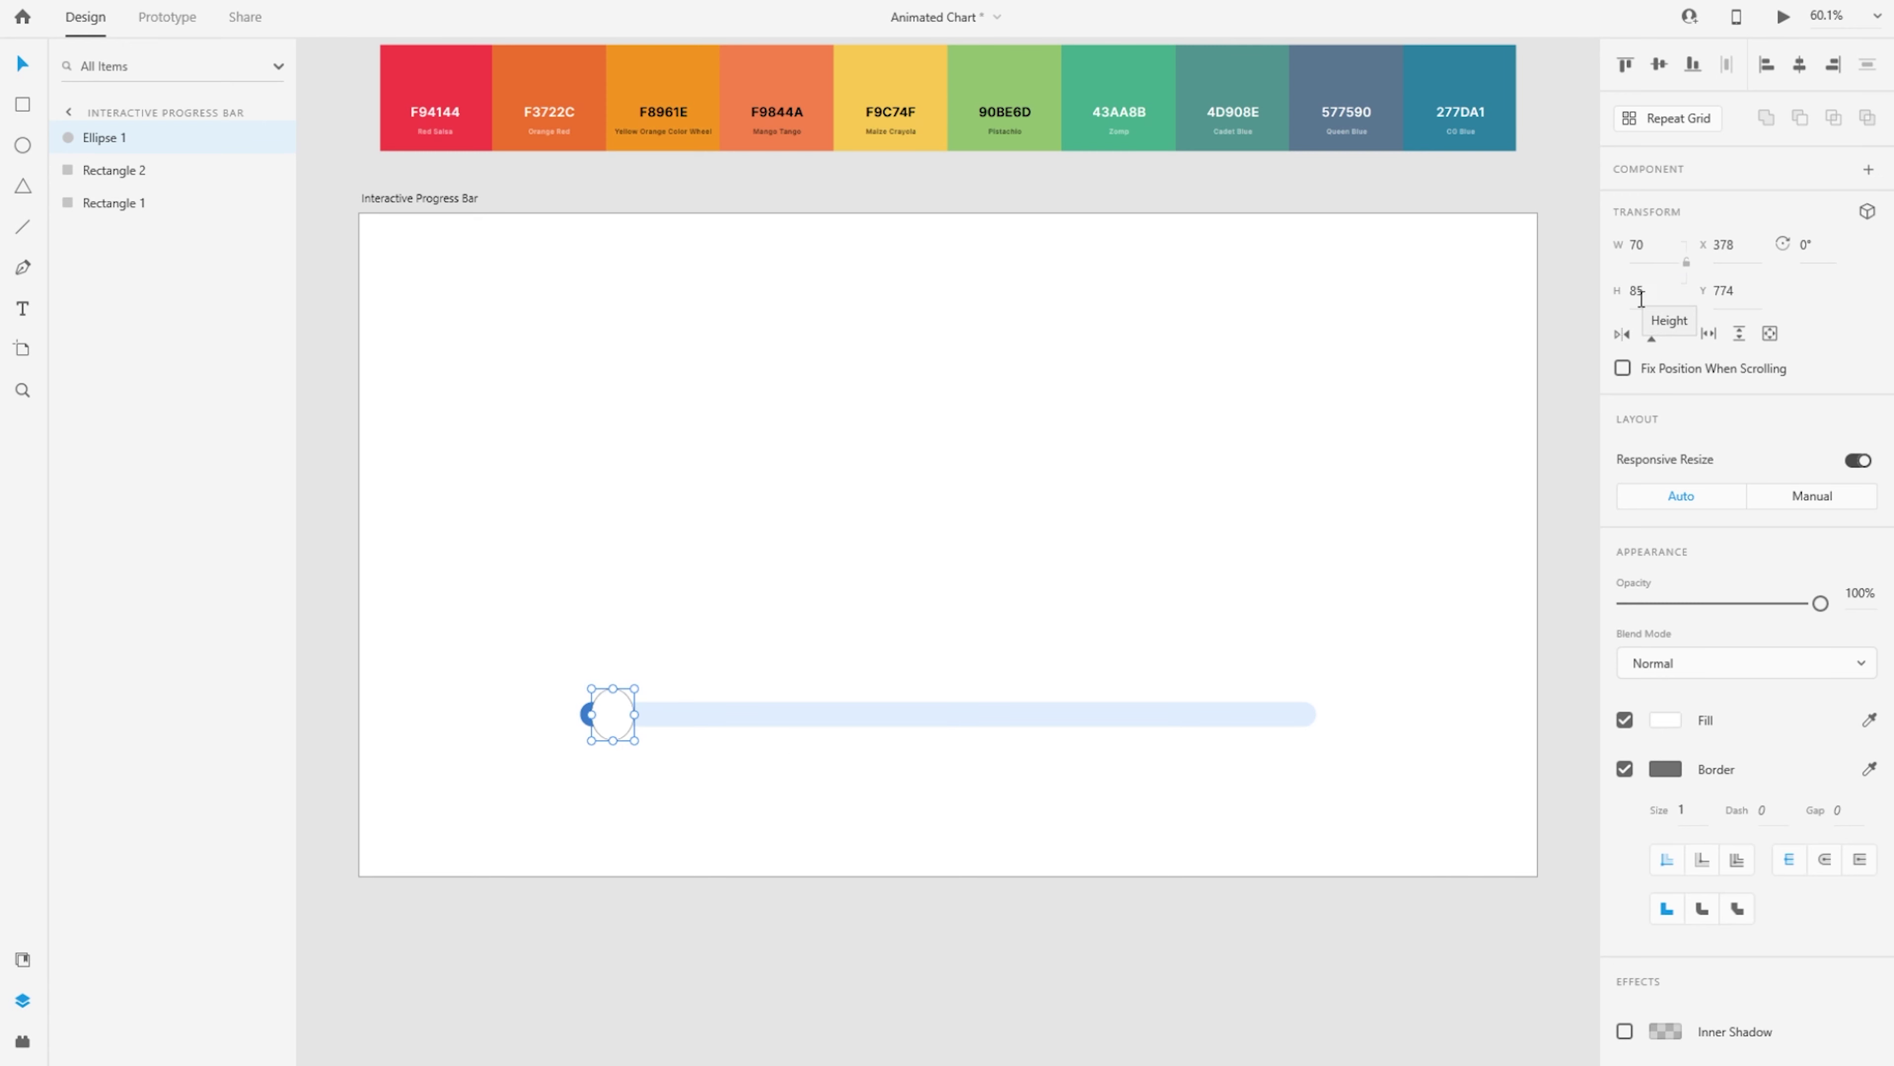
{"action": "left_click", "coordinate": [1652, 291]}
{"action": "type", "text": "70"}
{"action": "key", "text": "Return"}
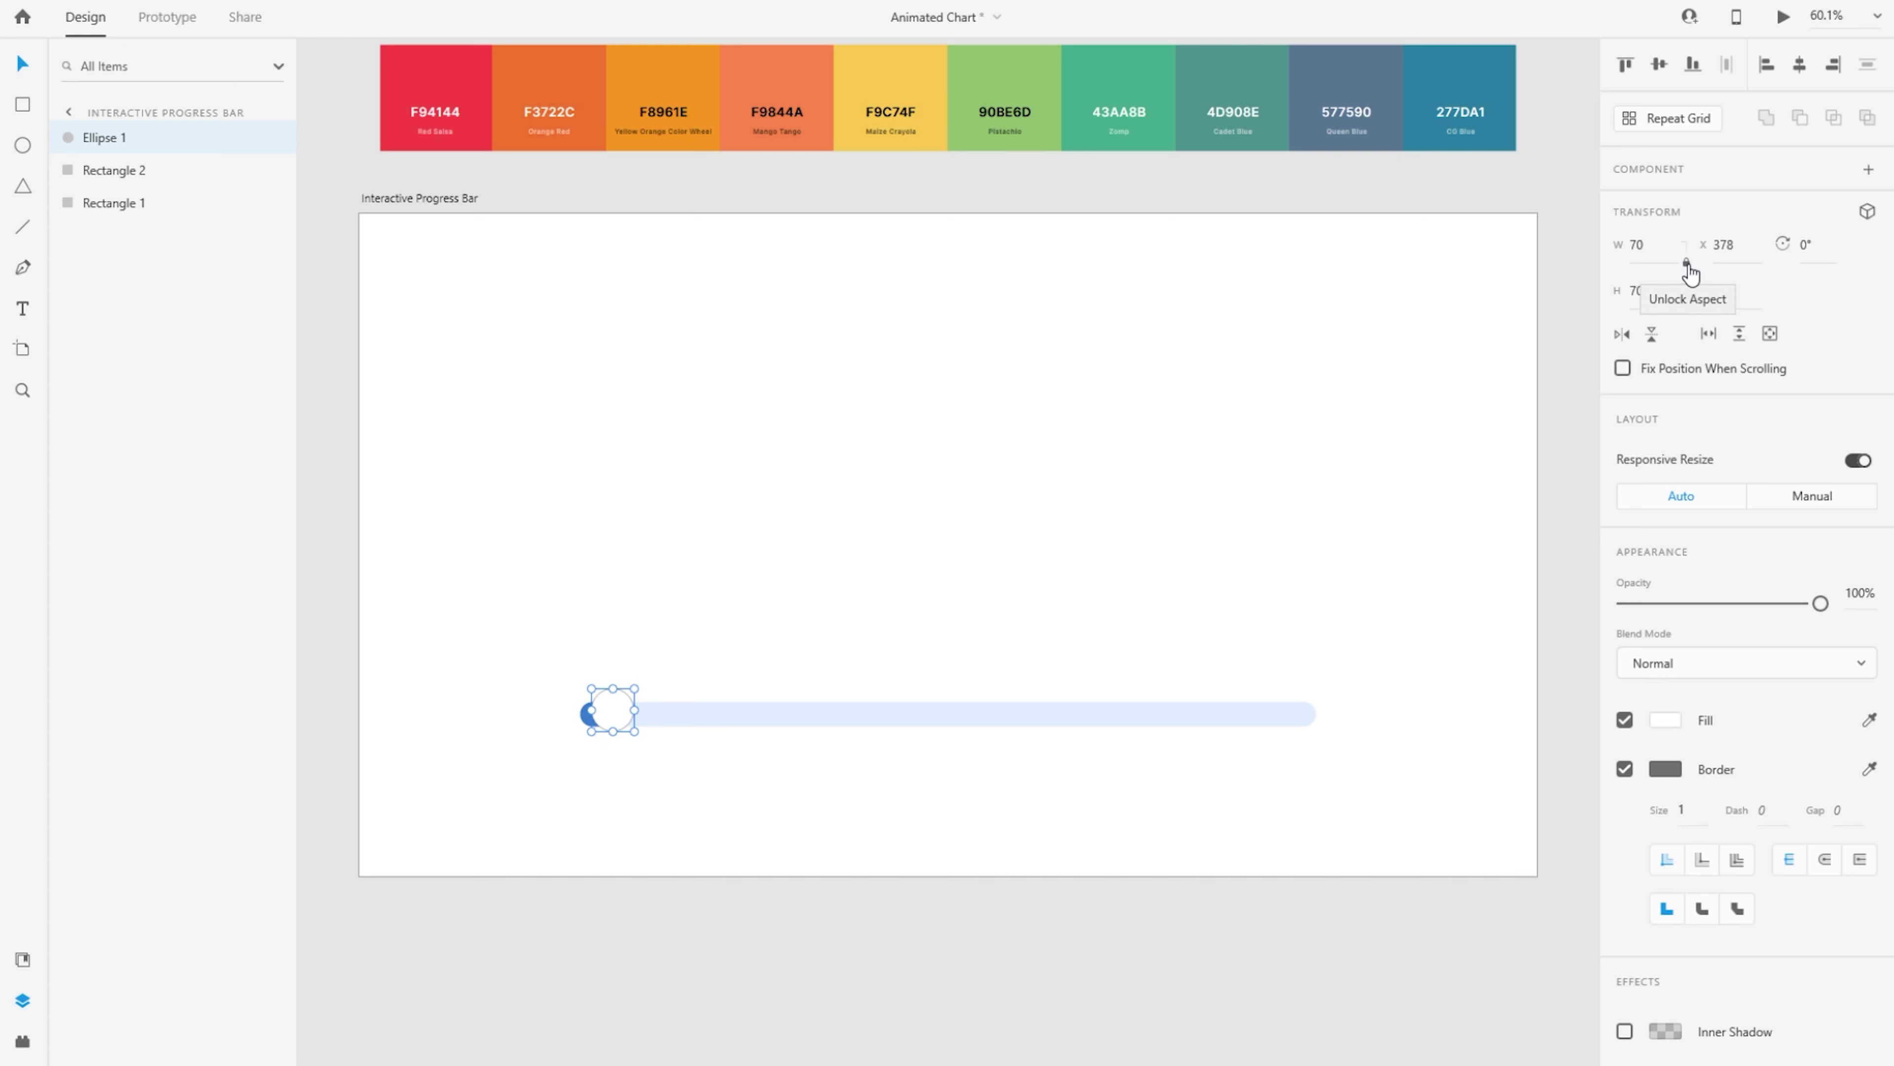
{"action": "left_click_drag", "start_coordinate": [611, 708], "coordinate": [610, 722]}
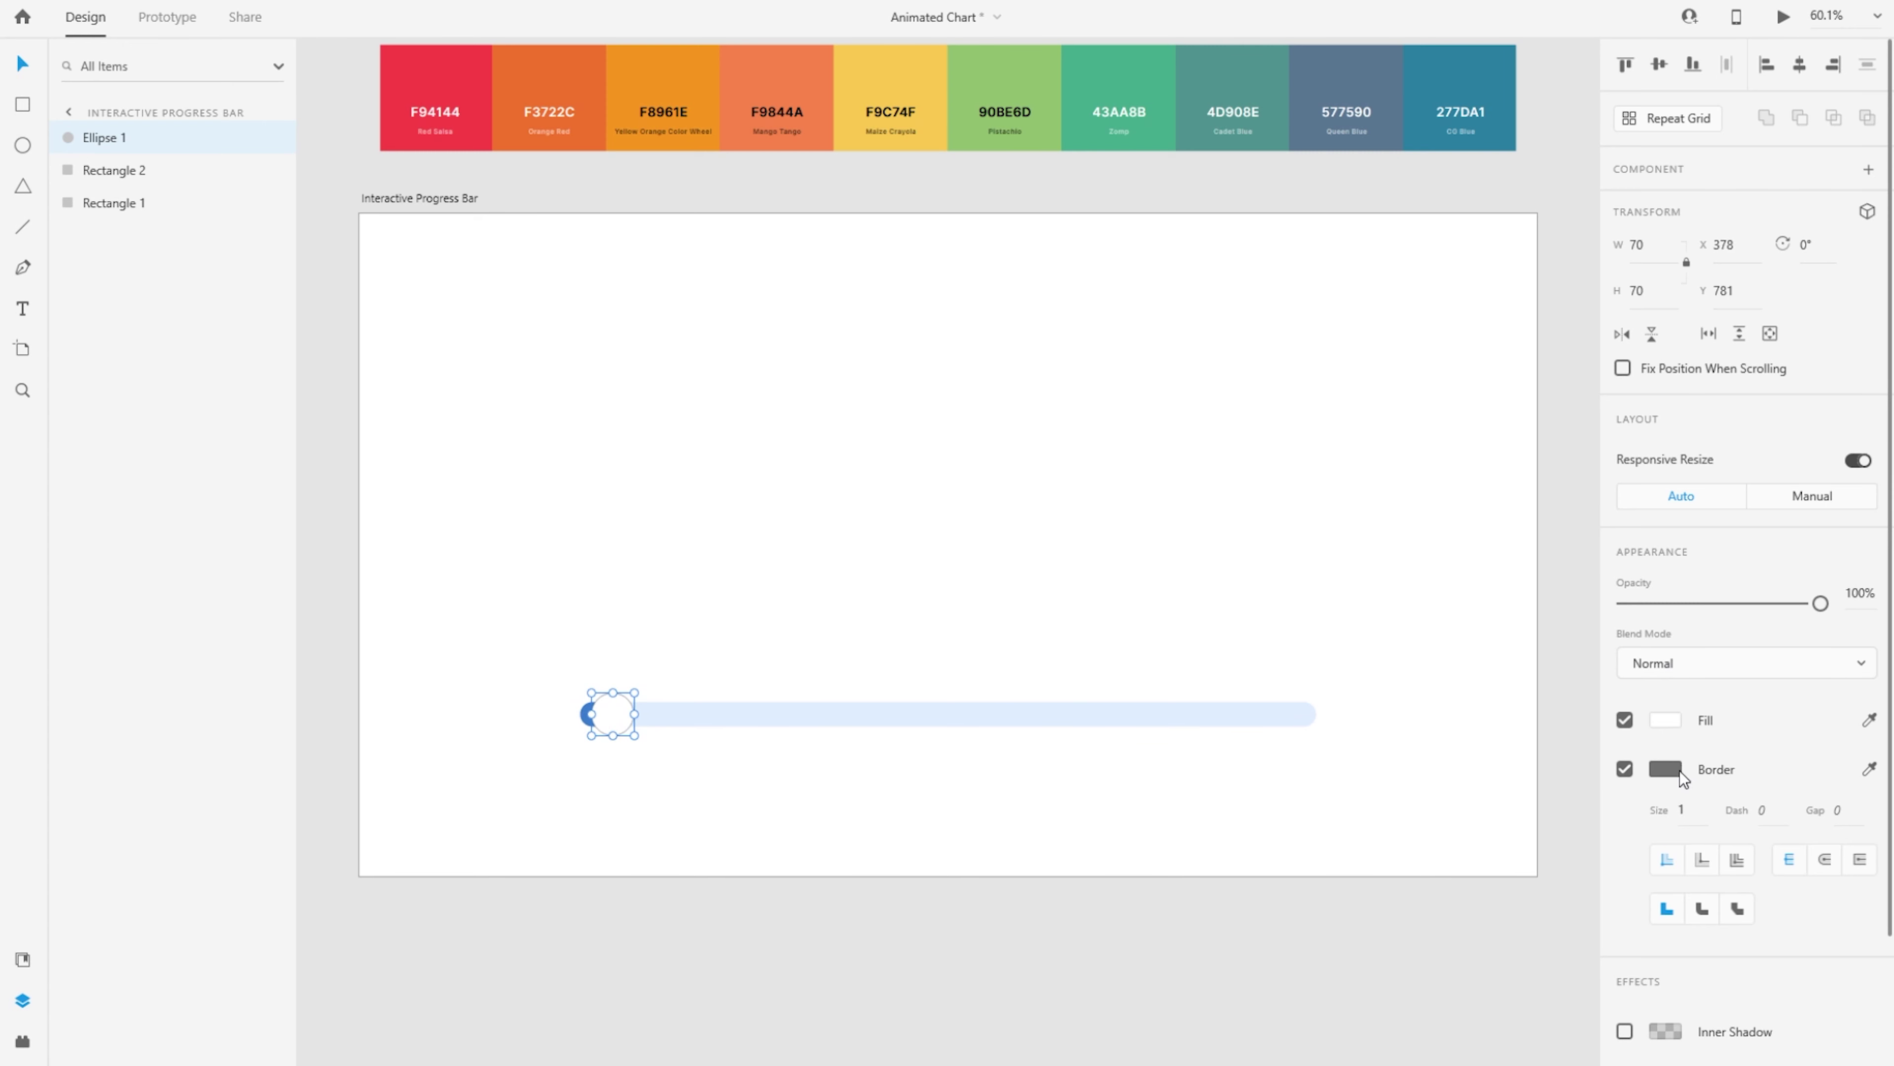
Remove the circle's fill and set its border size to 5
{"action": "left_click", "coordinate": [1625, 721]}
{"action": "double_click", "coordinate": [1693, 810]}
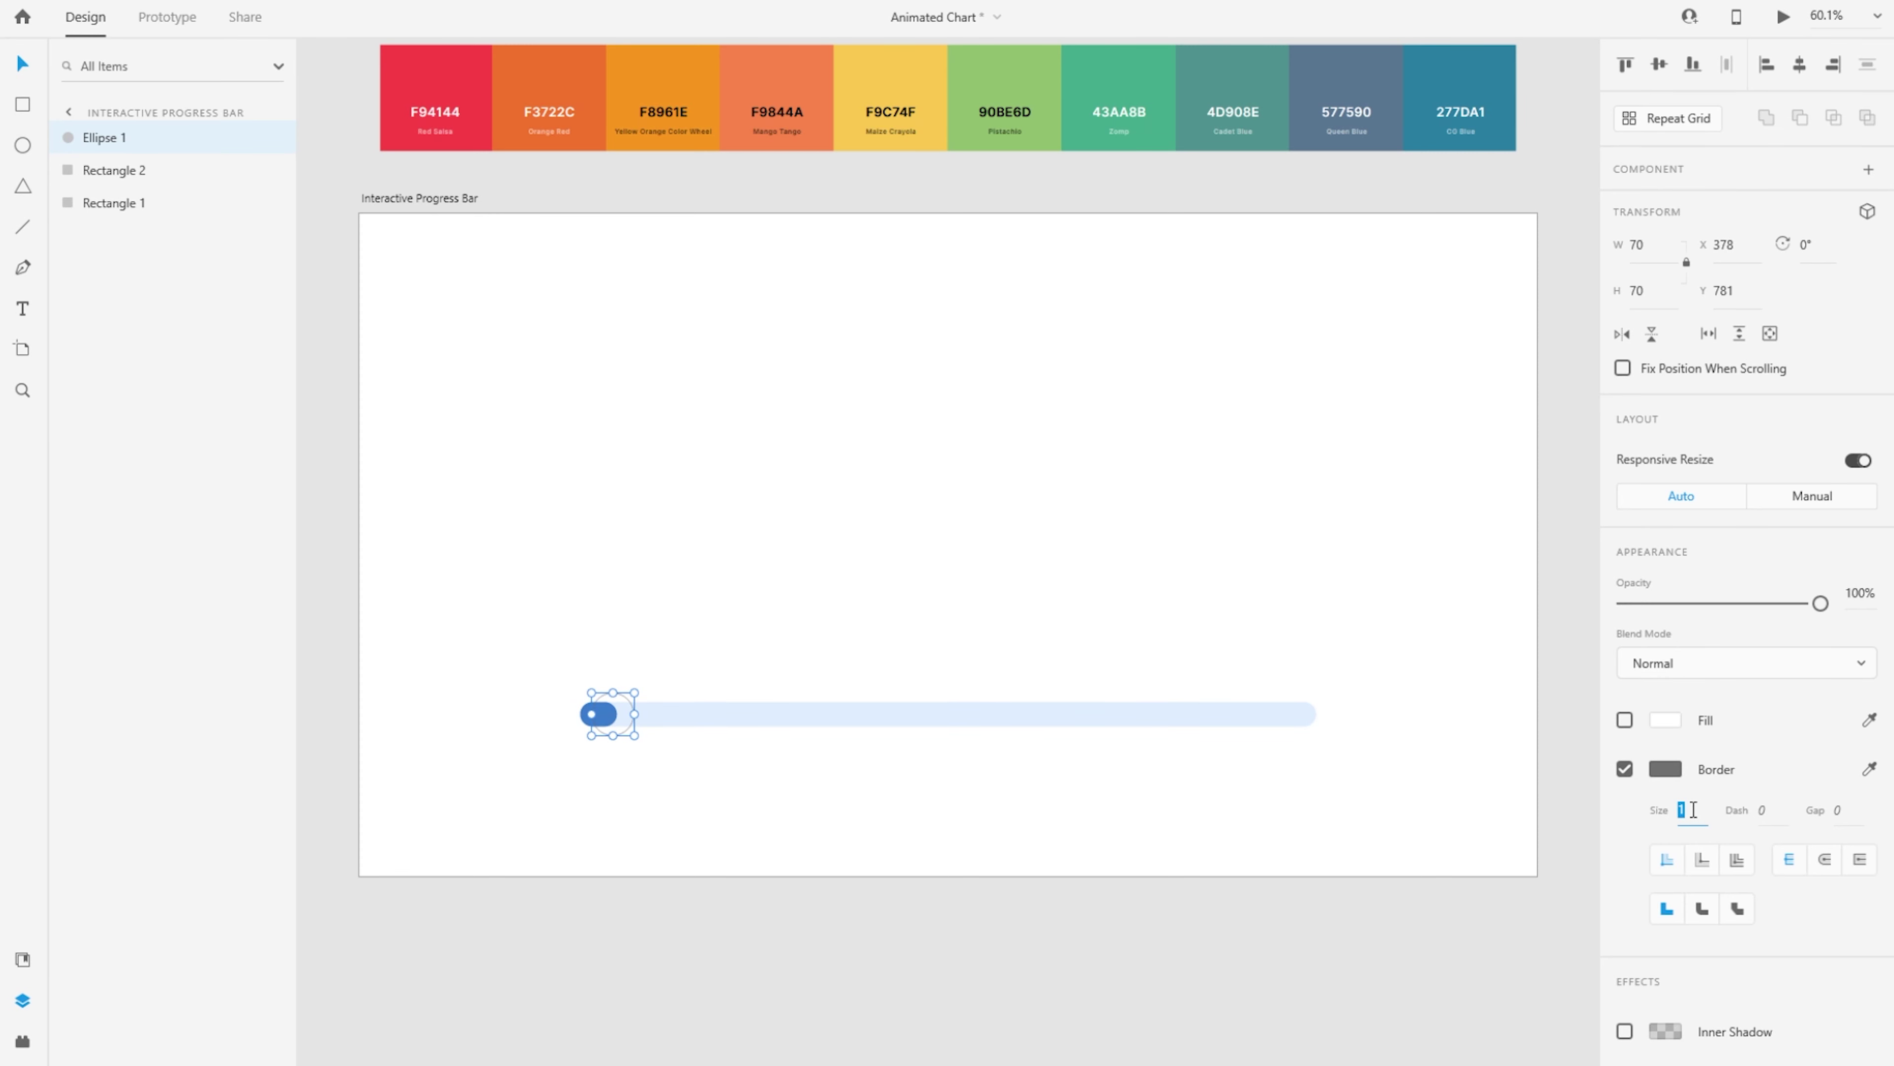
{"action": "type", "text": "5"}
{"action": "key", "text": "Return"}
Colour the circle's border dark blue #153A6A and give its stroke a round cap
{"action": "left_click", "coordinate": [1665, 769]}
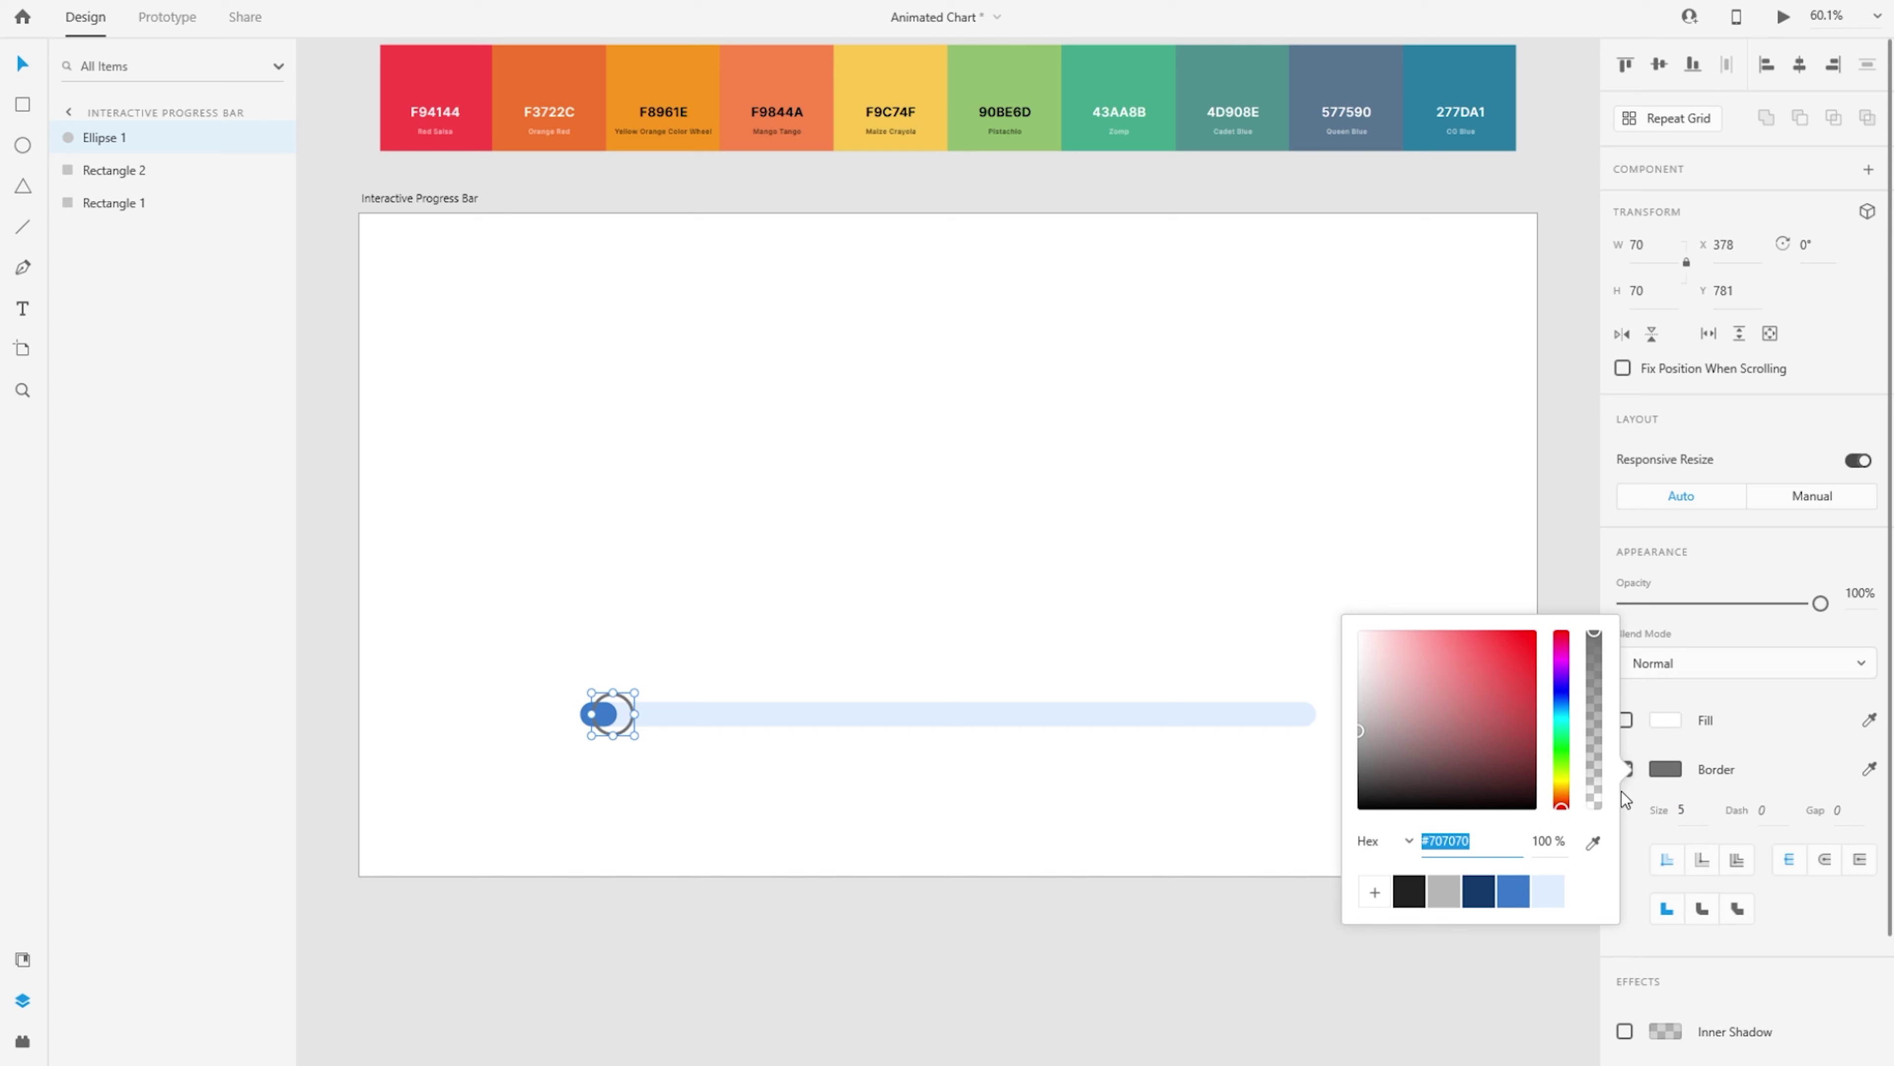
{"action": "left_click", "coordinate": [1475, 895]}
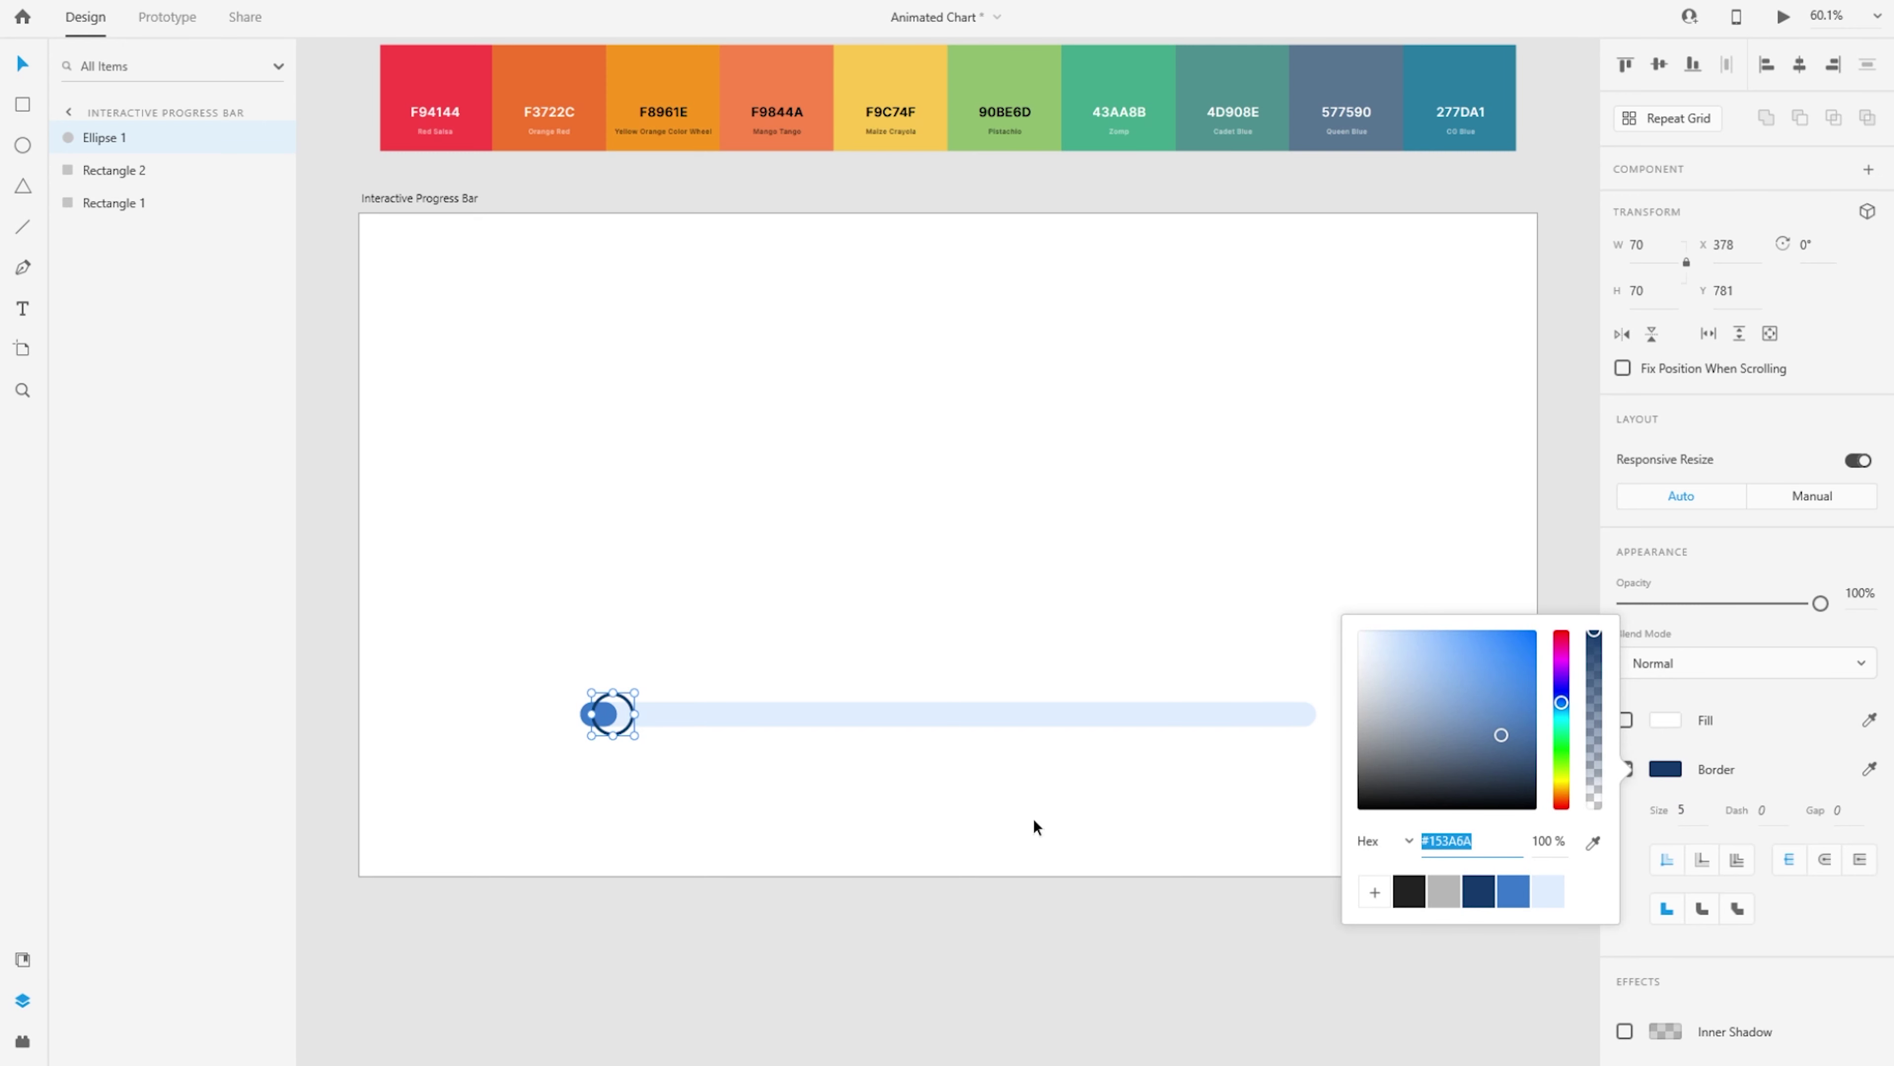
{"action": "left_click", "coordinate": [1825, 860]}
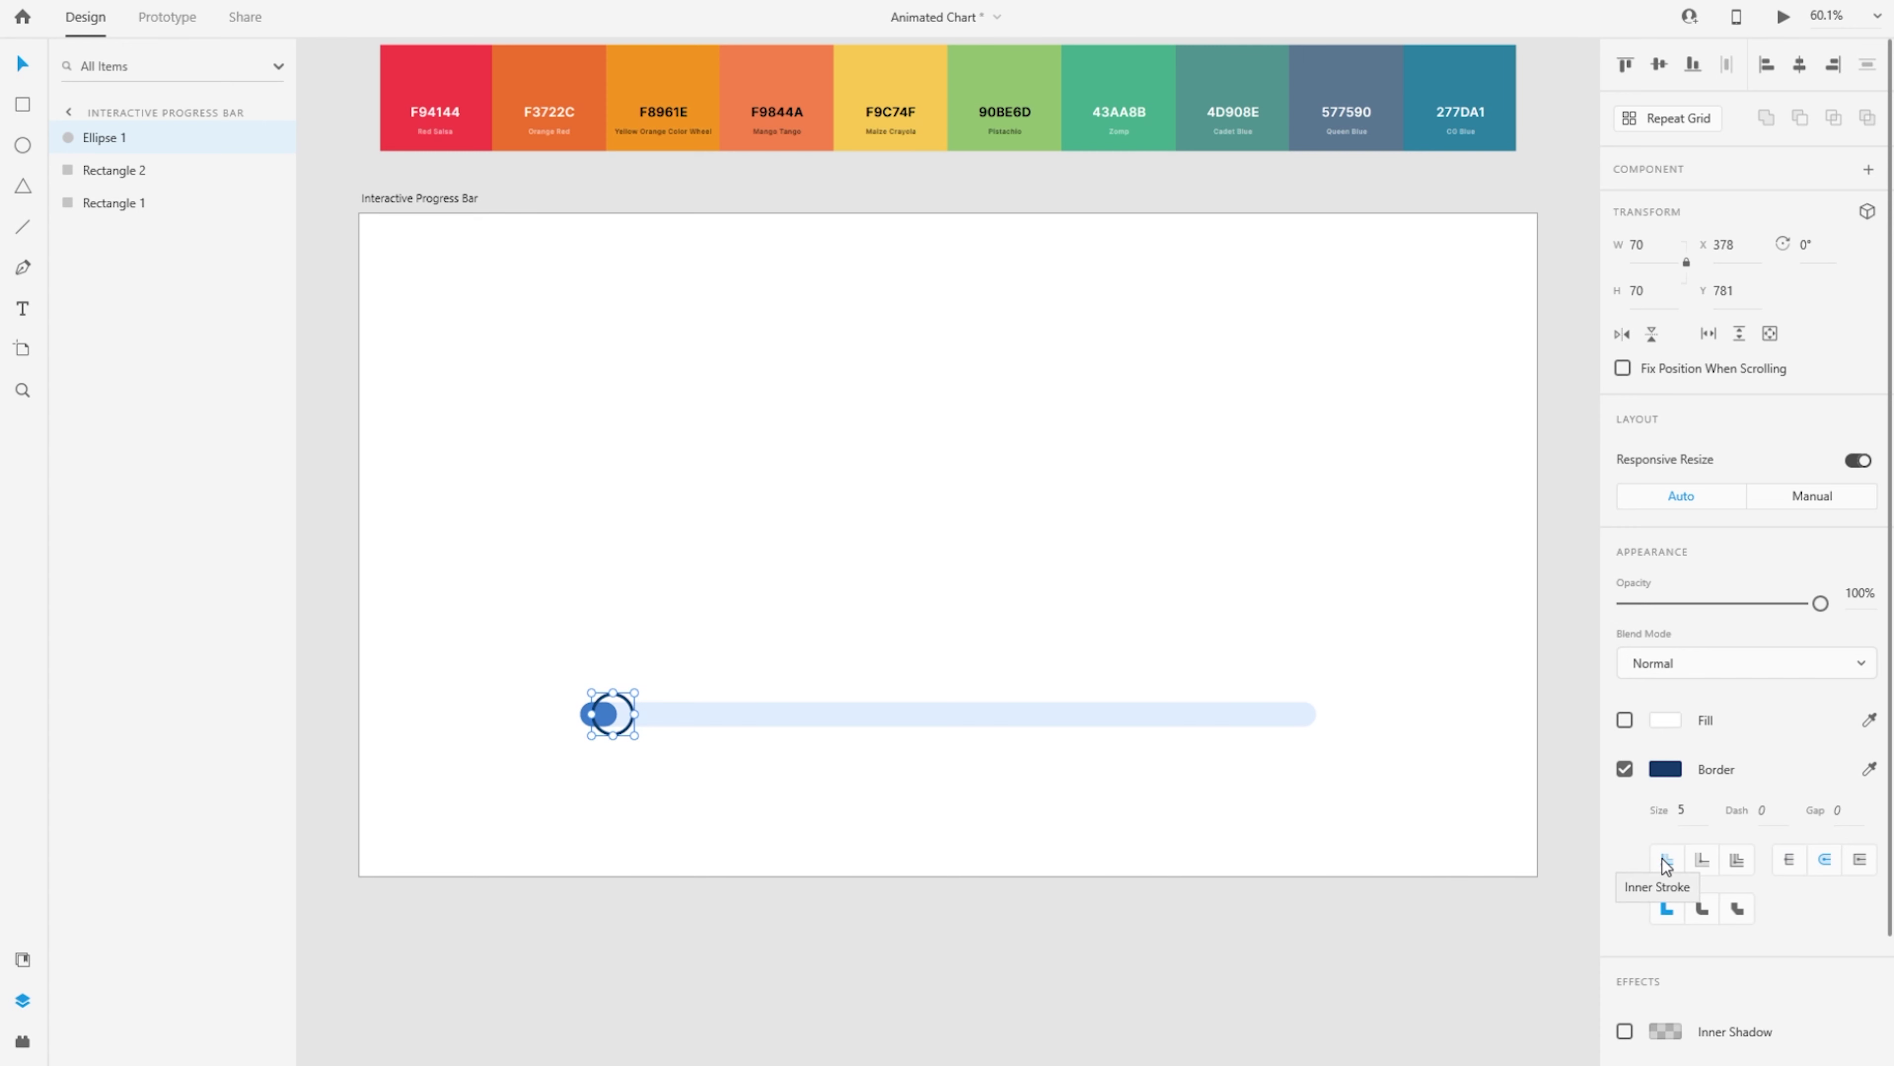
{"action": "left_click", "coordinate": [795, 798]}
{"action": "left_click", "coordinate": [622, 732]}
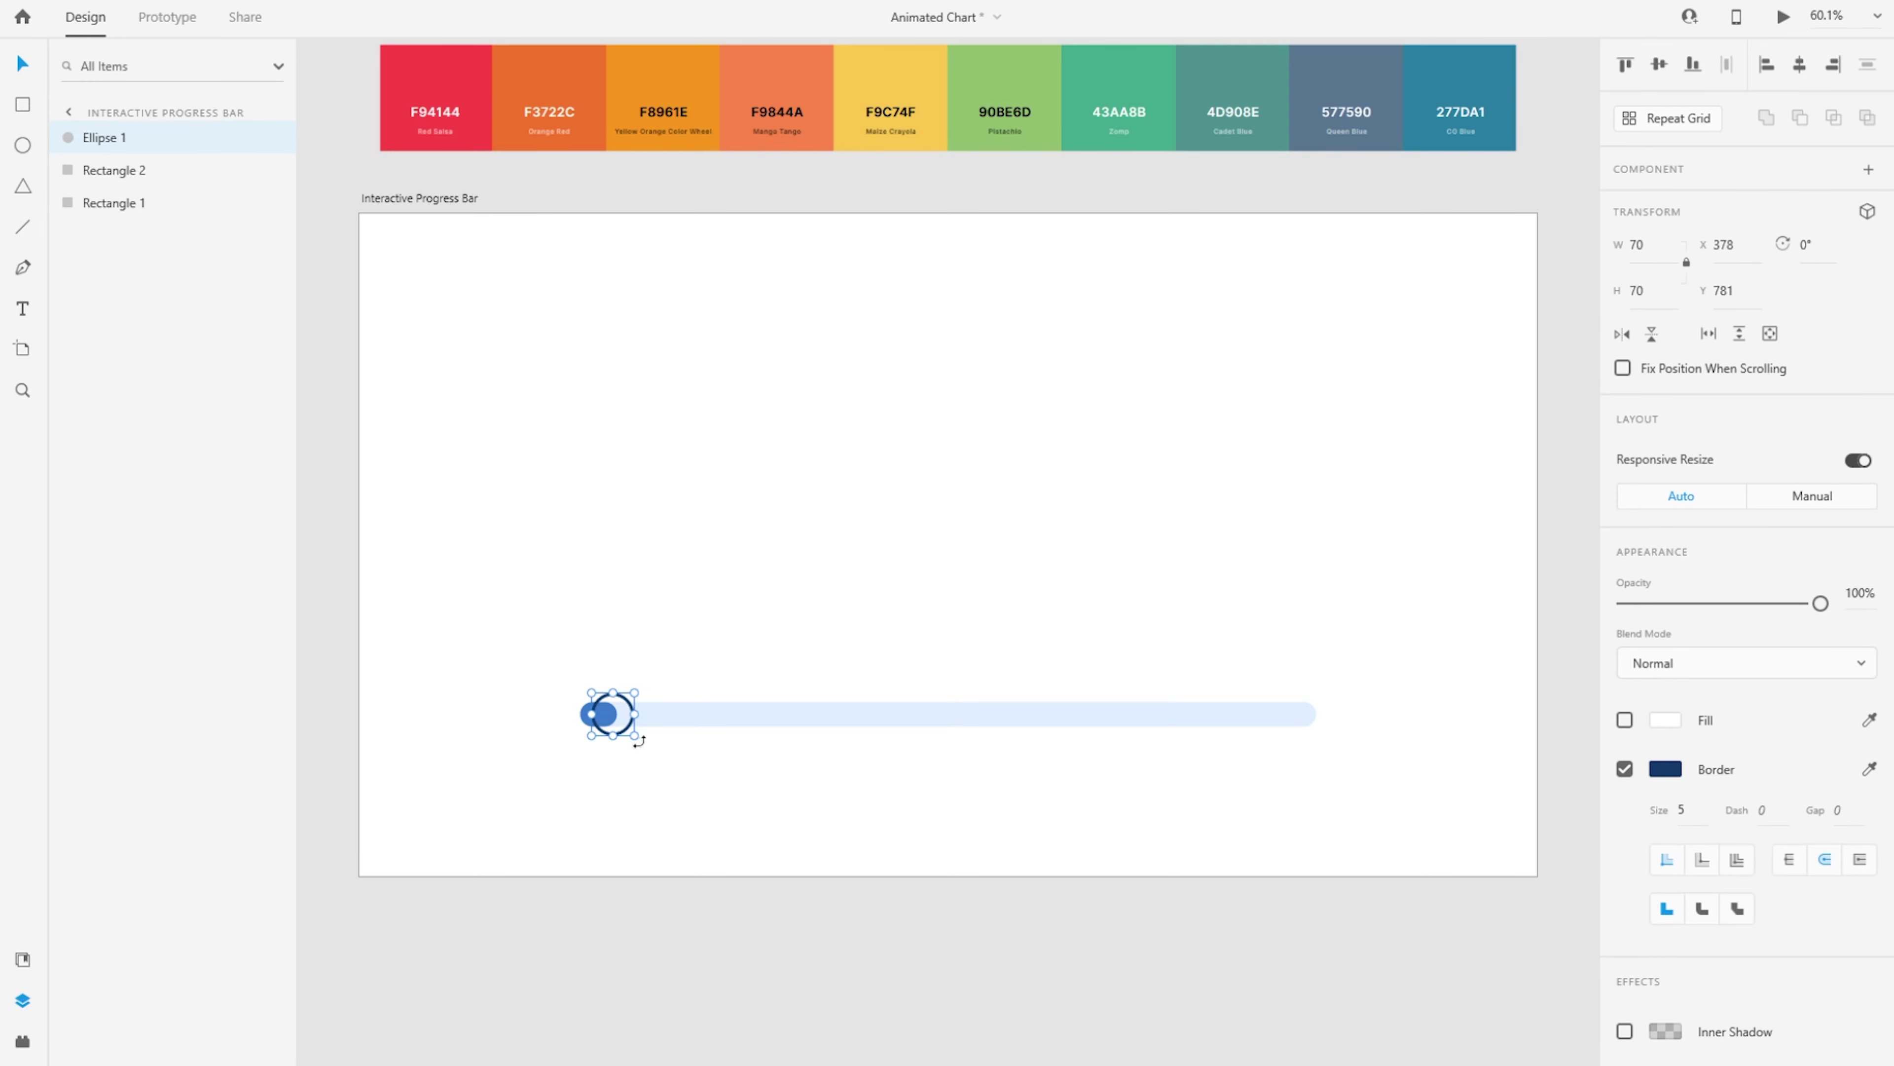
Duplicate the ring, remove the copy's border and fill it with dark blue #153A6A
{"action": "key", "text": "ctrl+d"}
{"action": "scroll", "coordinate": [630, 761], "scroll_direction": "up", "scroll_amount": 5}
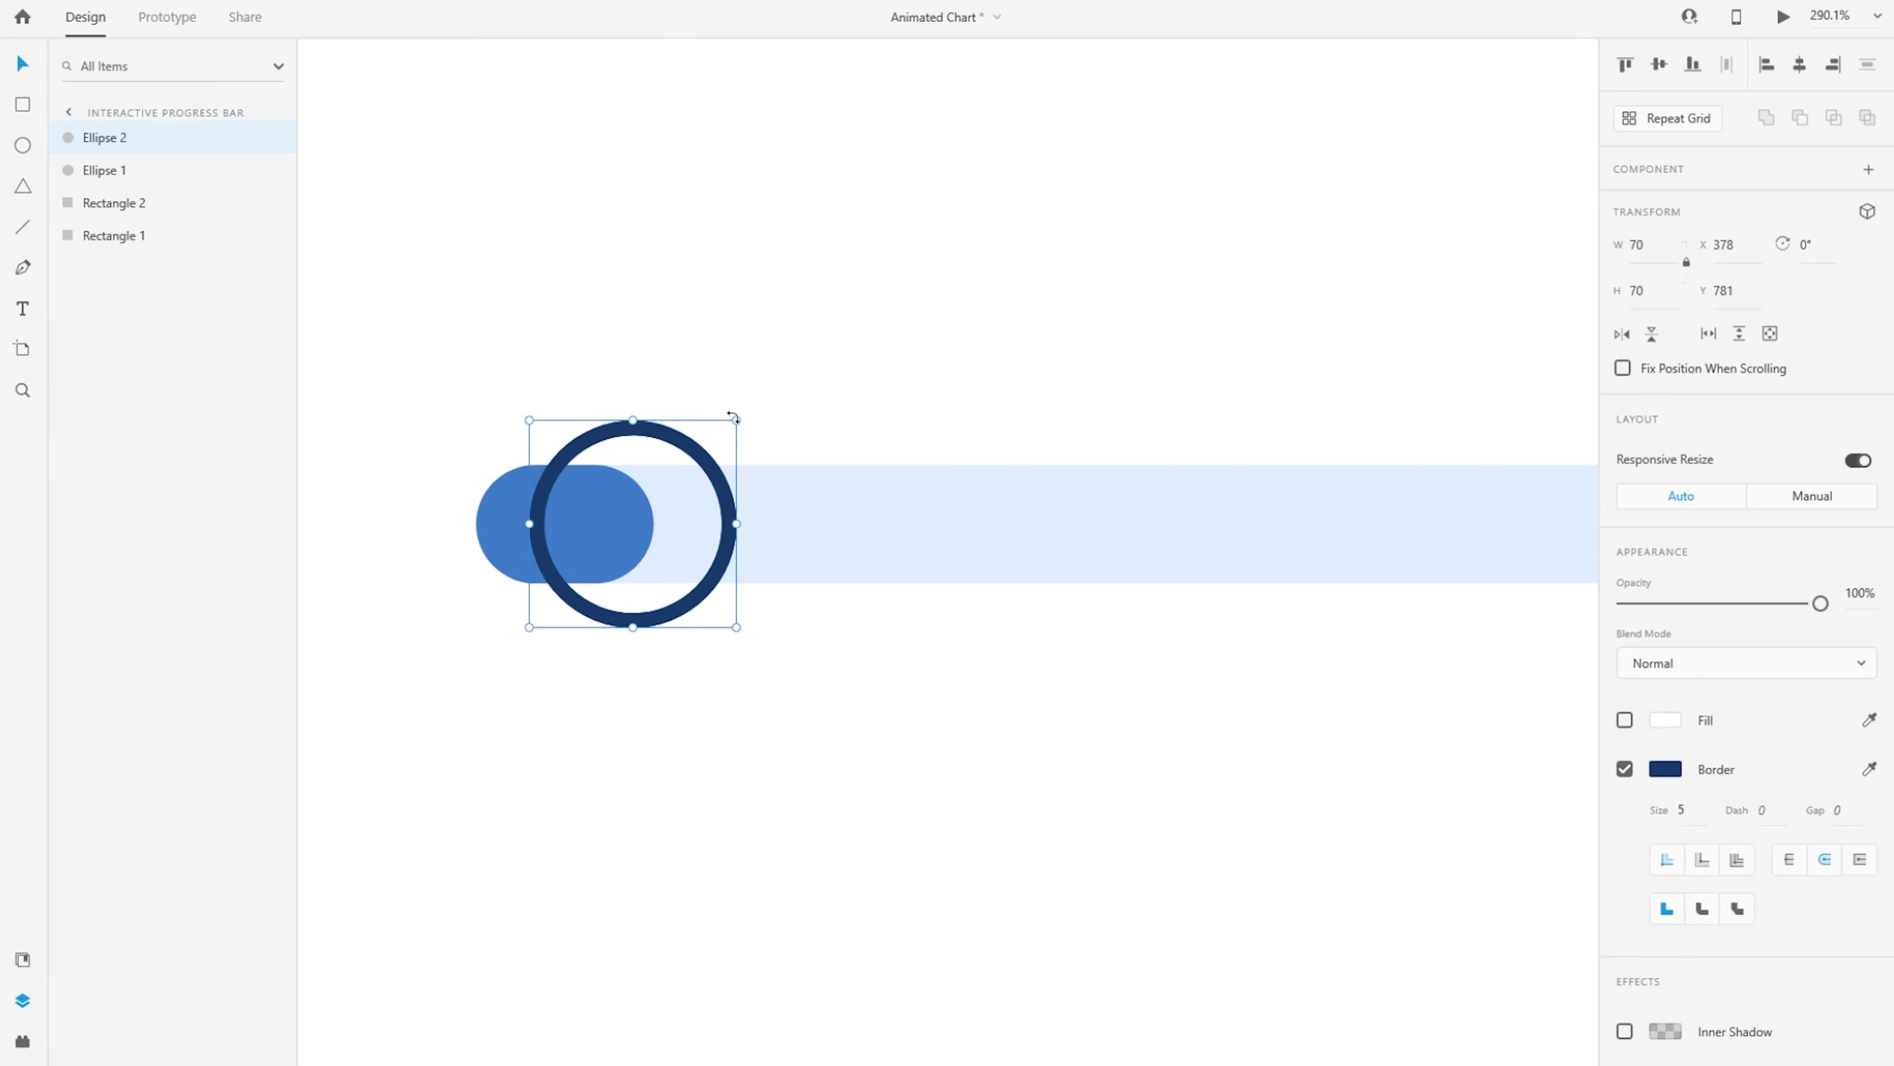
{"action": "left_click", "coordinate": [1625, 769]}
{"action": "left_click", "coordinate": [1625, 721]}
{"action": "left_click", "coordinate": [1663, 720]}
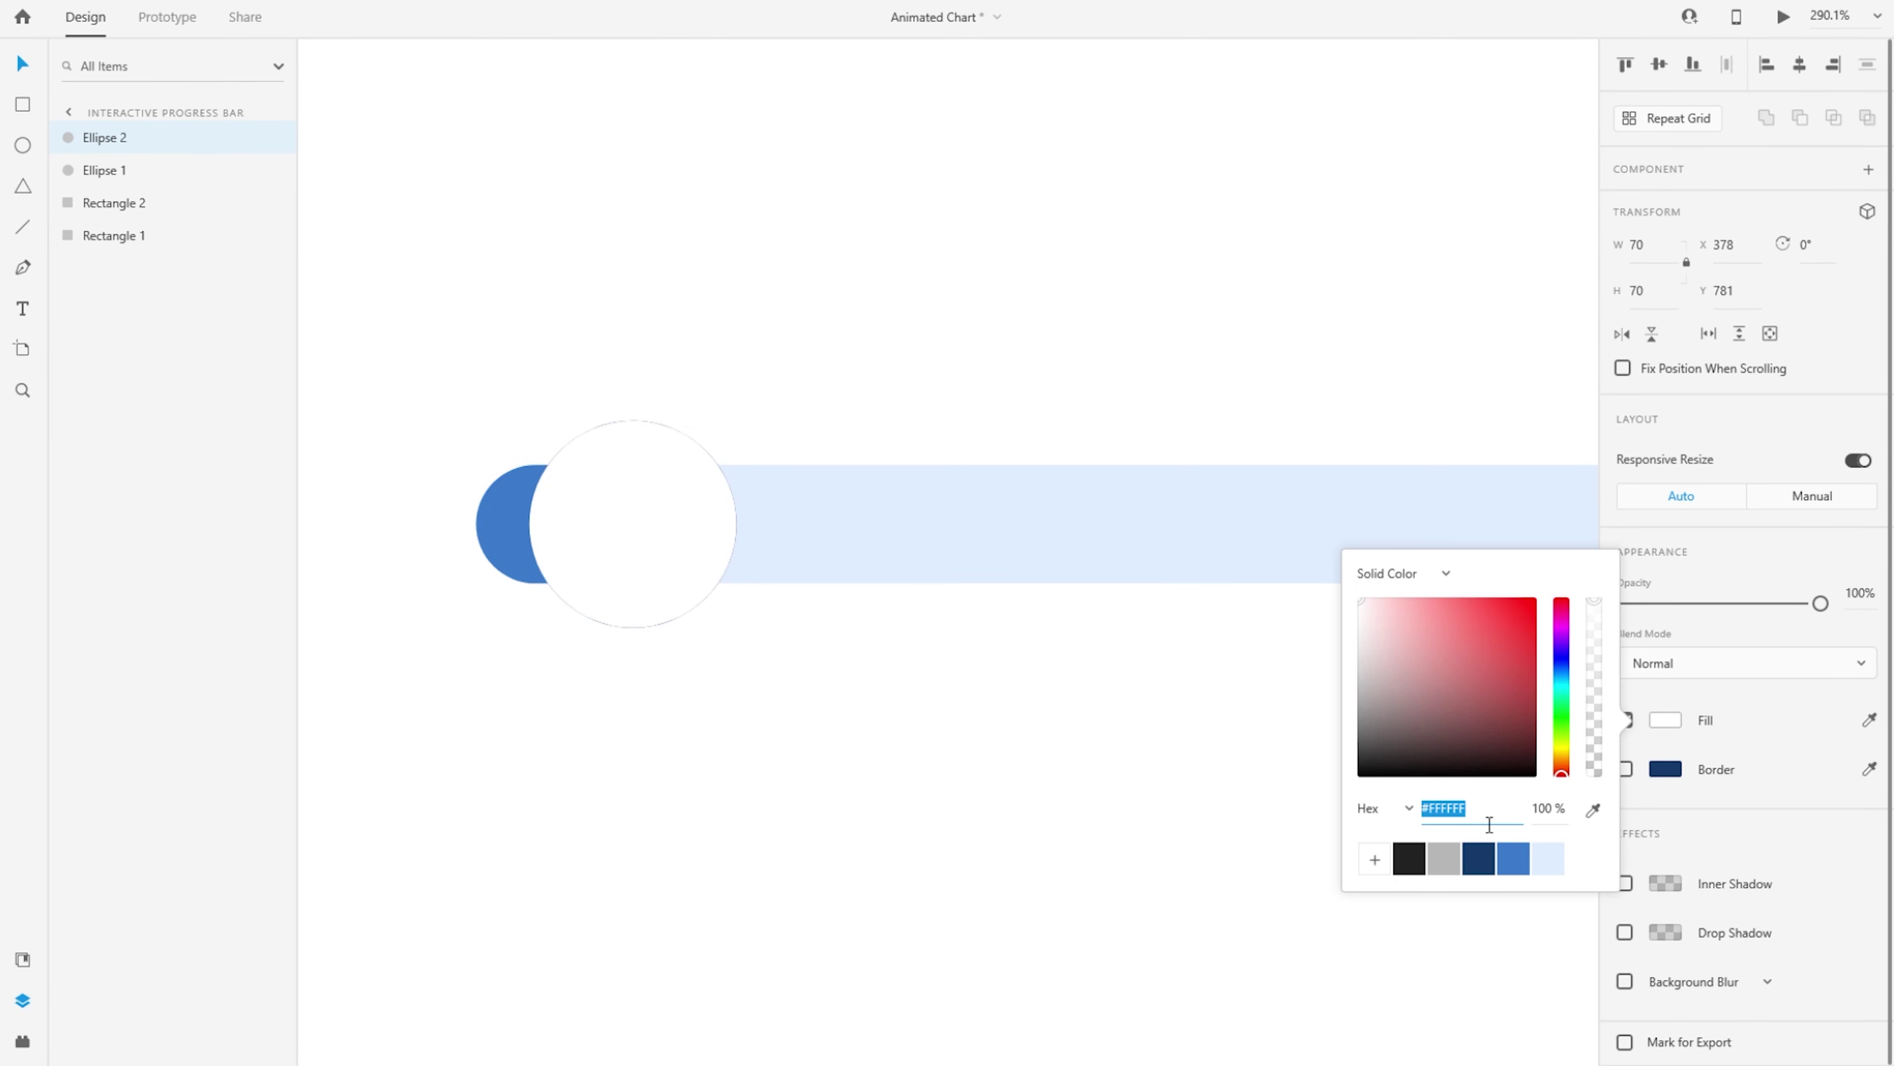
{"action": "left_click", "coordinate": [1478, 858]}
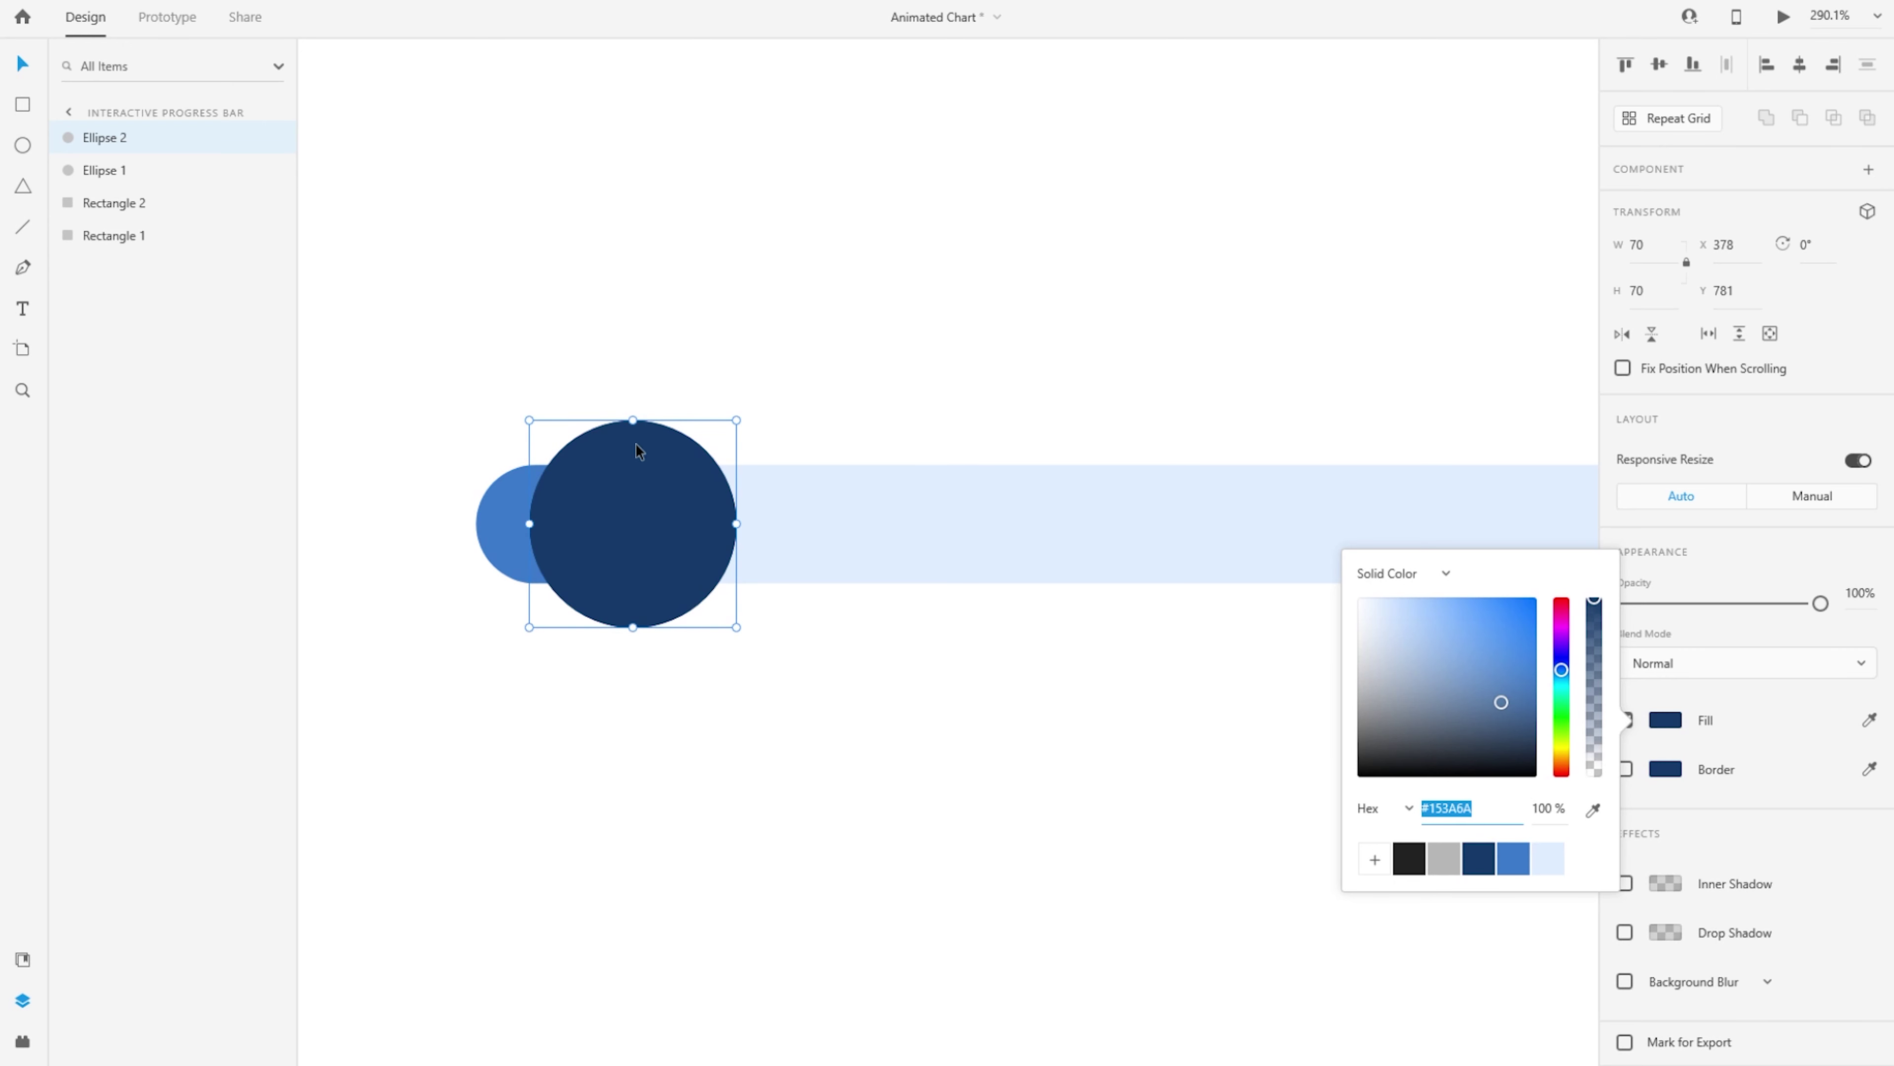
{"action": "left_click", "coordinate": [736, 419]}
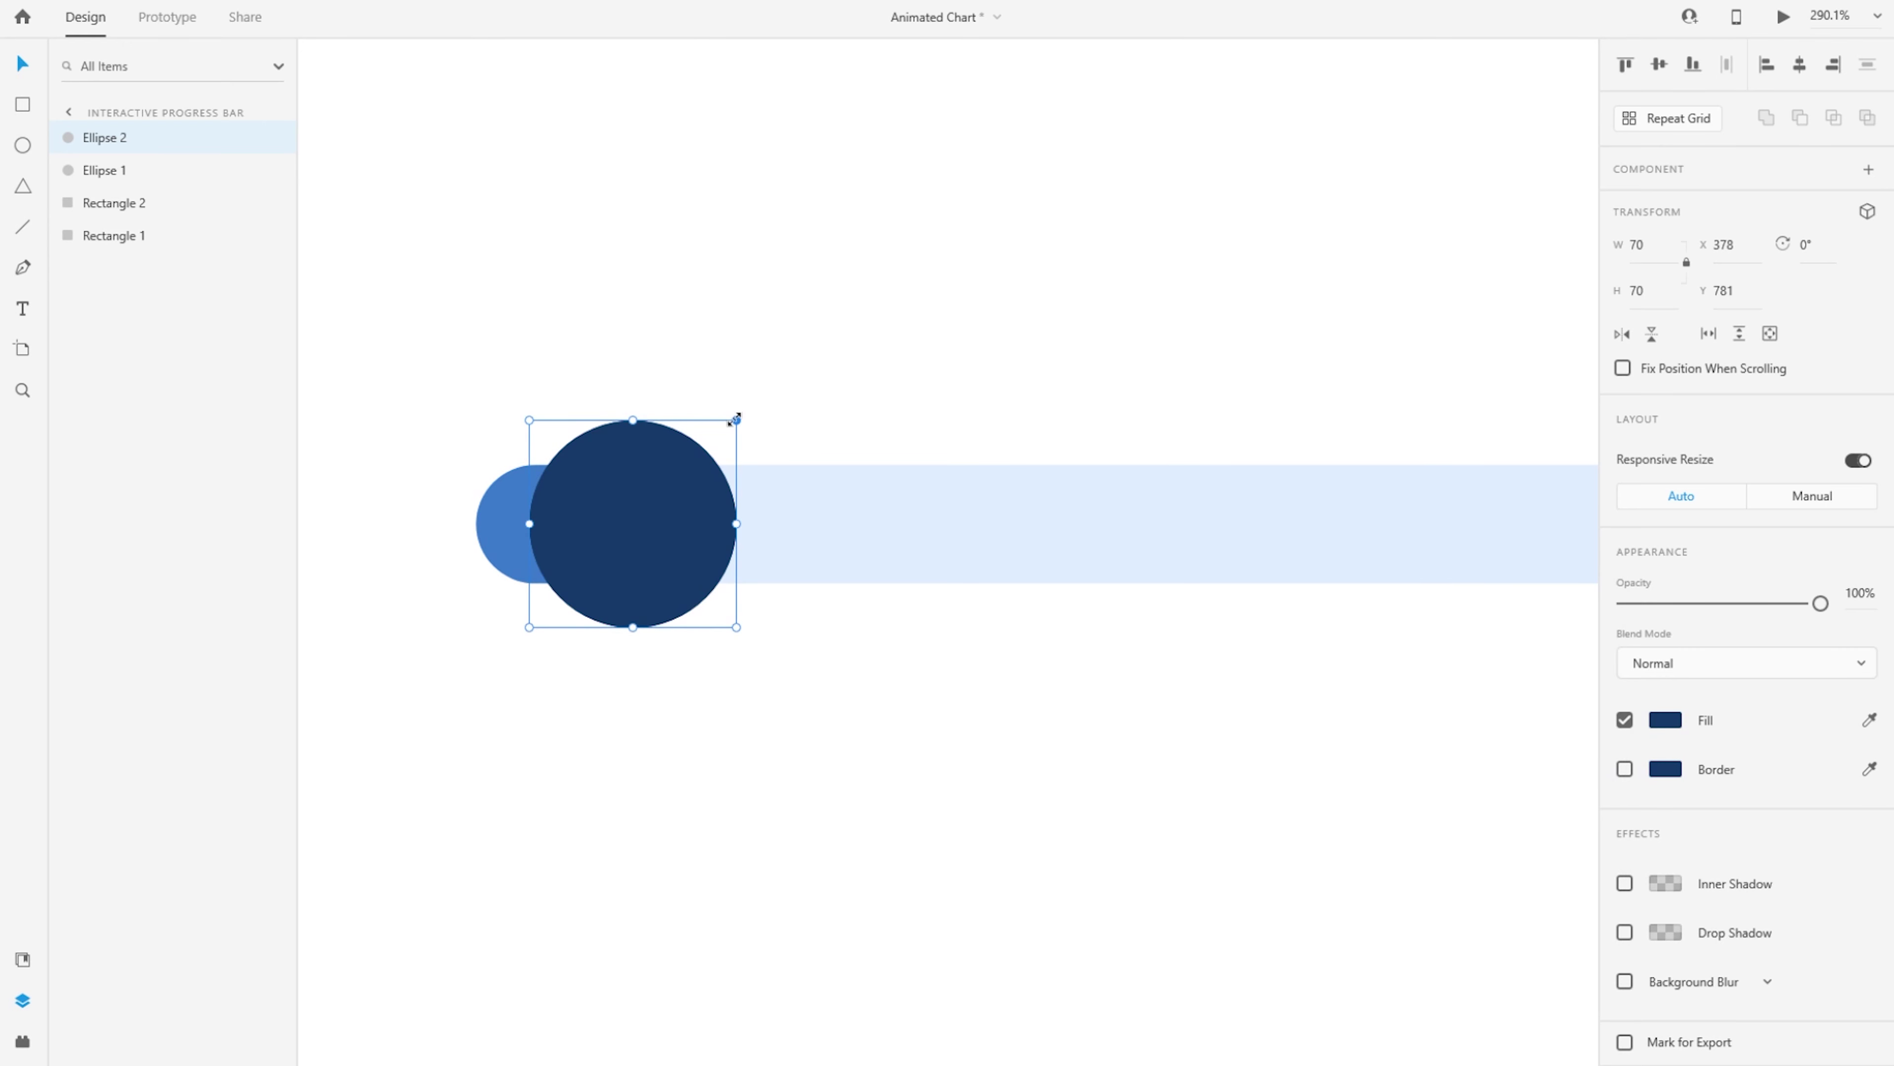
Shrink the filled circle to about 46 by 46, centred inside the ring
{"action": "left_click_drag", "start_coordinate": [735, 418], "coordinate": [701, 468]}
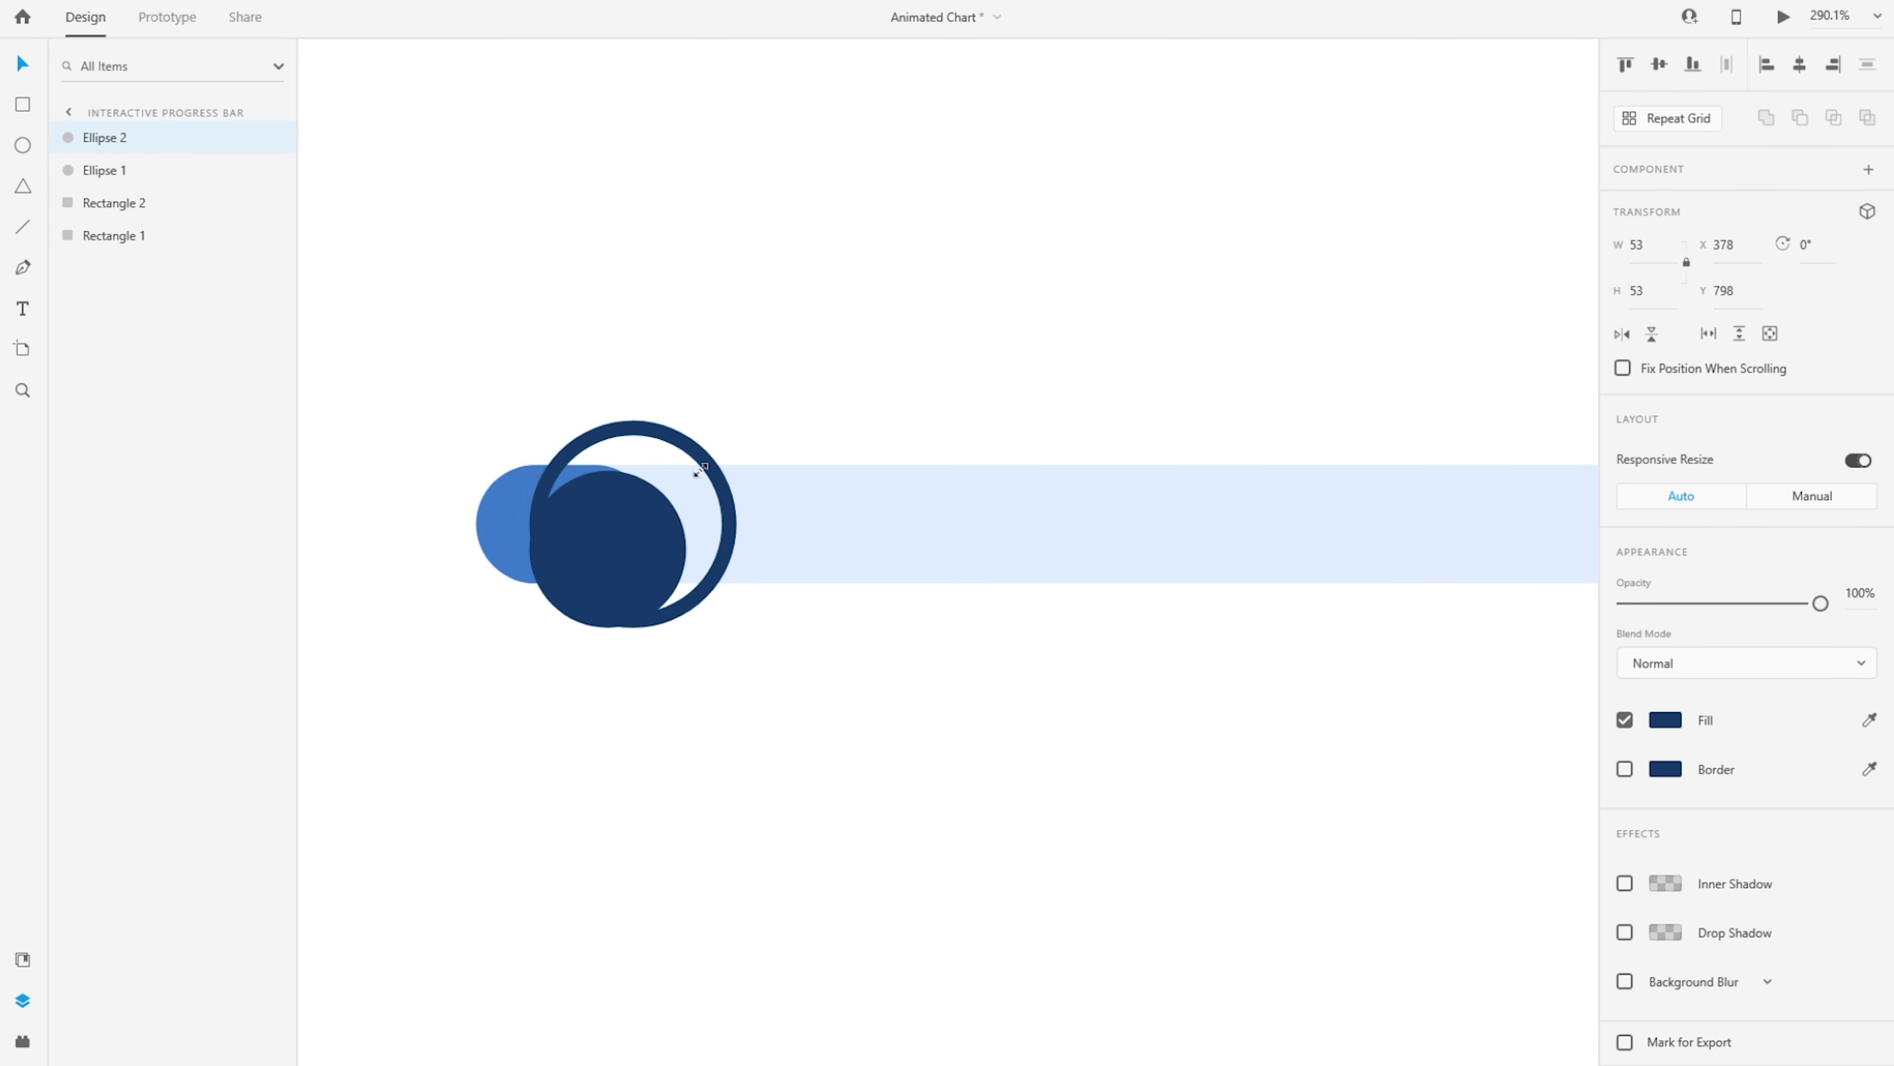
{"action": "left_click_drag", "start_coordinate": [701, 468], "coordinate": [717, 454]}
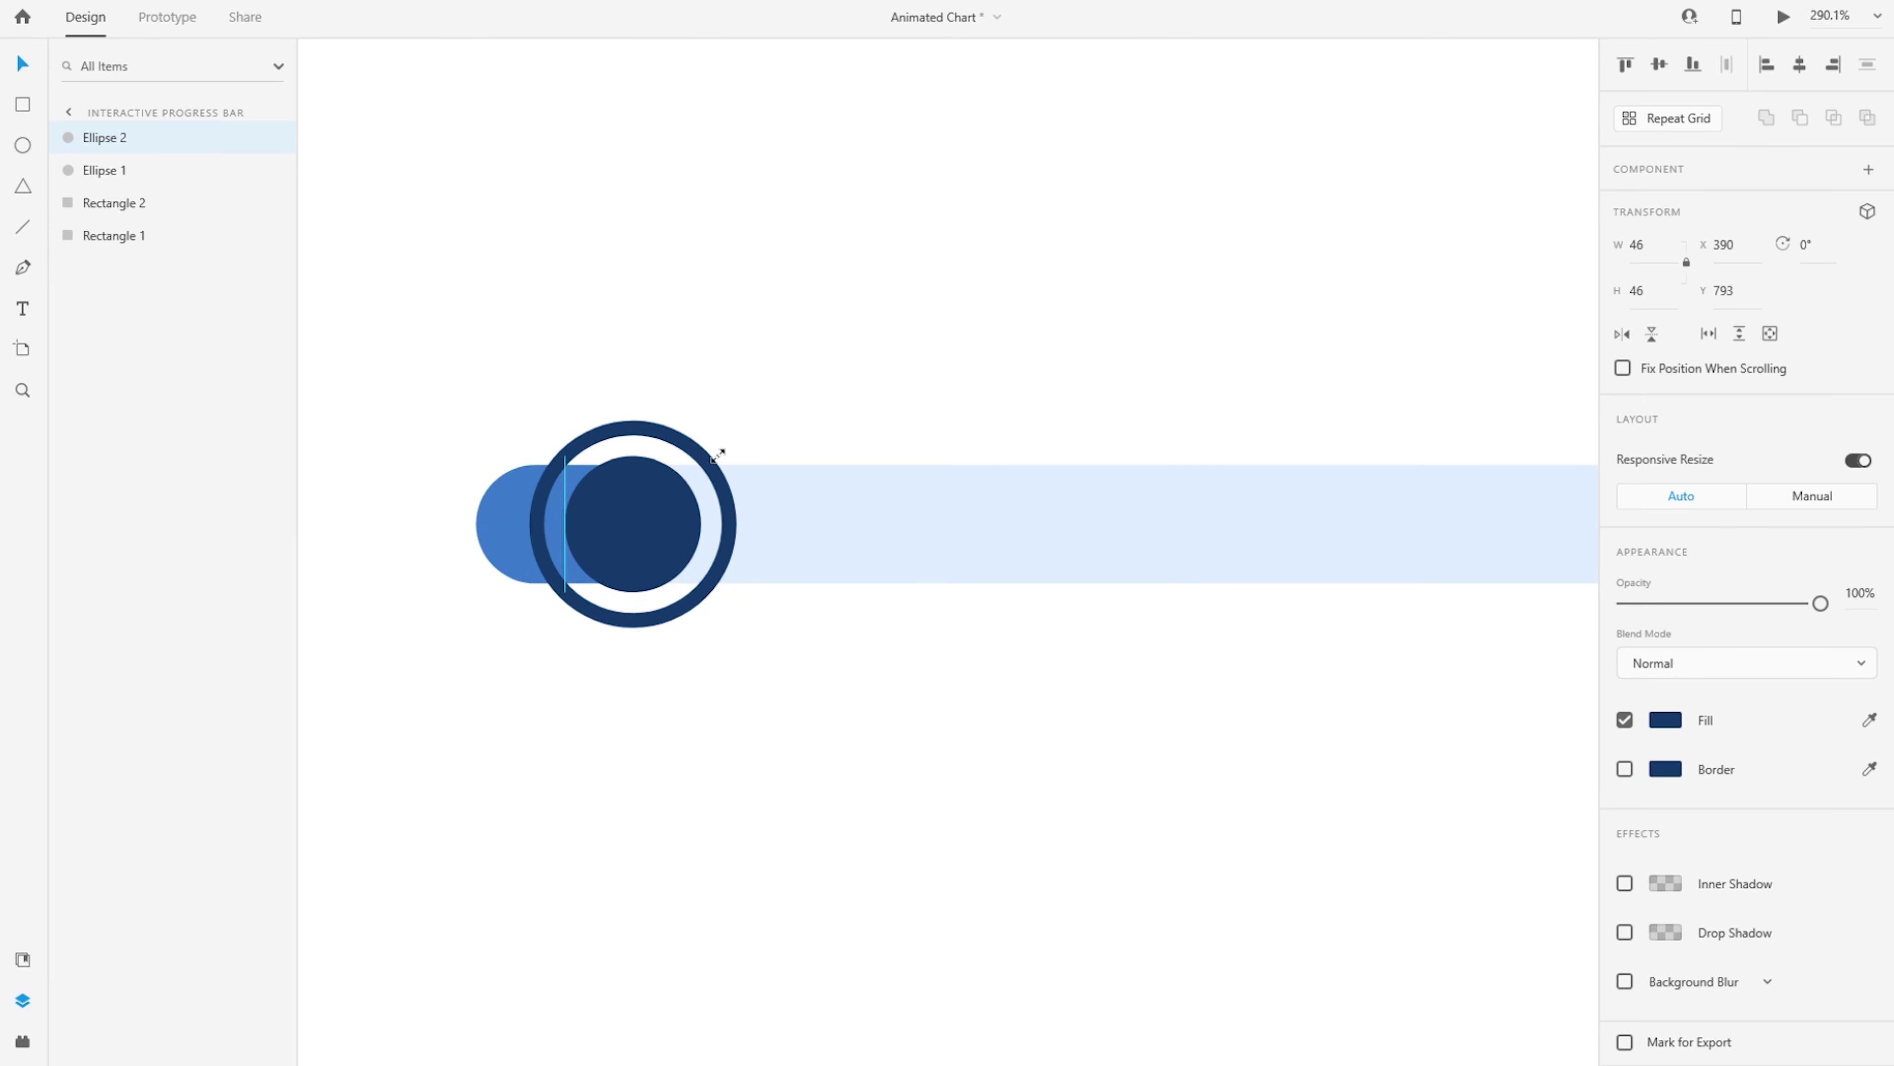
{"action": "left_click_drag", "start_coordinate": [718, 455], "coordinate": [716, 452]}
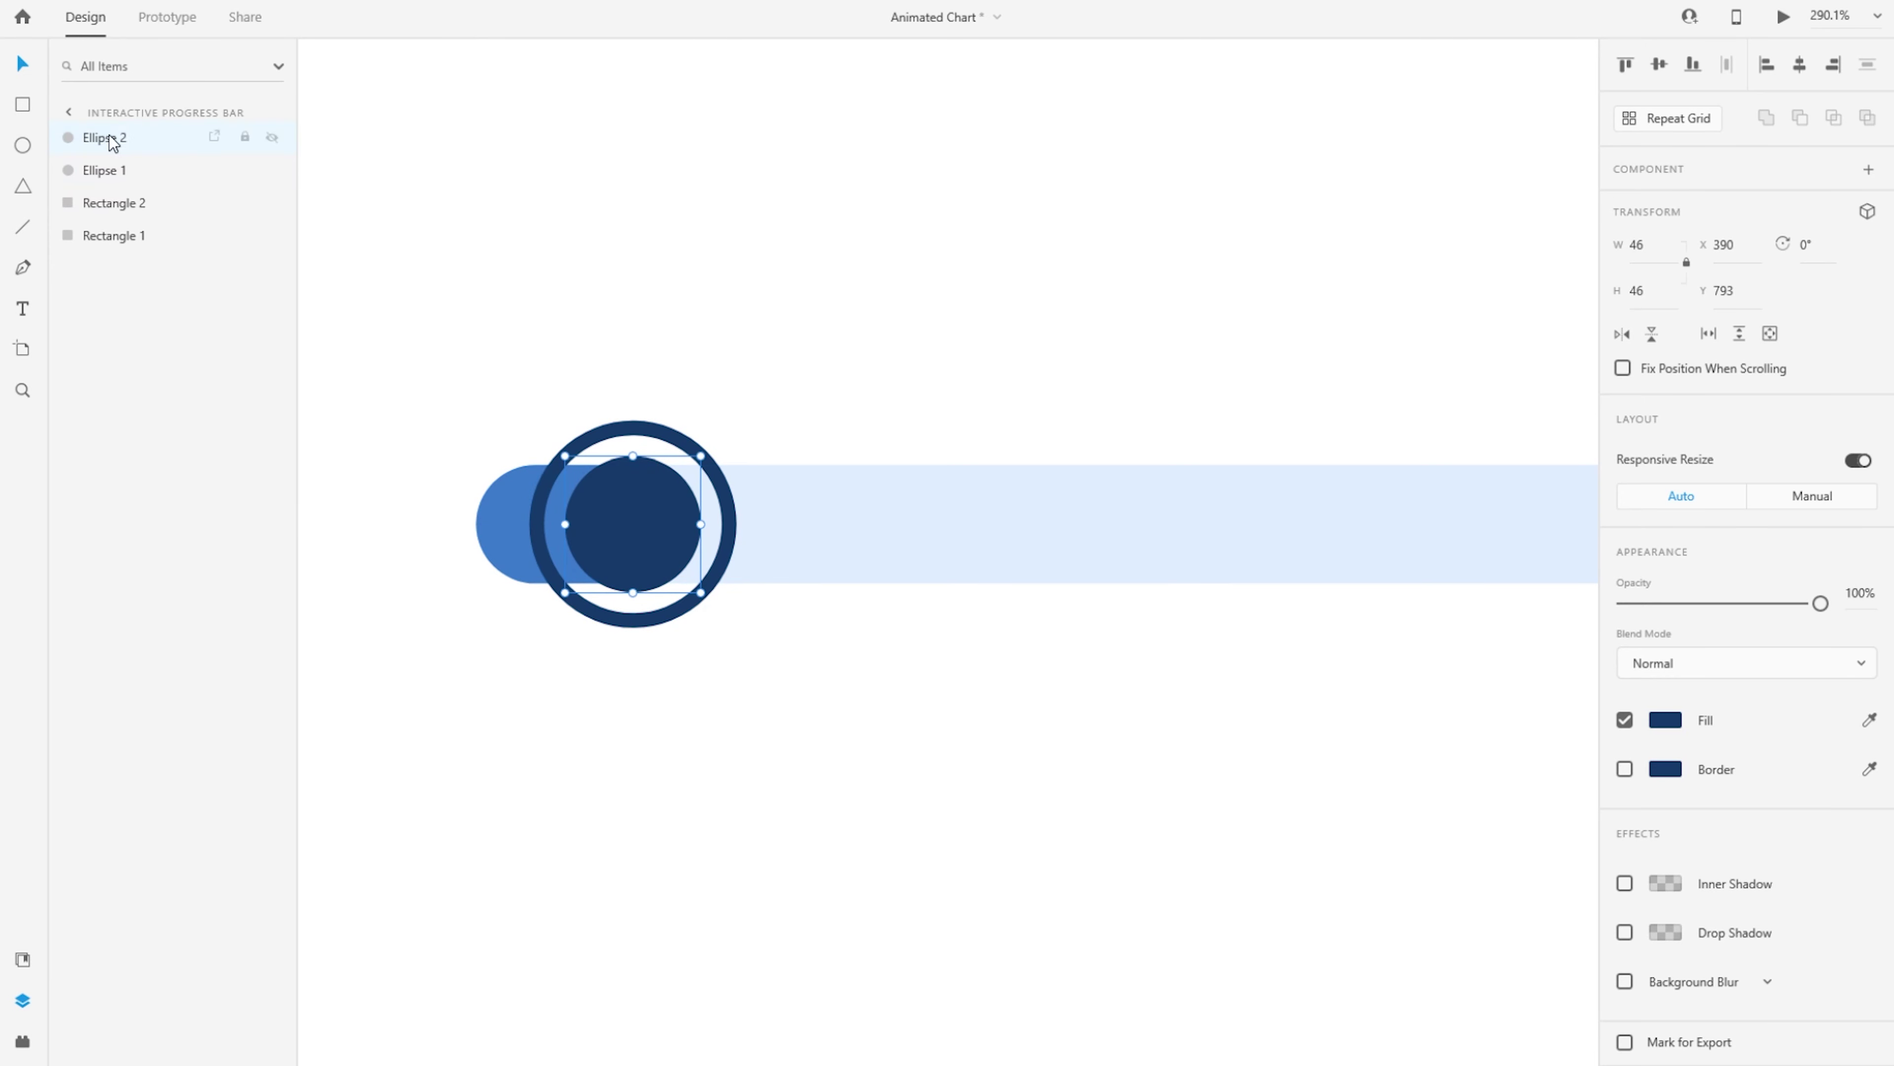
Group the filled circle with the ring and name the group "Seek Slider"
{"action": "left_click", "coordinate": [115, 170]}
{"action": "left_click", "coordinate": [143, 139]}
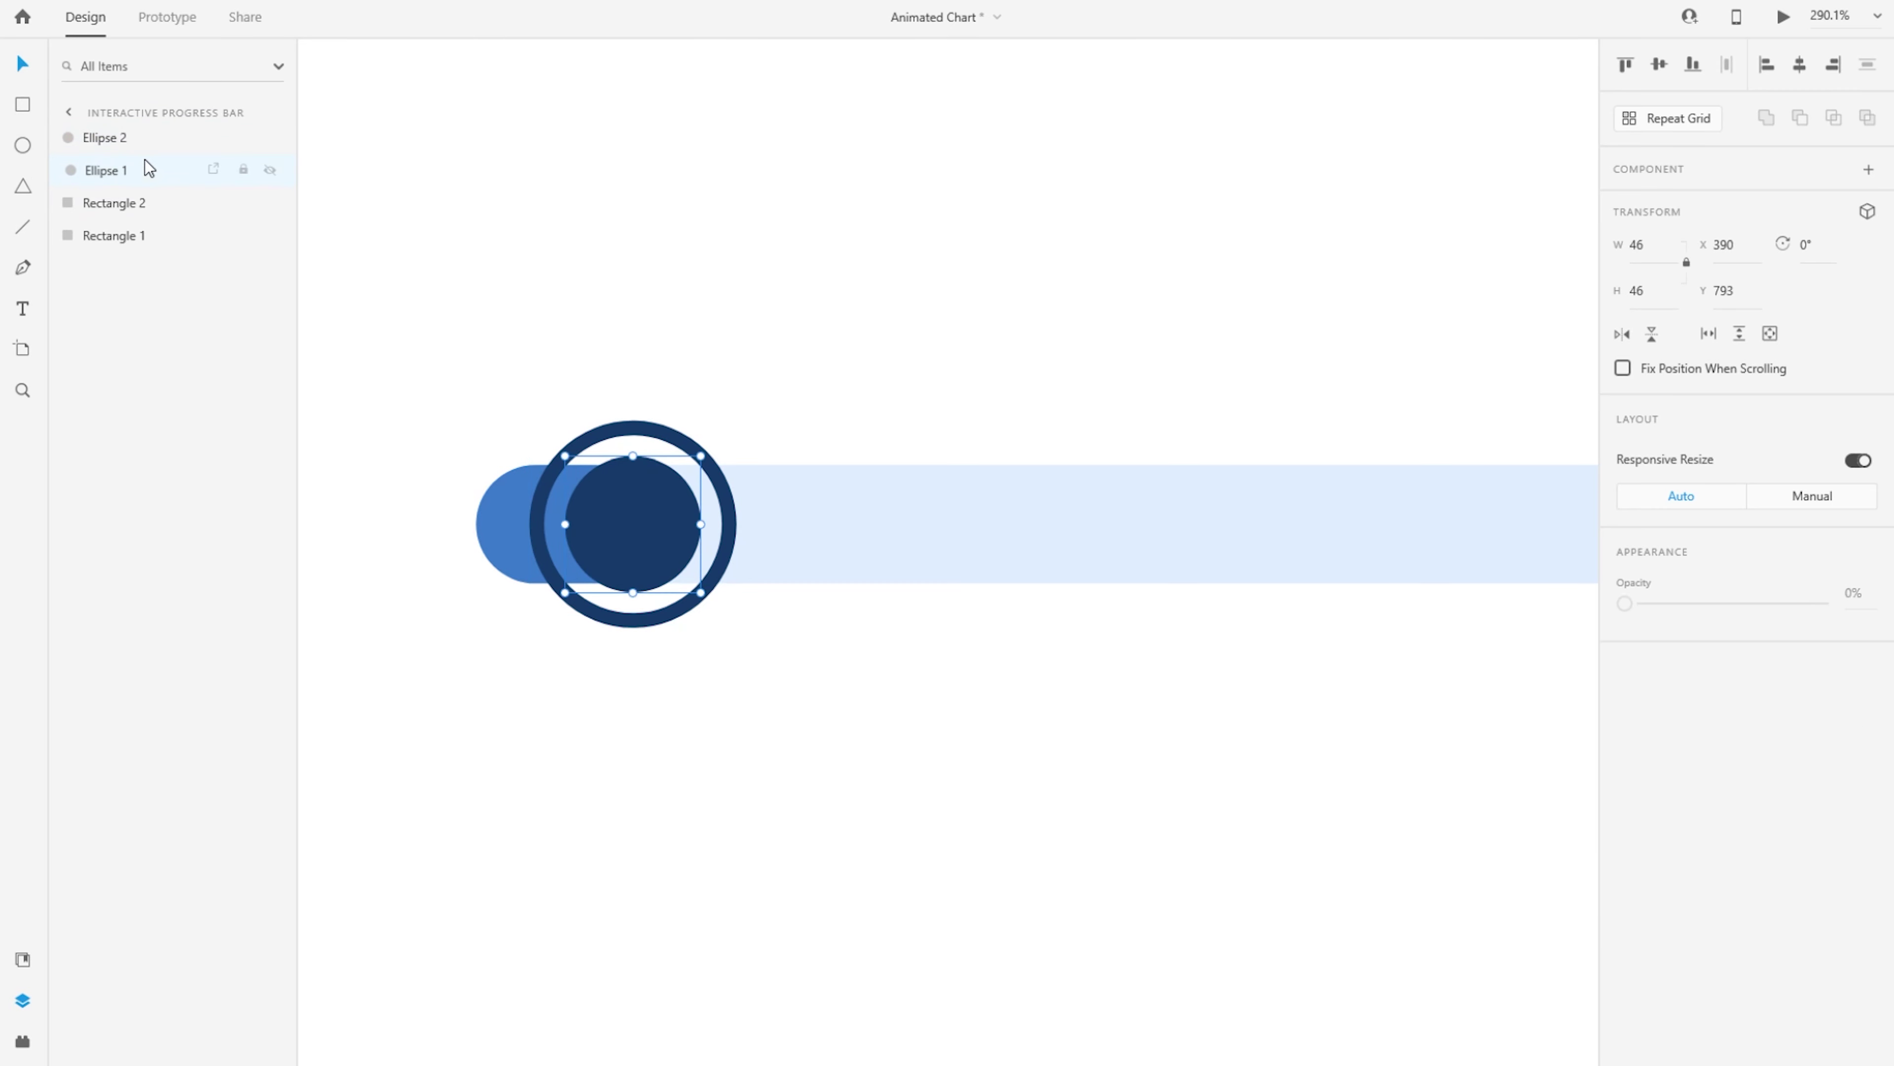
{"action": "left_click", "coordinate": [110, 171], "text": "shift"}
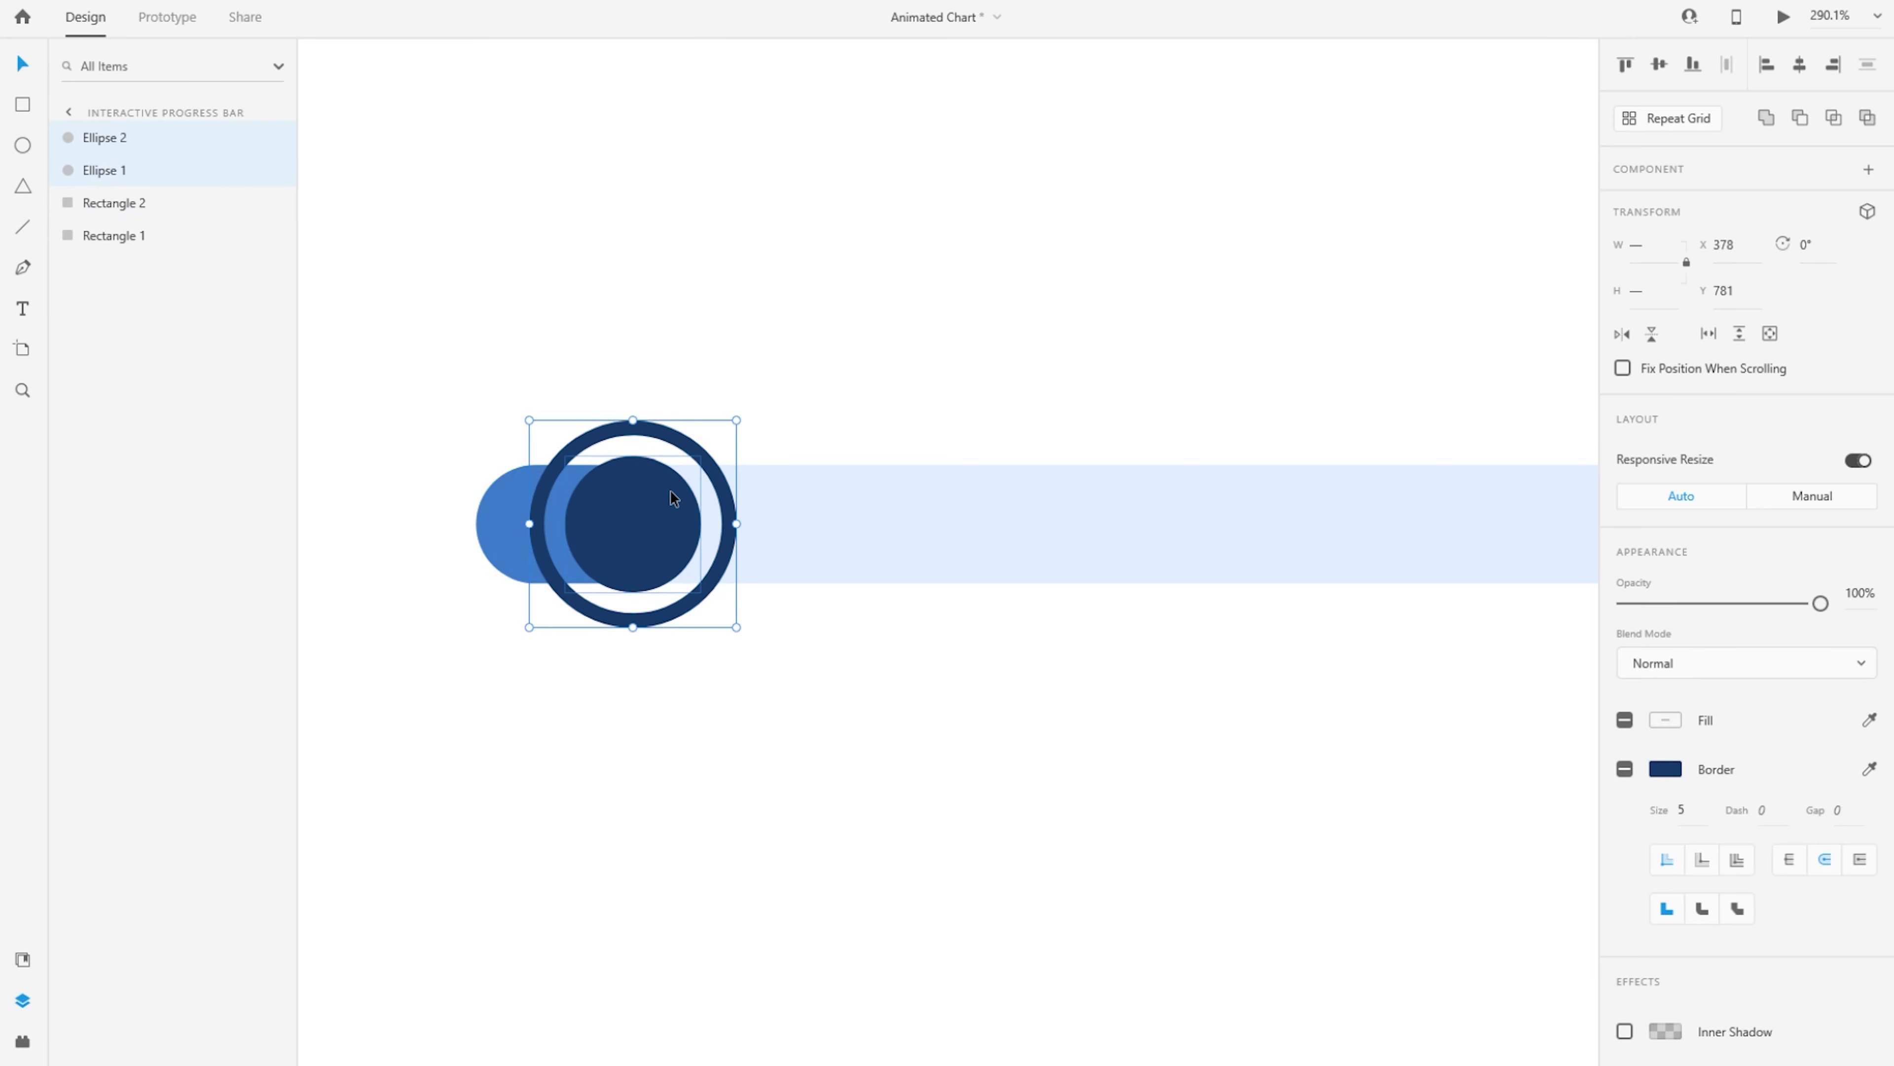
{"action": "key", "text": "ctrl+g"}
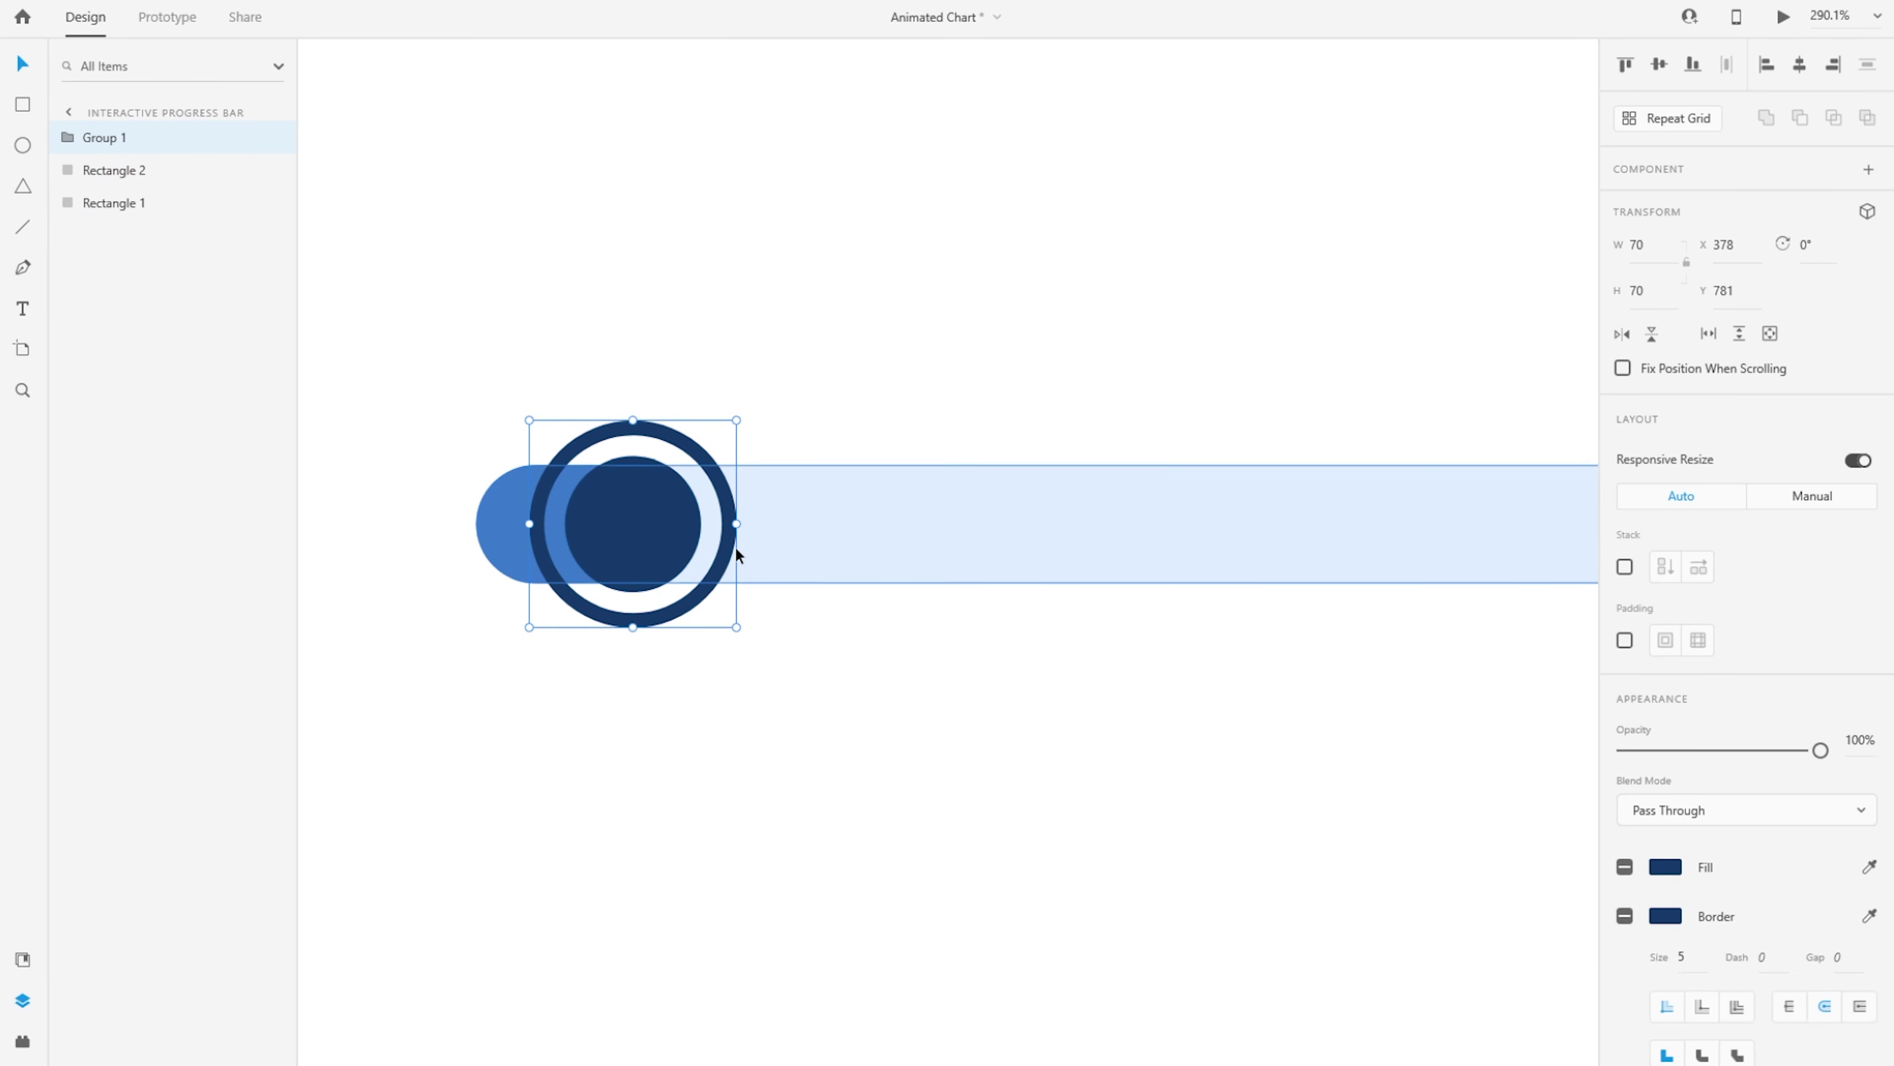
{"action": "double_click", "coordinate": [113, 142]}
{"action": "type", "text": "See"}
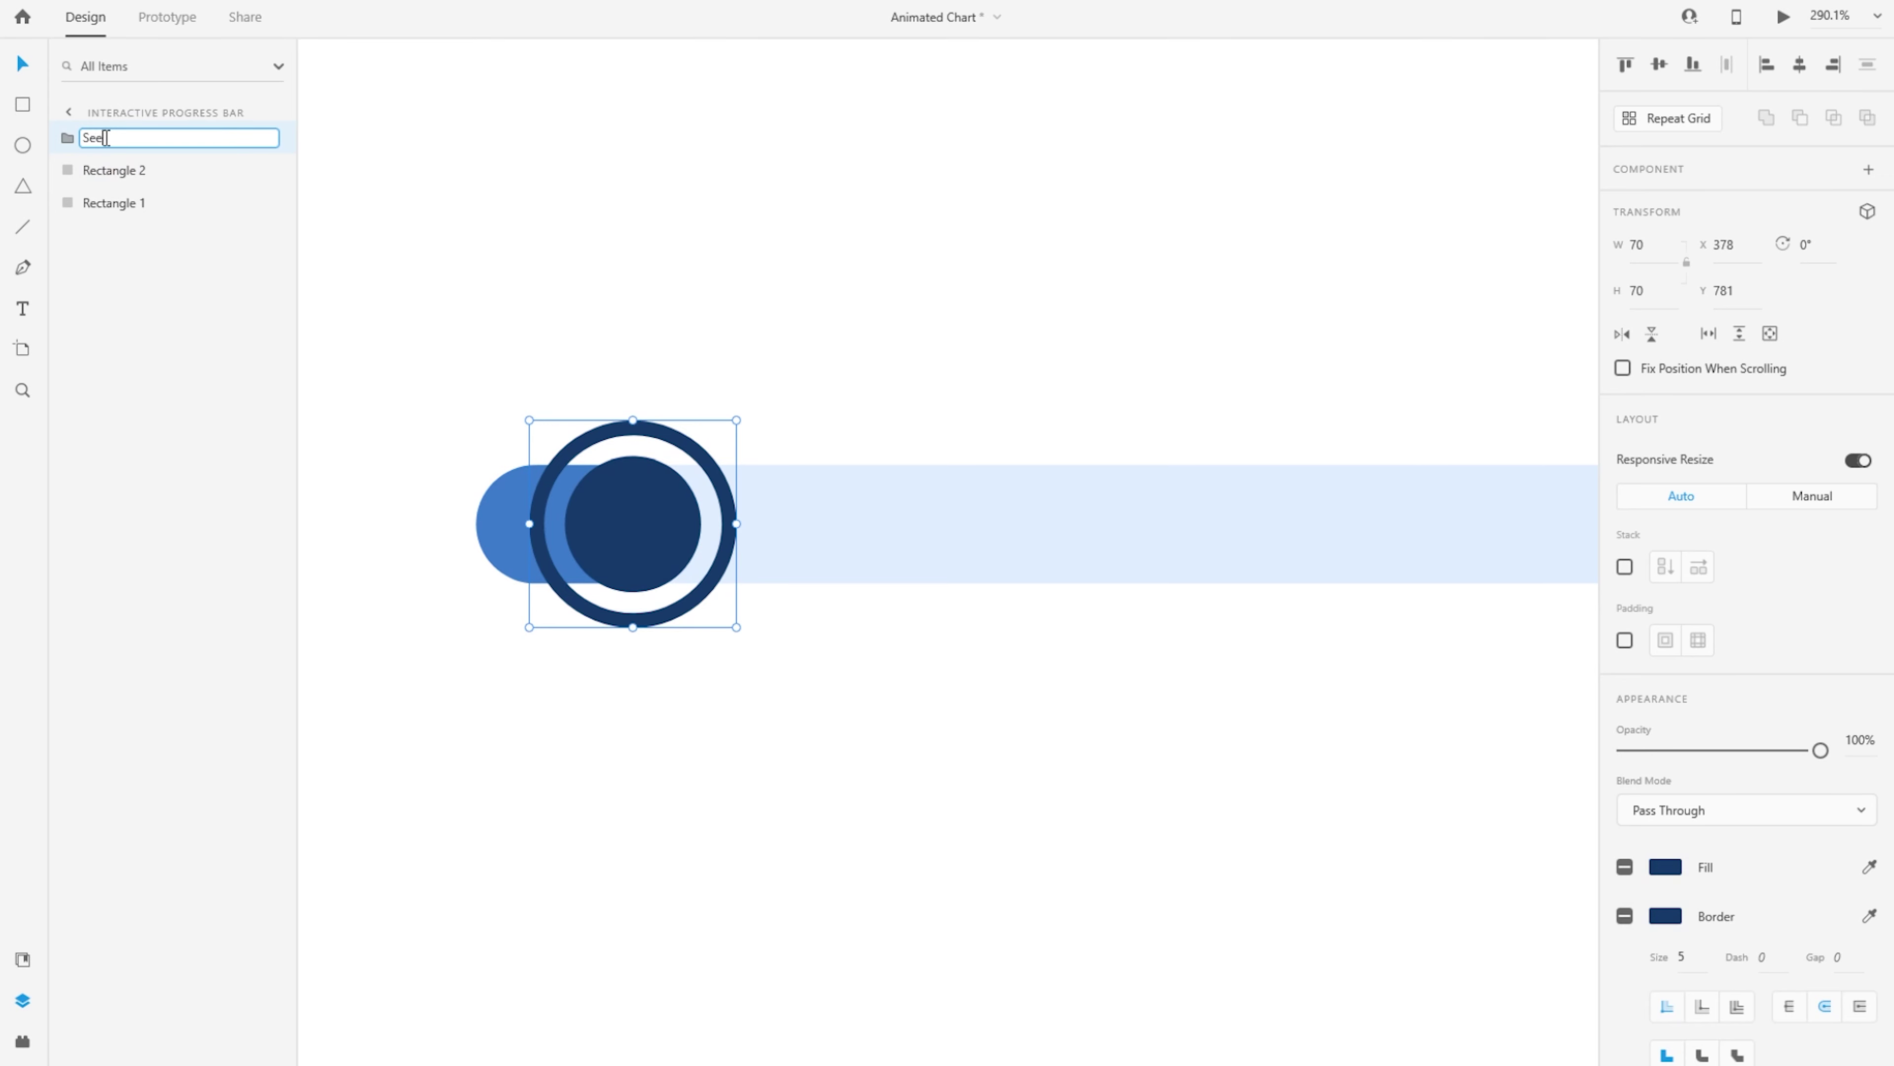
{"action": "type", "text": "k Slider"}
{"action": "key", "text": "Return"}
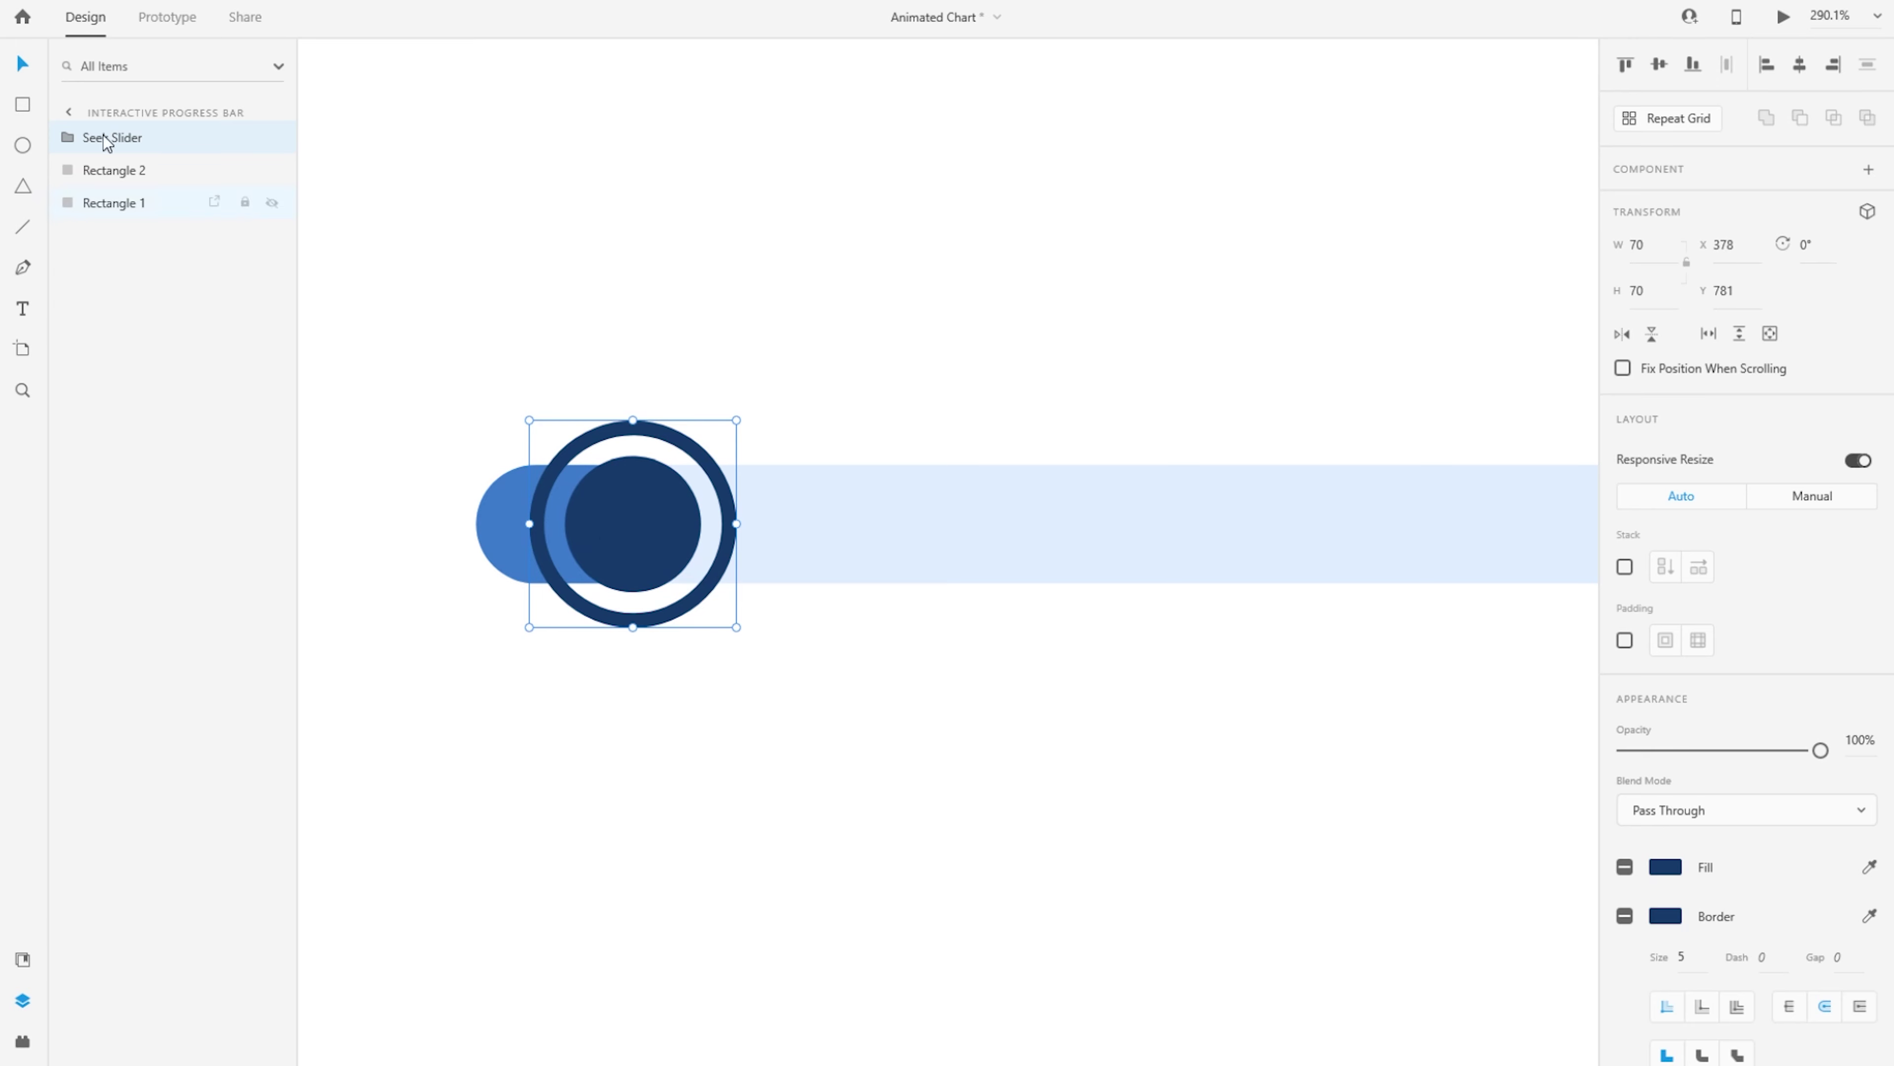
Group the two progress bar rectangles and name the group "Slider"
{"action": "left_click", "coordinate": [118, 212]}
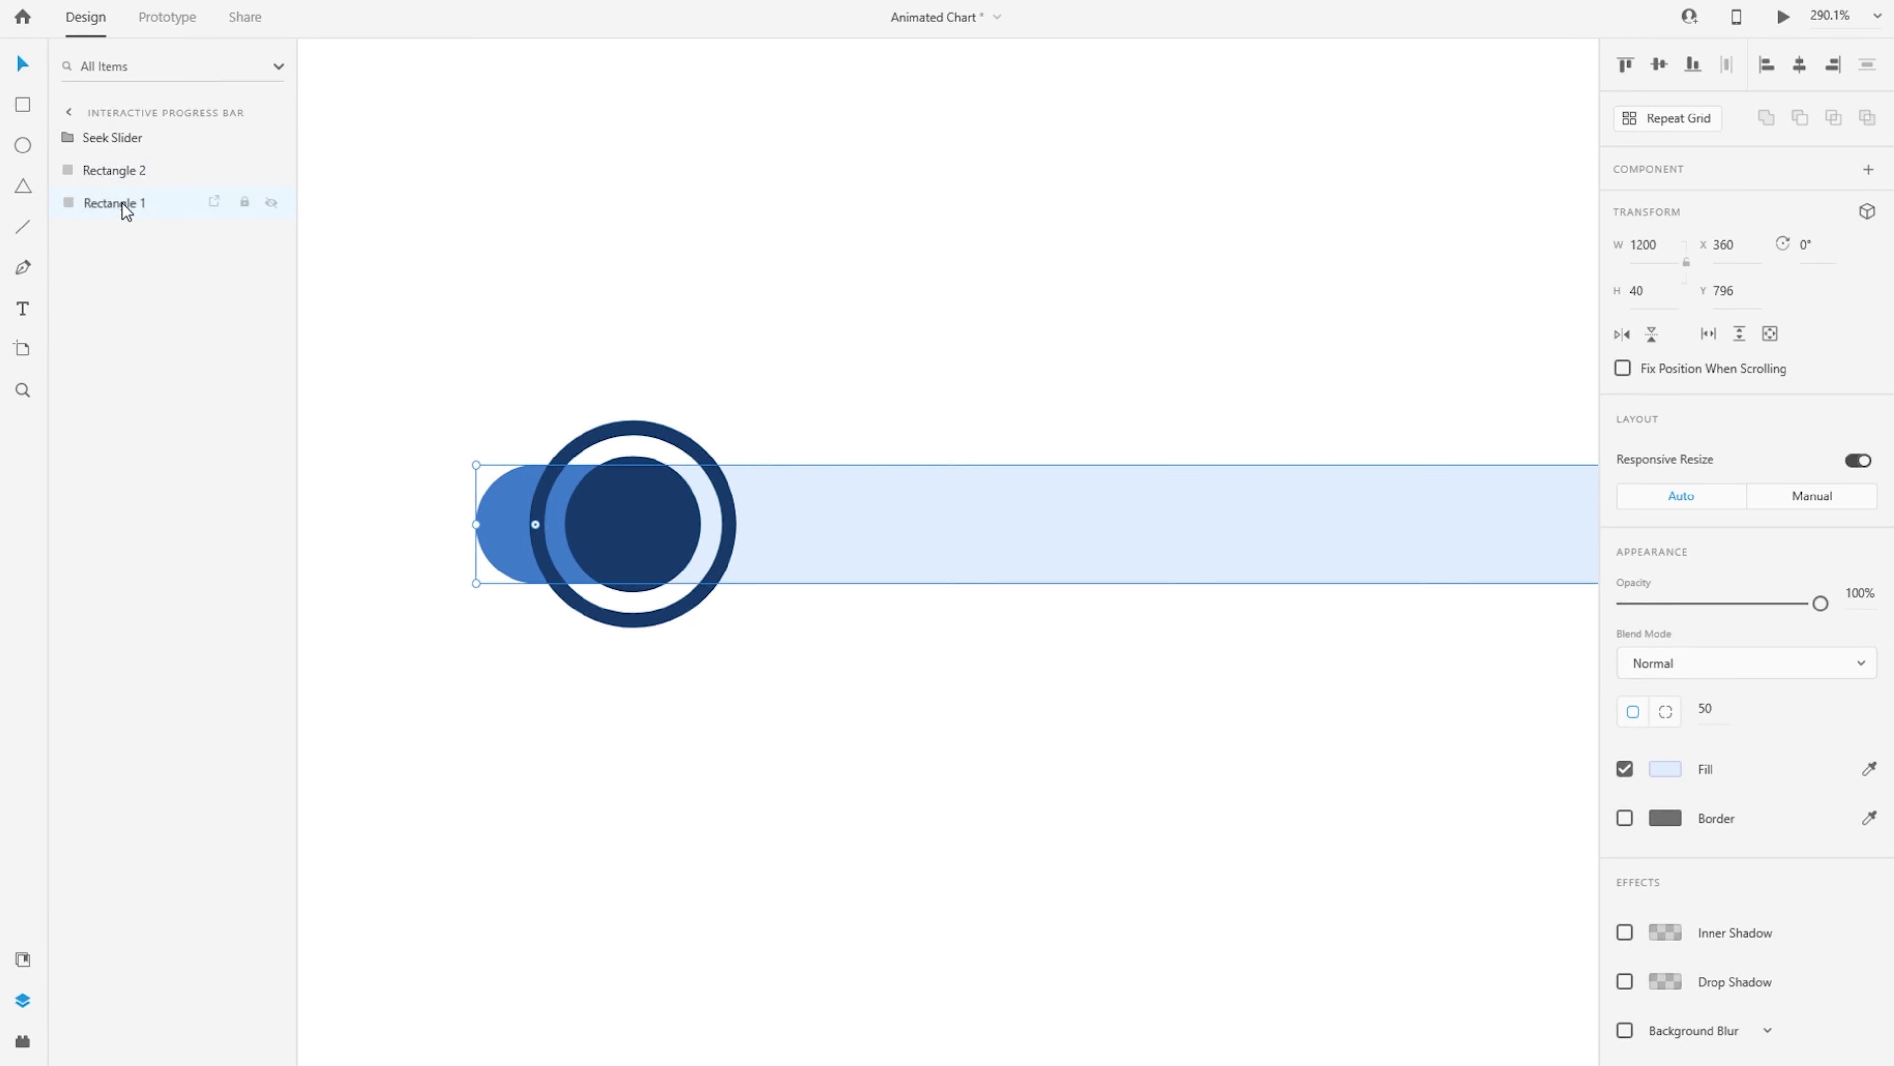
{"action": "left_click", "coordinate": [123, 177]}
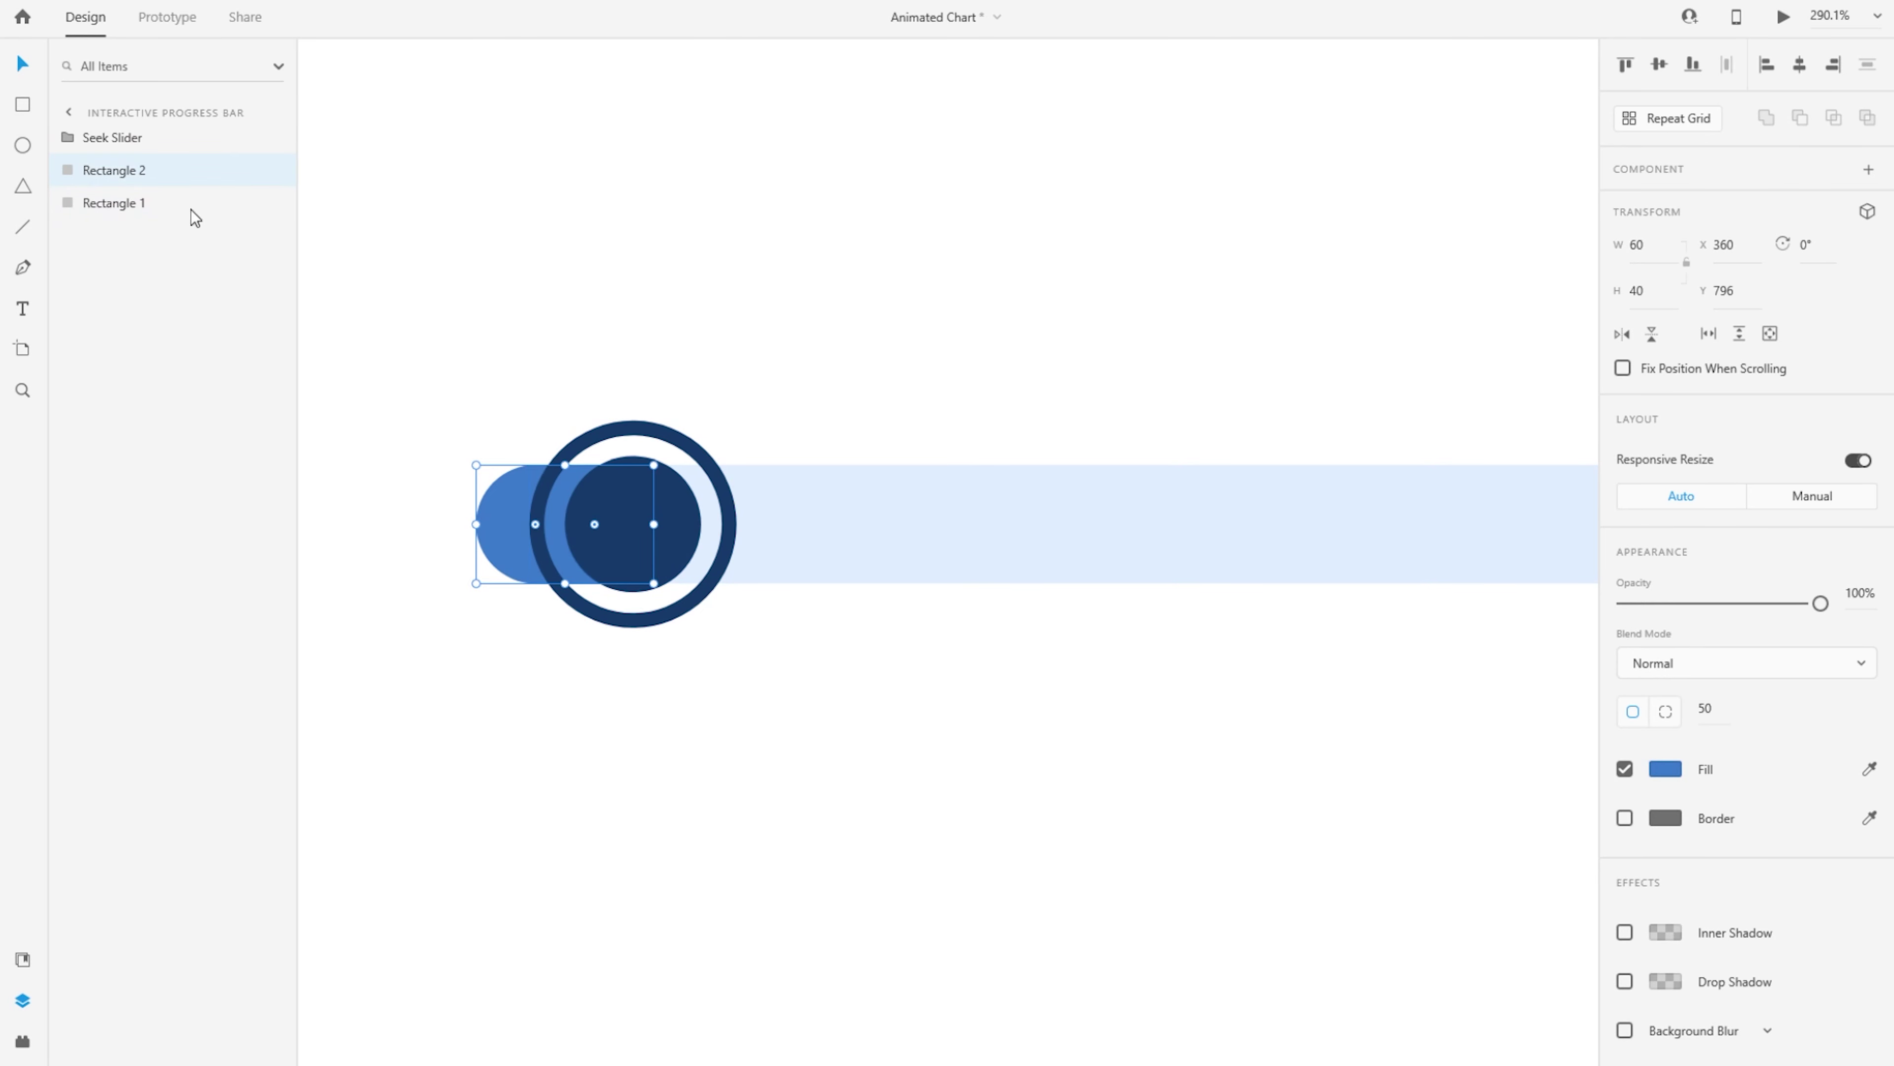
{"action": "left_click", "coordinate": [138, 200], "text": "shift"}
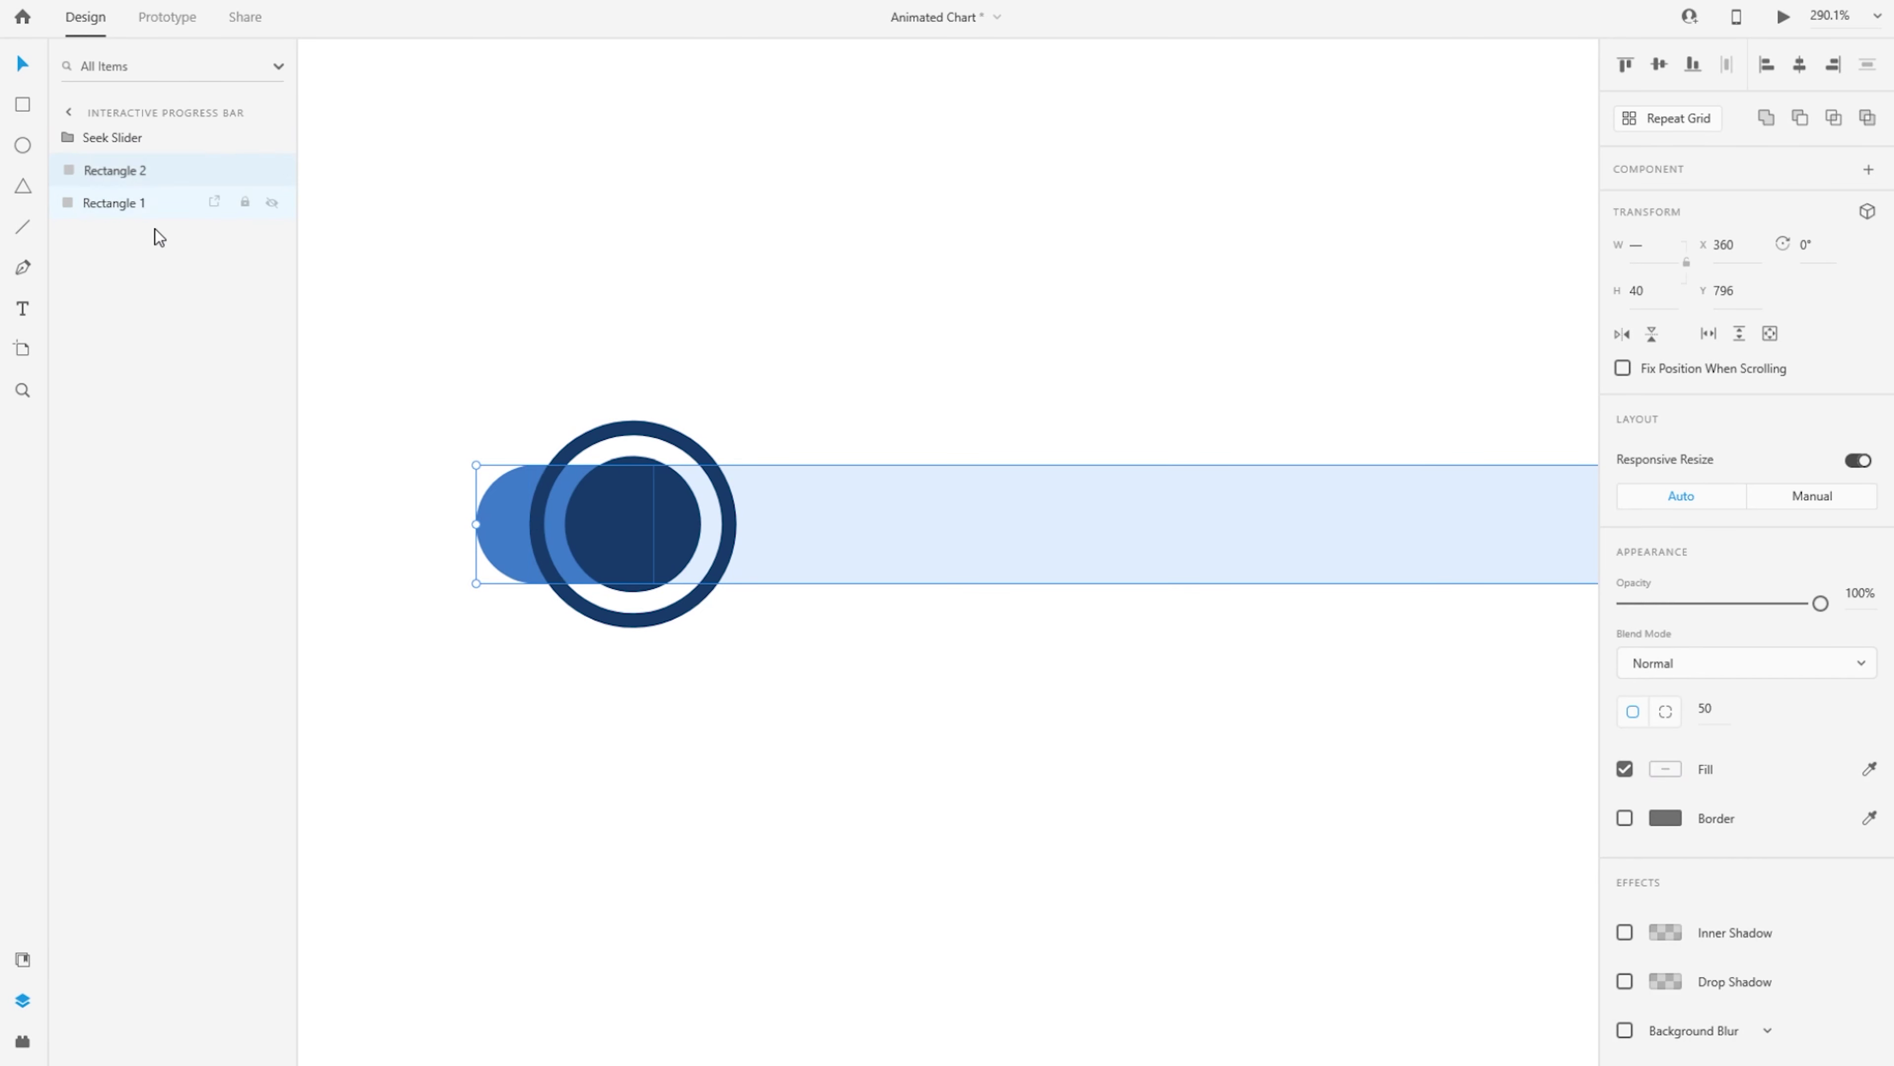
{"action": "key", "text": "ctrl+g"}
{"action": "double_click", "coordinate": [108, 171]}
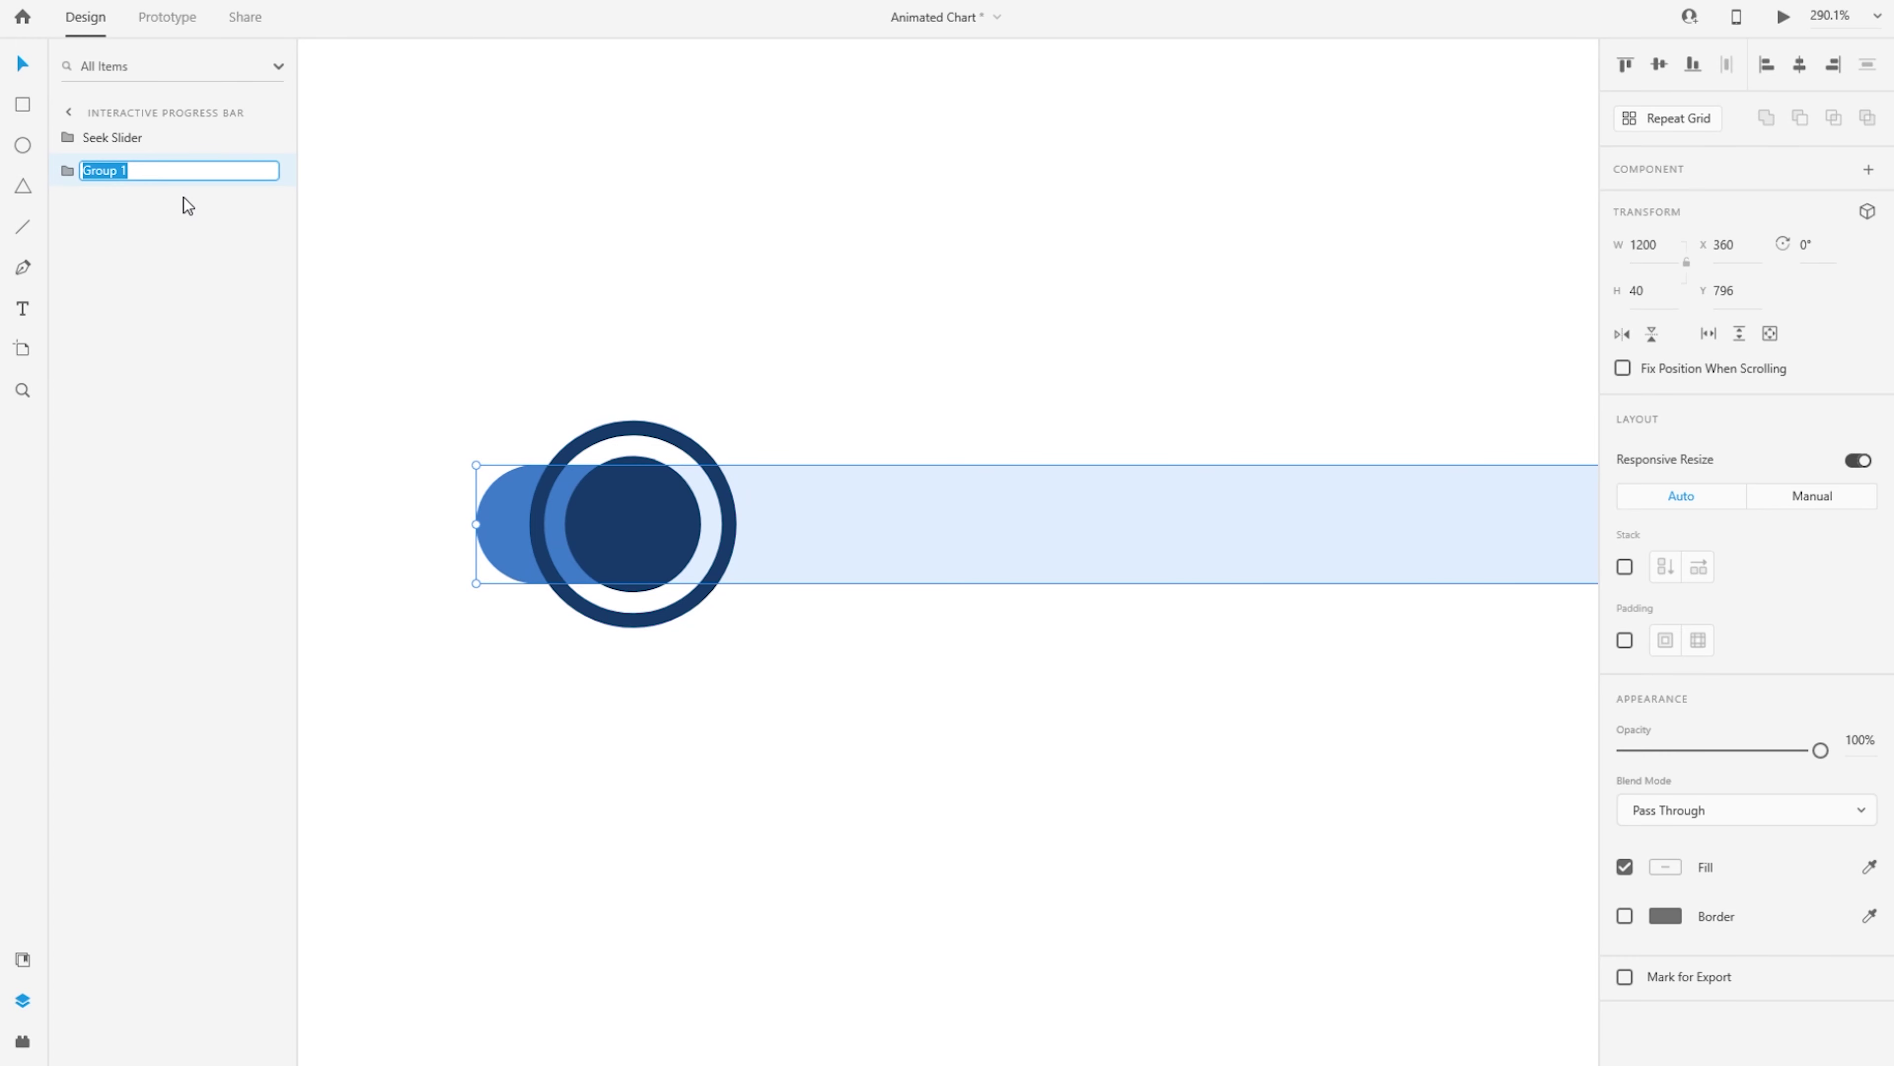
{"action": "type", "text": "Slider"}
{"action": "key", "text": "Return"}
Draw a rectangle above the progress bar, aligned with its left end, and size it 140 by 240
{"action": "key", "text": "ctrl+0"}
{"action": "left_click", "coordinate": [610, 808]}
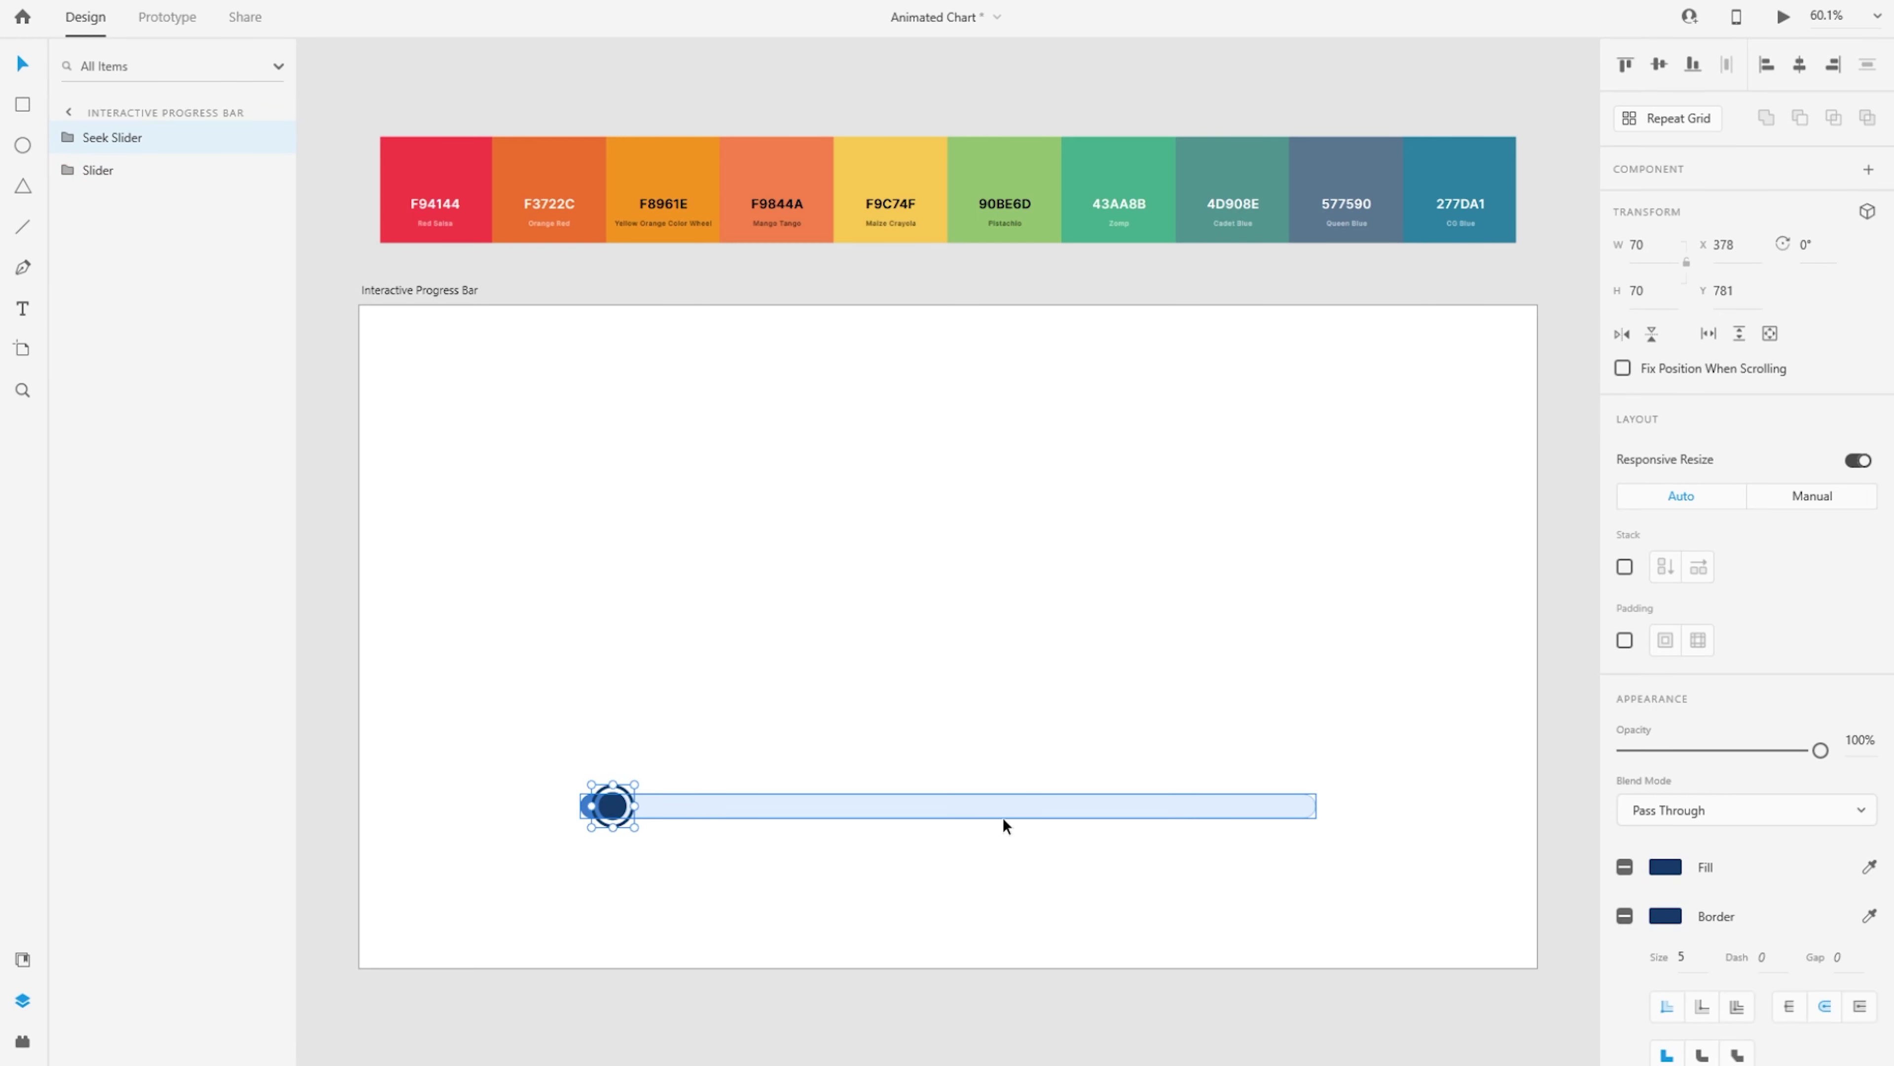
{"action": "left_click", "coordinate": [690, 643]}
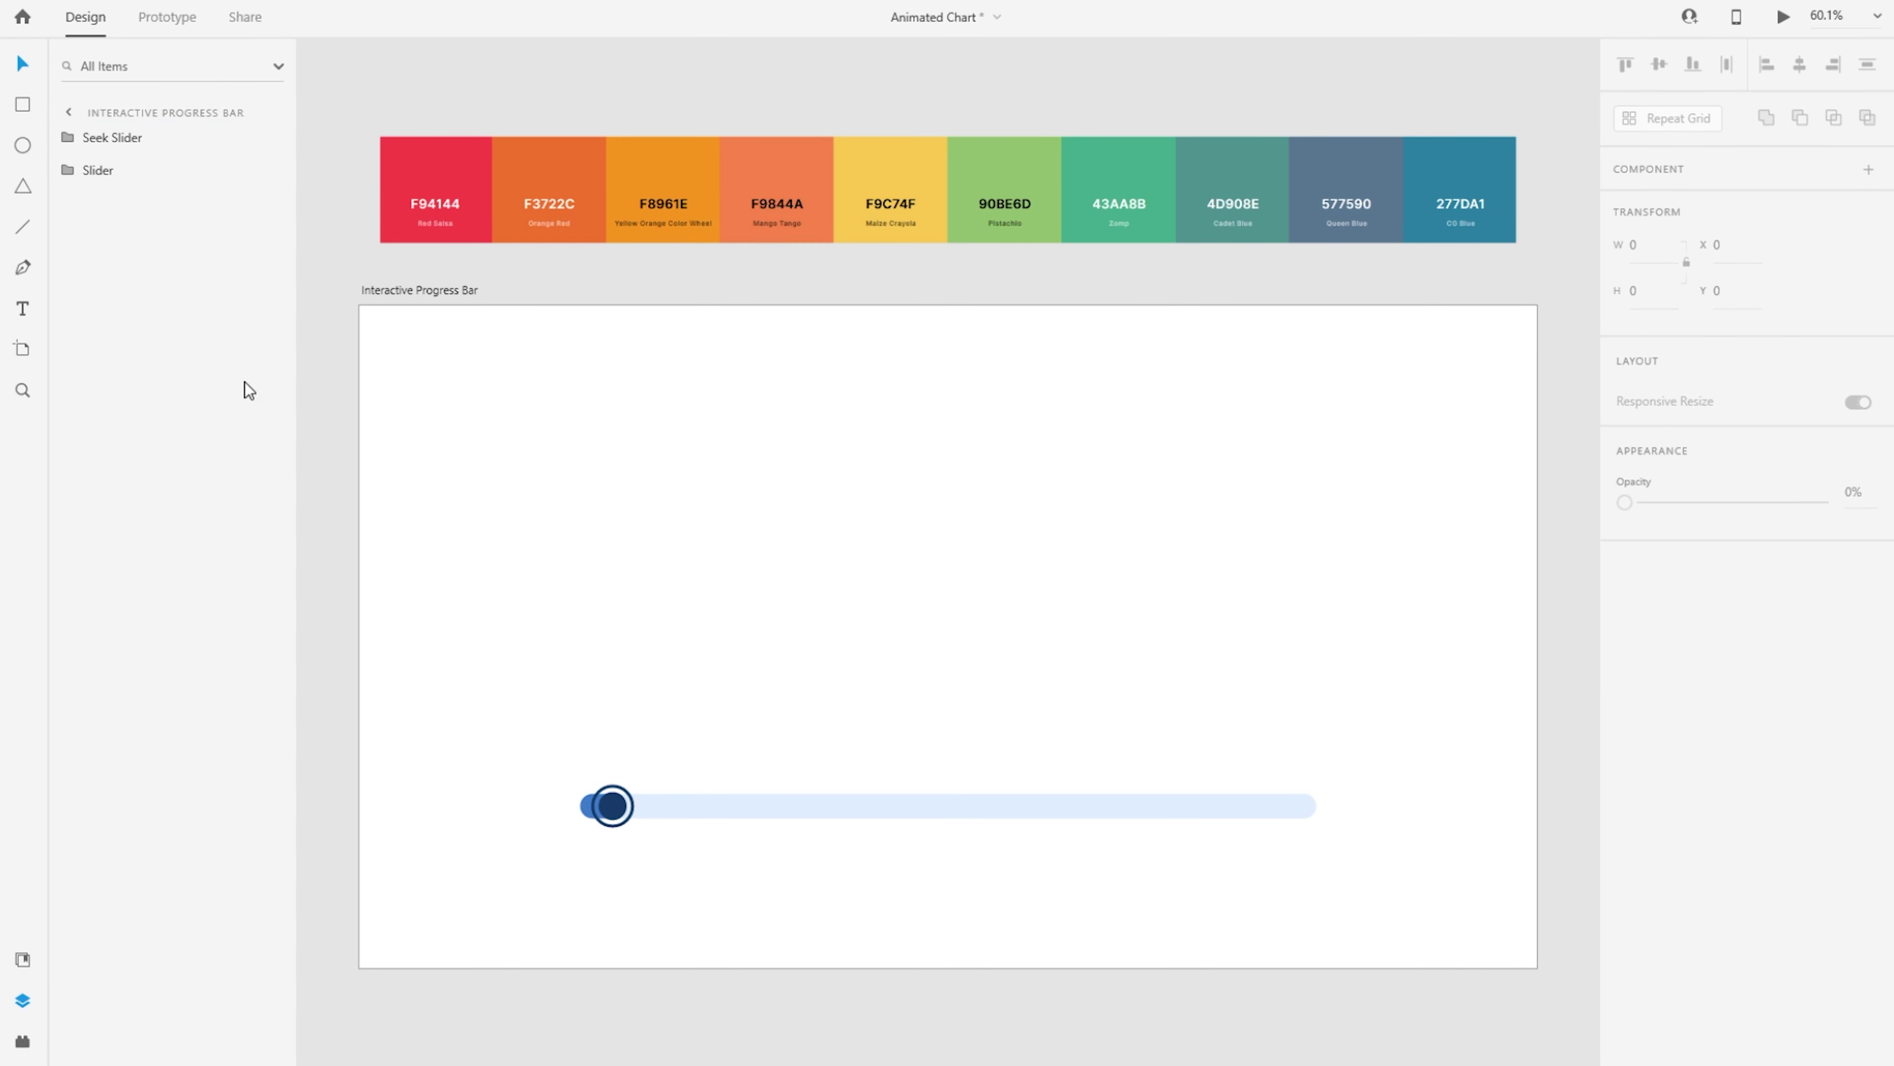
{"action": "key", "text": "r"}
{"action": "mouse_move", "coordinate": [580, 538]}
{"action": "left_mouse_down"}
{"action": "mouse_move", "coordinate": [689, 644]}
{"action": "mouse_move", "coordinate": [667, 700]}
{"action": "left_mouse_up"}
{"action": "left_click", "coordinate": [1660, 252]}
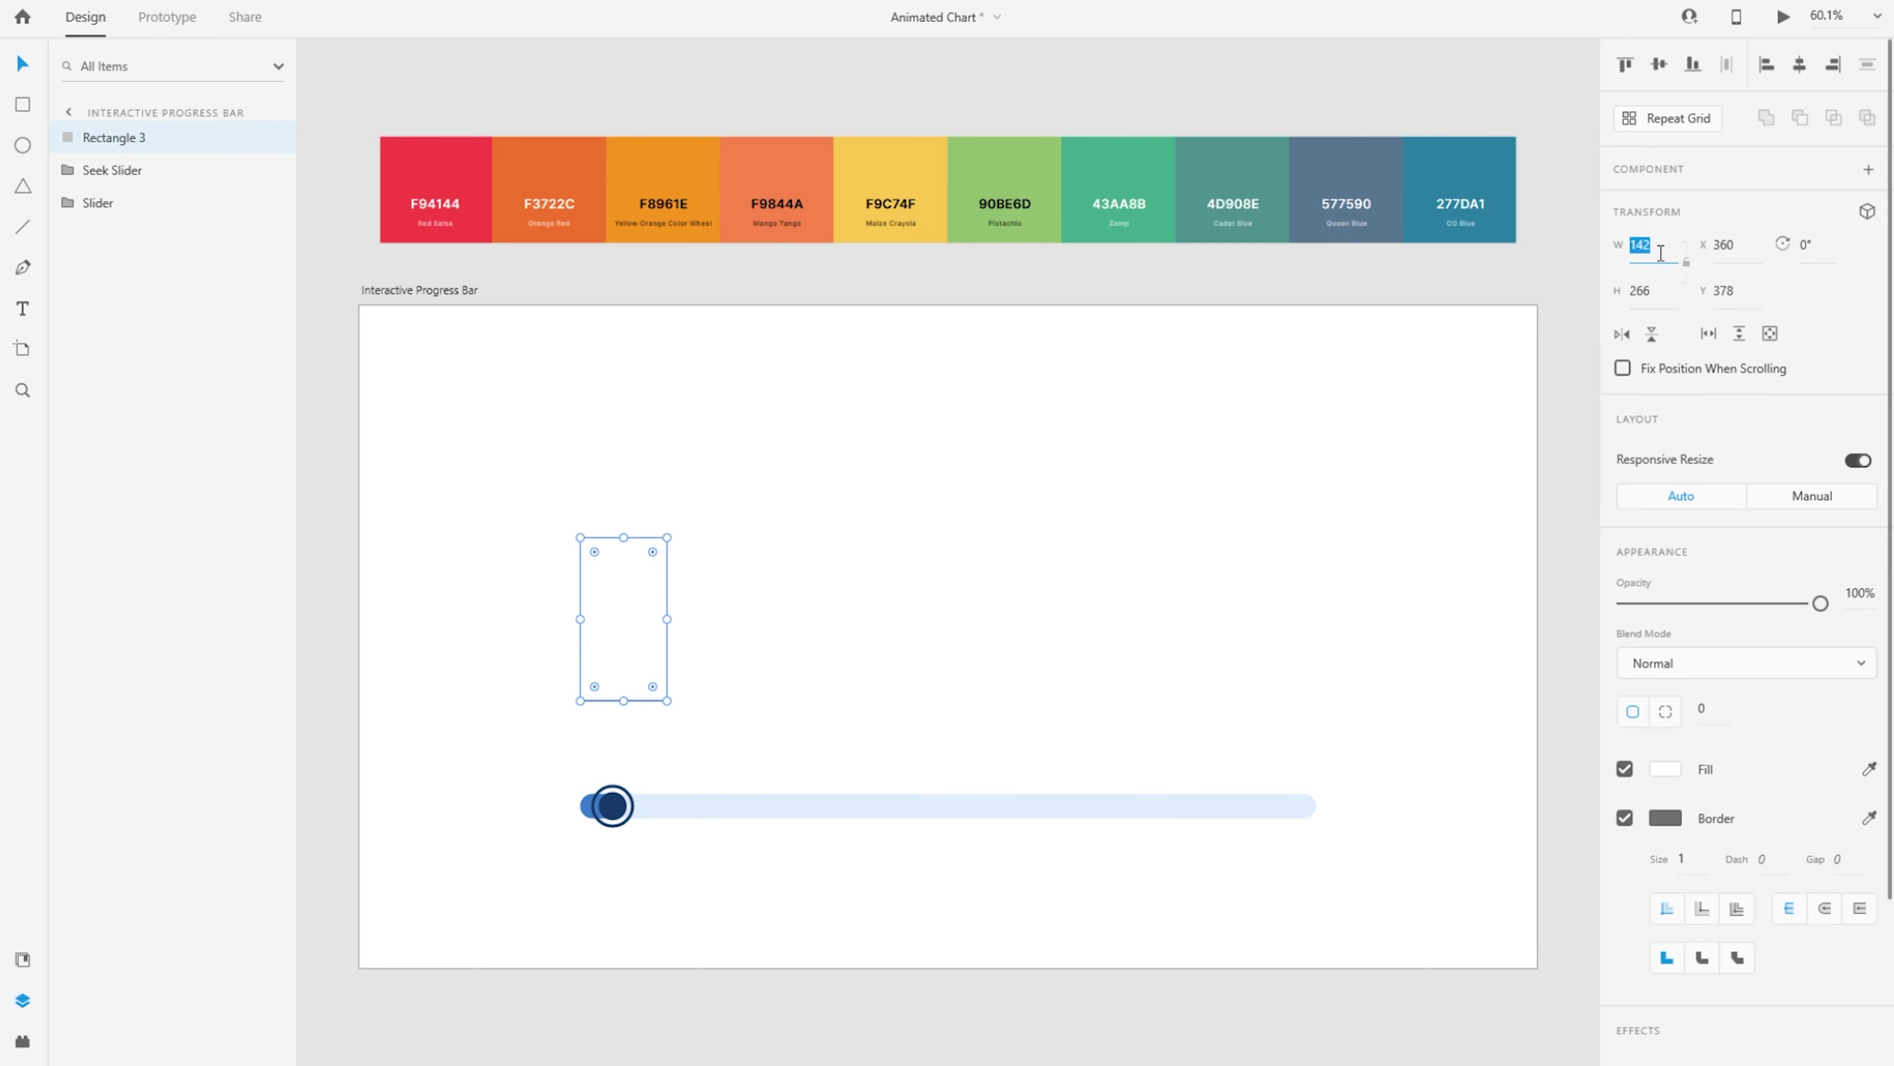
{"action": "type", "text": "140"}
{"action": "key", "text": "Tab"}
{"action": "type", "text": "240"}
{"action": "key", "text": "Return"}
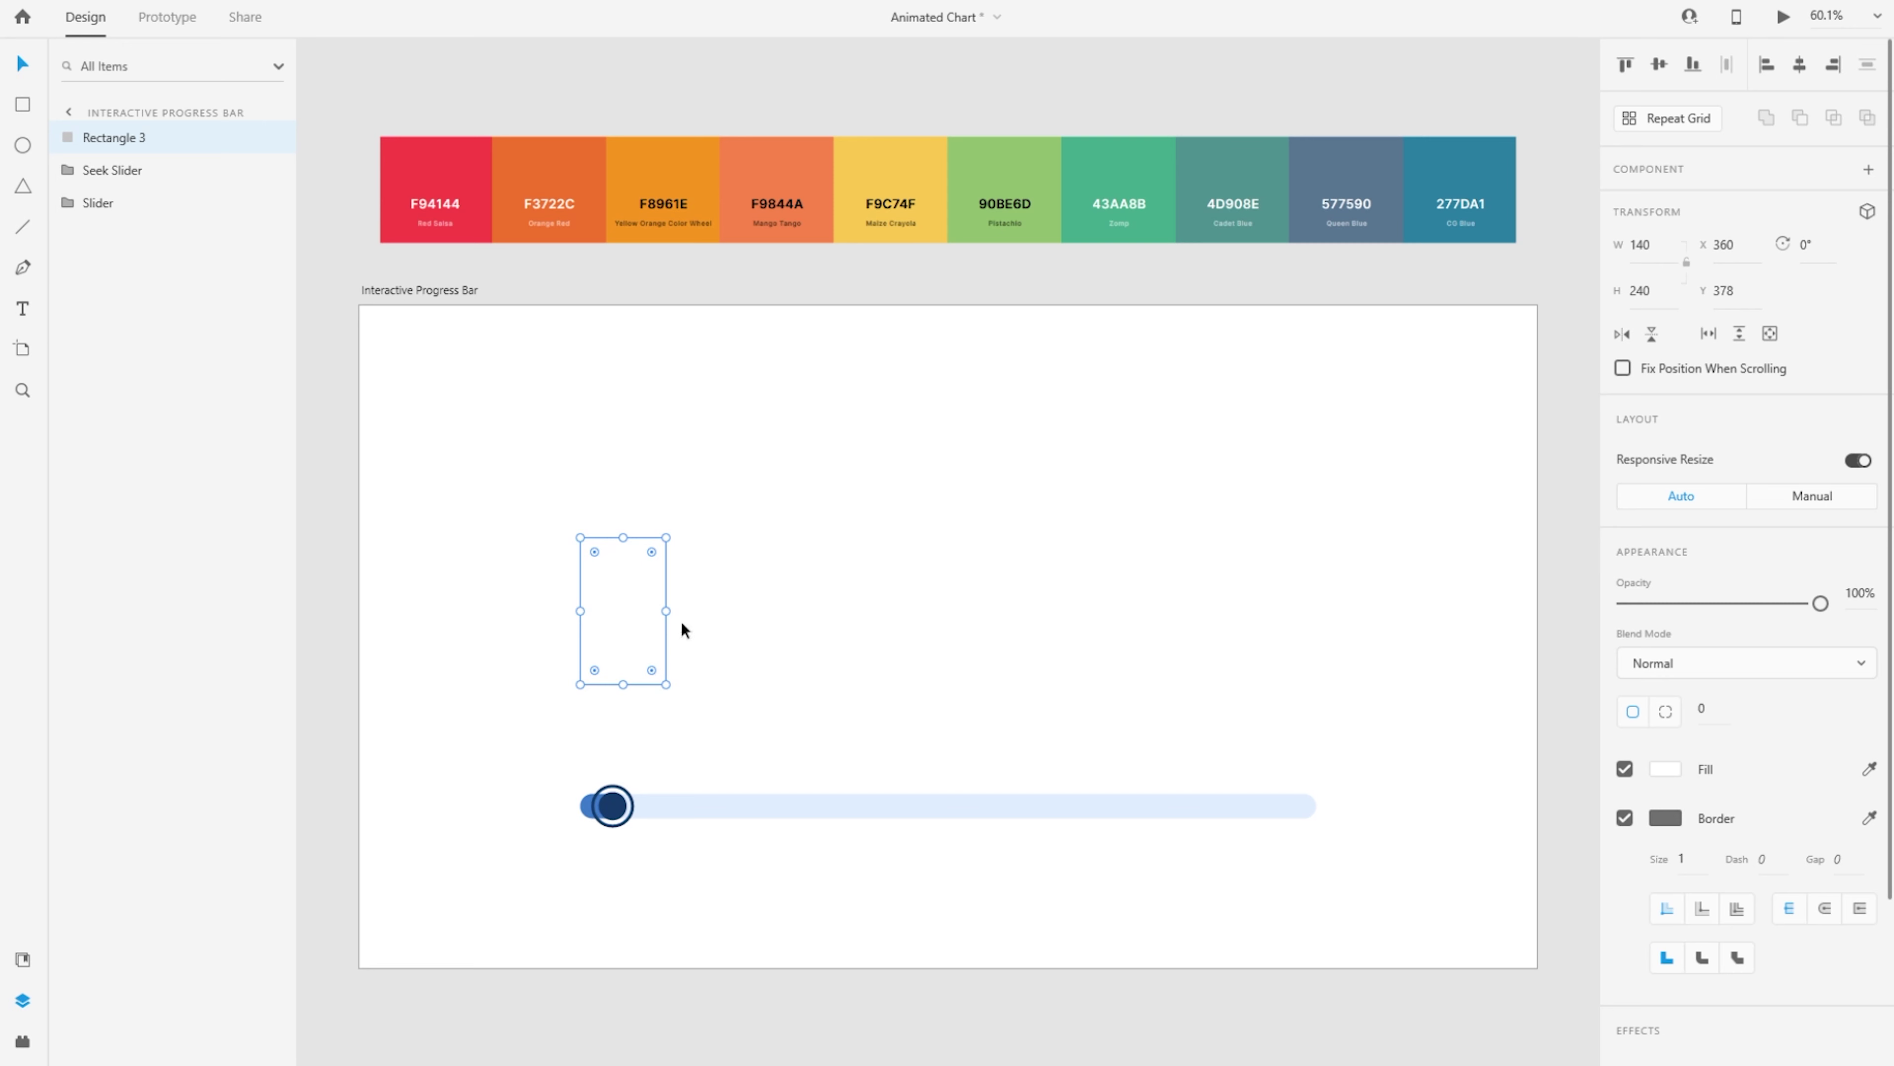
Remove the new rectangle's border and fill it with the red F94144 sampled from the palette
{"action": "left_click", "coordinate": [1624, 818]}
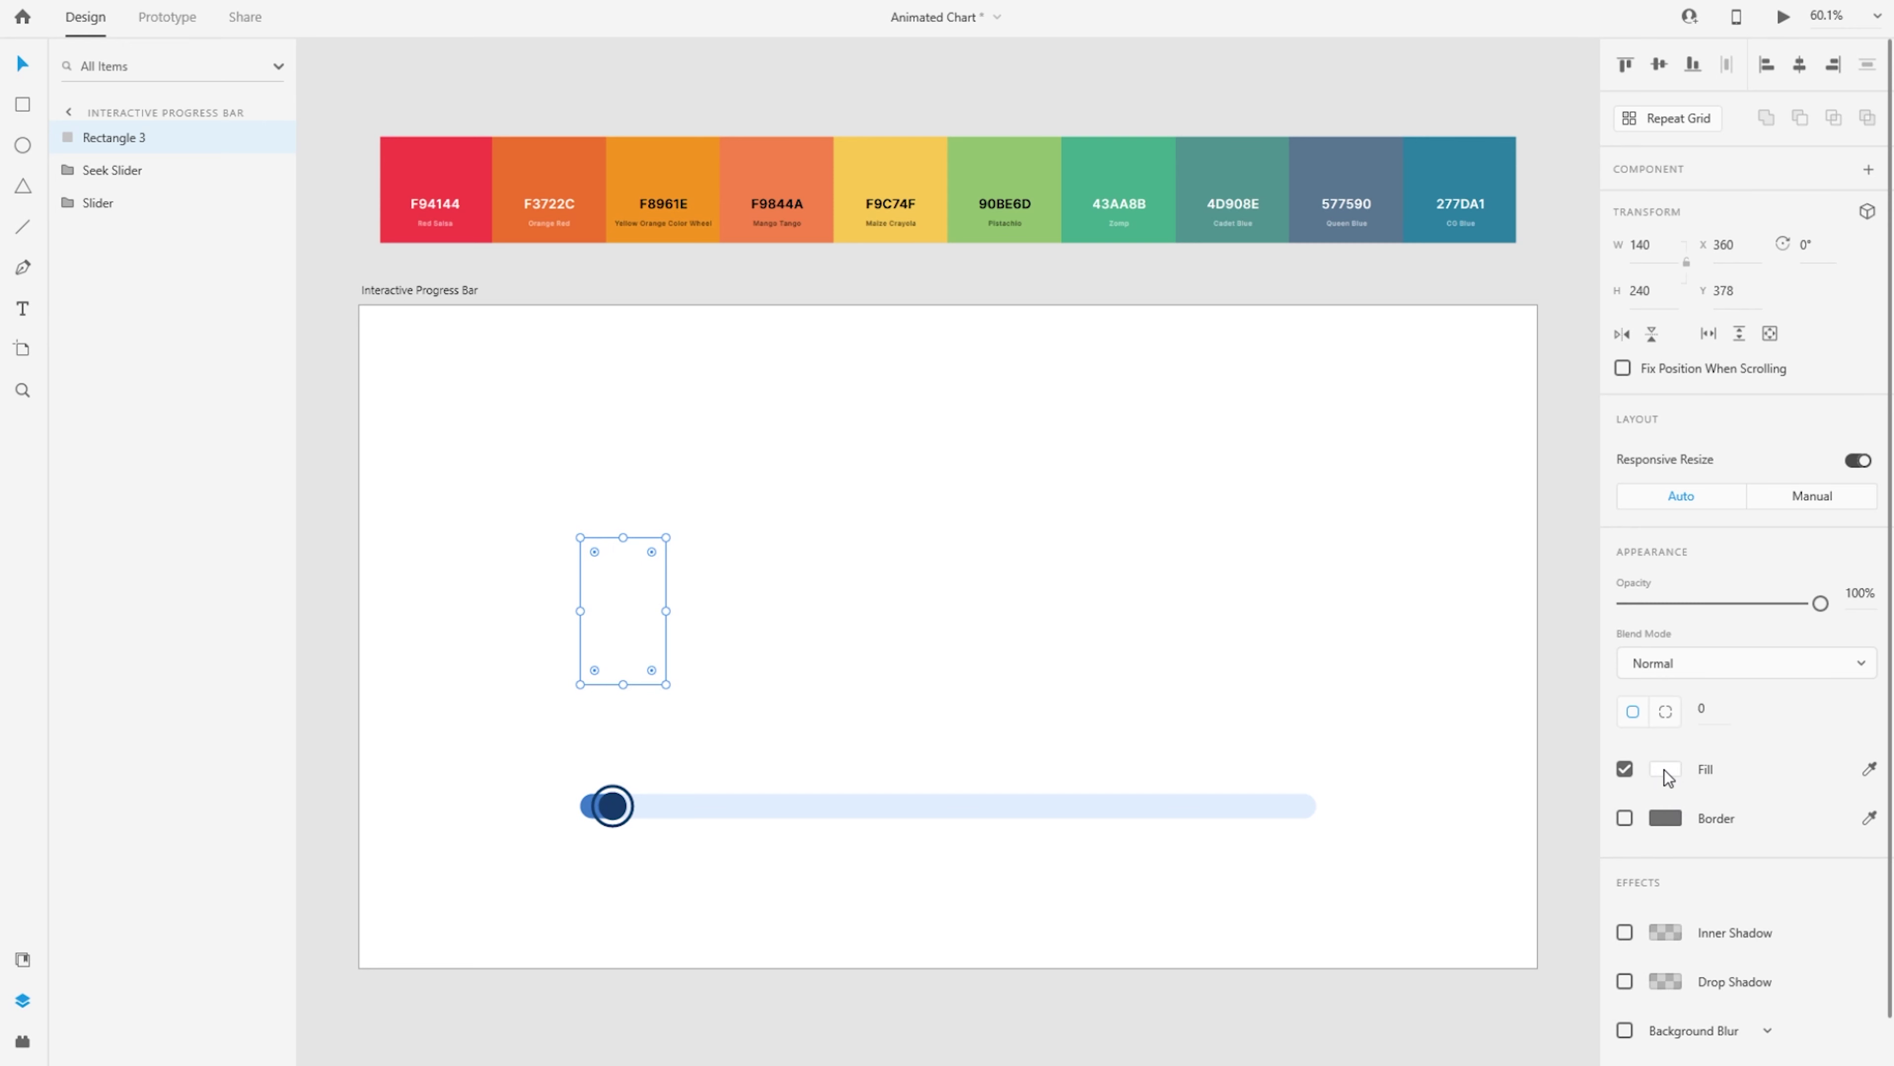
{"action": "left_click", "coordinate": [1870, 769]}
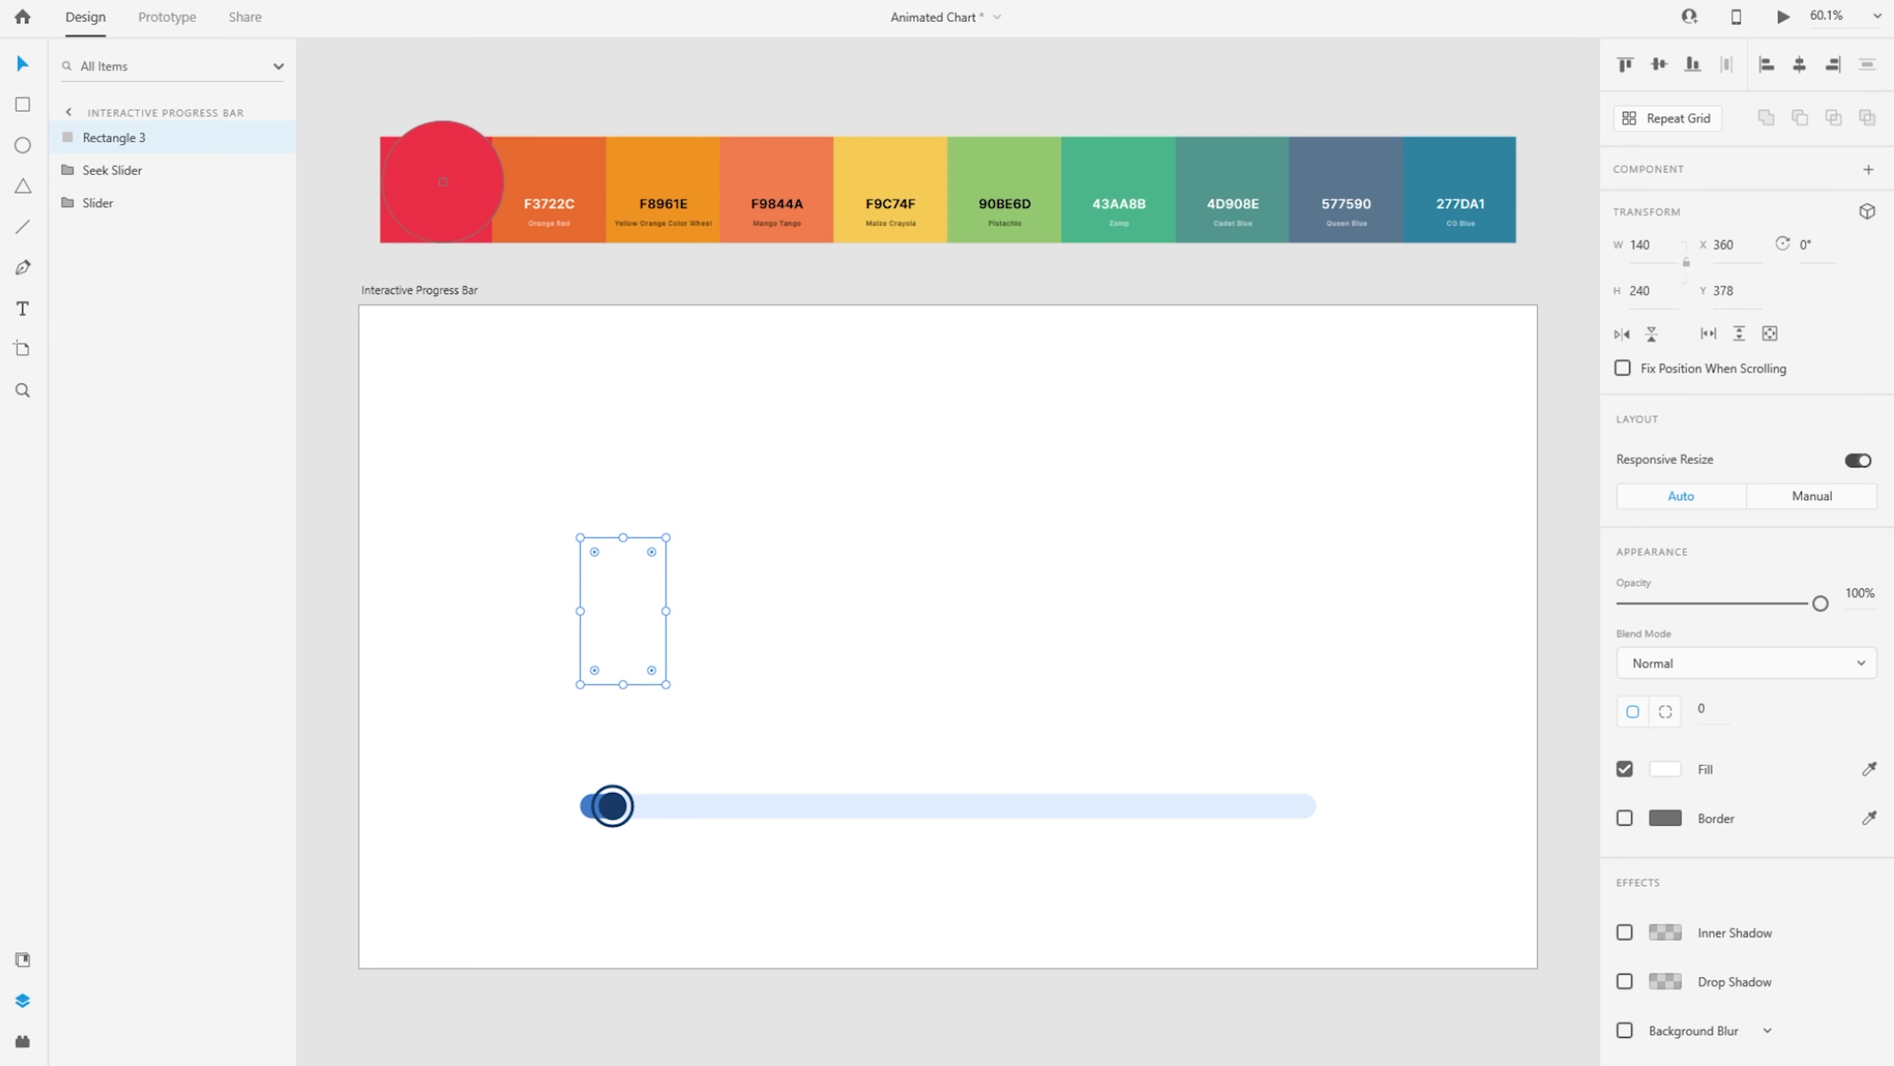
{"action": "left_click", "coordinate": [444, 189]}
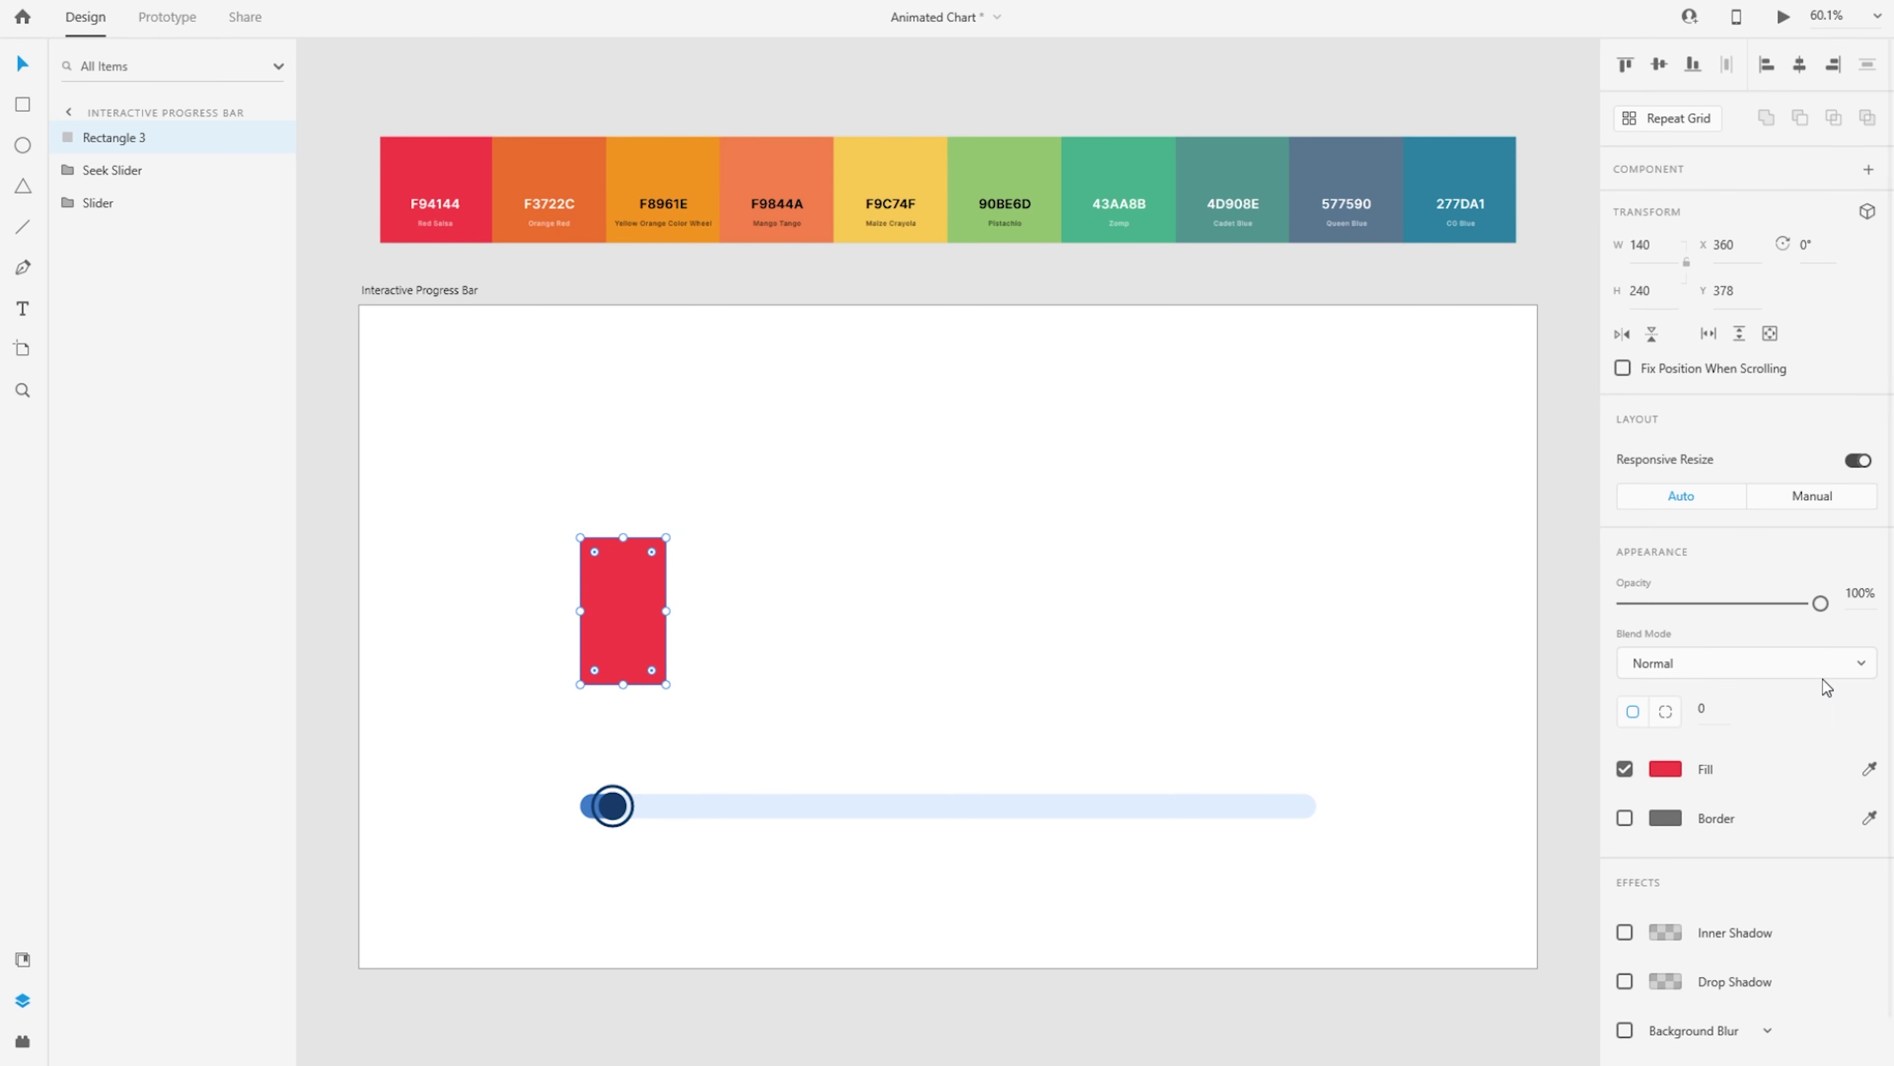
Give the red rectangle separate corner radii of 8, 8, 0 and 0, rounding only its top corners
{"action": "left_click", "coordinate": [1848, 709]}
{"action": "type", "text": "0"}
{"action": "key", "text": "Return"}
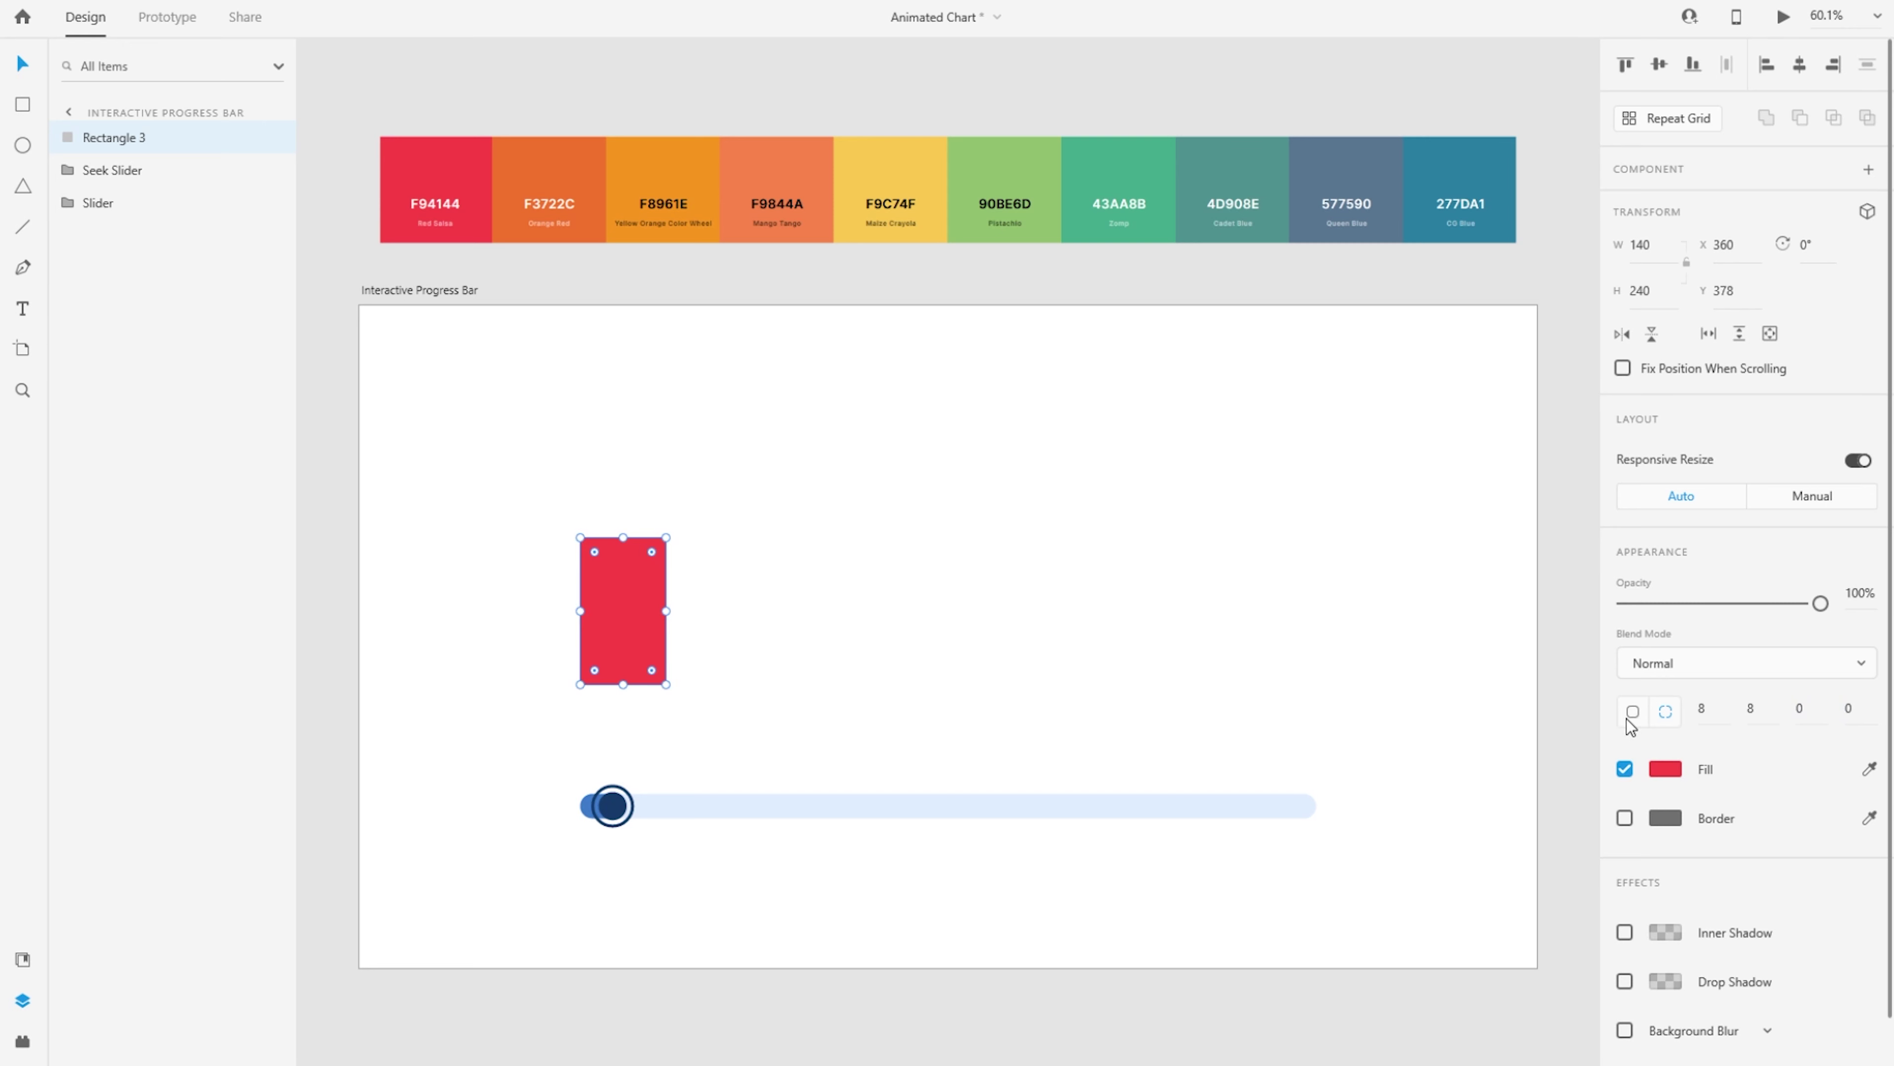
{"action": "left_click", "coordinate": [720, 612]}
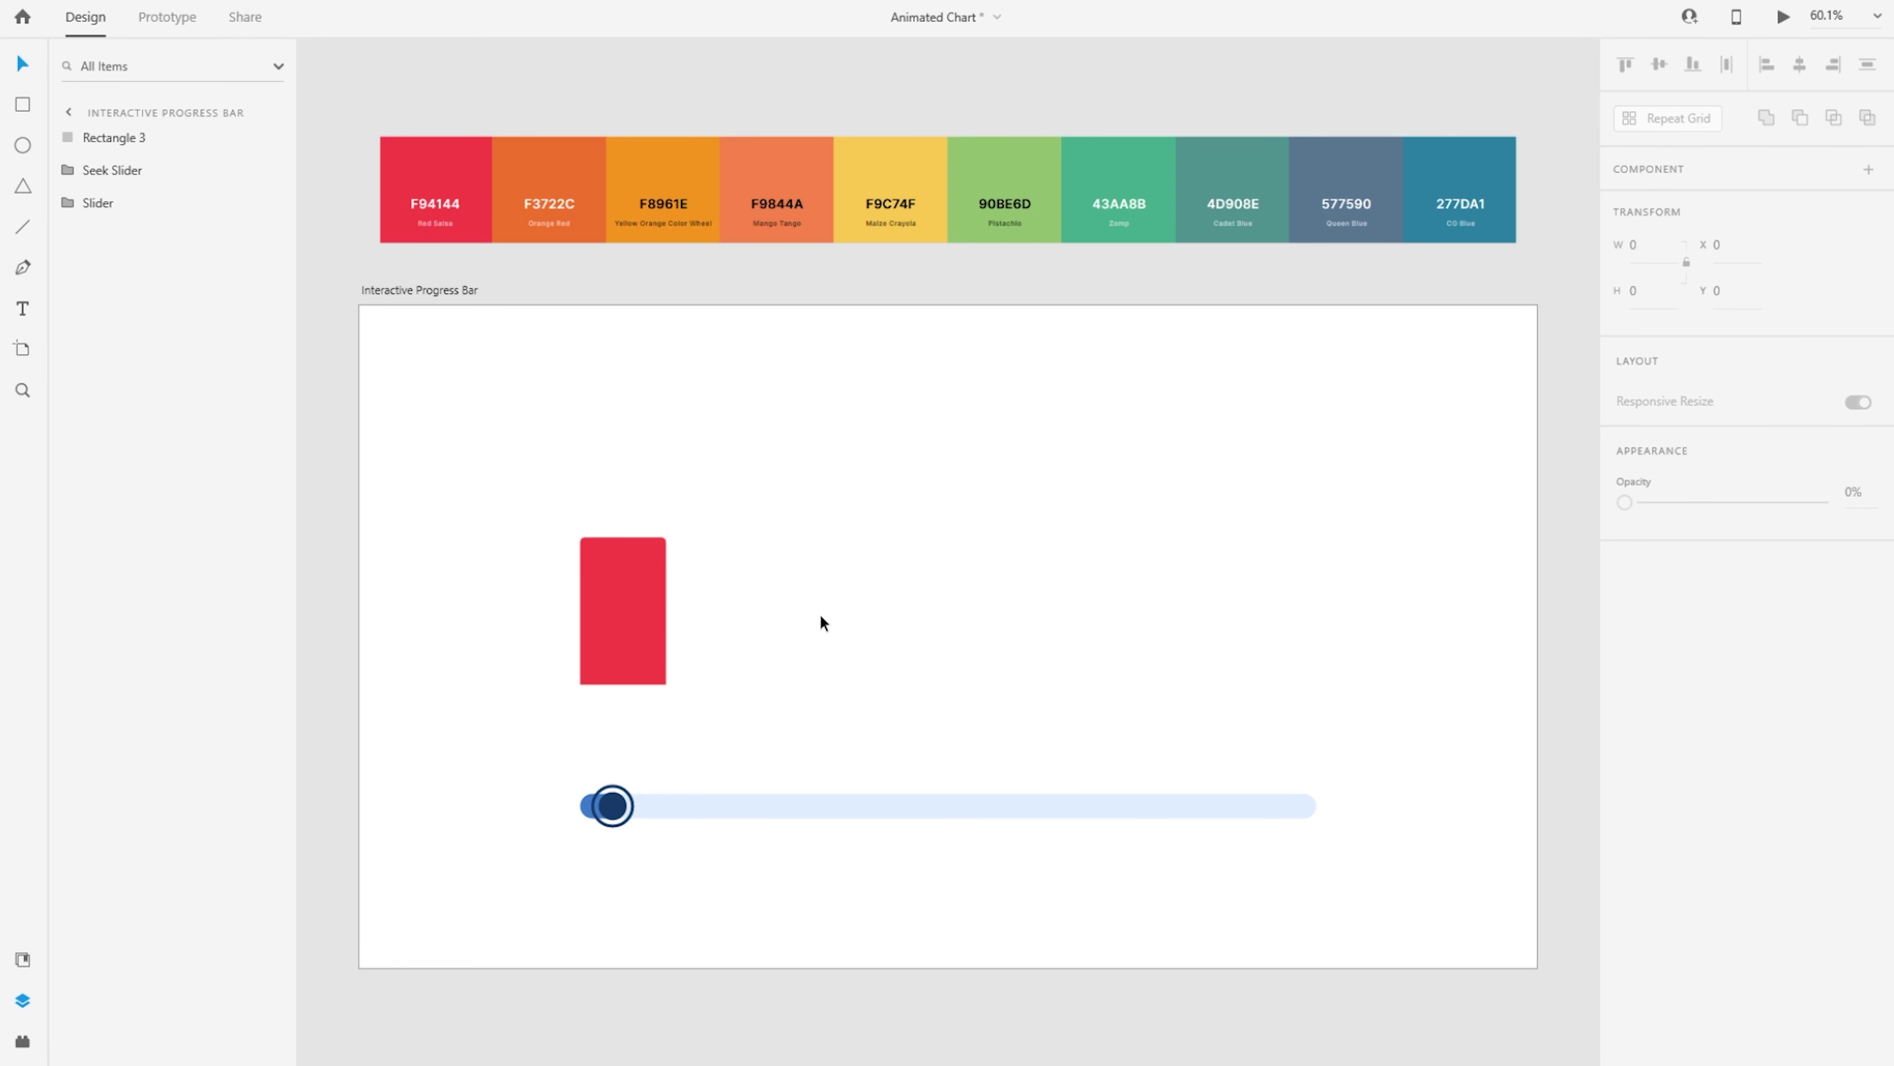
{"action": "left_click", "coordinate": [641, 596]}
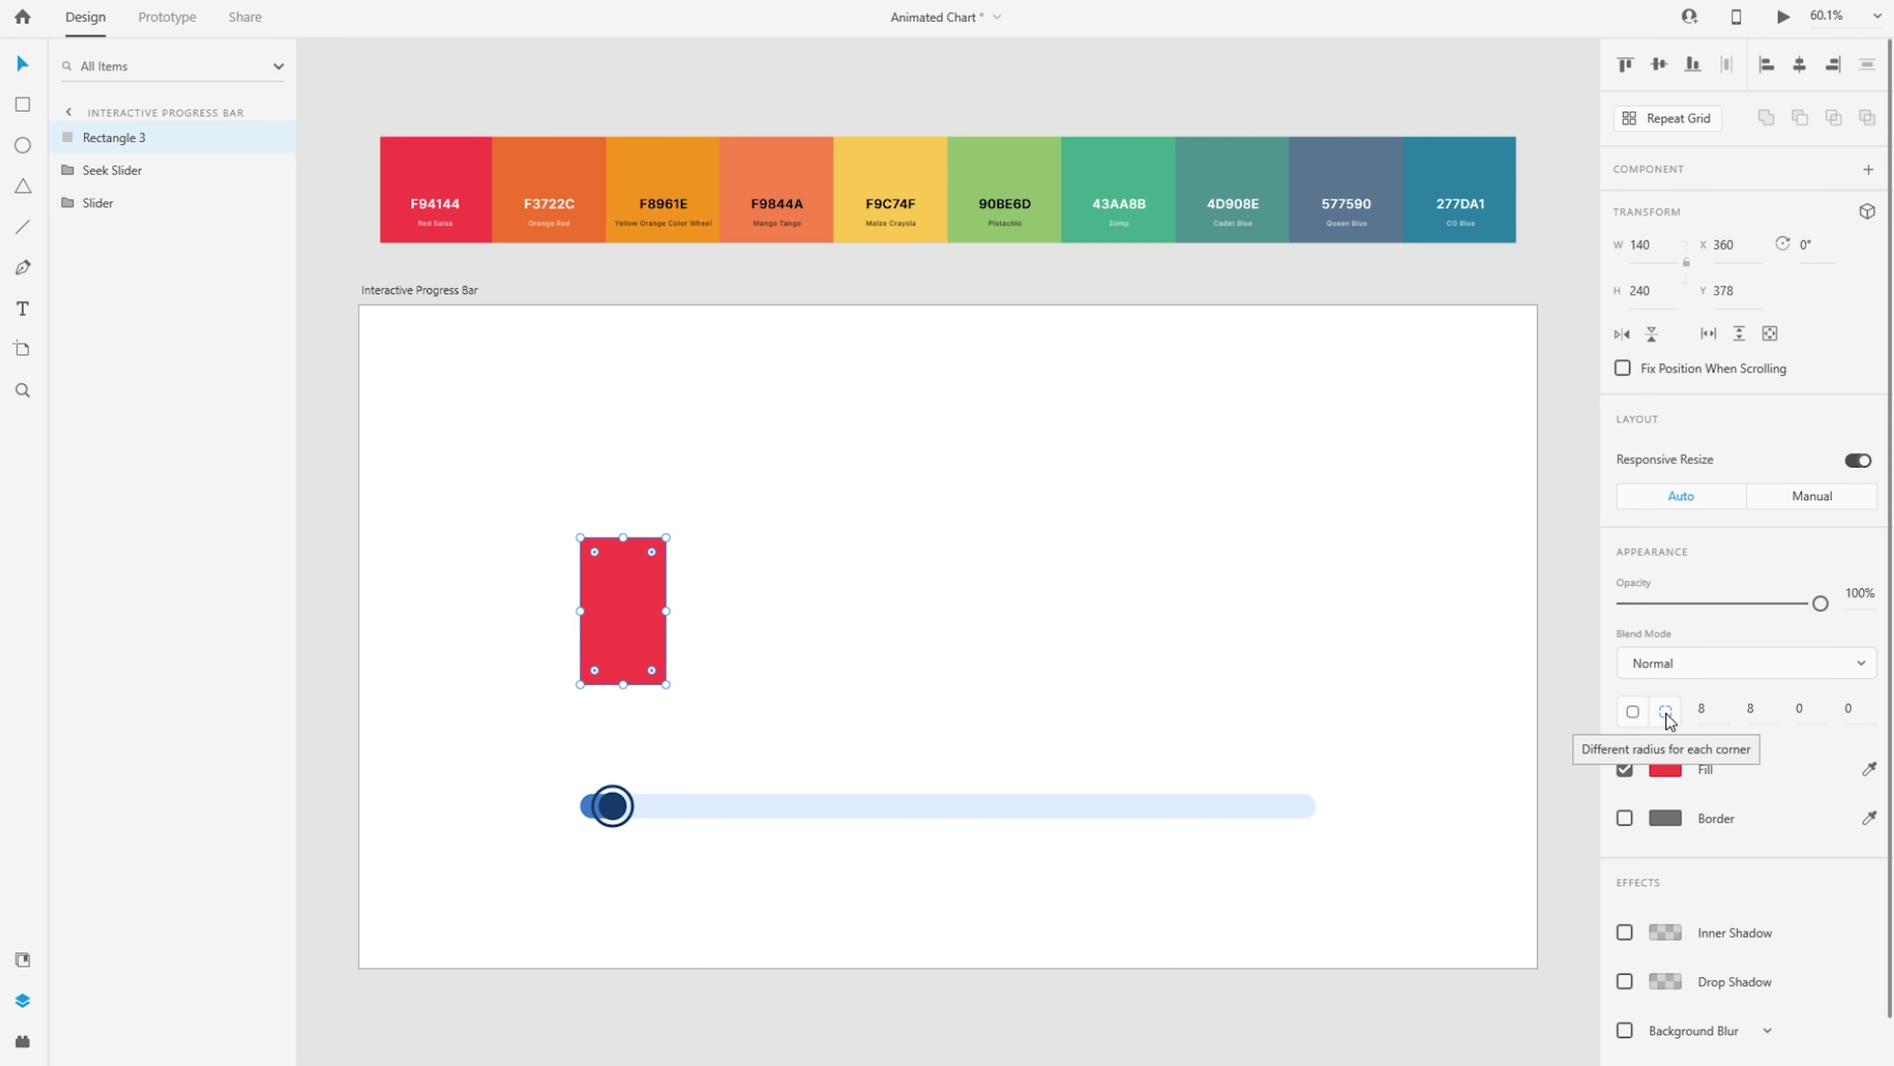
{"action": "left_click", "coordinate": [760, 664]}
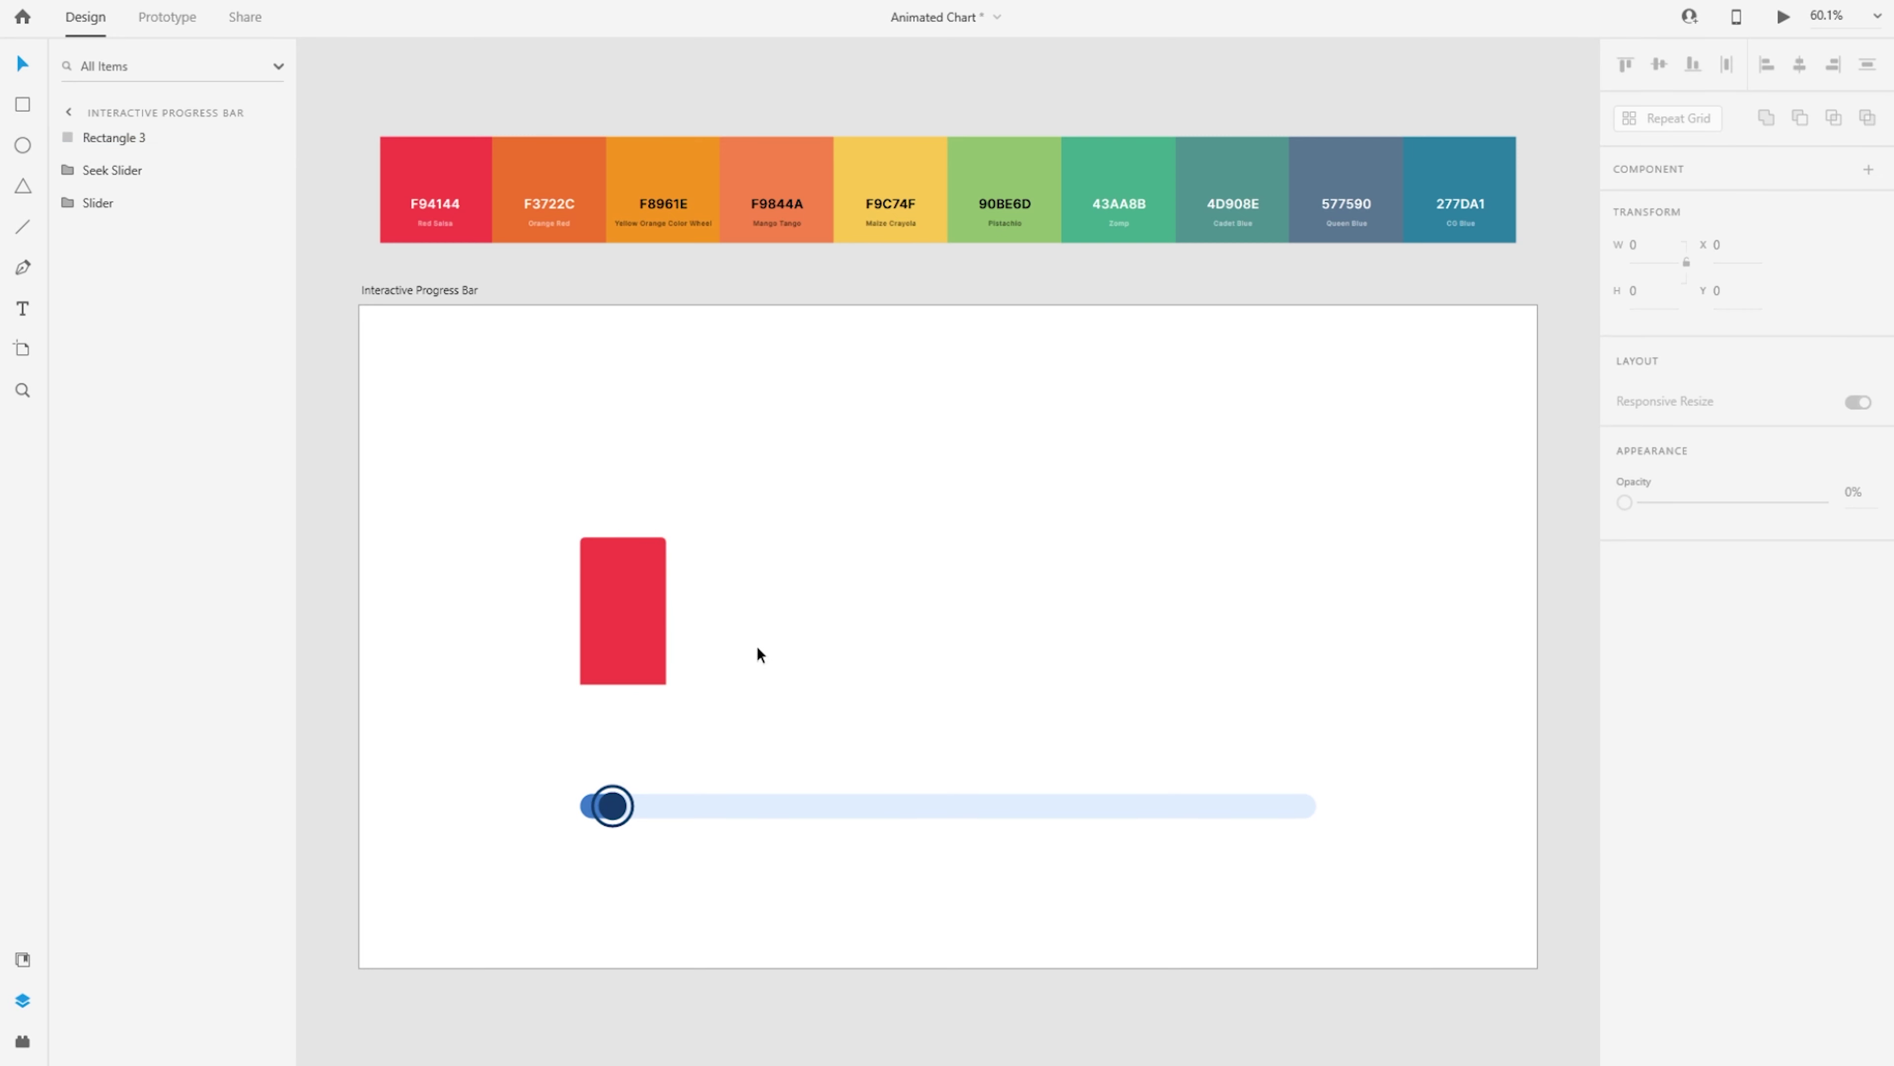
Add the text label "27%" and centre it just below the red rectangle
{"action": "key", "text": "t"}
{"action": "left_click", "coordinate": [612, 717]}
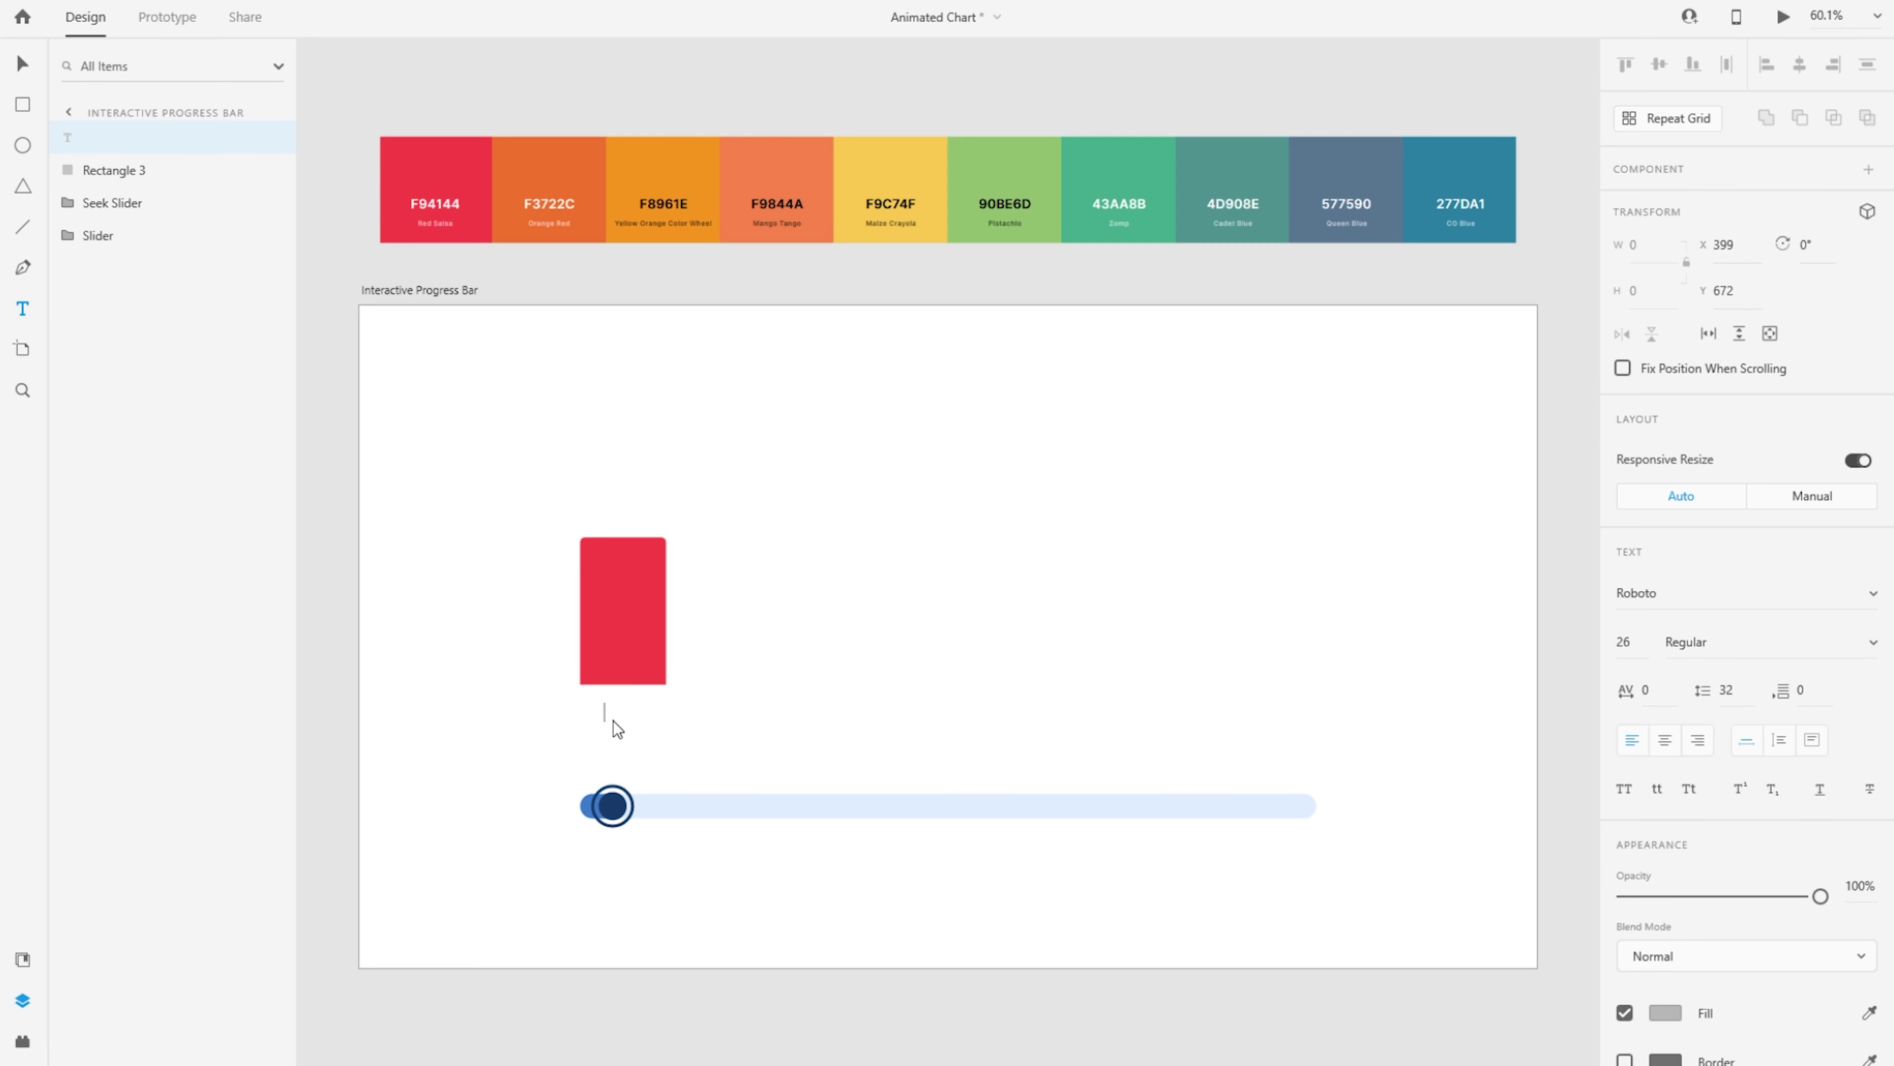
{"action": "type", "text": "27%"}
{"action": "key", "text": "Escape"}
{"action": "left_click_drag", "start_coordinate": [610, 715], "coordinate": [629, 711]}
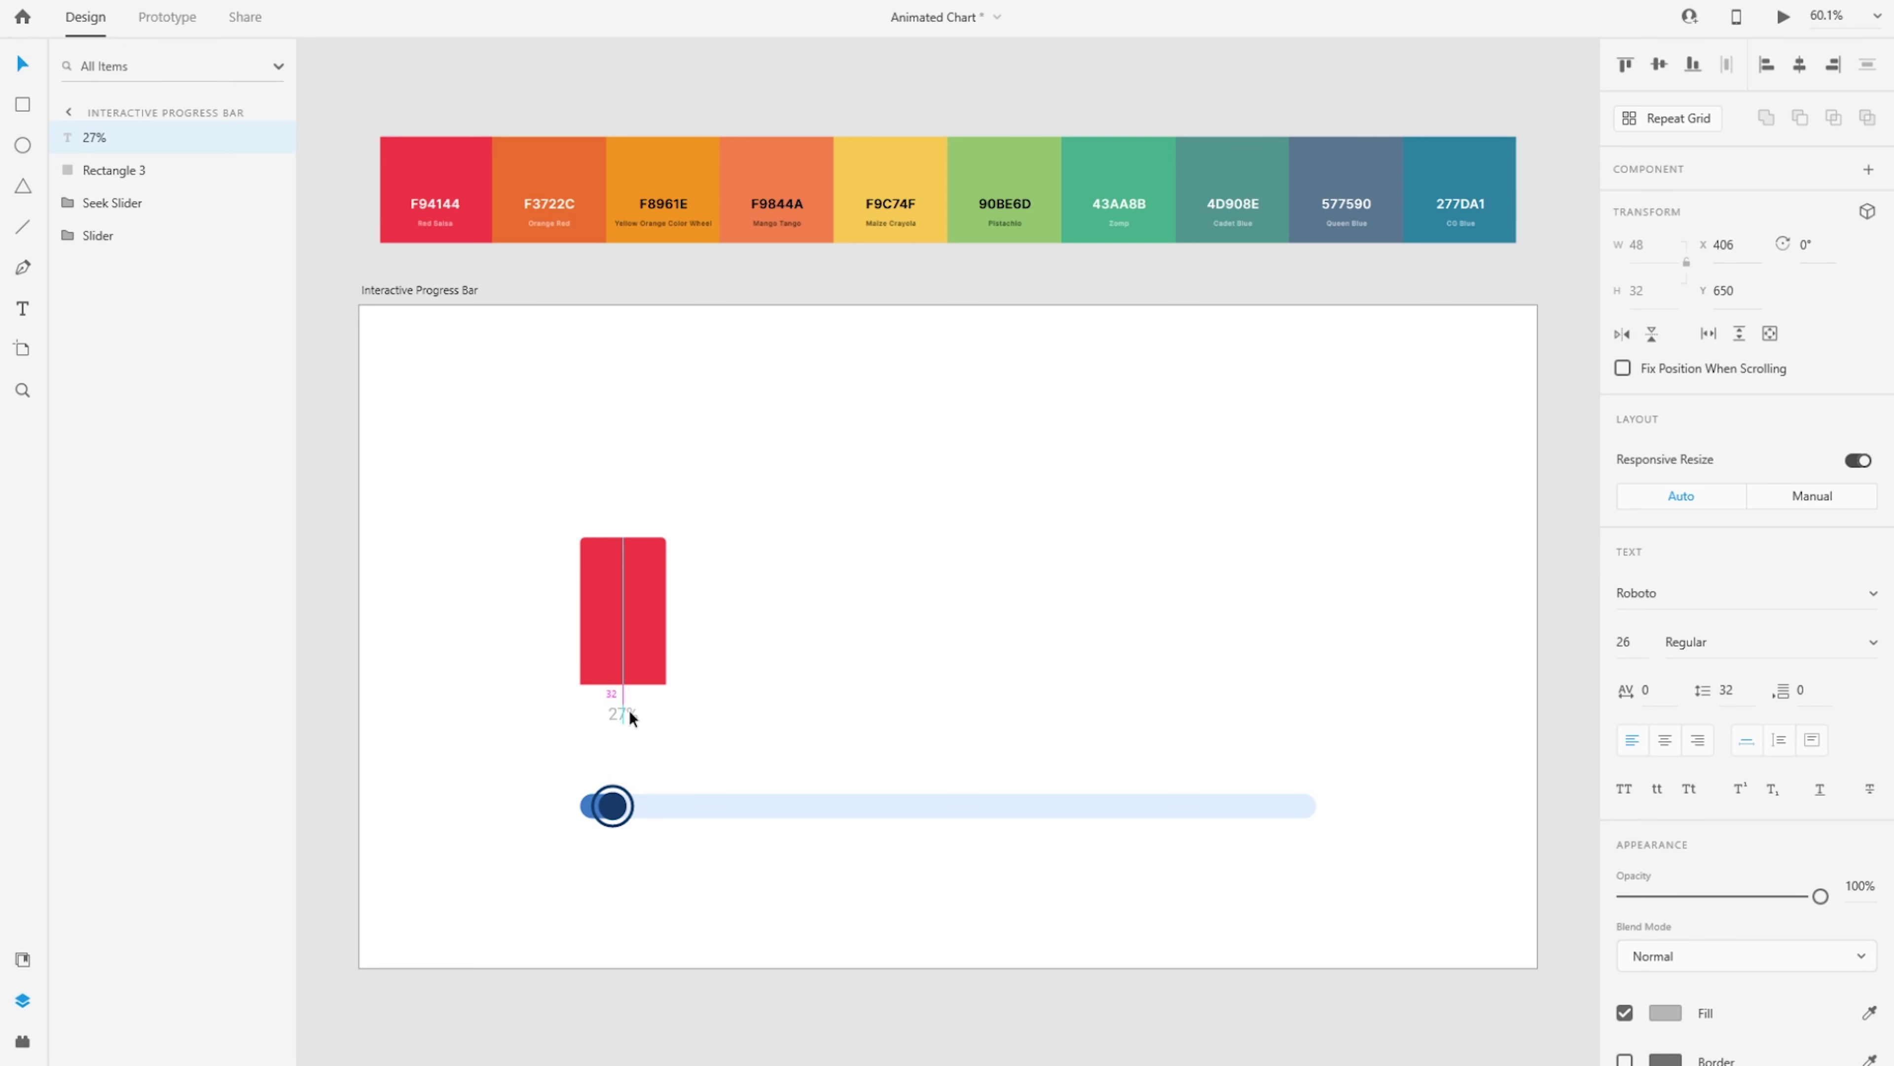
Set the font size of the 27% label to 32
{"action": "left_click", "coordinate": [1626, 641]}
{"action": "type", "text": "32"}
{"action": "key", "text": "Return"}
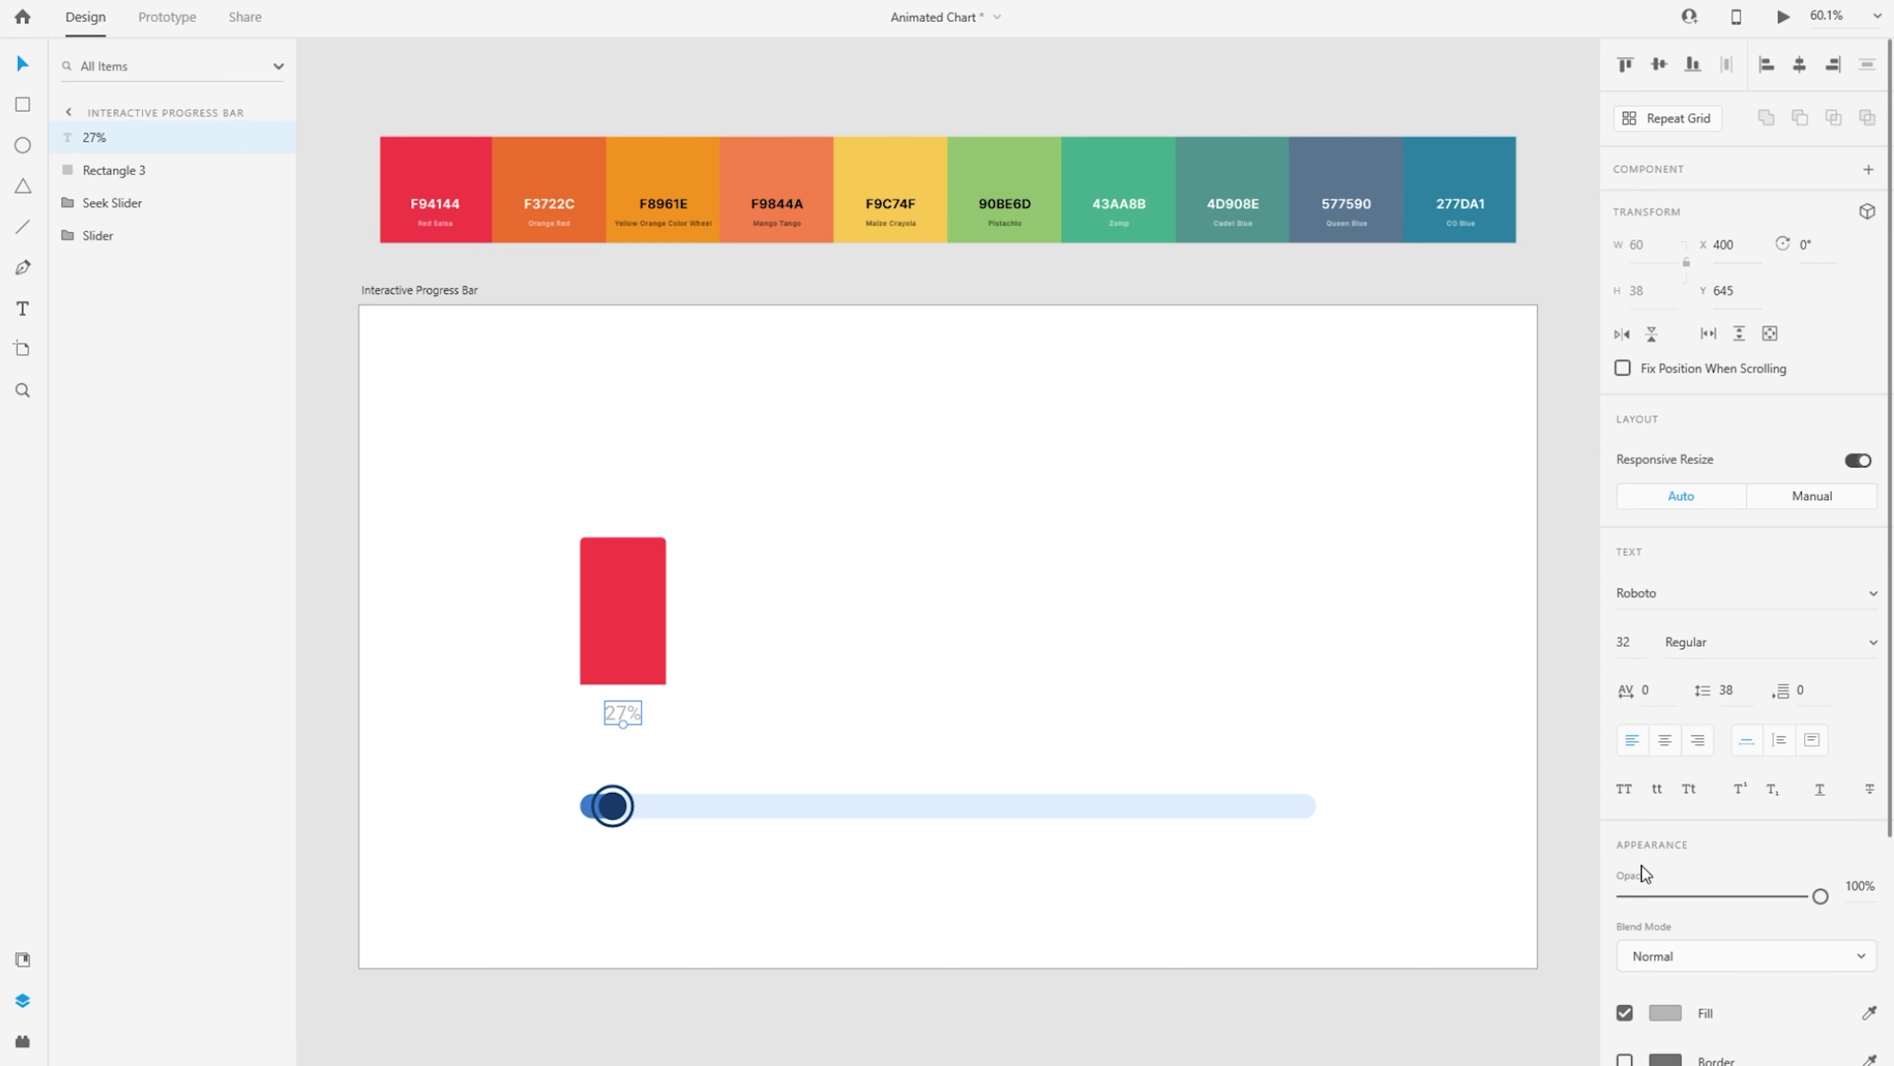
{"action": "scroll", "coordinate": [1664, 954], "scroll_direction": "down", "scroll_amount": 4}
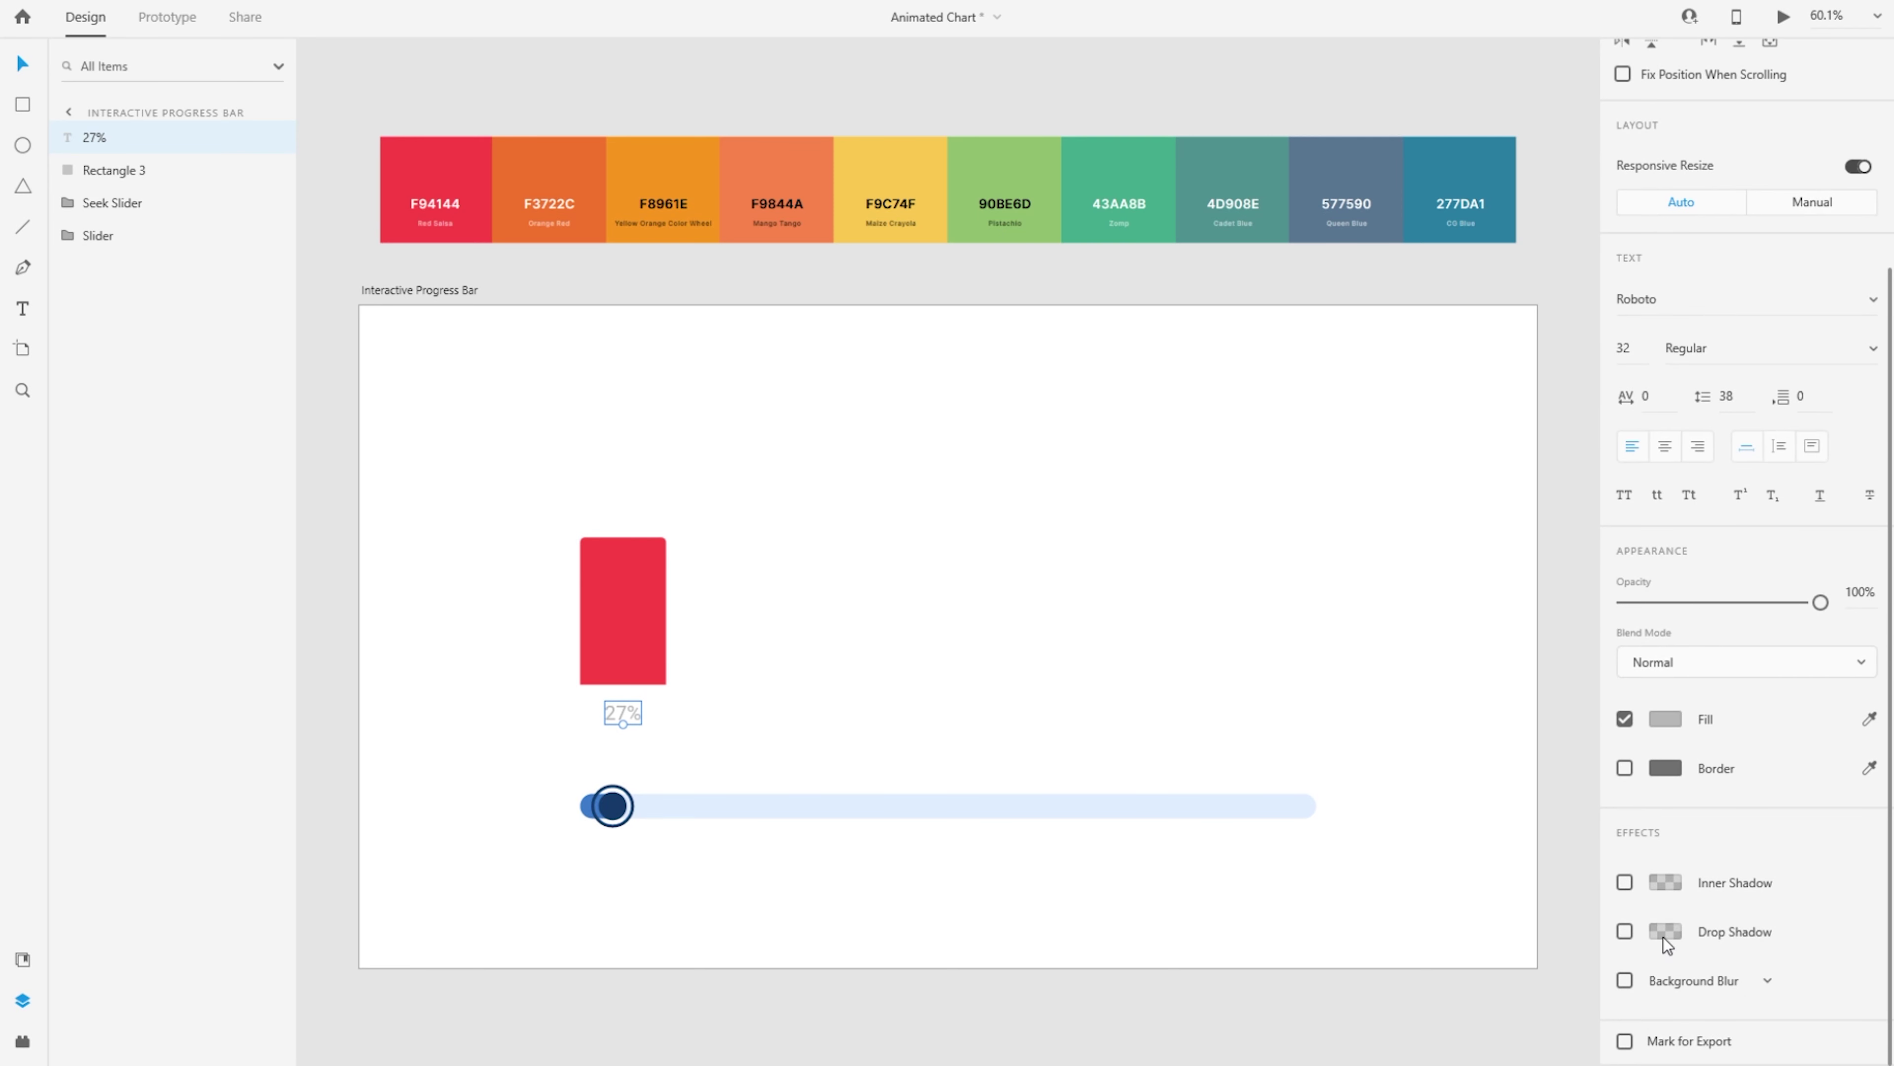
Set the fill of the 27% label to the dark grey #222222
{"action": "left_click", "coordinate": [1664, 719]}
{"action": "left_click", "coordinate": [1409, 841]}
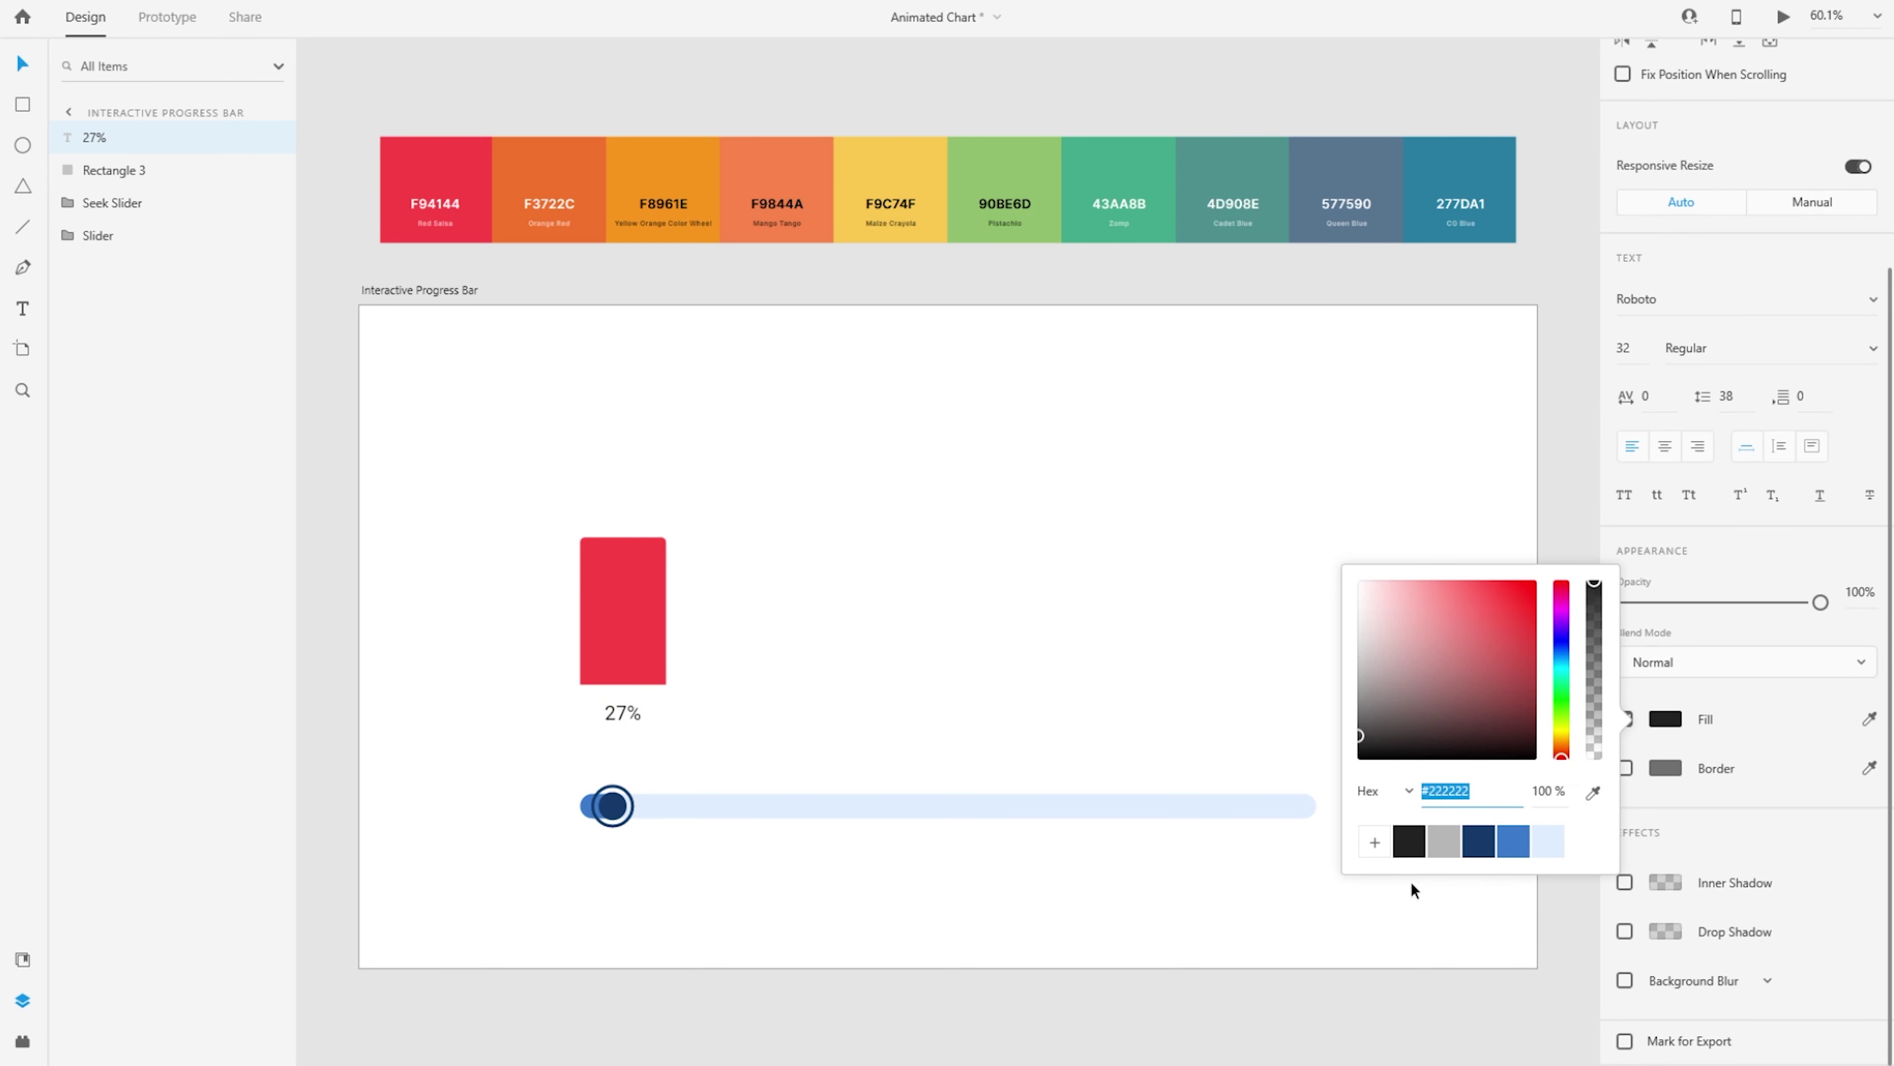
{"action": "left_click", "coordinate": [409, 698]}
{"action": "left_click", "coordinate": [615, 708]}
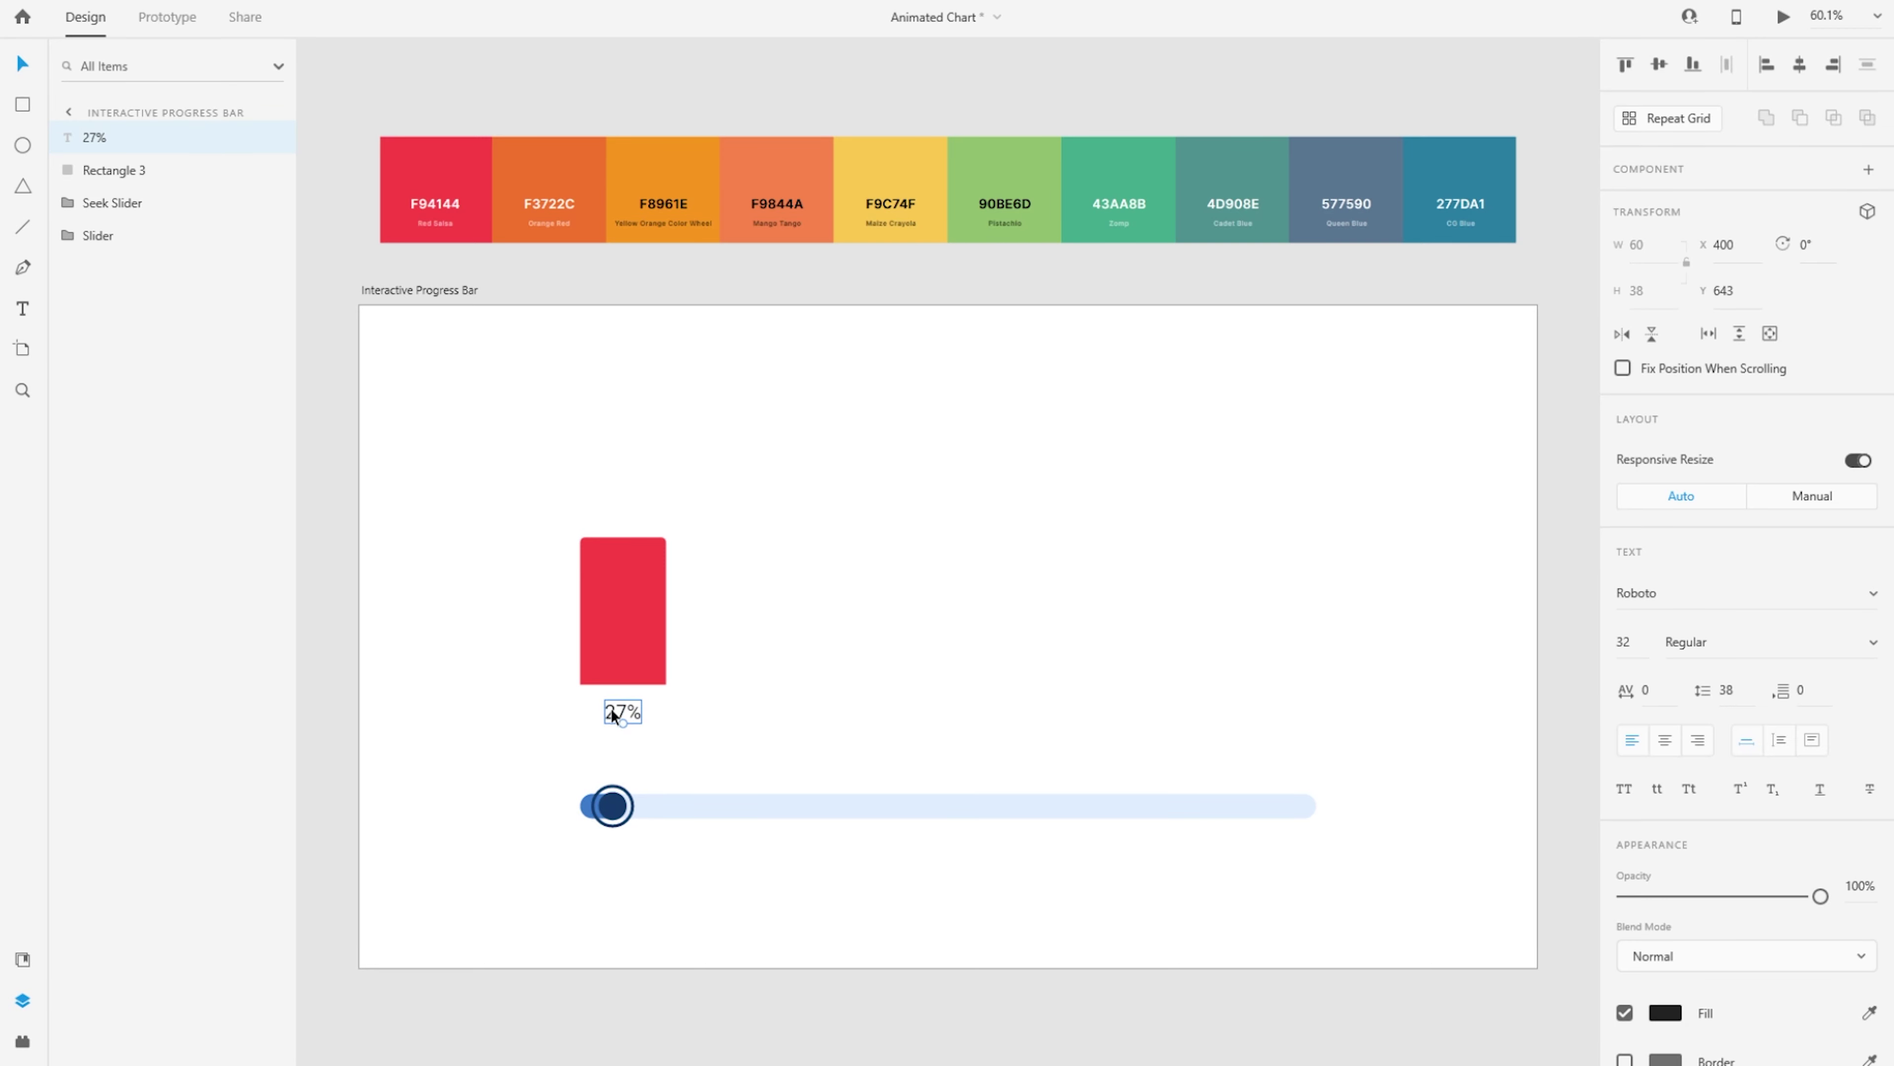
Repeat the red bar and its 27% label as a grid into a row of eight, with slightly widened gaps
{"action": "left_click_drag", "start_coordinate": [564, 649], "coordinate": [737, 755]}
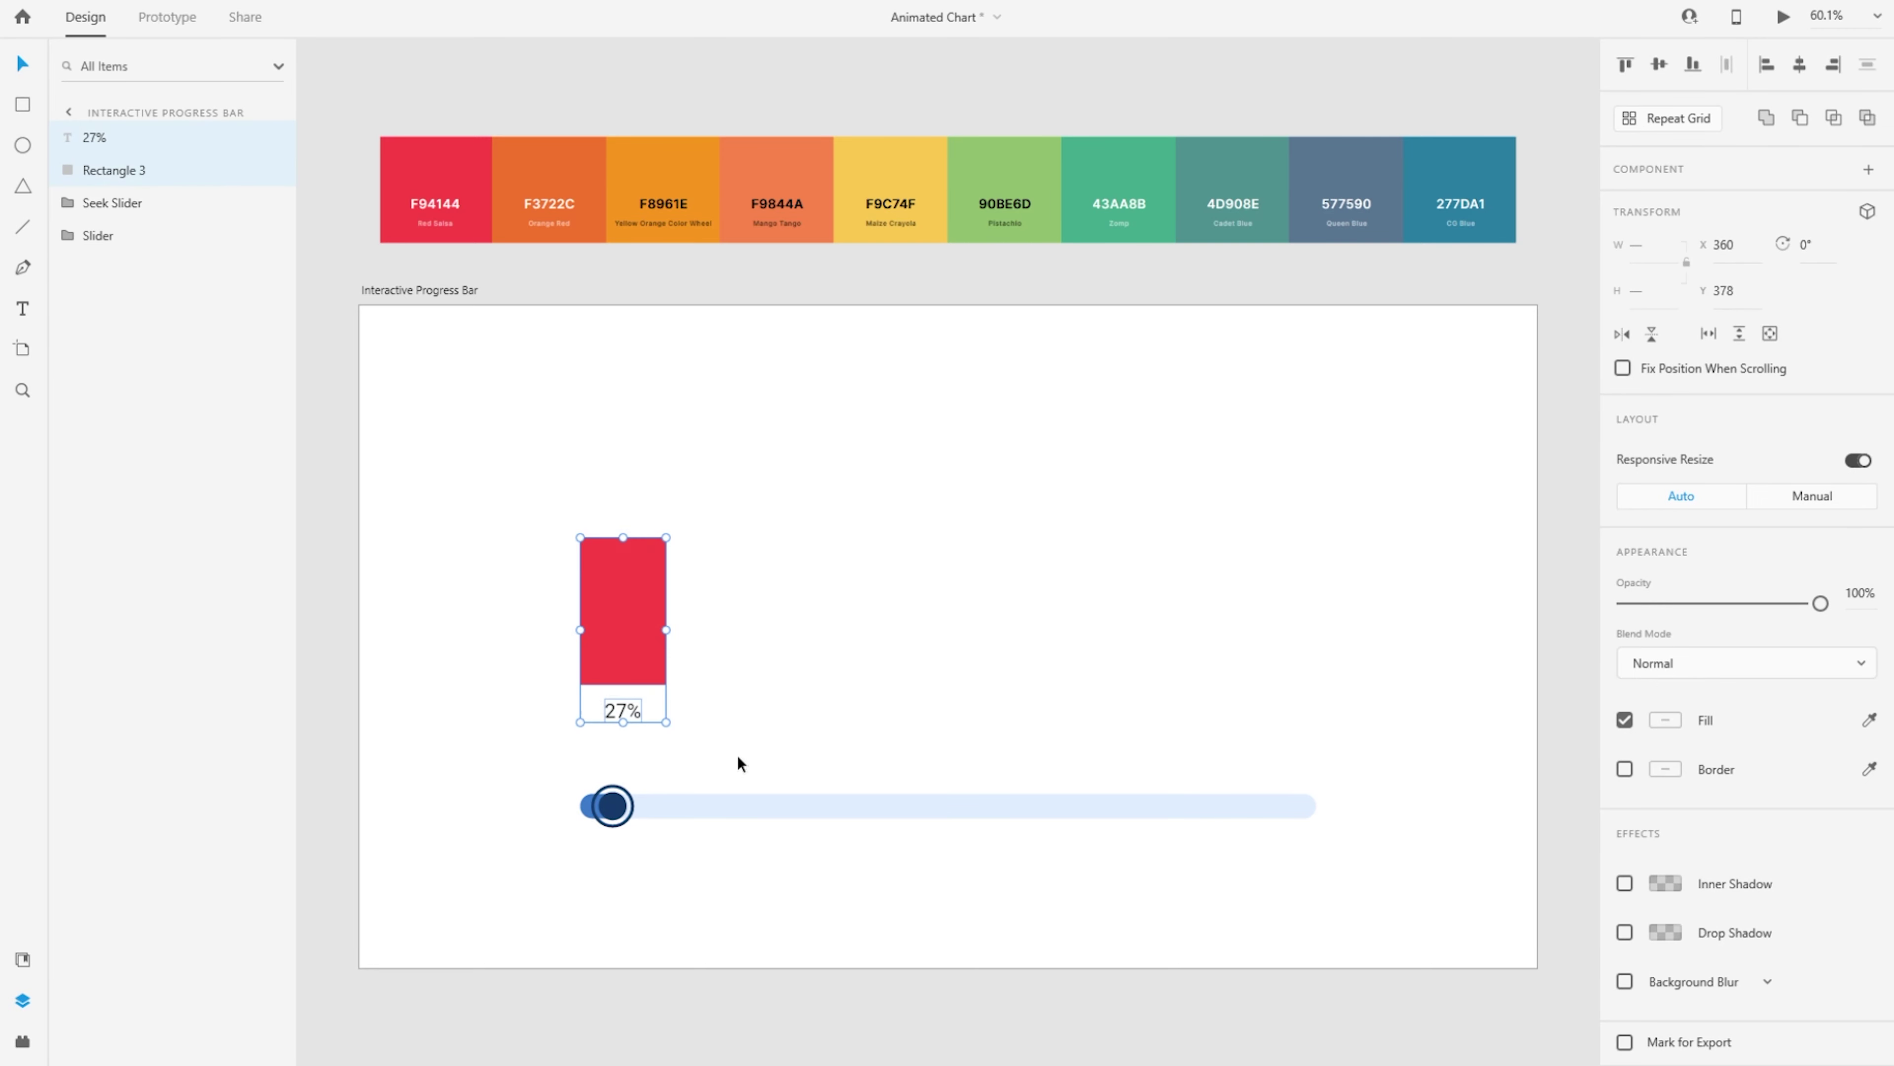
{"action": "left_click", "coordinate": [1674, 124]}
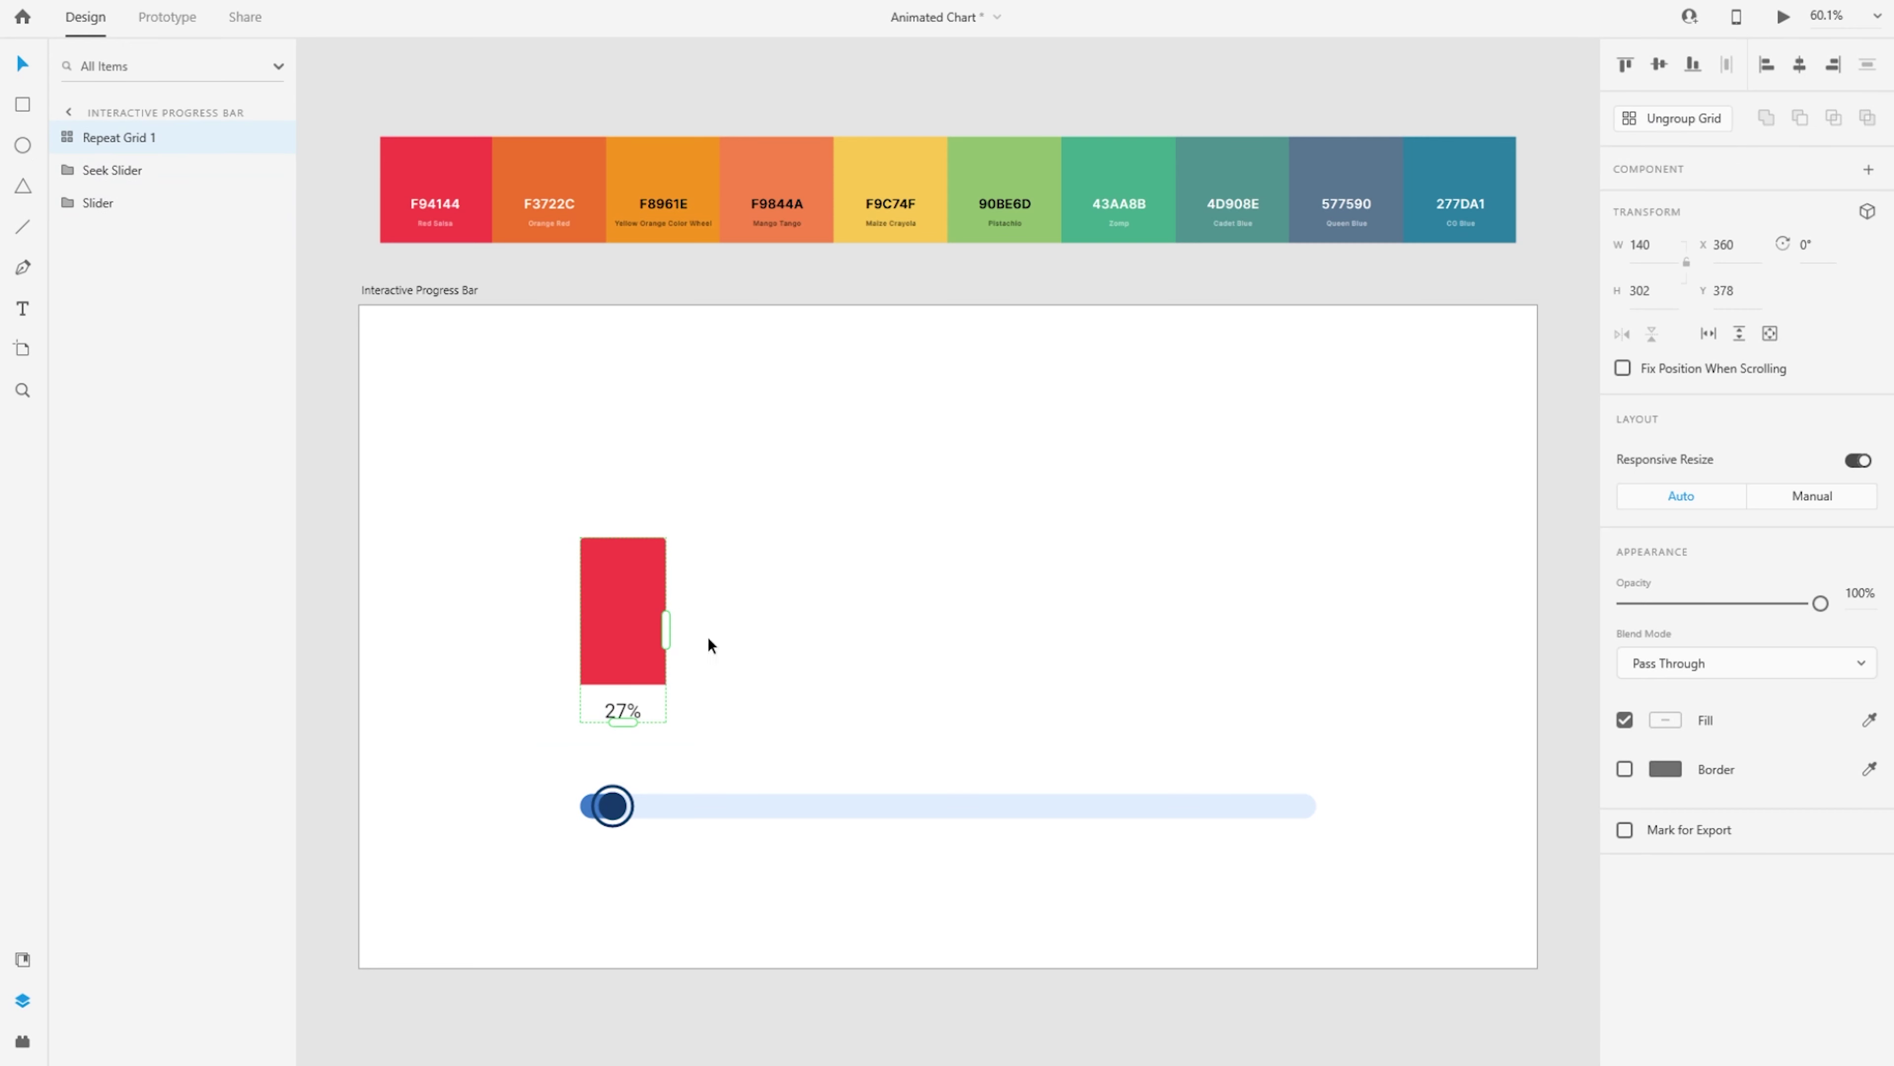
{"action": "left_click_drag", "start_coordinate": [662, 629], "coordinate": [1354, 629]}
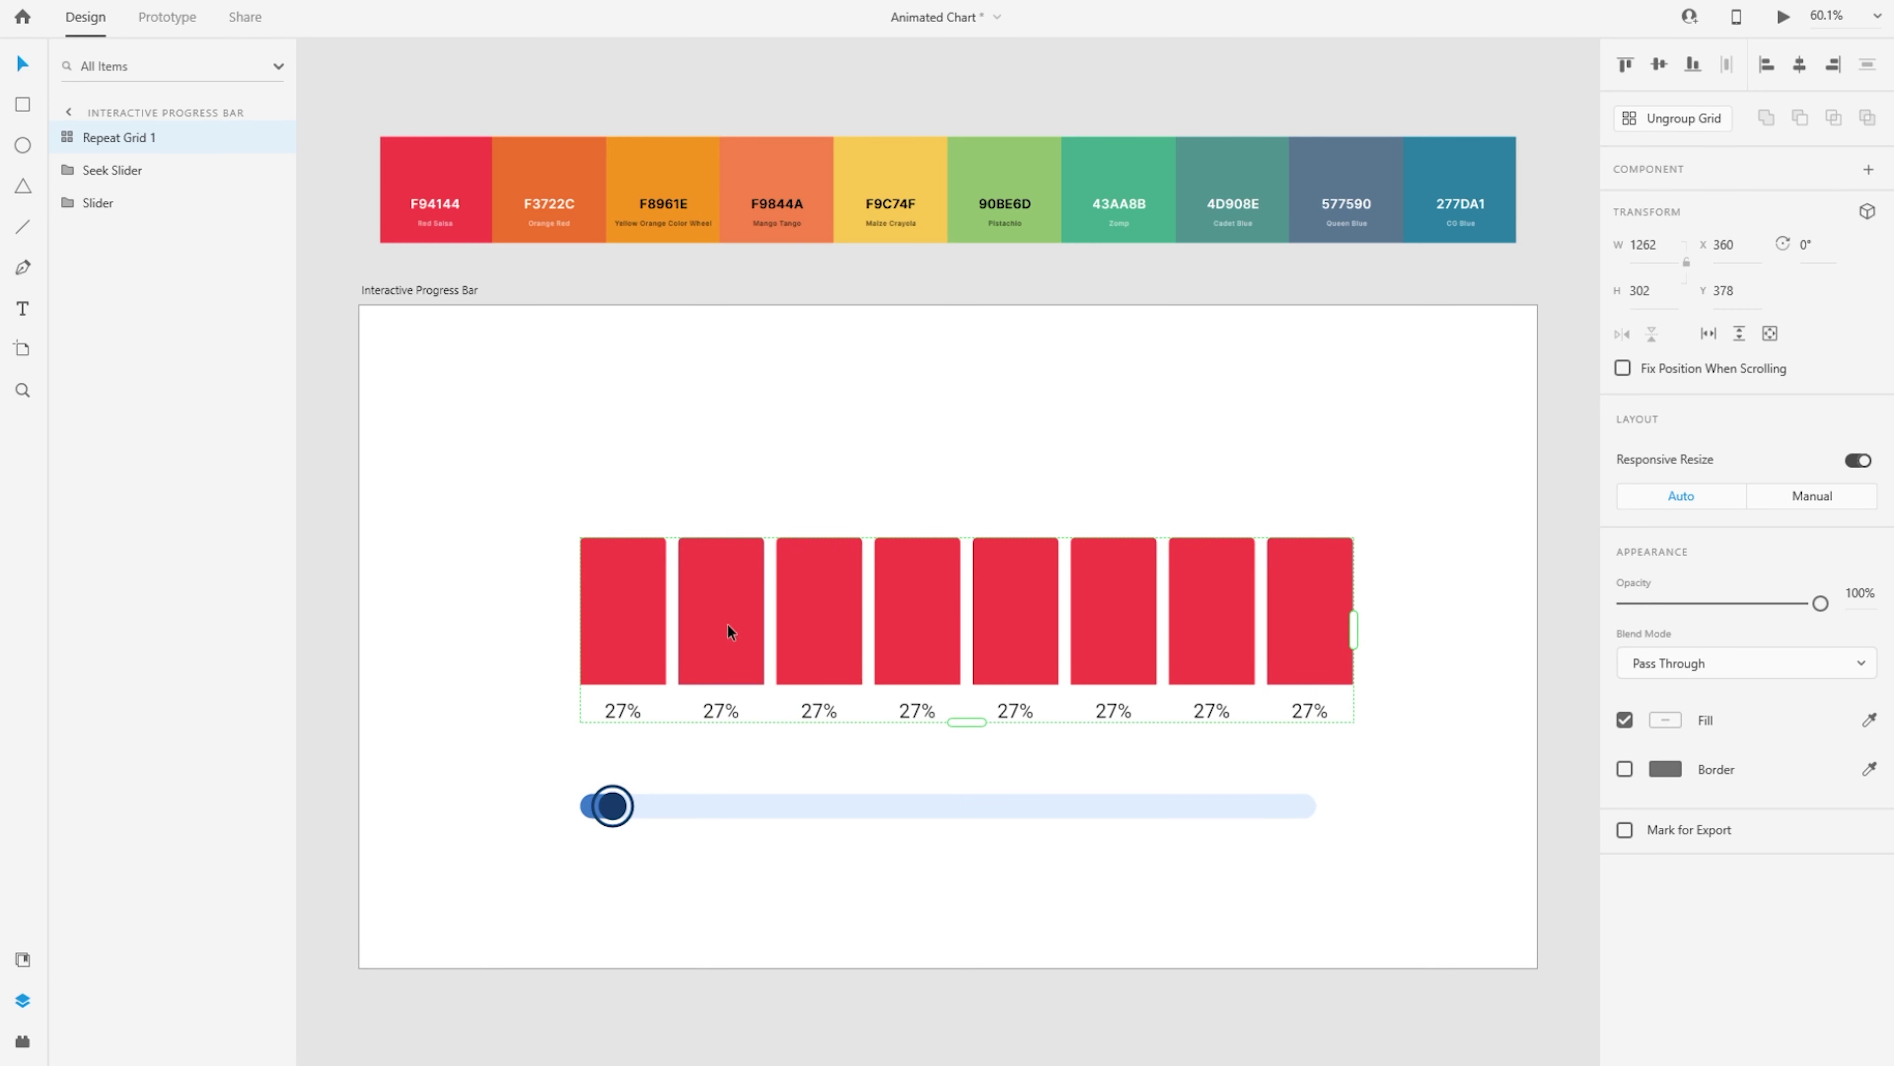
{"action": "left_click_drag", "start_coordinate": [667, 620], "coordinate": [670, 621]}
{"action": "left_click", "coordinate": [1123, 734]}
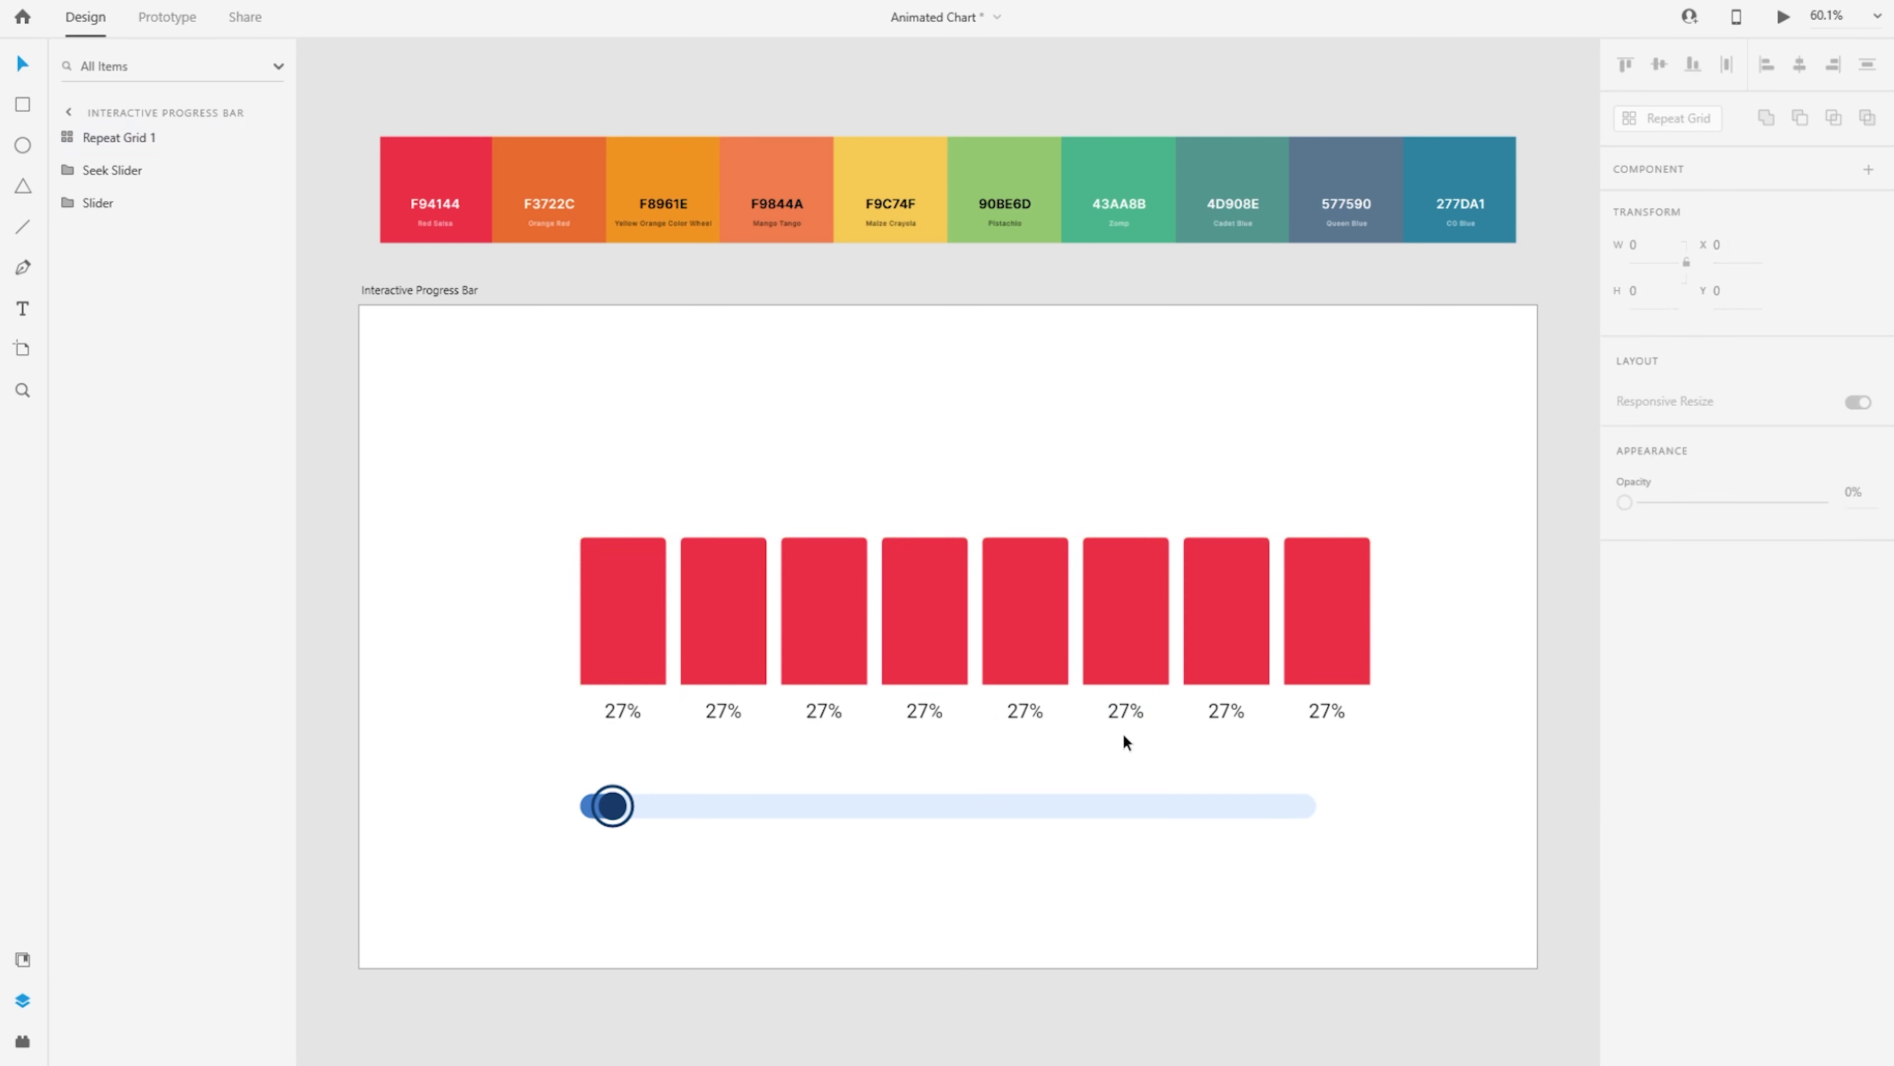
Move the row of bars to X 316, Y 287, centred above the slider, and ungroup the repeat grid
{"action": "left_click_drag", "start_coordinate": [1035, 624], "coordinate": [1006, 604]}
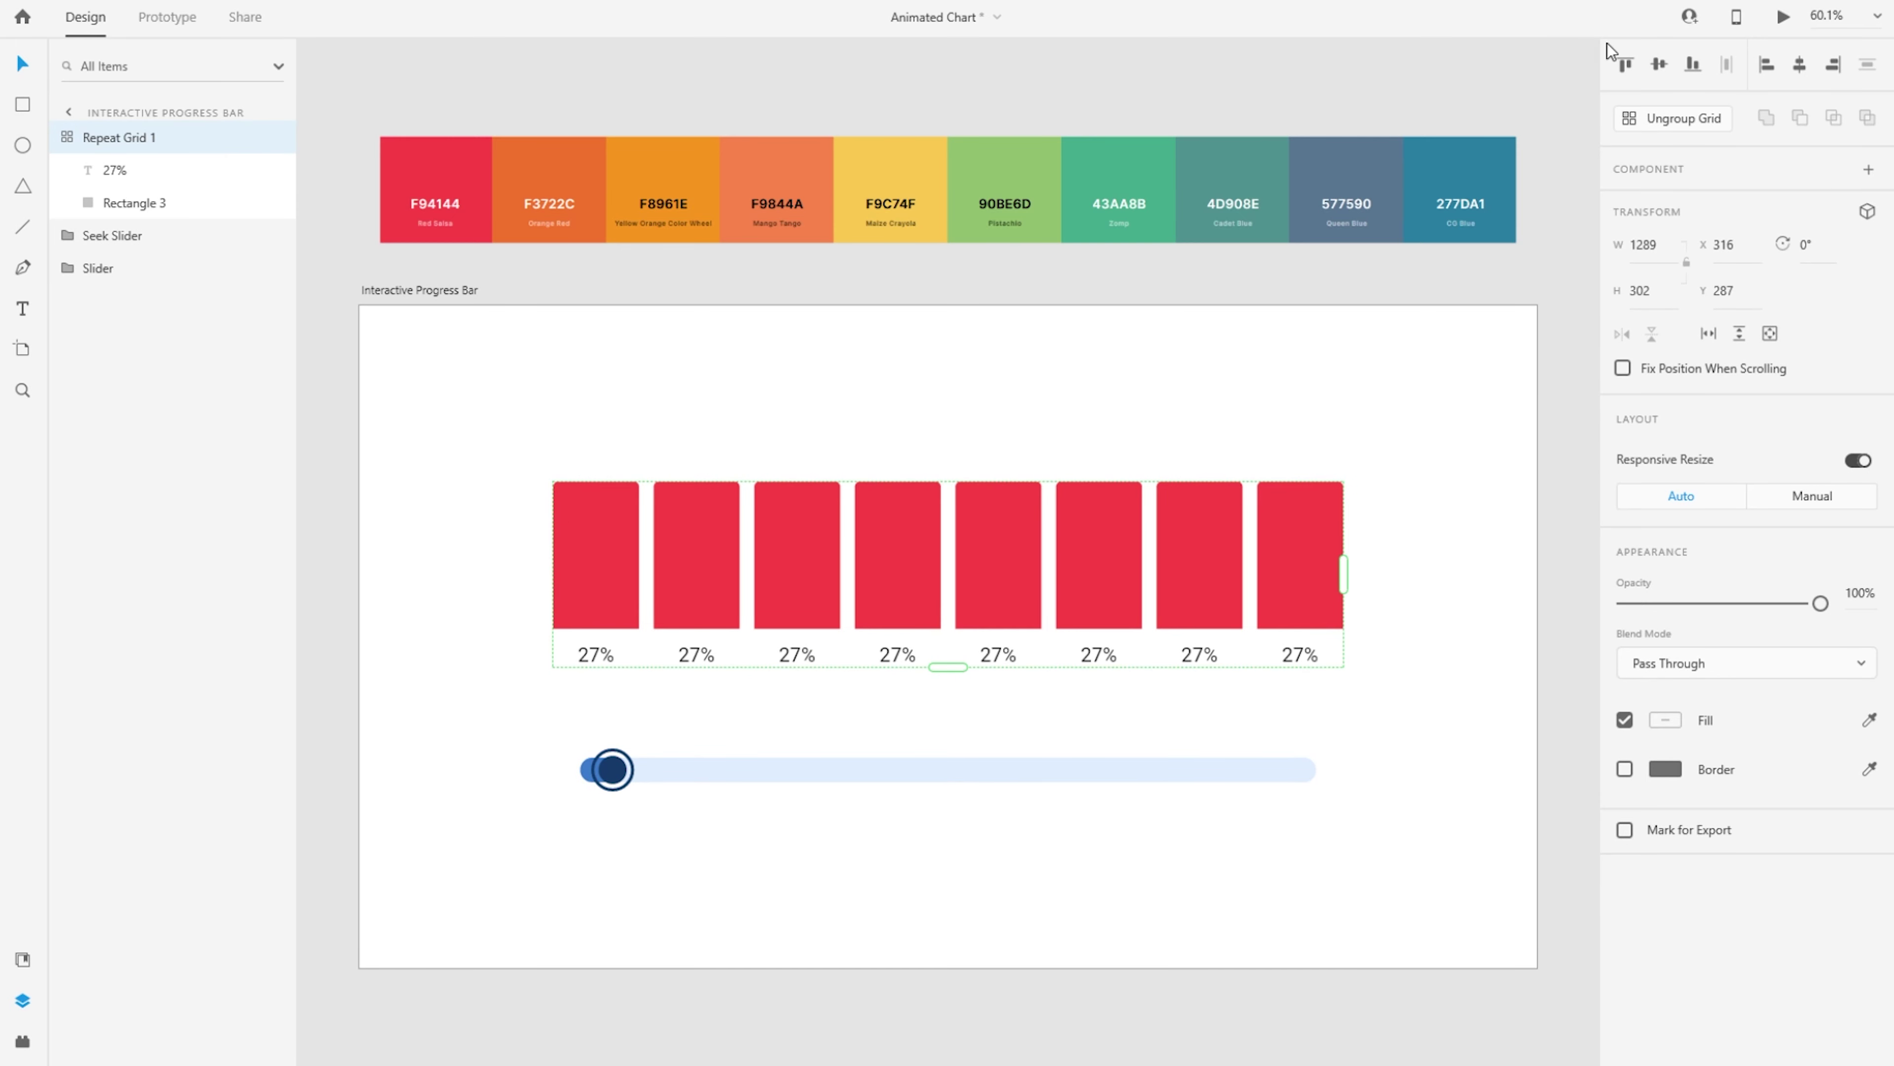
{"action": "left_click", "coordinate": [1683, 120]}
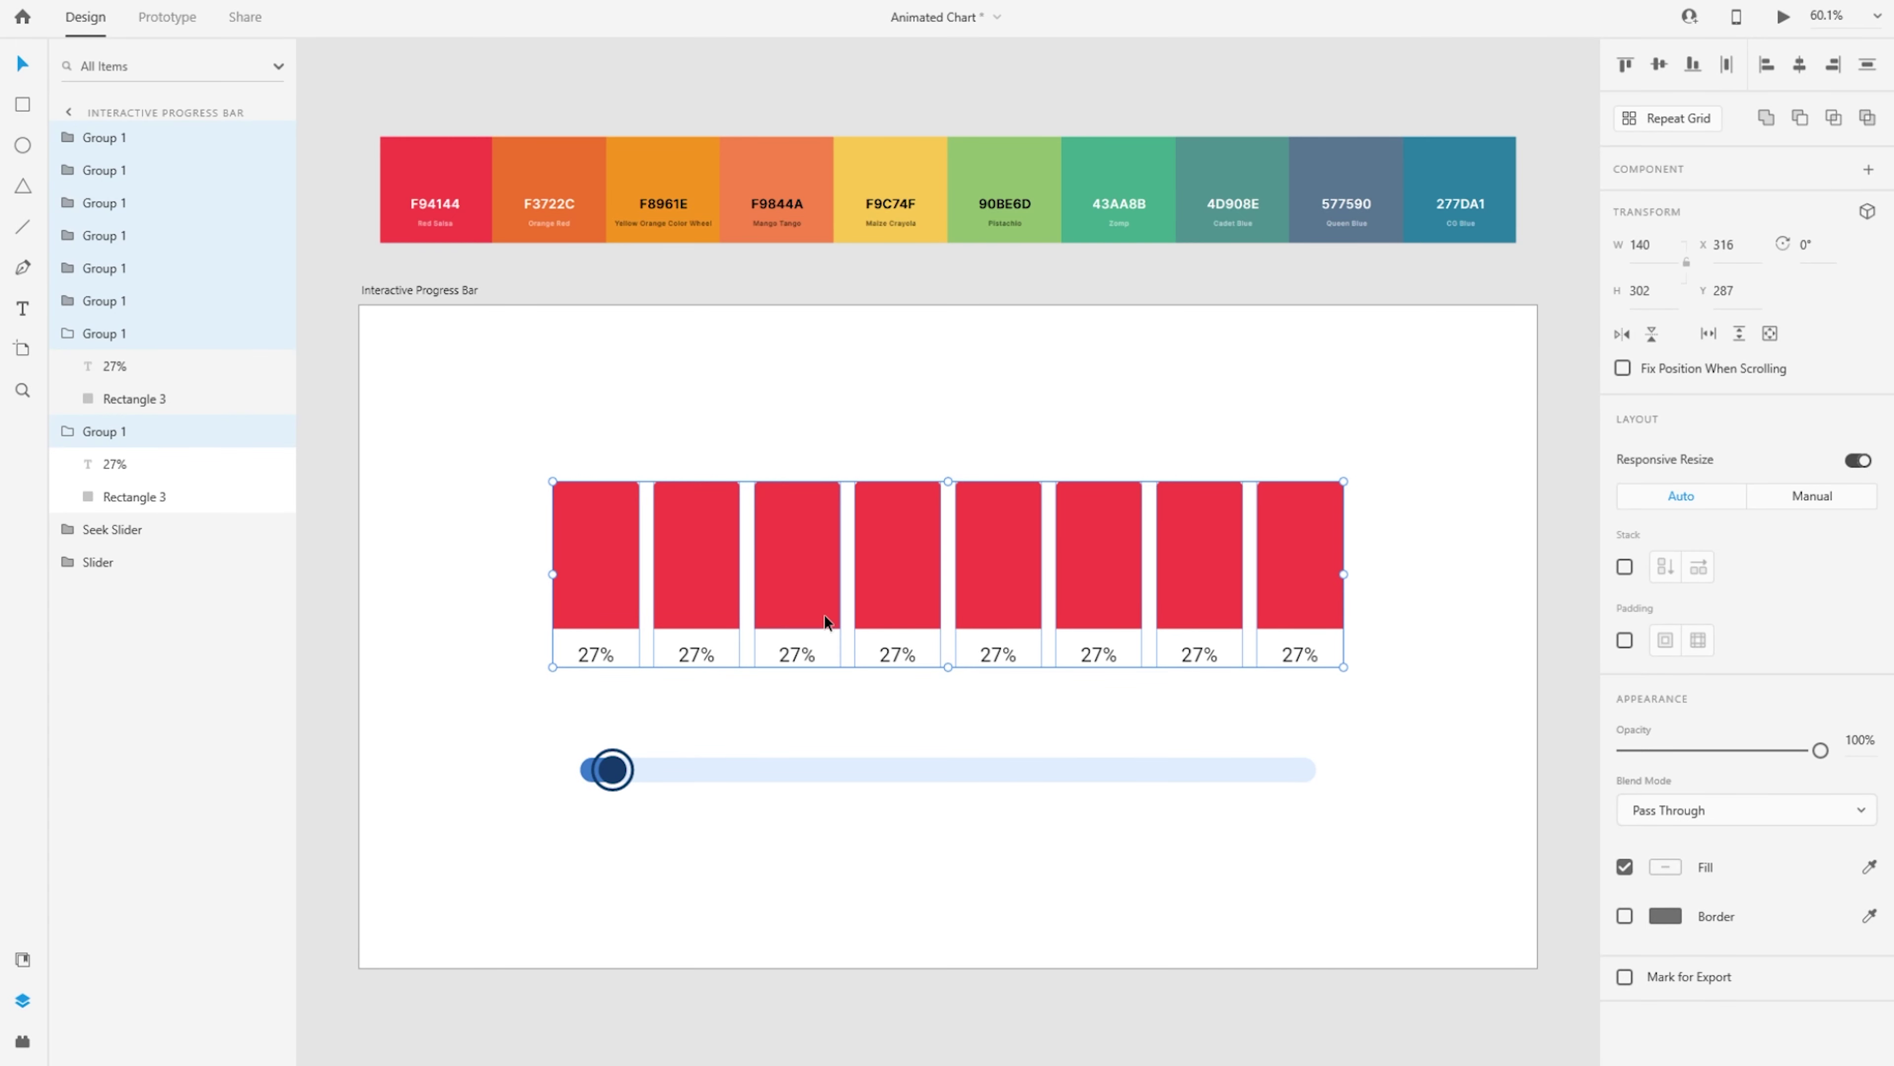
{"action": "left_click", "coordinate": [851, 620]}
Fill the second bar with the orange F3722C sampled from the palette
{"action": "double_click", "coordinate": [685, 573]}
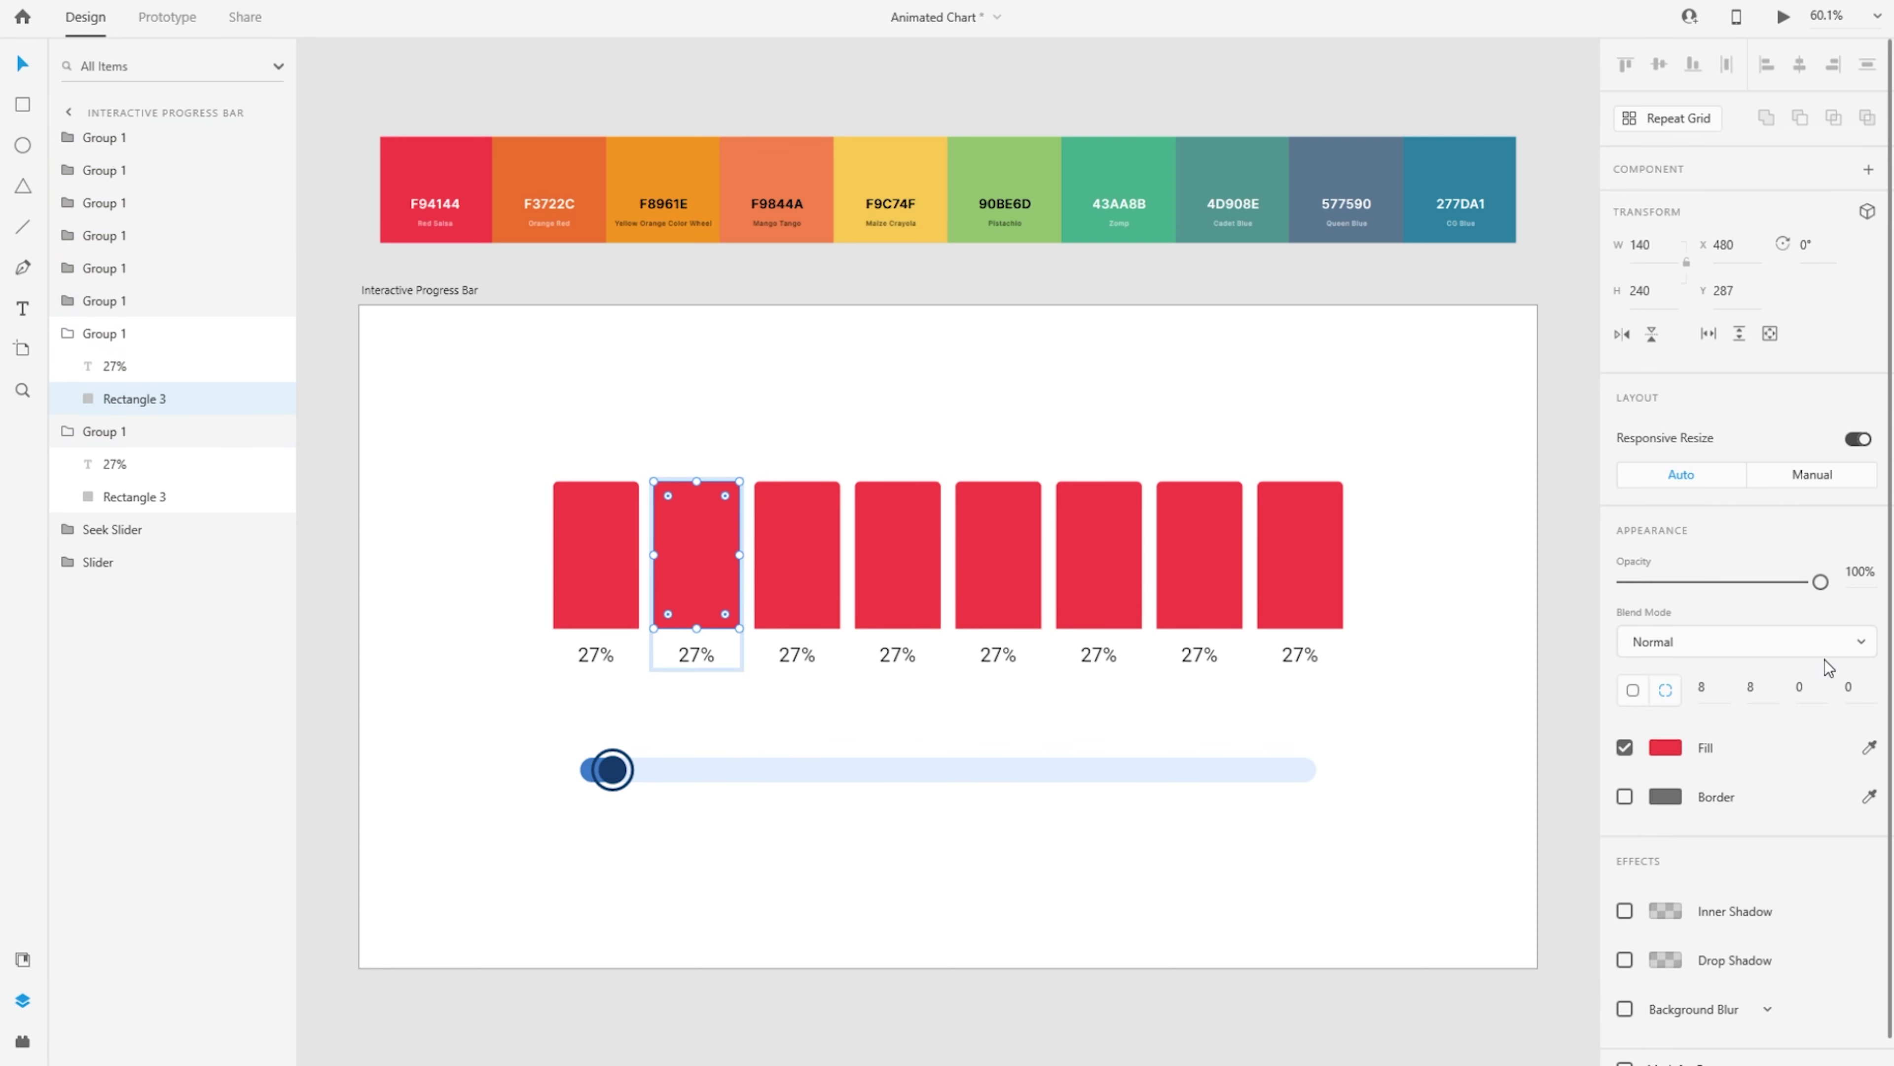
{"action": "left_click", "coordinate": [1869, 747]}
{"action": "left_click", "coordinate": [541, 183]}
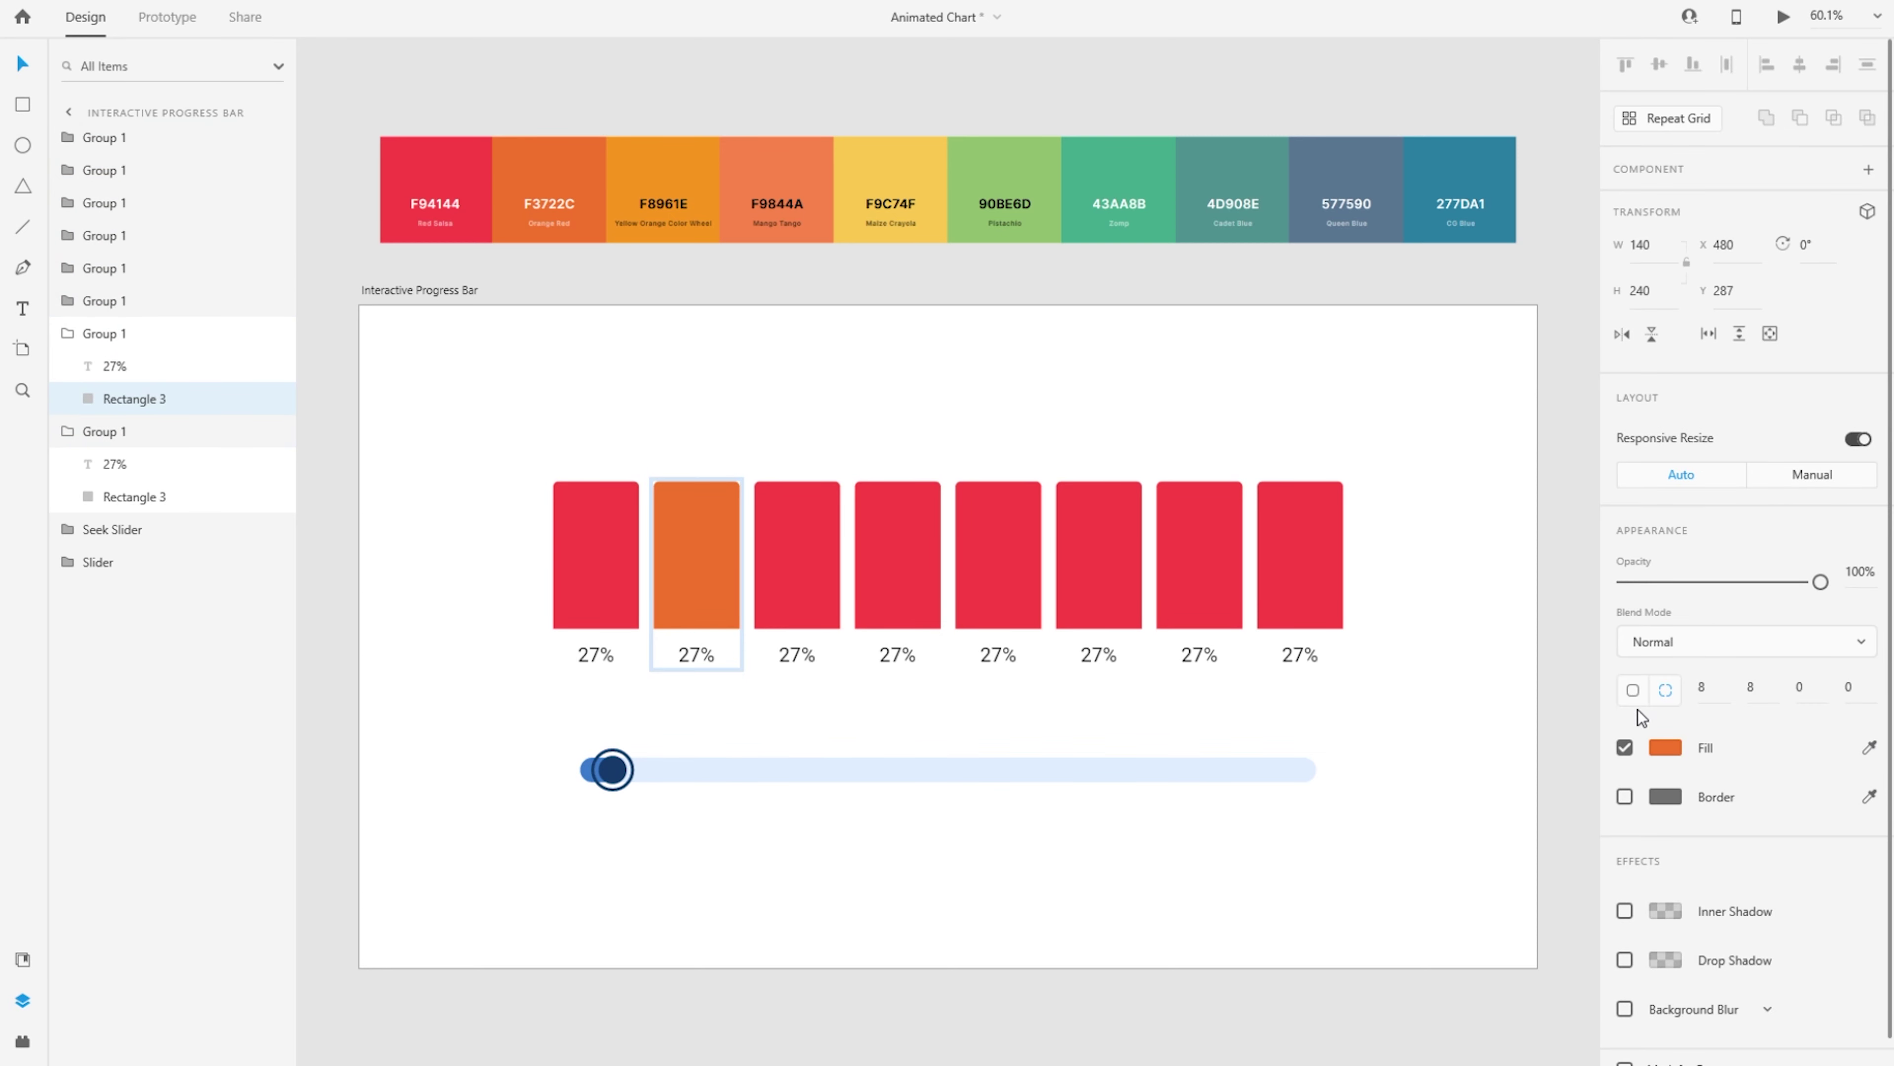
Fill the third bar with the yellow F9C74F sampled from the palette
{"action": "left_click", "coordinate": [784, 510]}
{"action": "double_click", "coordinate": [785, 510]}
{"action": "left_click", "coordinate": [1869, 747]}
{"action": "left_click", "coordinate": [828, 179]}
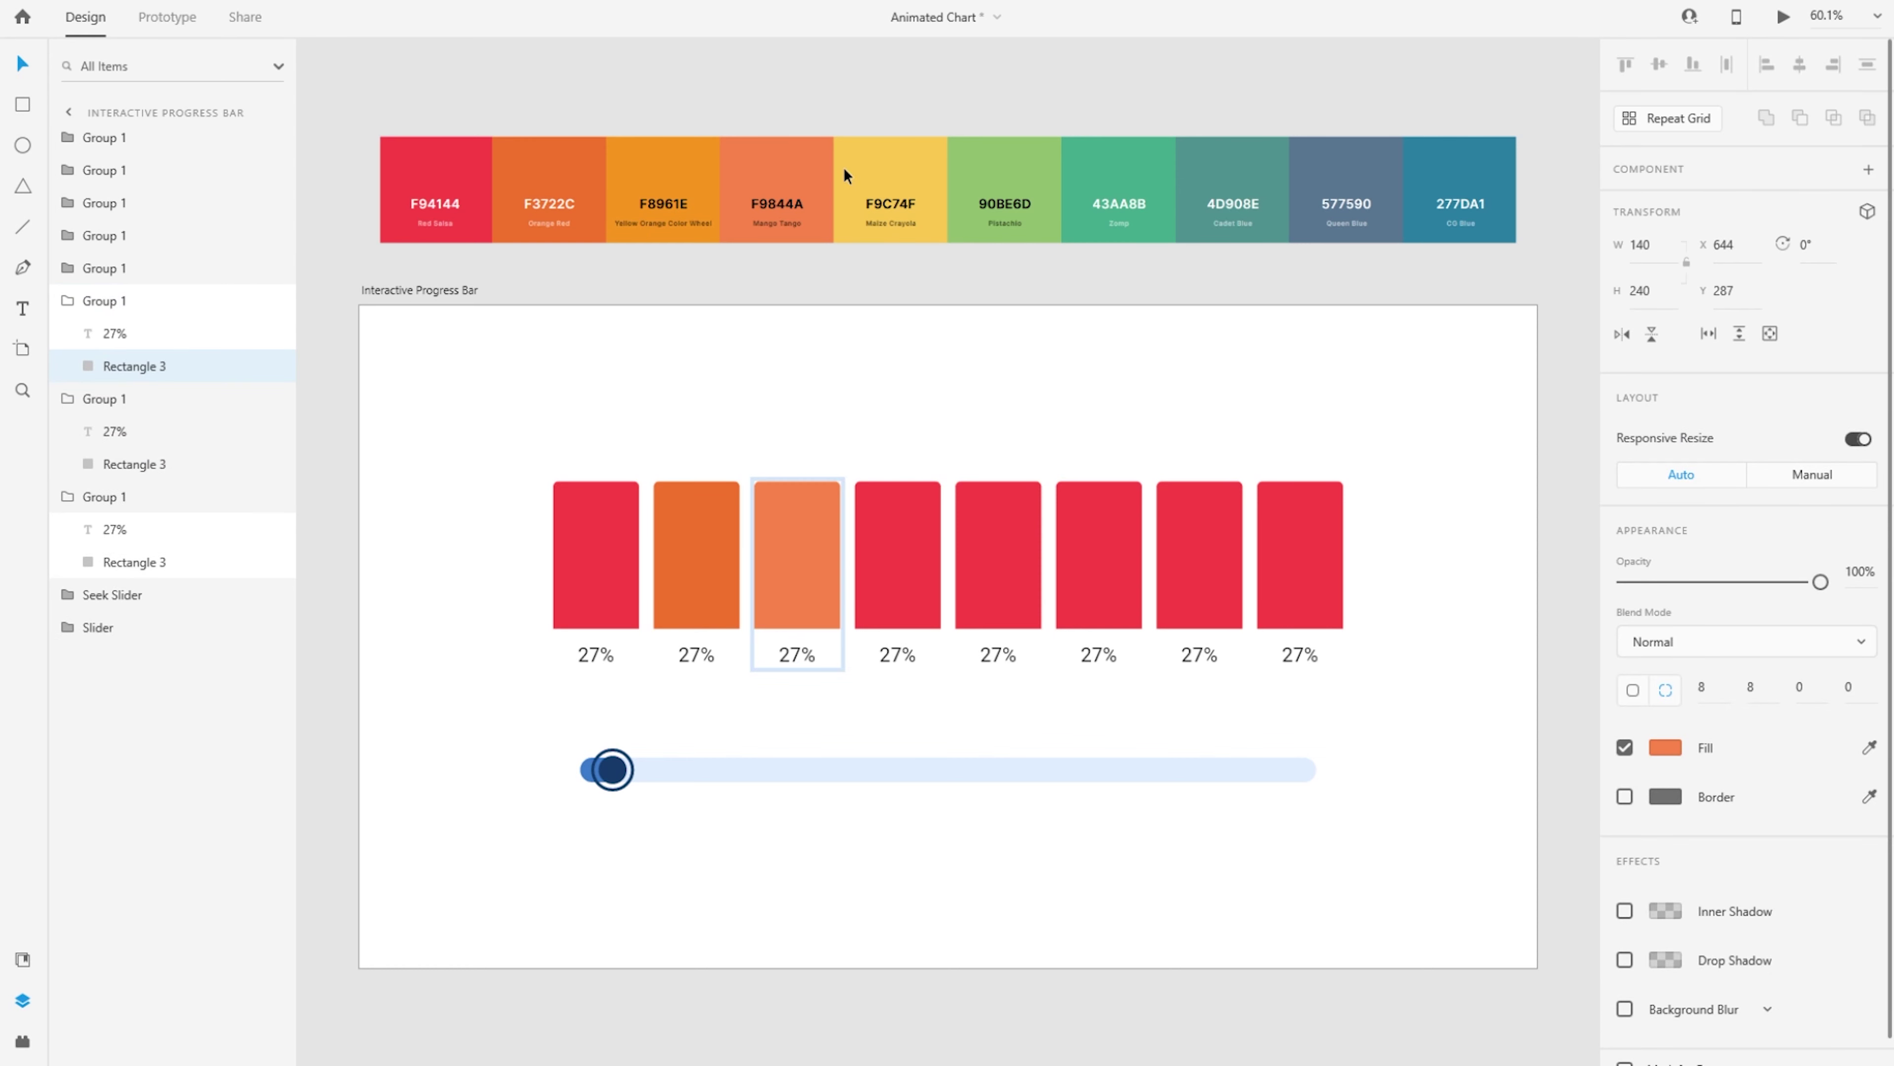
{"action": "left_click", "coordinate": [1870, 747]}
{"action": "left_click", "coordinate": [880, 173]}
Fill the fourth bar with the green 90BE6D and the fifth with 43AA8B, both sampled from the palette
{"action": "double_click", "coordinate": [899, 567]}
{"action": "left_click", "coordinate": [1869, 747]}
{"action": "left_click", "coordinate": [978, 170]}
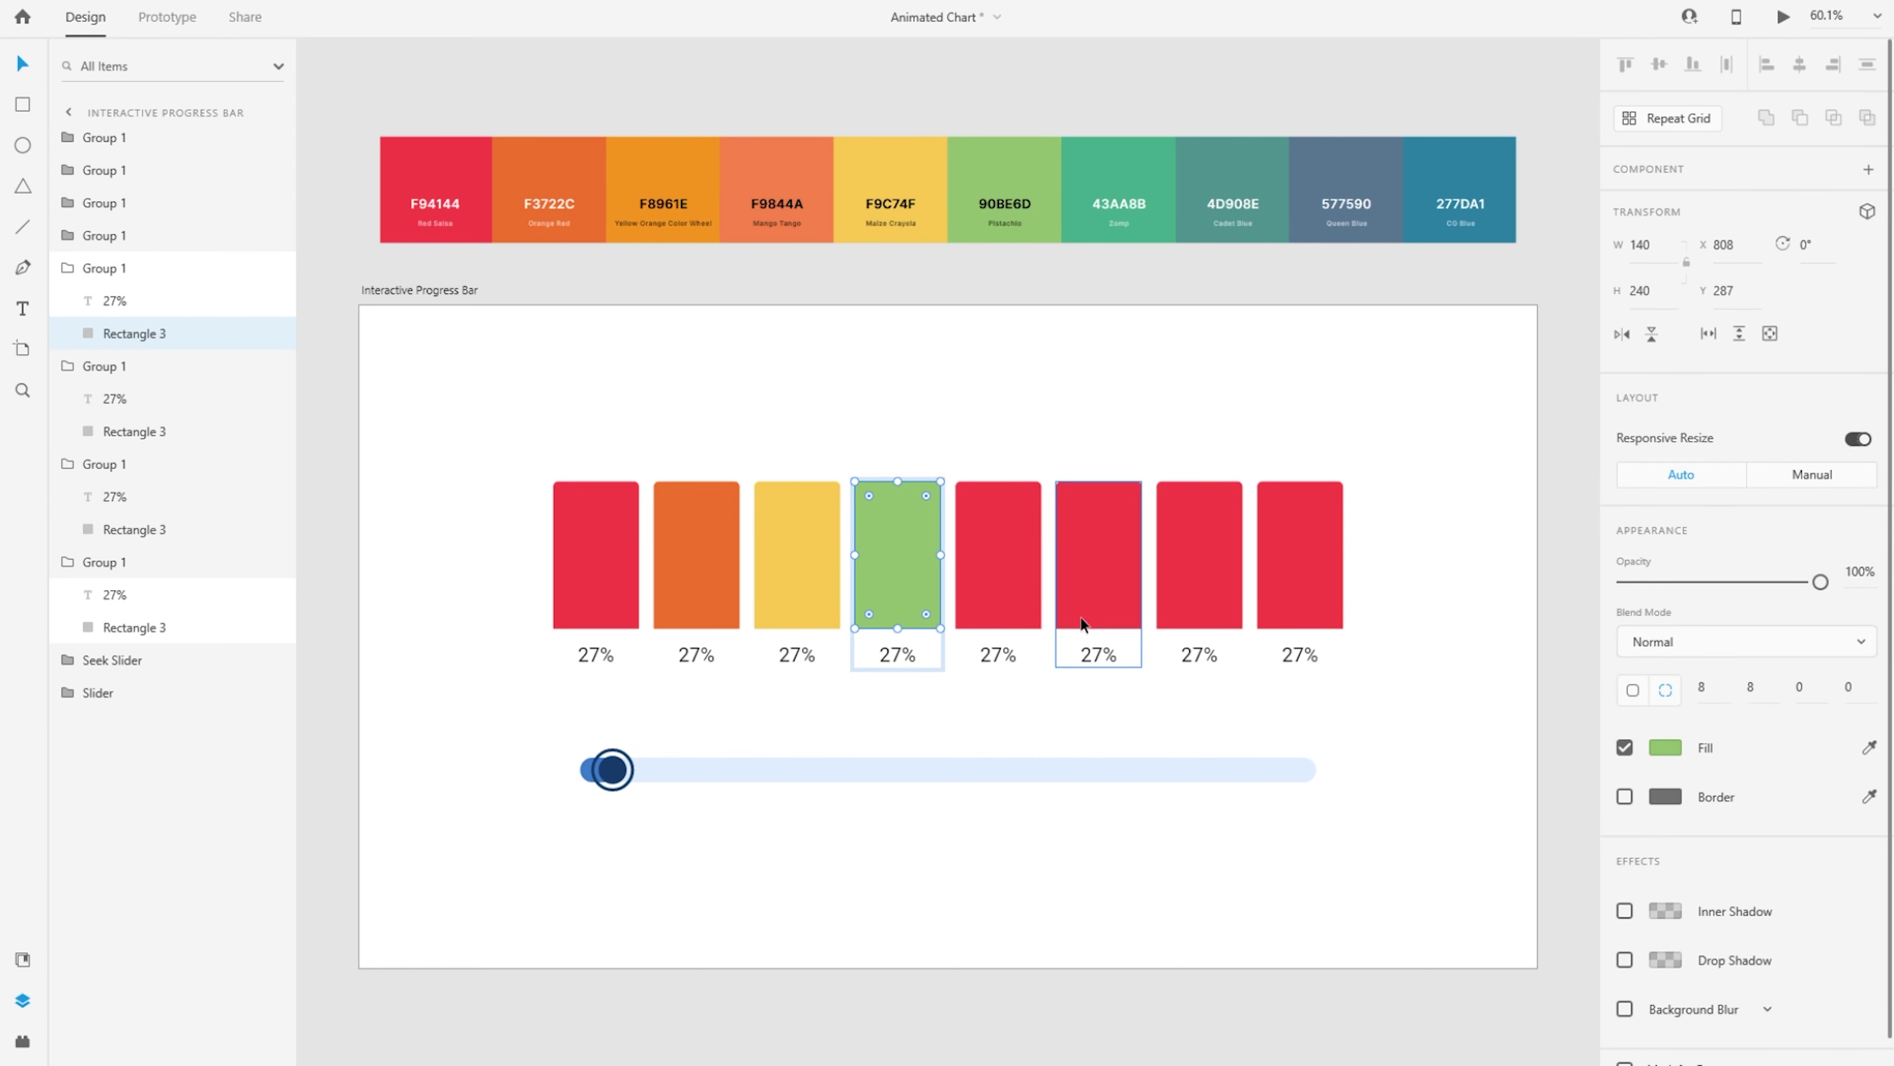
{"action": "double_click", "coordinate": [992, 537]}
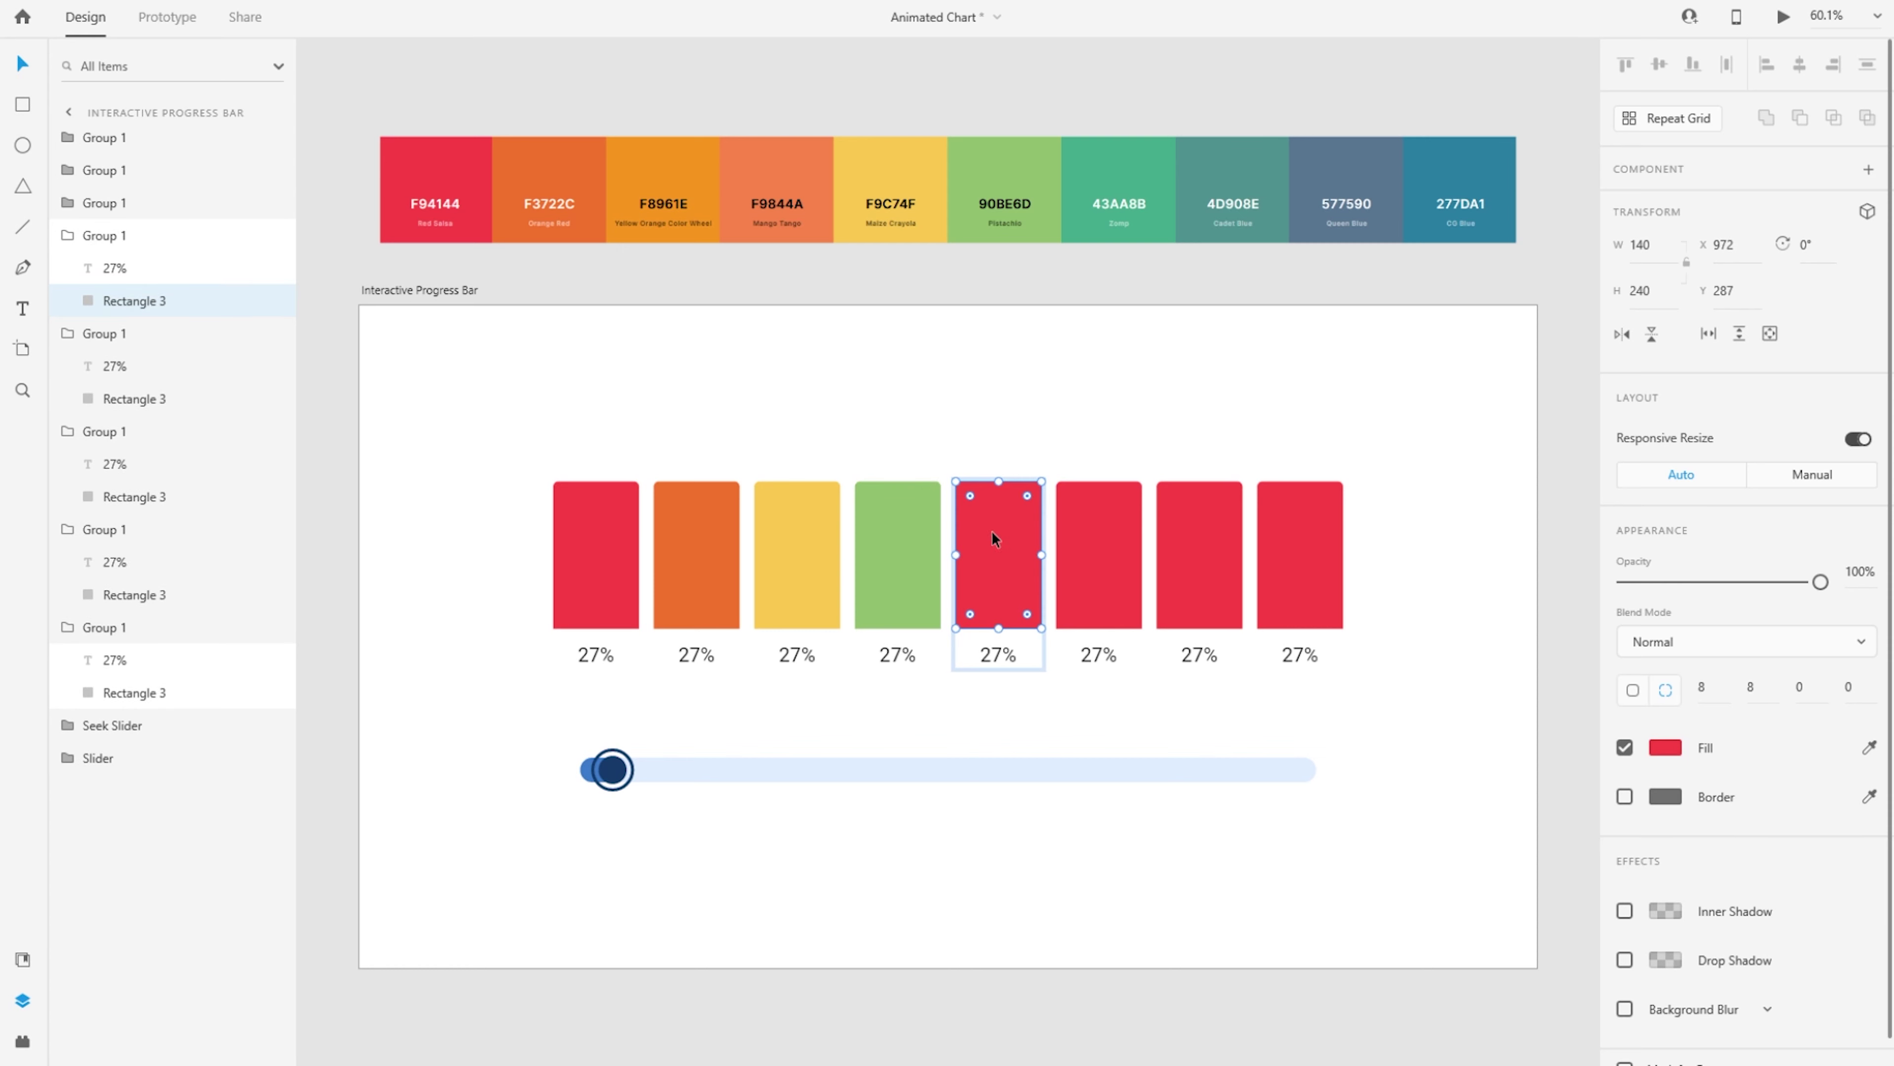
{"action": "left_click", "coordinate": [1869, 747]}
{"action": "left_click", "coordinate": [1119, 190]}
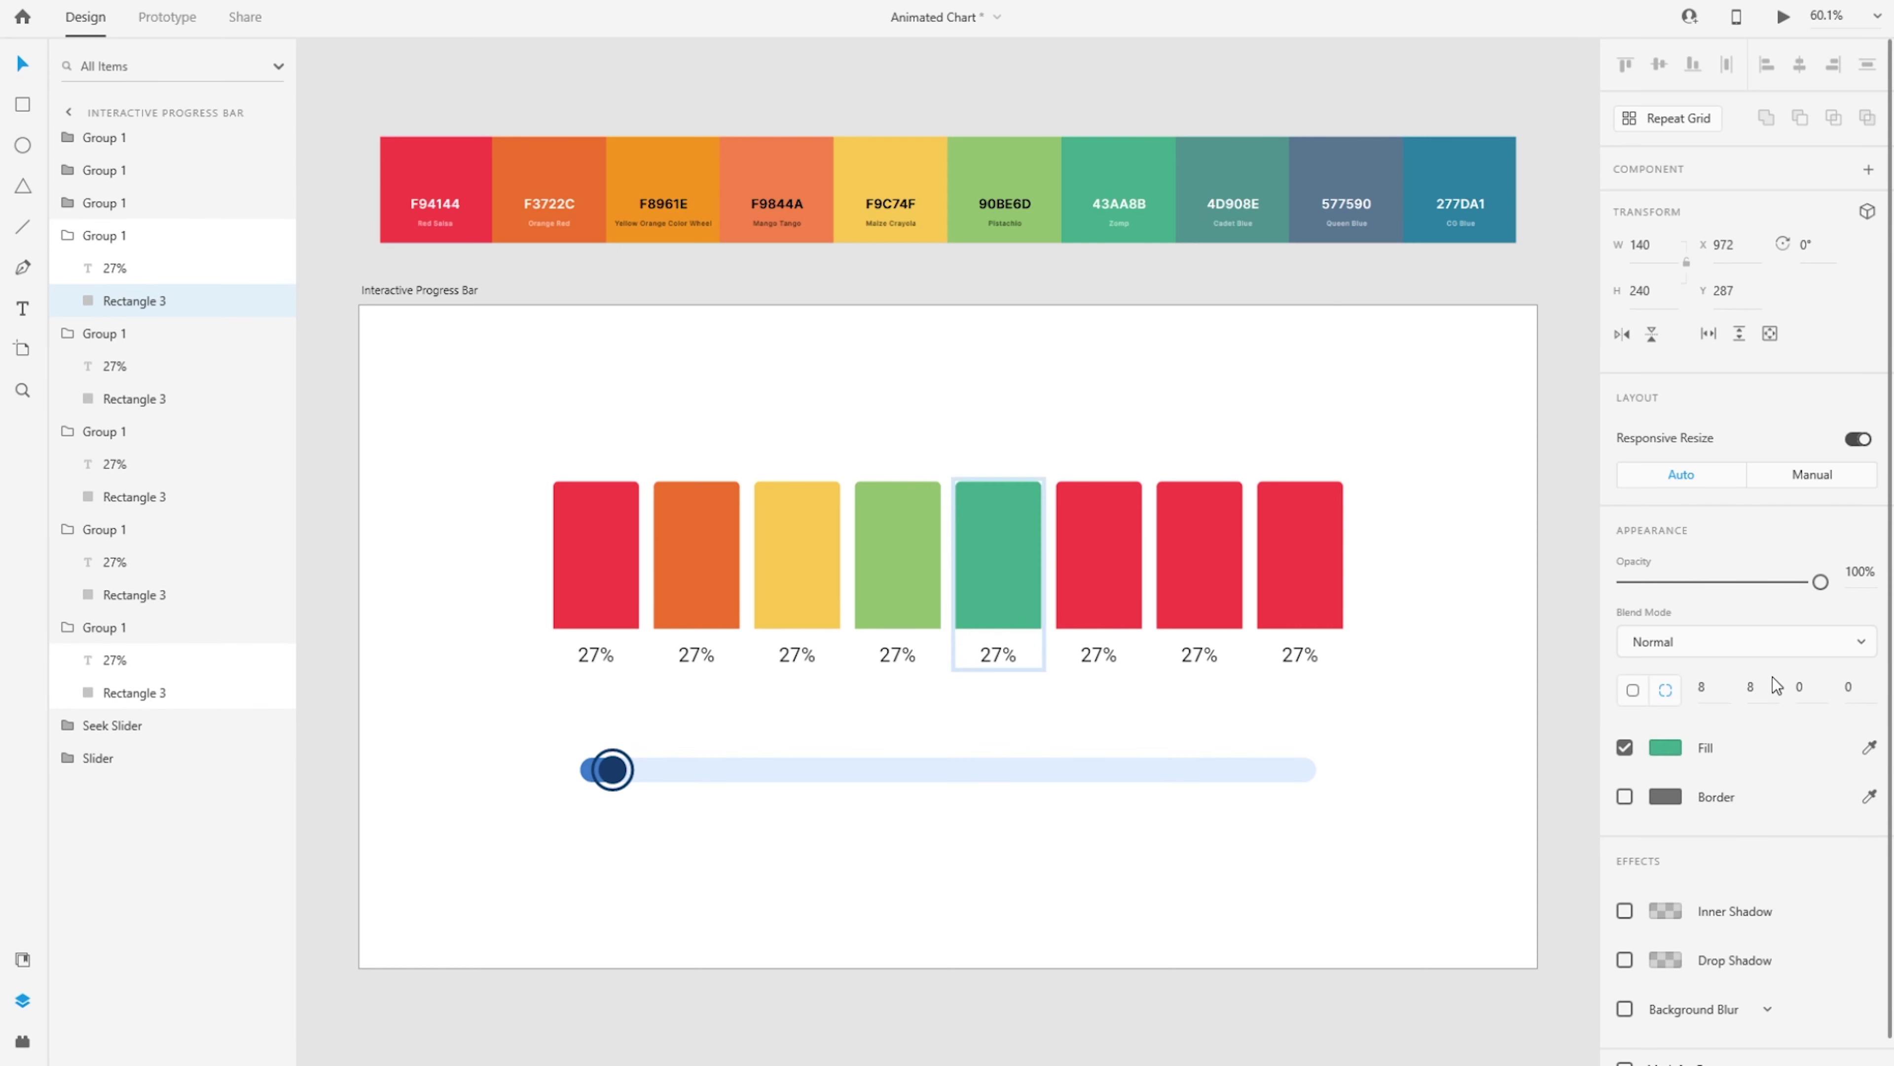
Fill the sixth, seventh and eighth bars with the palette colours 4D908E, 577590 and 277DA1 respectively
{"action": "double_click", "coordinate": [1098, 552]}
{"action": "left_click", "coordinate": [1870, 747]}
{"action": "left_click", "coordinate": [1233, 191]}
{"action": "double_click", "coordinate": [1199, 552]}
{"action": "left_click", "coordinate": [1870, 747]}
{"action": "left_click", "coordinate": [1346, 191]}
{"action": "double_click", "coordinate": [1306, 489]}
{"action": "left_click", "coordinate": [1870, 747]}
{"action": "left_click", "coordinate": [1461, 190]}
Shorten the last four bars from their top edges to different heights, making the eighth about 111 high
{"action": "left_click_drag", "start_coordinate": [1300, 481], "coordinate": [1299, 561]}
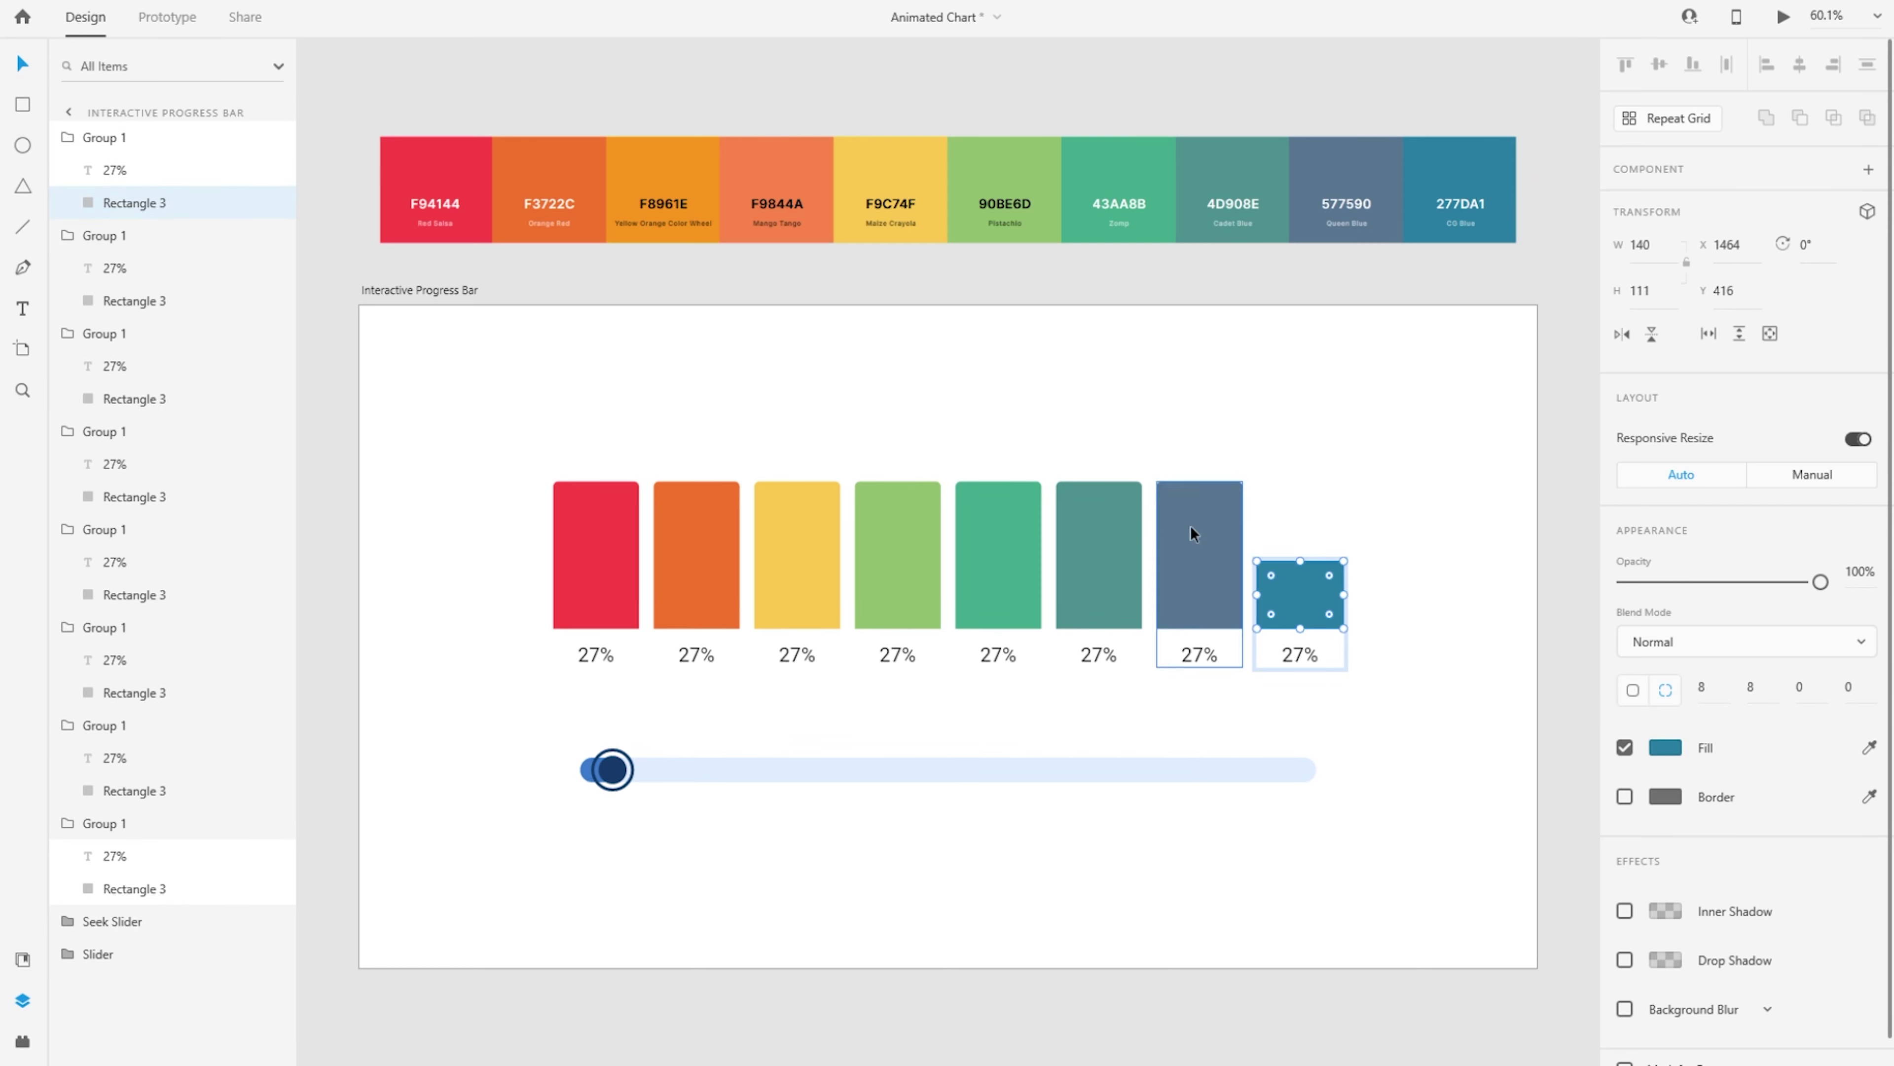
{"action": "left_click_drag", "start_coordinate": [1199, 482], "coordinate": [1199, 591]}
{"action": "double_click", "coordinate": [1089, 486]}
{"action": "left_click_drag", "start_coordinate": [1099, 482], "coordinate": [1098, 567]}
{"action": "double_click", "coordinate": [1000, 492]}
{"action": "left_click_drag", "start_coordinate": [1000, 481], "coordinate": [1000, 531]}
Shorten the first four bars from their tops to different heights, making the red one about 184 and the orange one about 126 high
{"action": "double_click", "coordinate": [898, 522]}
{"action": "left_click_drag", "start_coordinate": [898, 481], "coordinate": [898, 596]}
{"action": "double_click", "coordinate": [803, 568]}
{"action": "left_click_drag", "start_coordinate": [797, 482], "coordinate": [797, 578]}
{"action": "left_click_drag", "start_coordinate": [696, 482], "coordinate": [697, 553]}
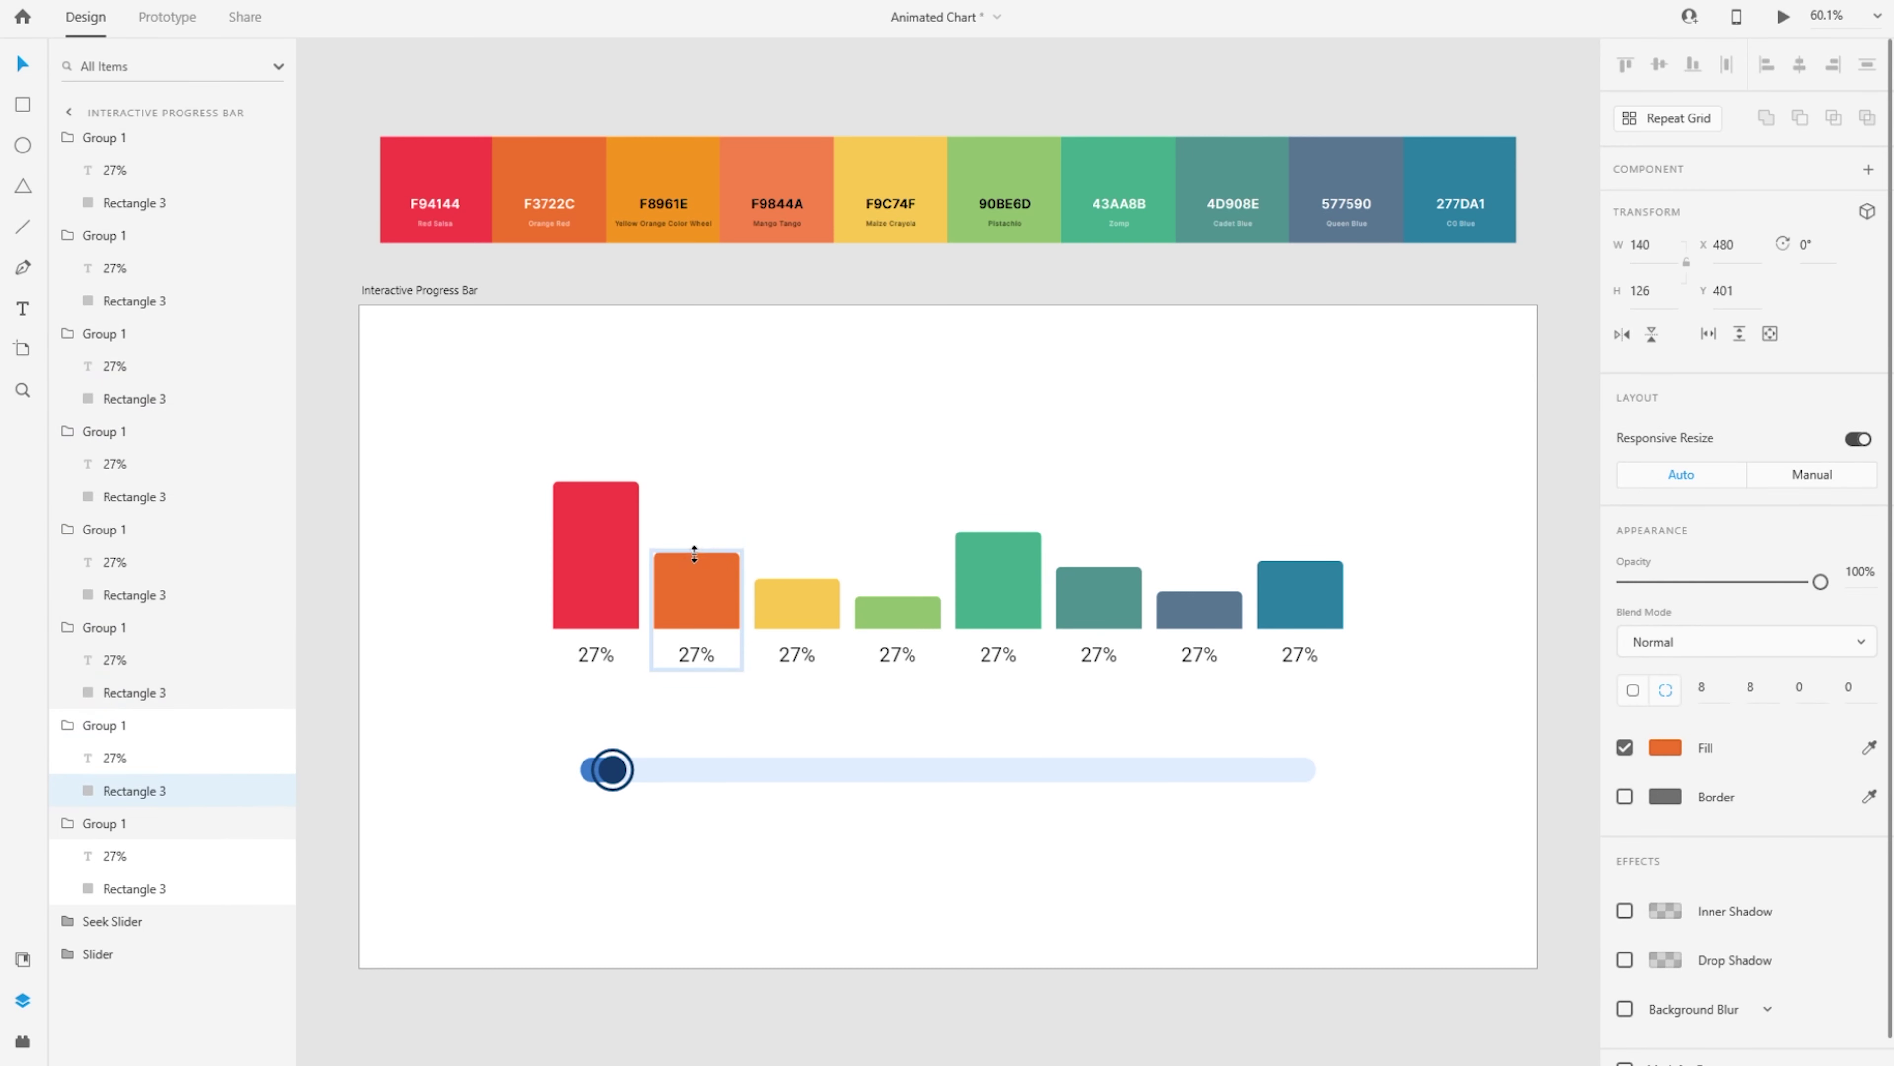
{"action": "left_click_drag", "start_coordinate": [595, 482], "coordinate": [596, 515]}
Change the labels under the second to fifth bars to 20%, 15%, 8% and 16%
{"action": "double_click", "coordinate": [688, 655]}
{"action": "type", "text": "20"}
{"action": "double_click", "coordinate": [791, 655]}
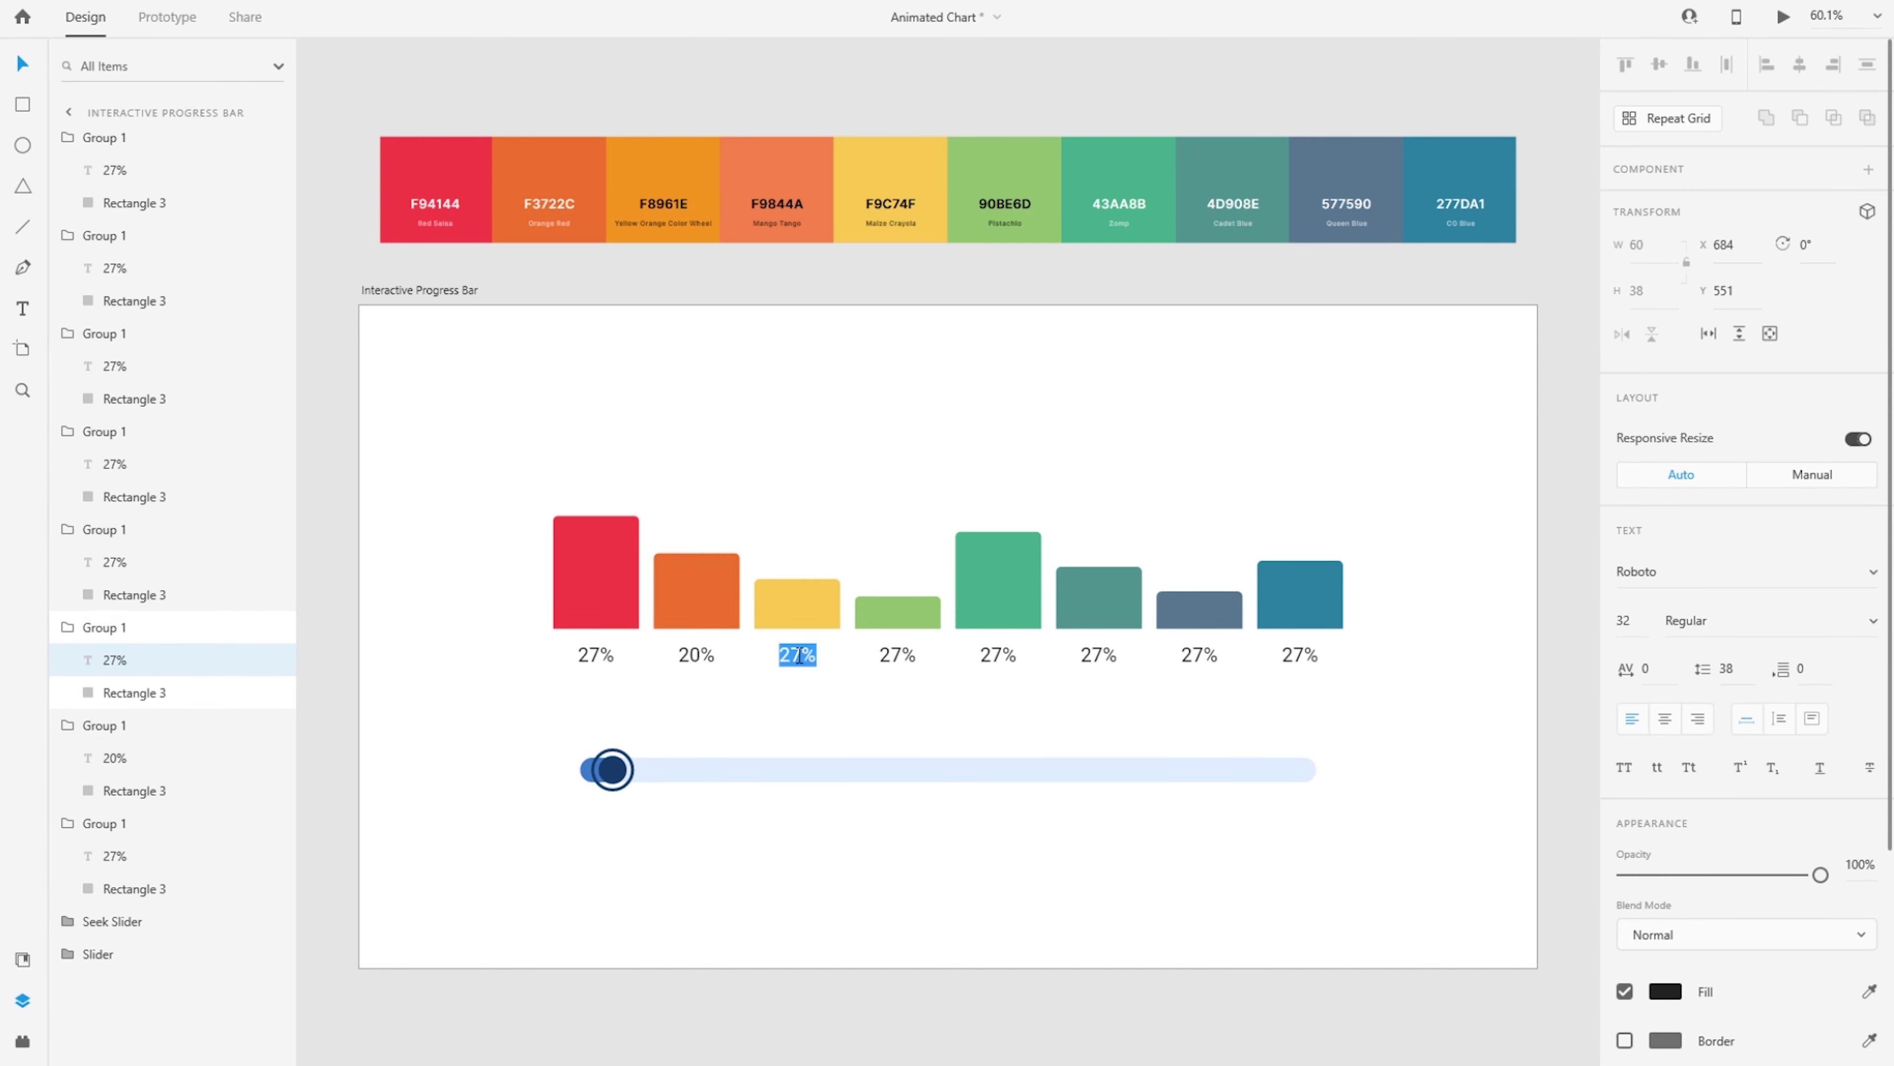
{"action": "type", "text": "15"}
{"action": "double_click", "coordinate": [898, 655]}
{"action": "type", "text": "8"}
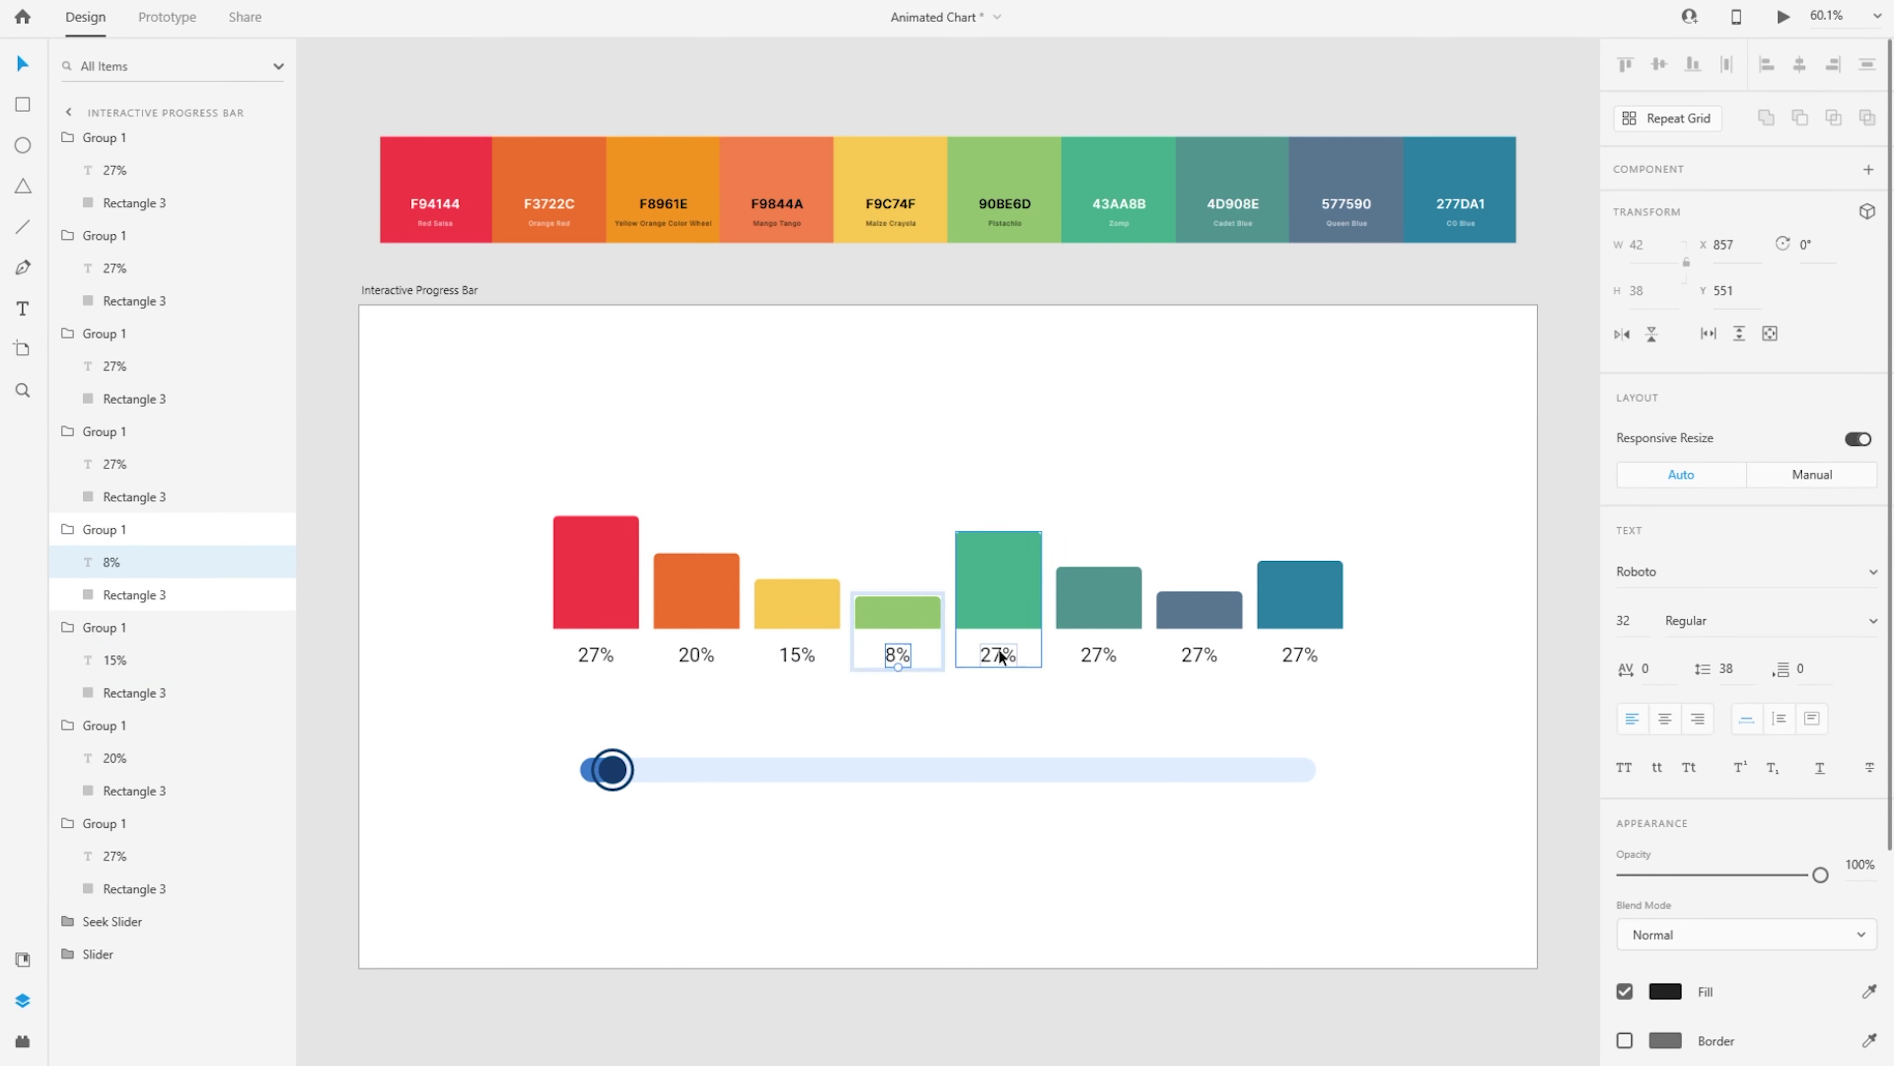
{"action": "double_click", "coordinate": [998, 654]}
{"action": "type", "text": "16"}
Change the labels under the sixth, seventh and eighth bars to 12%, 7% and 12%
{"action": "double_click", "coordinate": [1089, 655]}
{"action": "double_click", "coordinate": [1089, 655]}
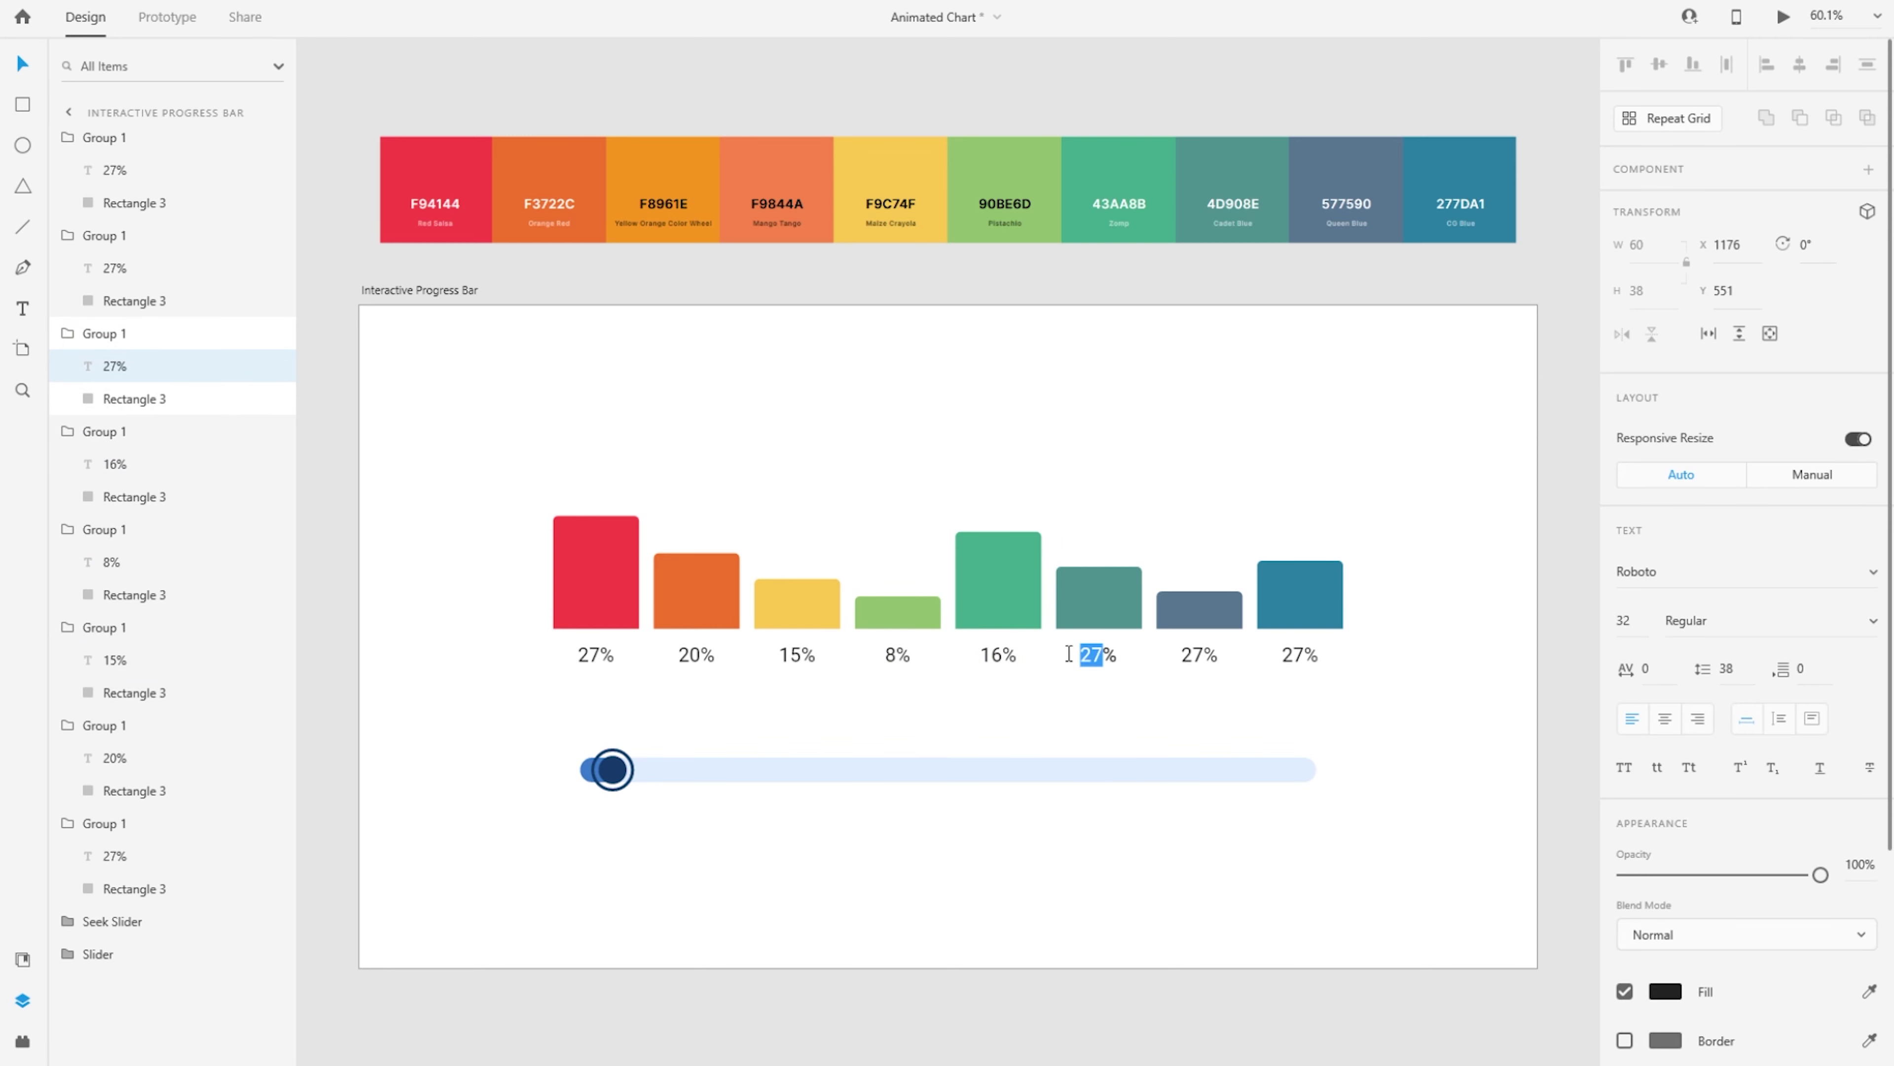
{"action": "double_click", "coordinate": [1198, 655]}
{"action": "type", "text": "7"}
{"action": "double_click", "coordinate": [1296, 654]}
{"action": "type", "text": "12"}
{"action": "left_click", "coordinate": [1373, 655]}
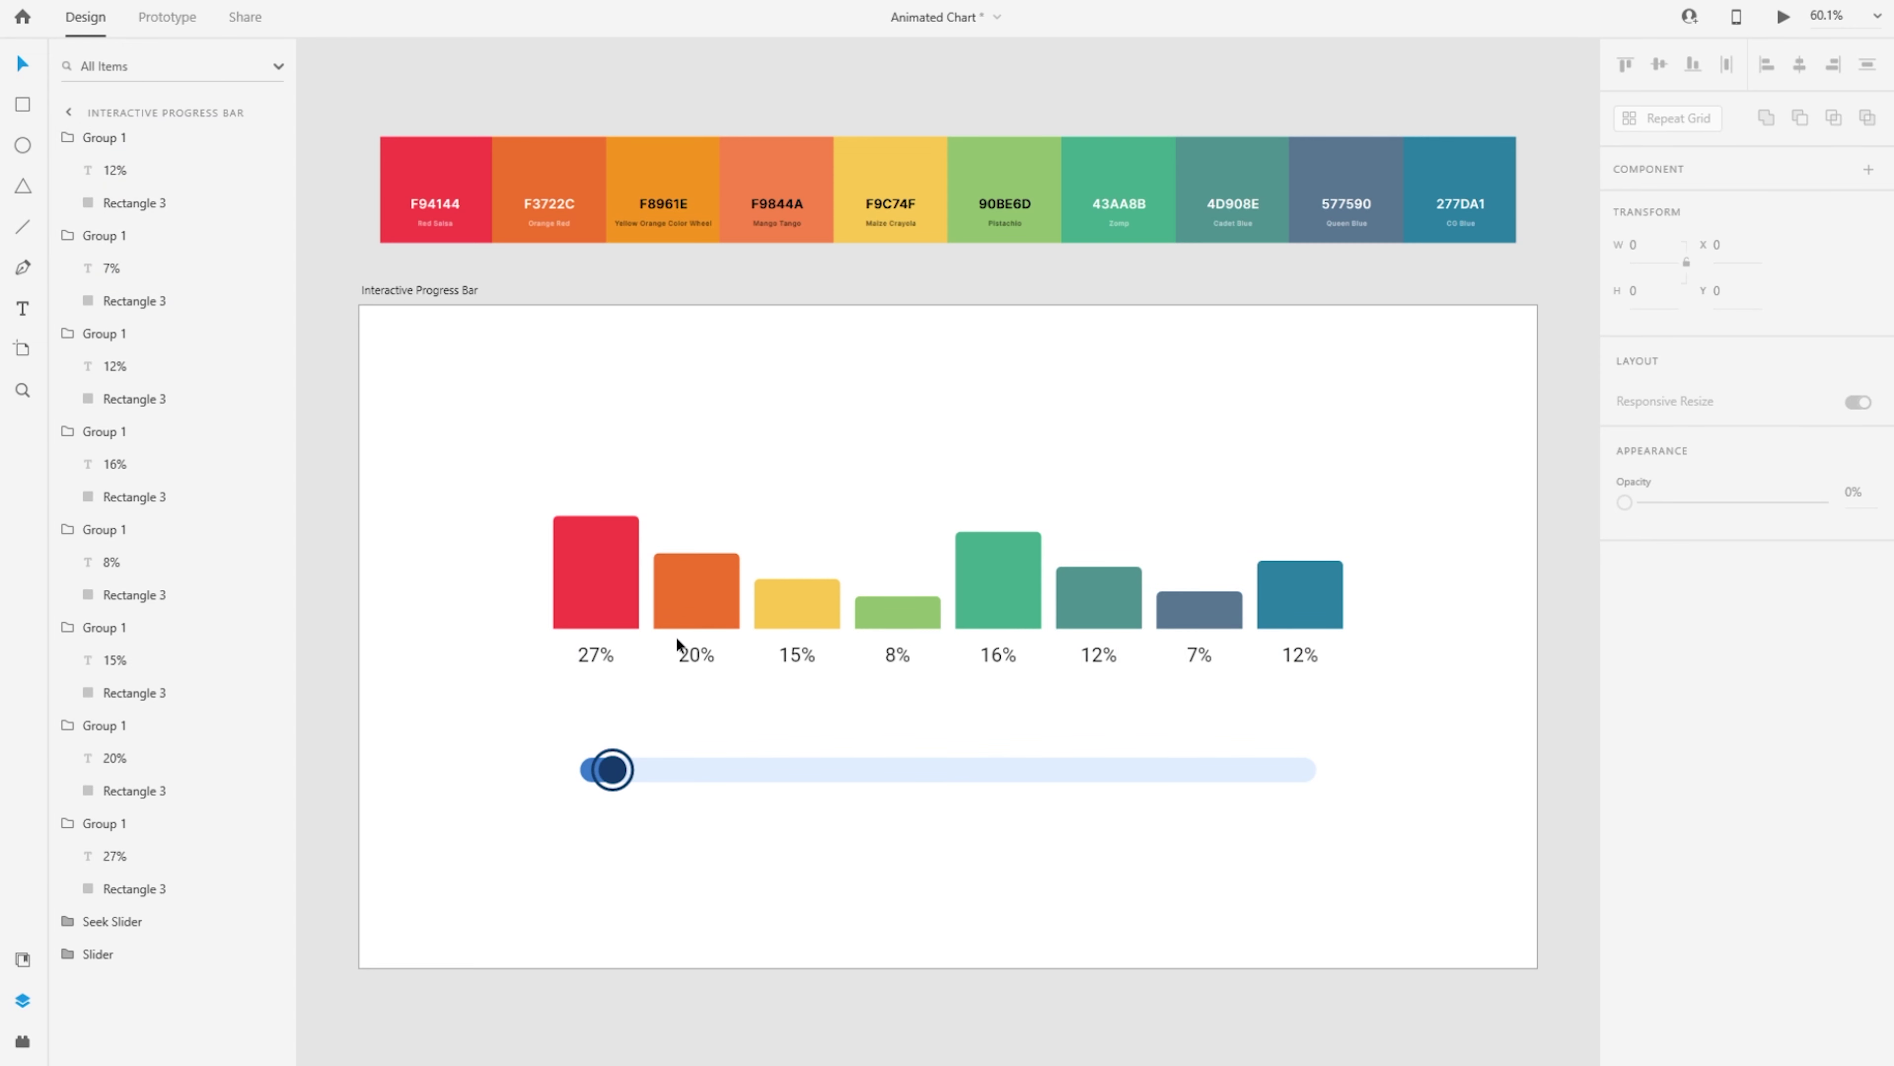
Group all eight bars with their labels and rename the group as Chart
{"action": "left_click_drag", "start_coordinate": [522, 478], "coordinate": [1433, 677]}
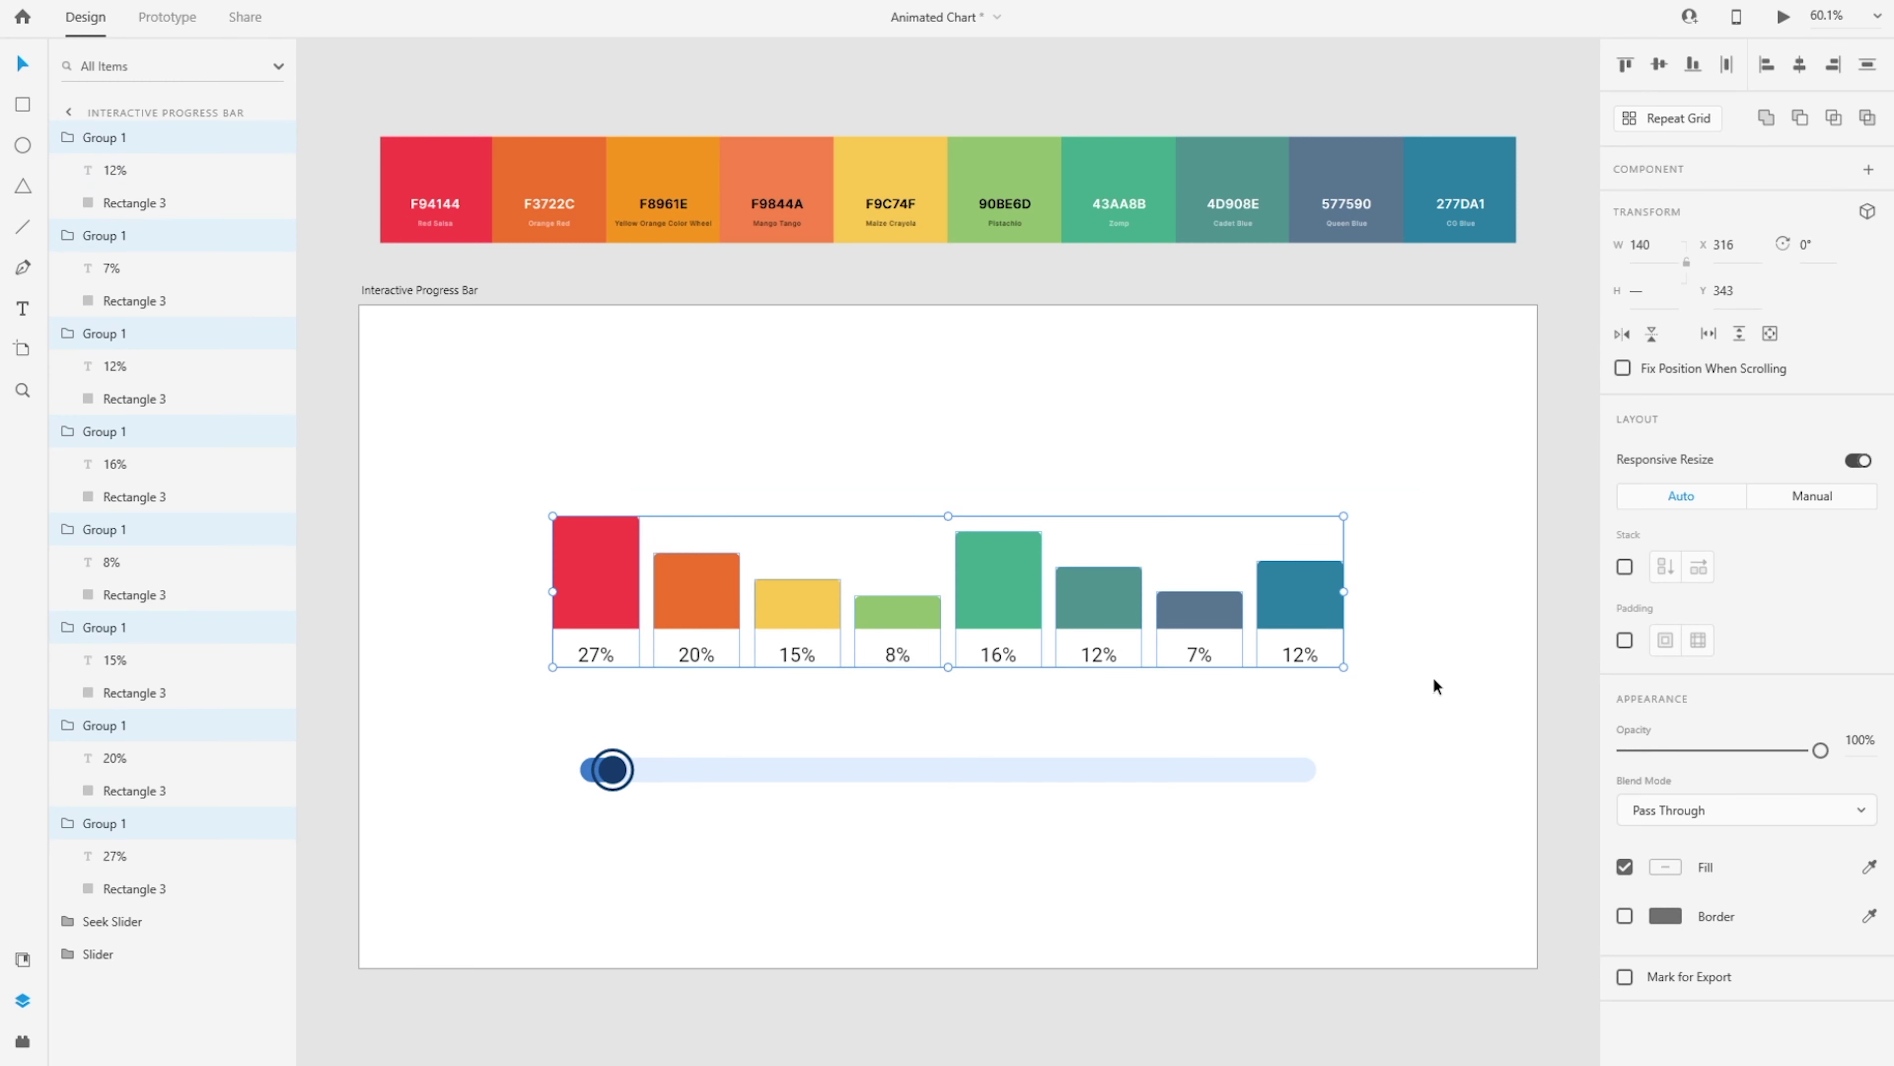
{"action": "key", "text": "ctrl+g"}
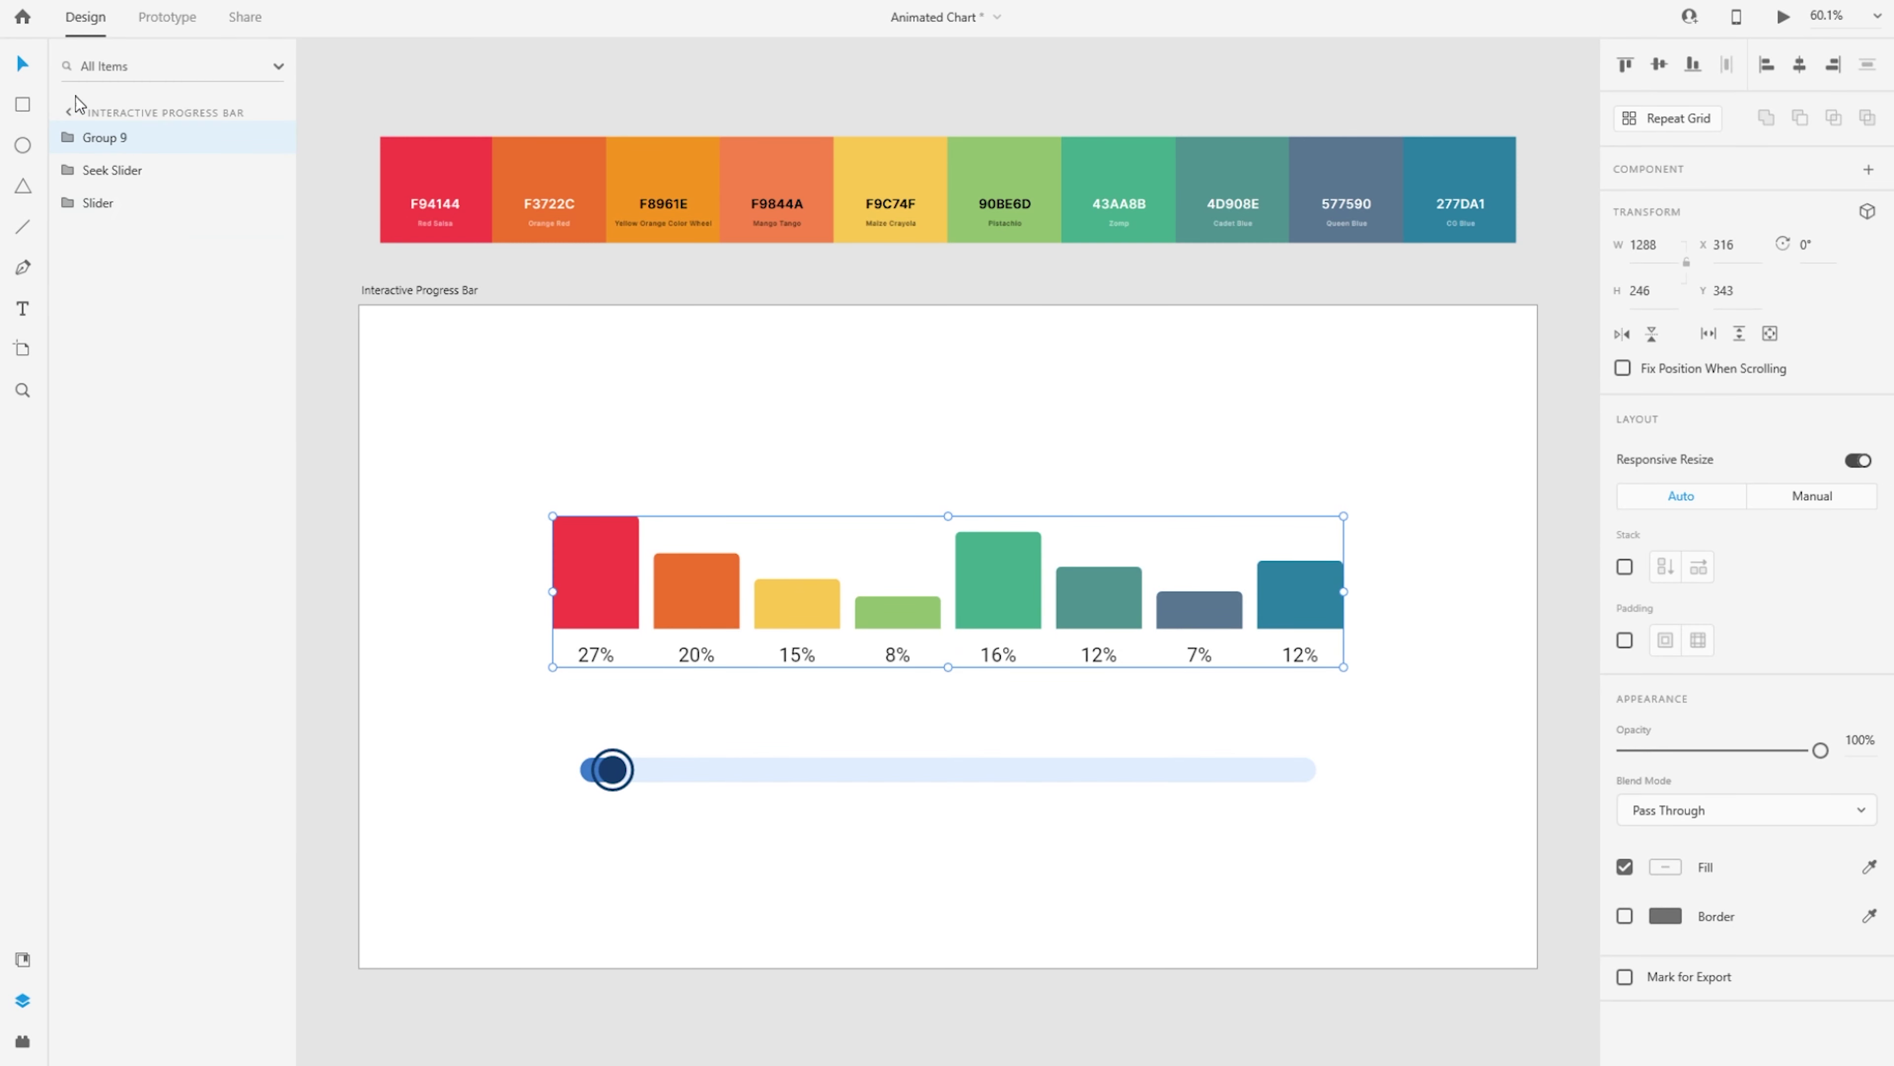
{"action": "left_click", "coordinate": [119, 146]}
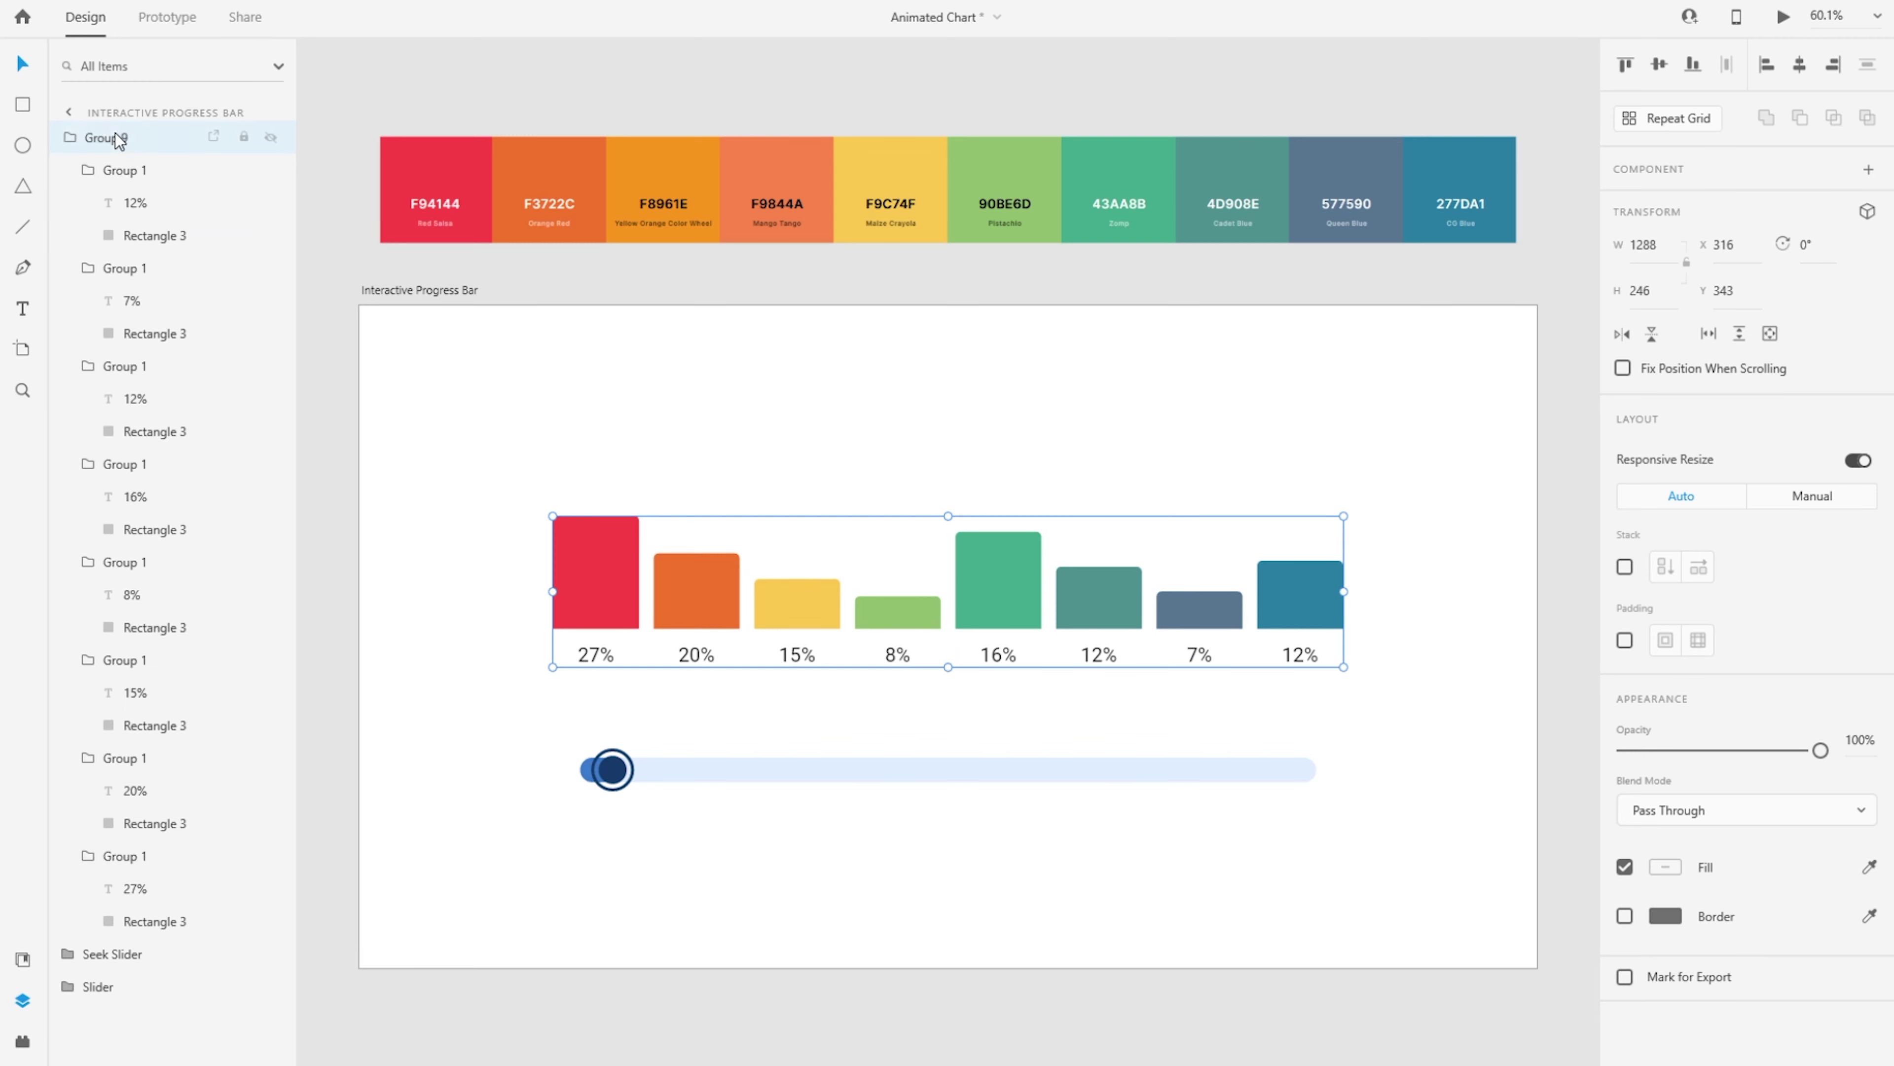
{"action": "double_click", "coordinate": [115, 136]}
{"action": "type", "text": "Chart"}
{"action": "key", "text": "Return"}
{"action": "key", "text": "Escape"}
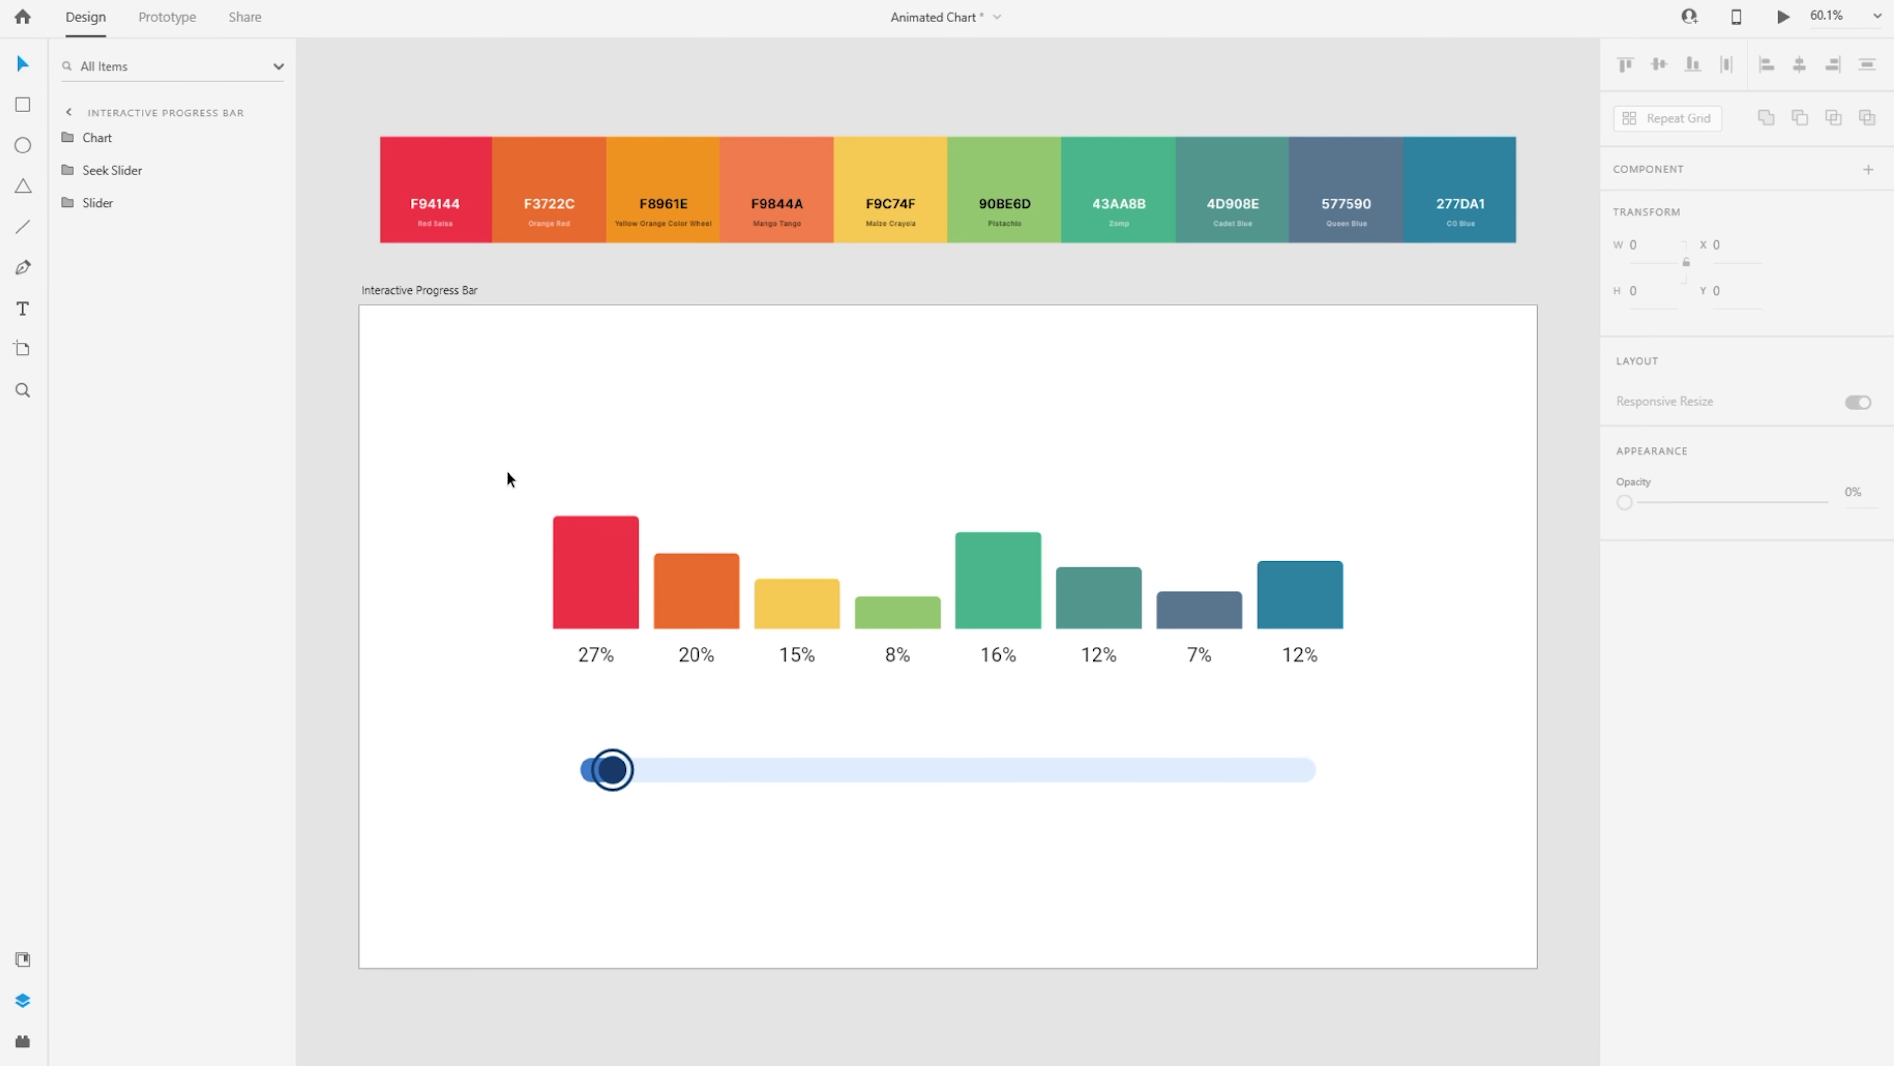
Turn the Chart, Seek Slider and Slider groups together into one component
{"action": "left_click_drag", "start_coordinate": [528, 466], "coordinate": [1403, 832]}
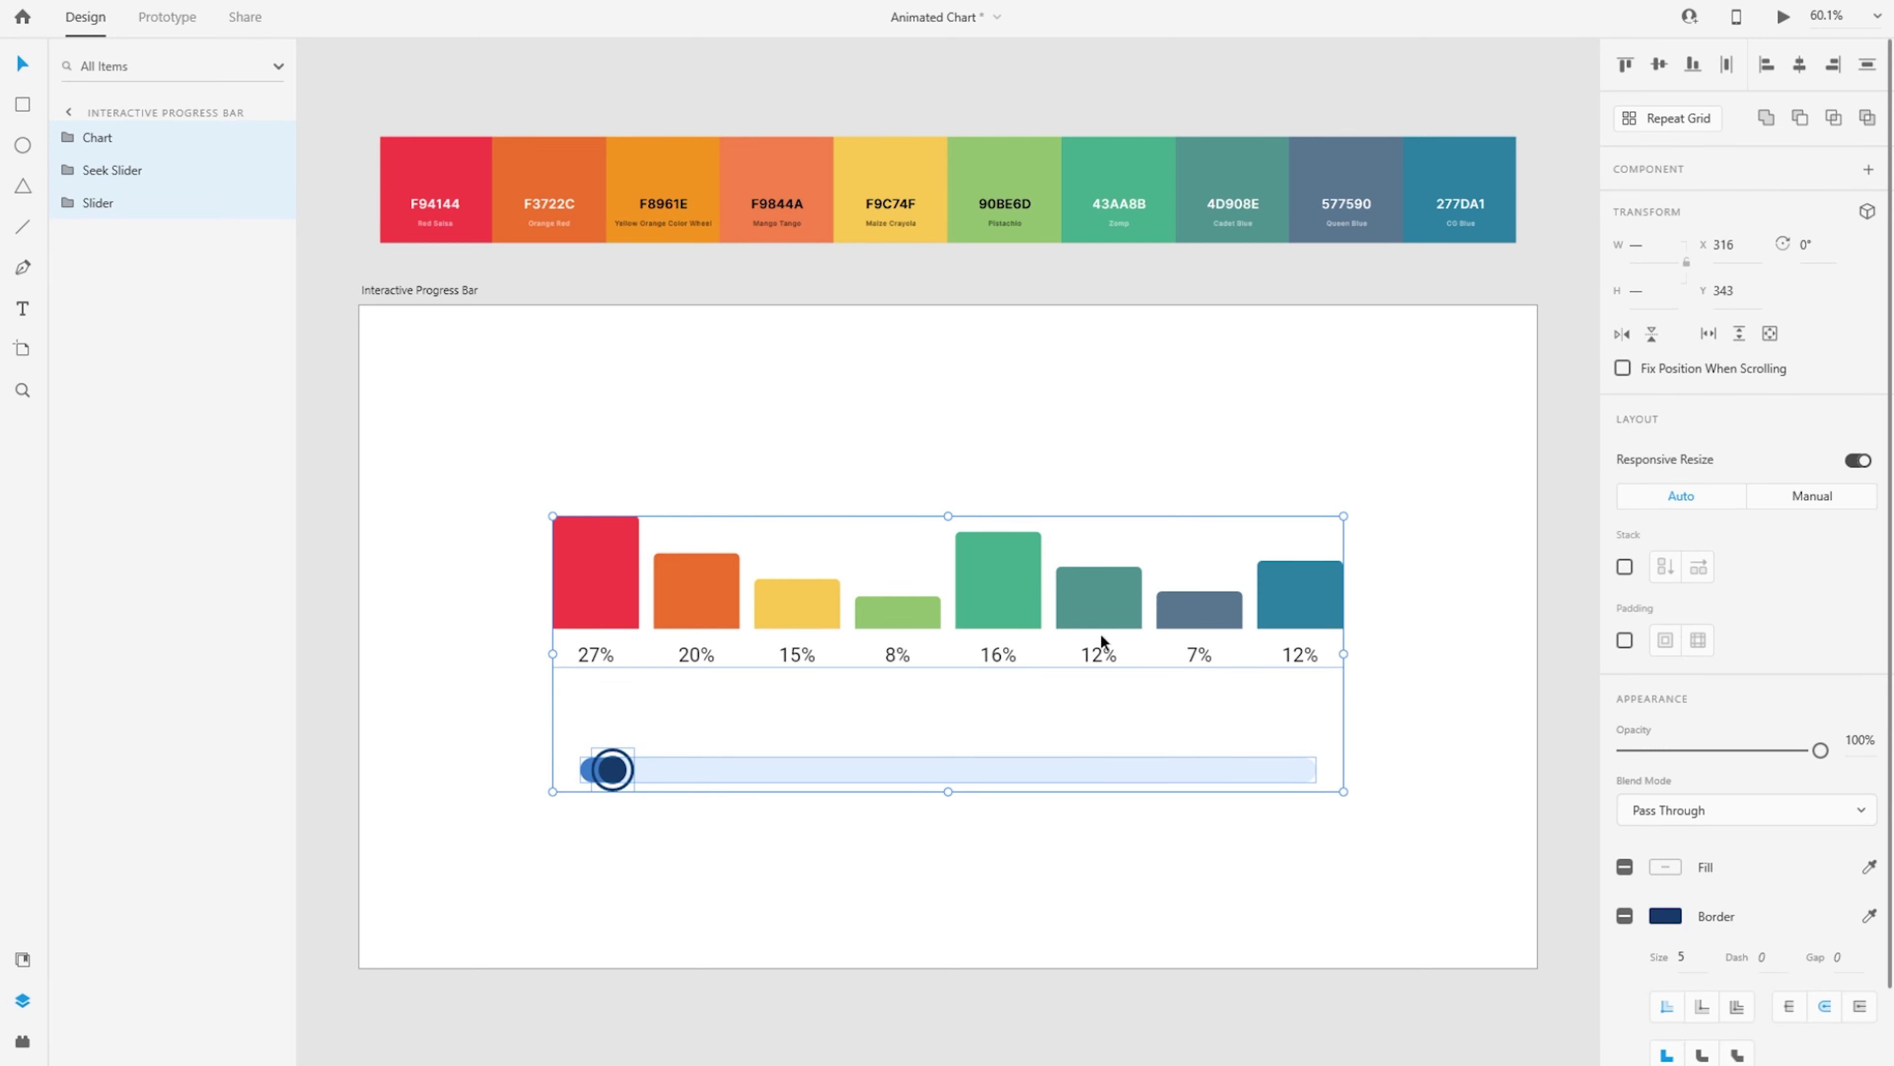
{"action": "right_click", "coordinate": [1004, 592]}
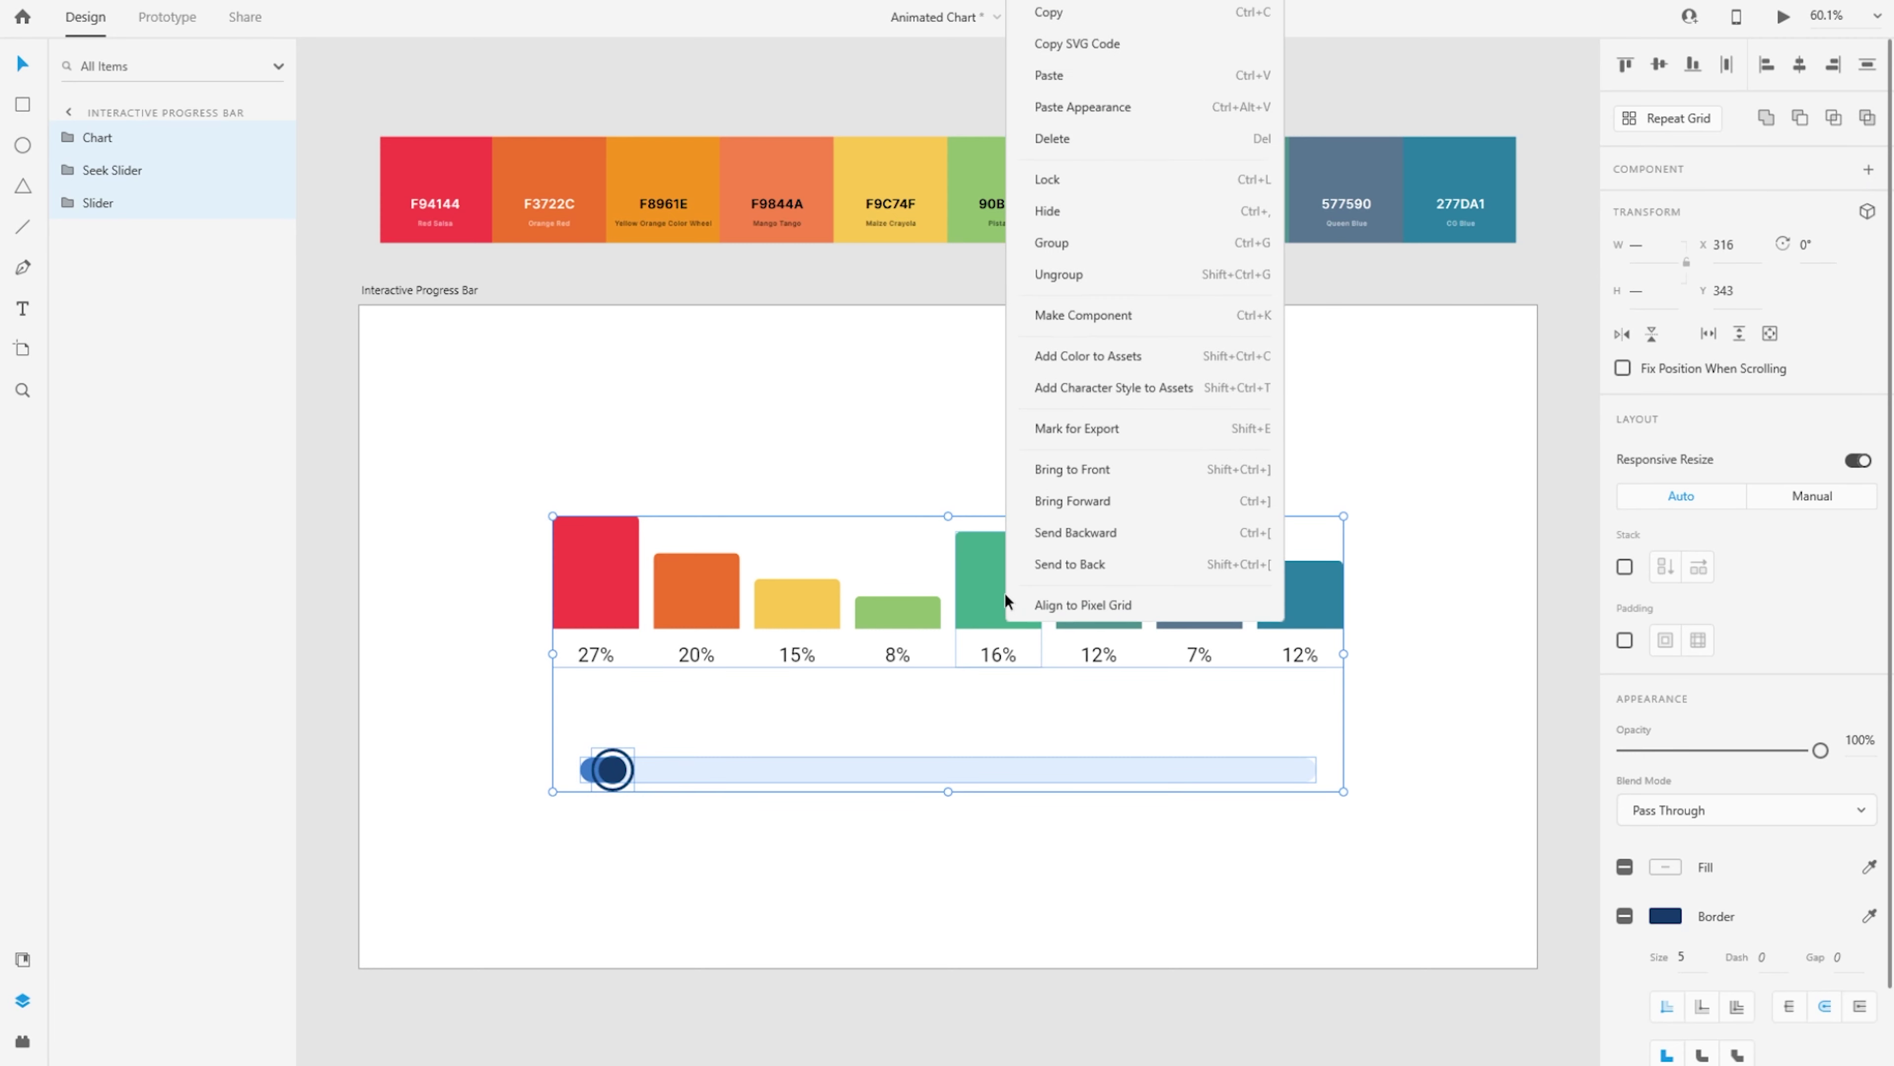
{"action": "left_click", "coordinate": [1255, 320]}
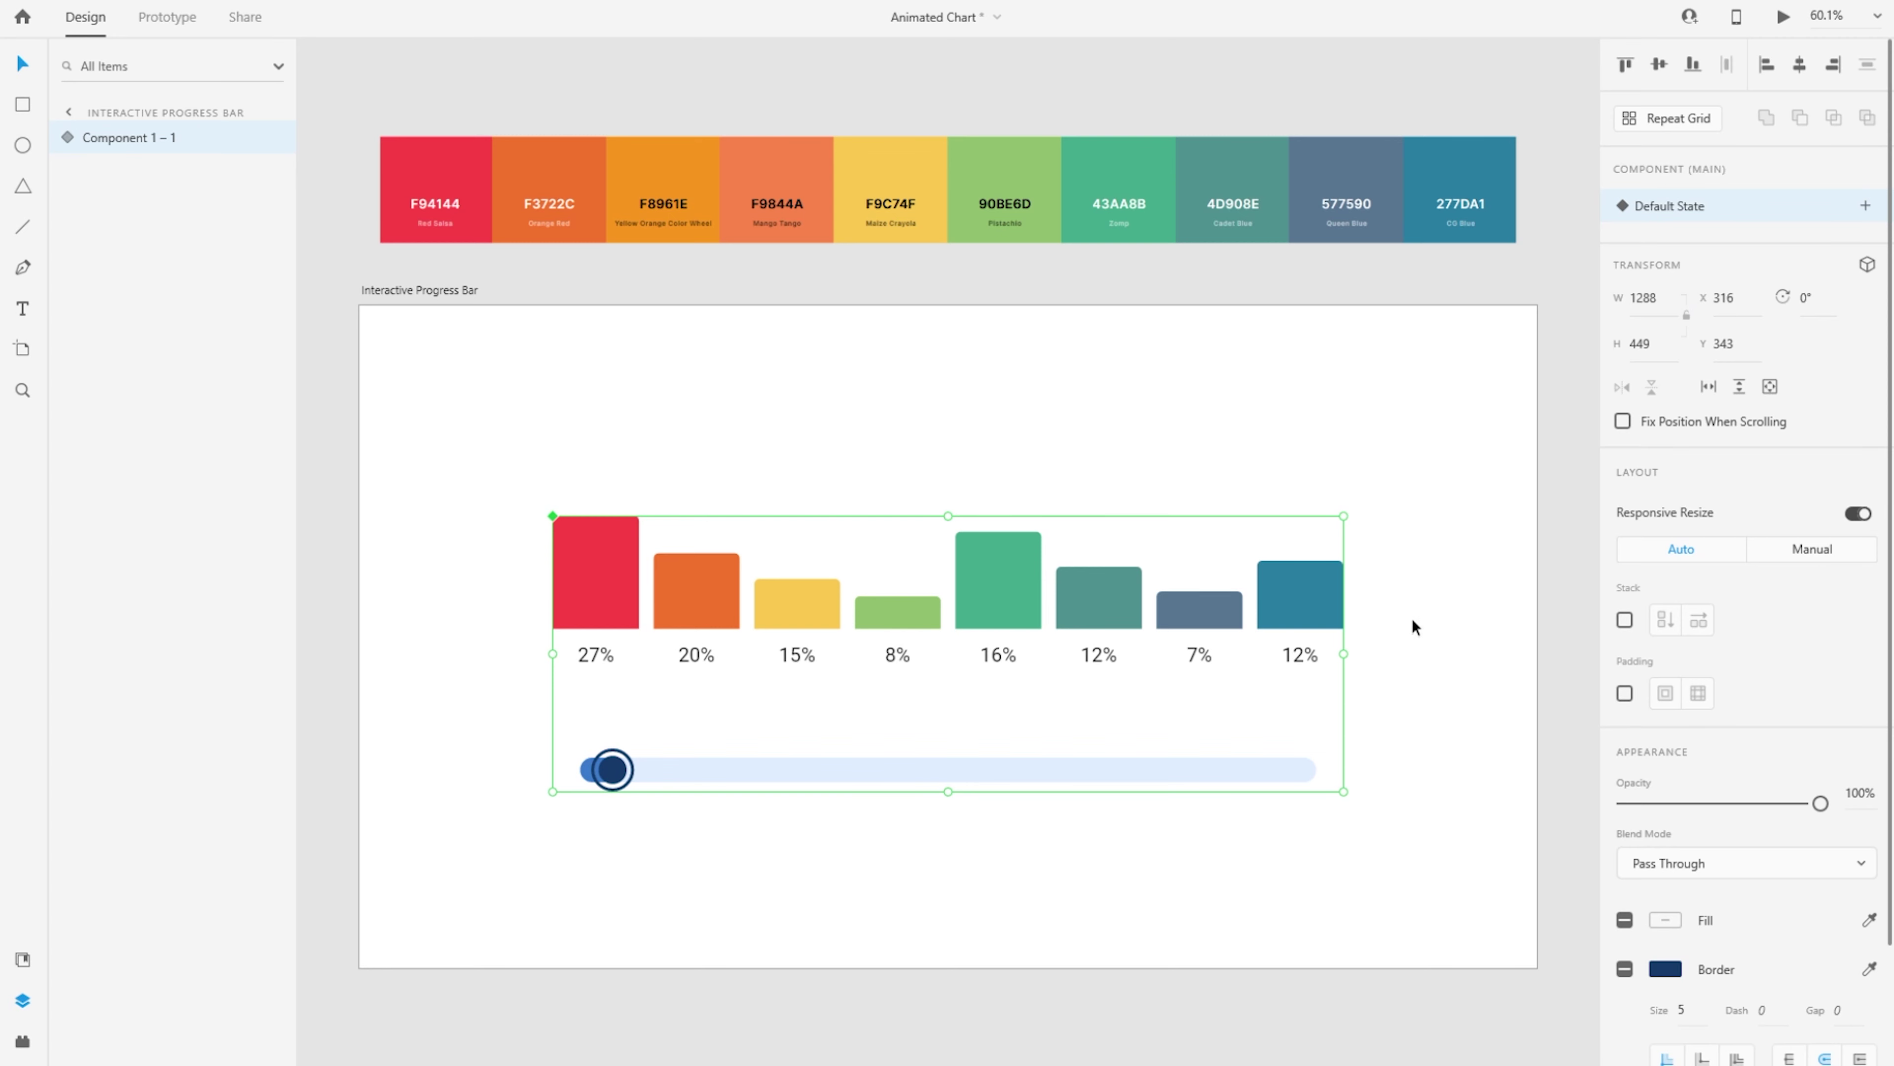
Add a new state named Final State to the component and keep that state active for editing
{"action": "left_click", "coordinate": [1864, 204]}
{"action": "left_click", "coordinate": [1702, 221]}
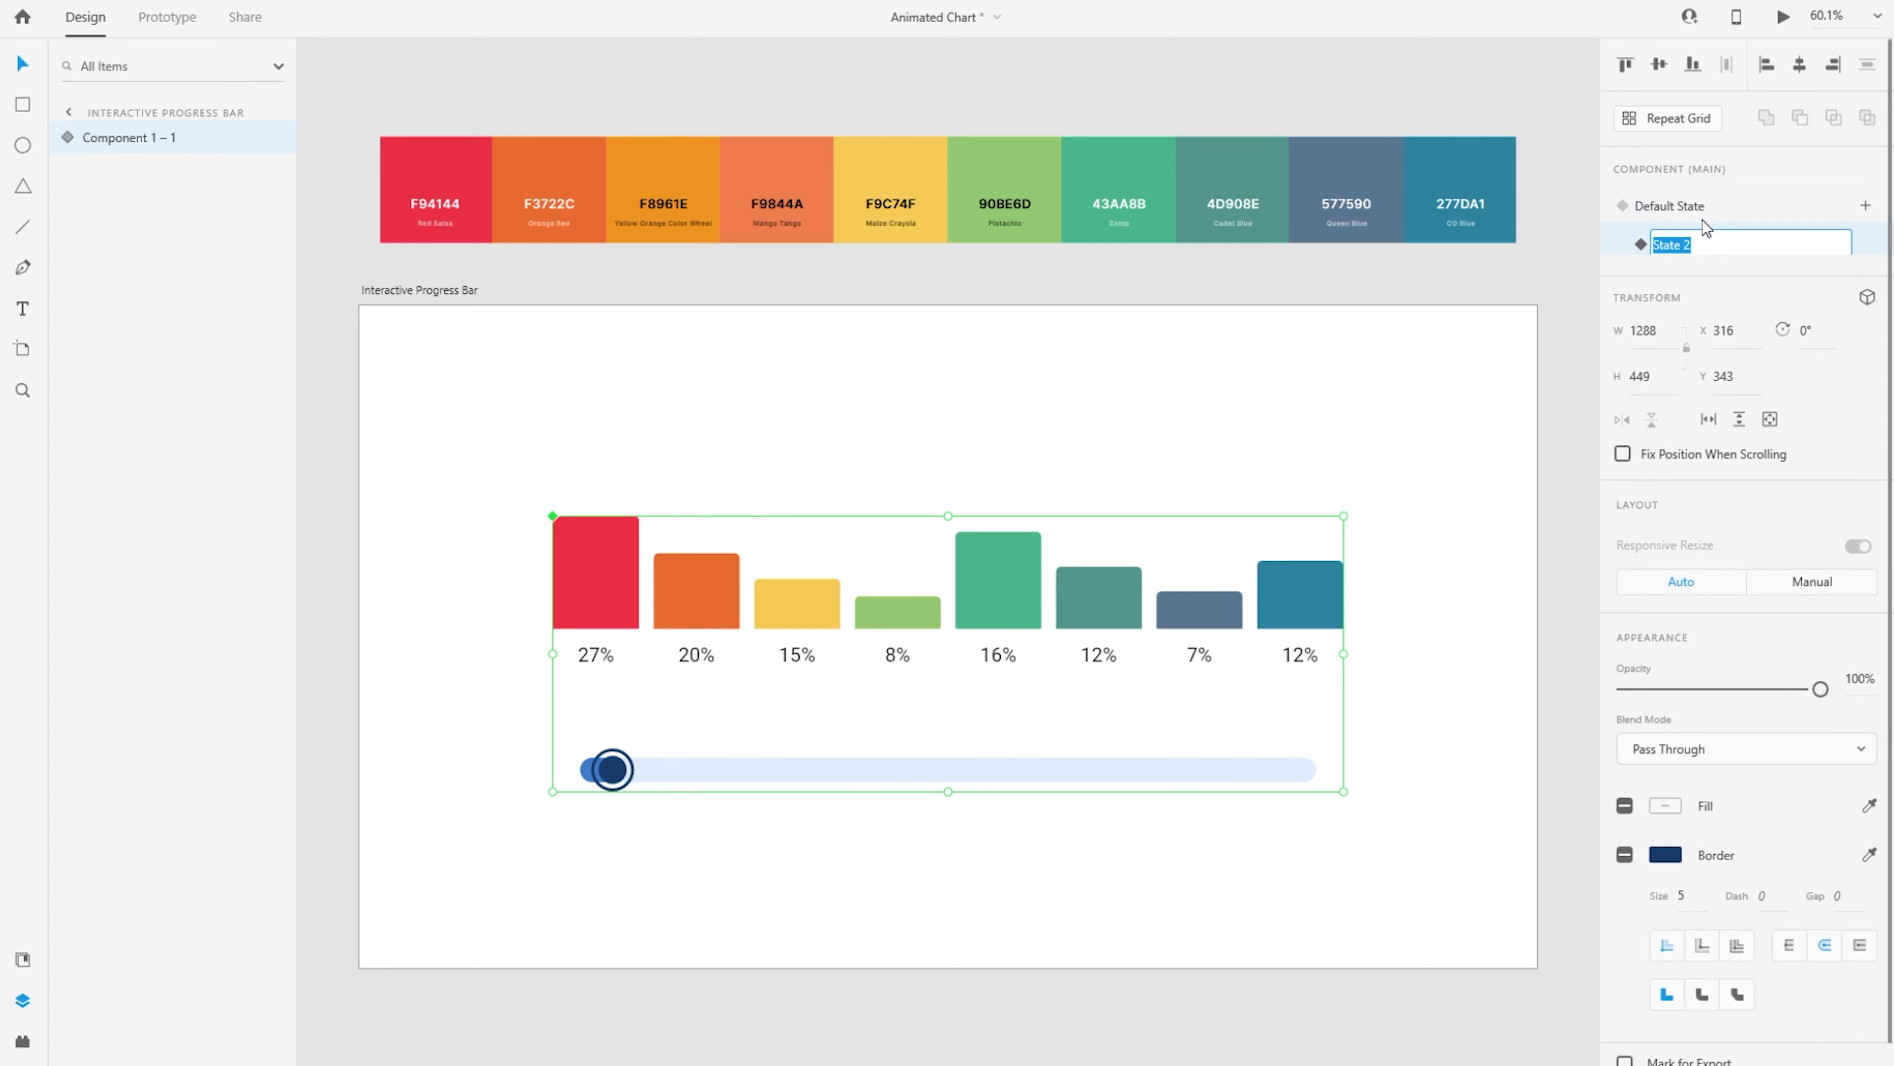
{"action": "type", "text": "Final State"}
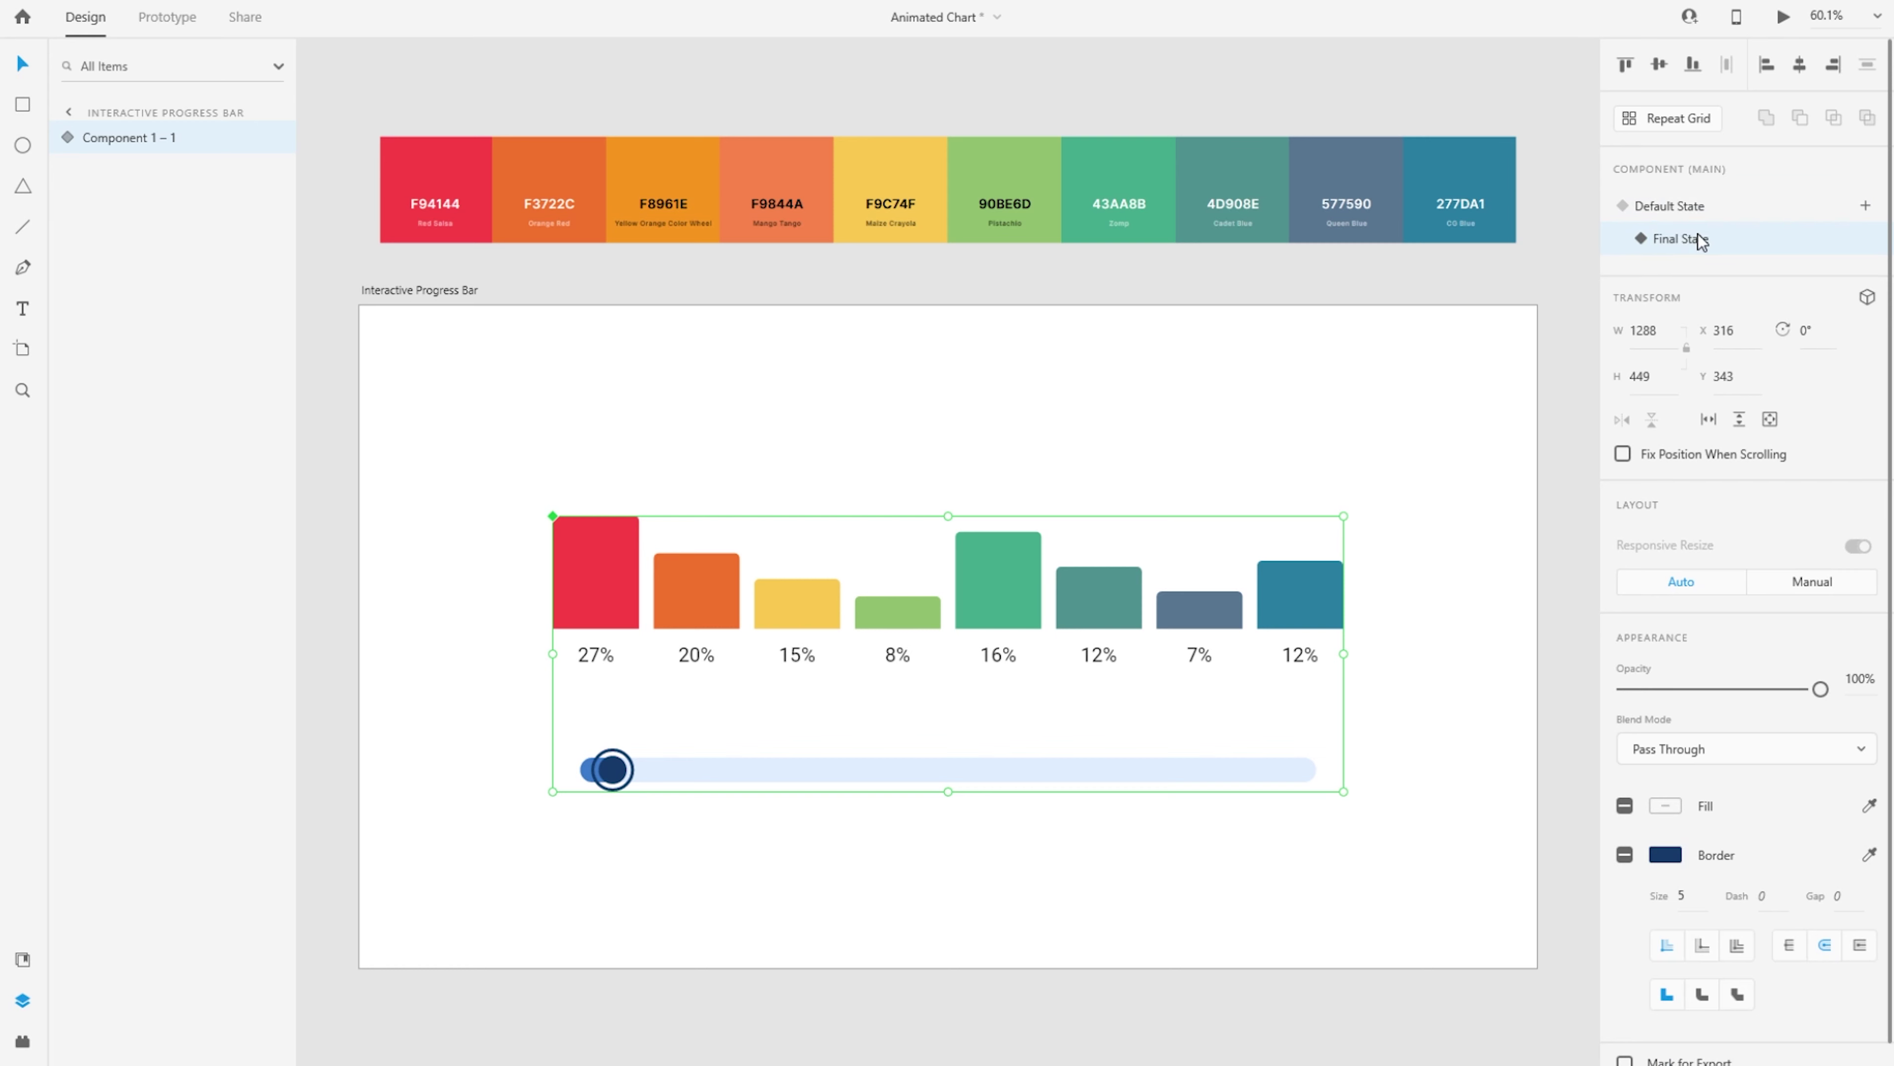
{"action": "key", "text": "Return"}
{"action": "left_click", "coordinate": [1666, 209]}
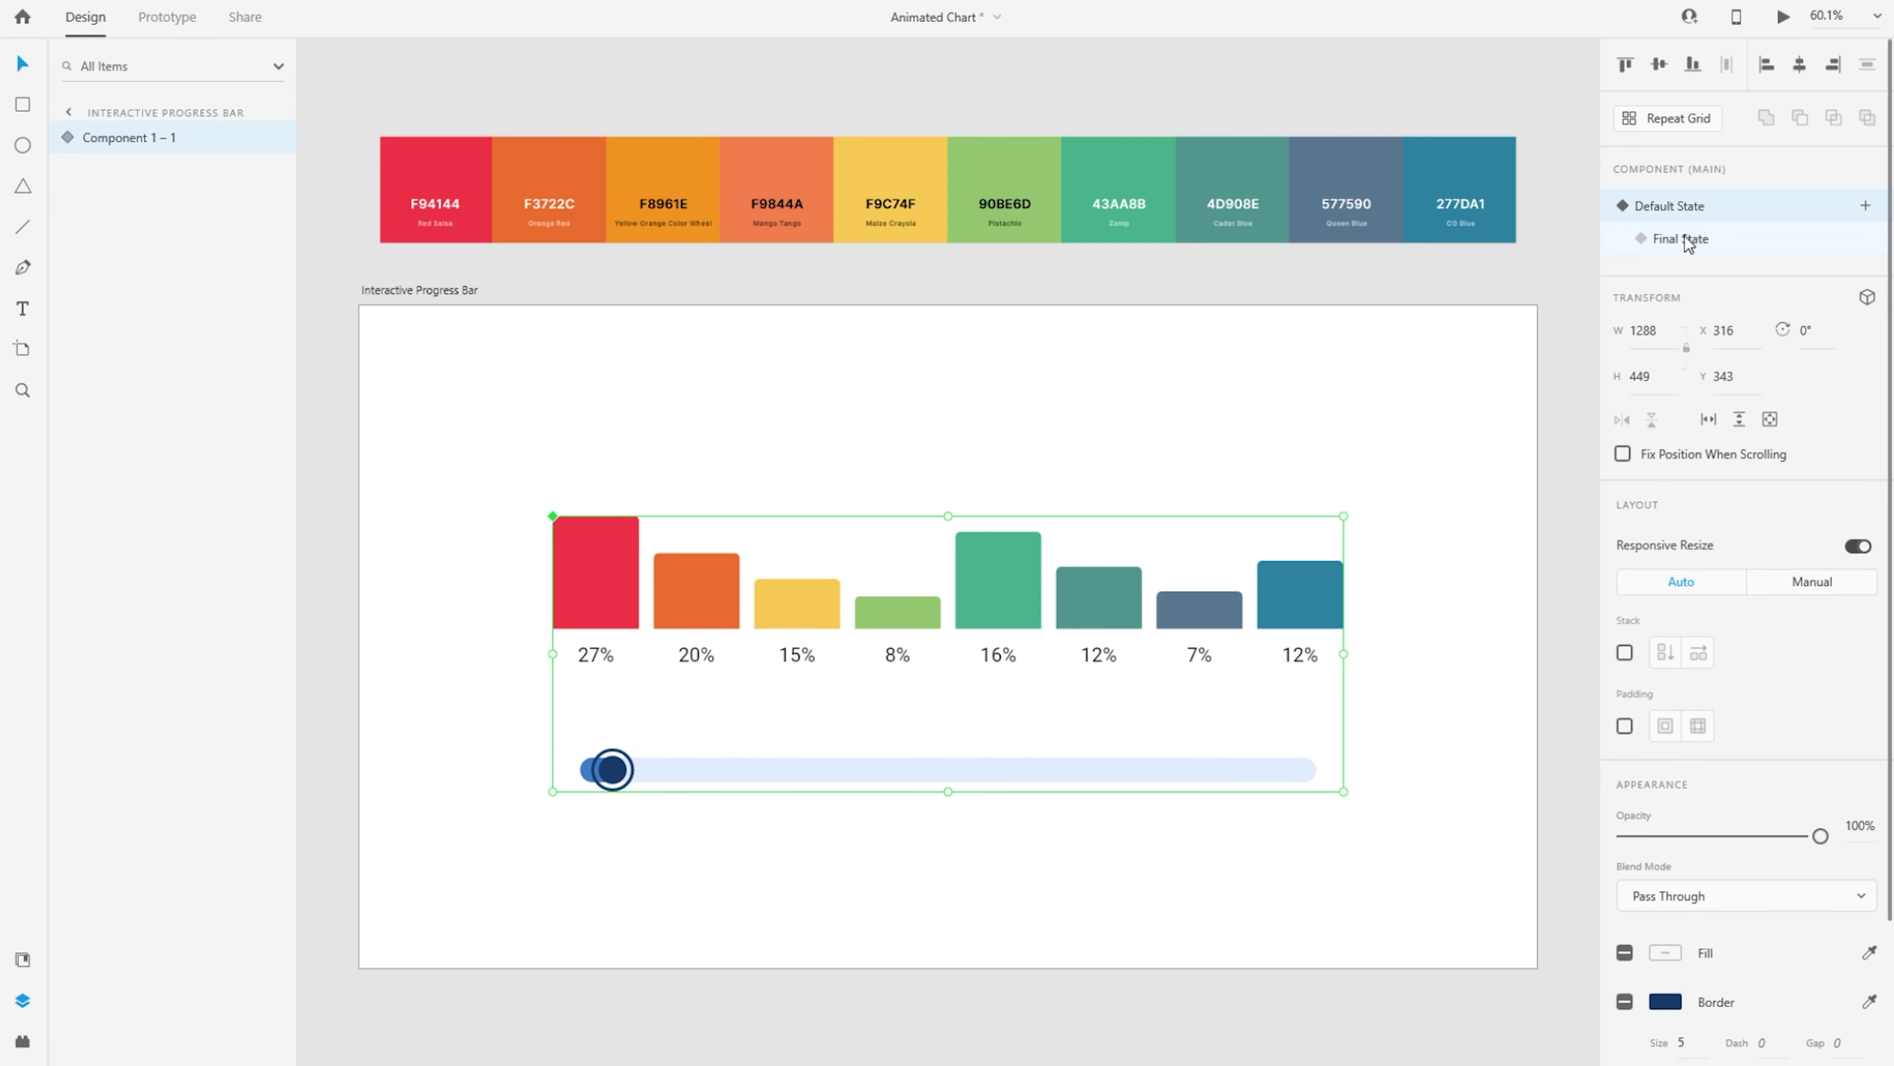
{"action": "left_click", "coordinate": [1684, 236]}
{"action": "left_click", "coordinate": [1684, 238]}
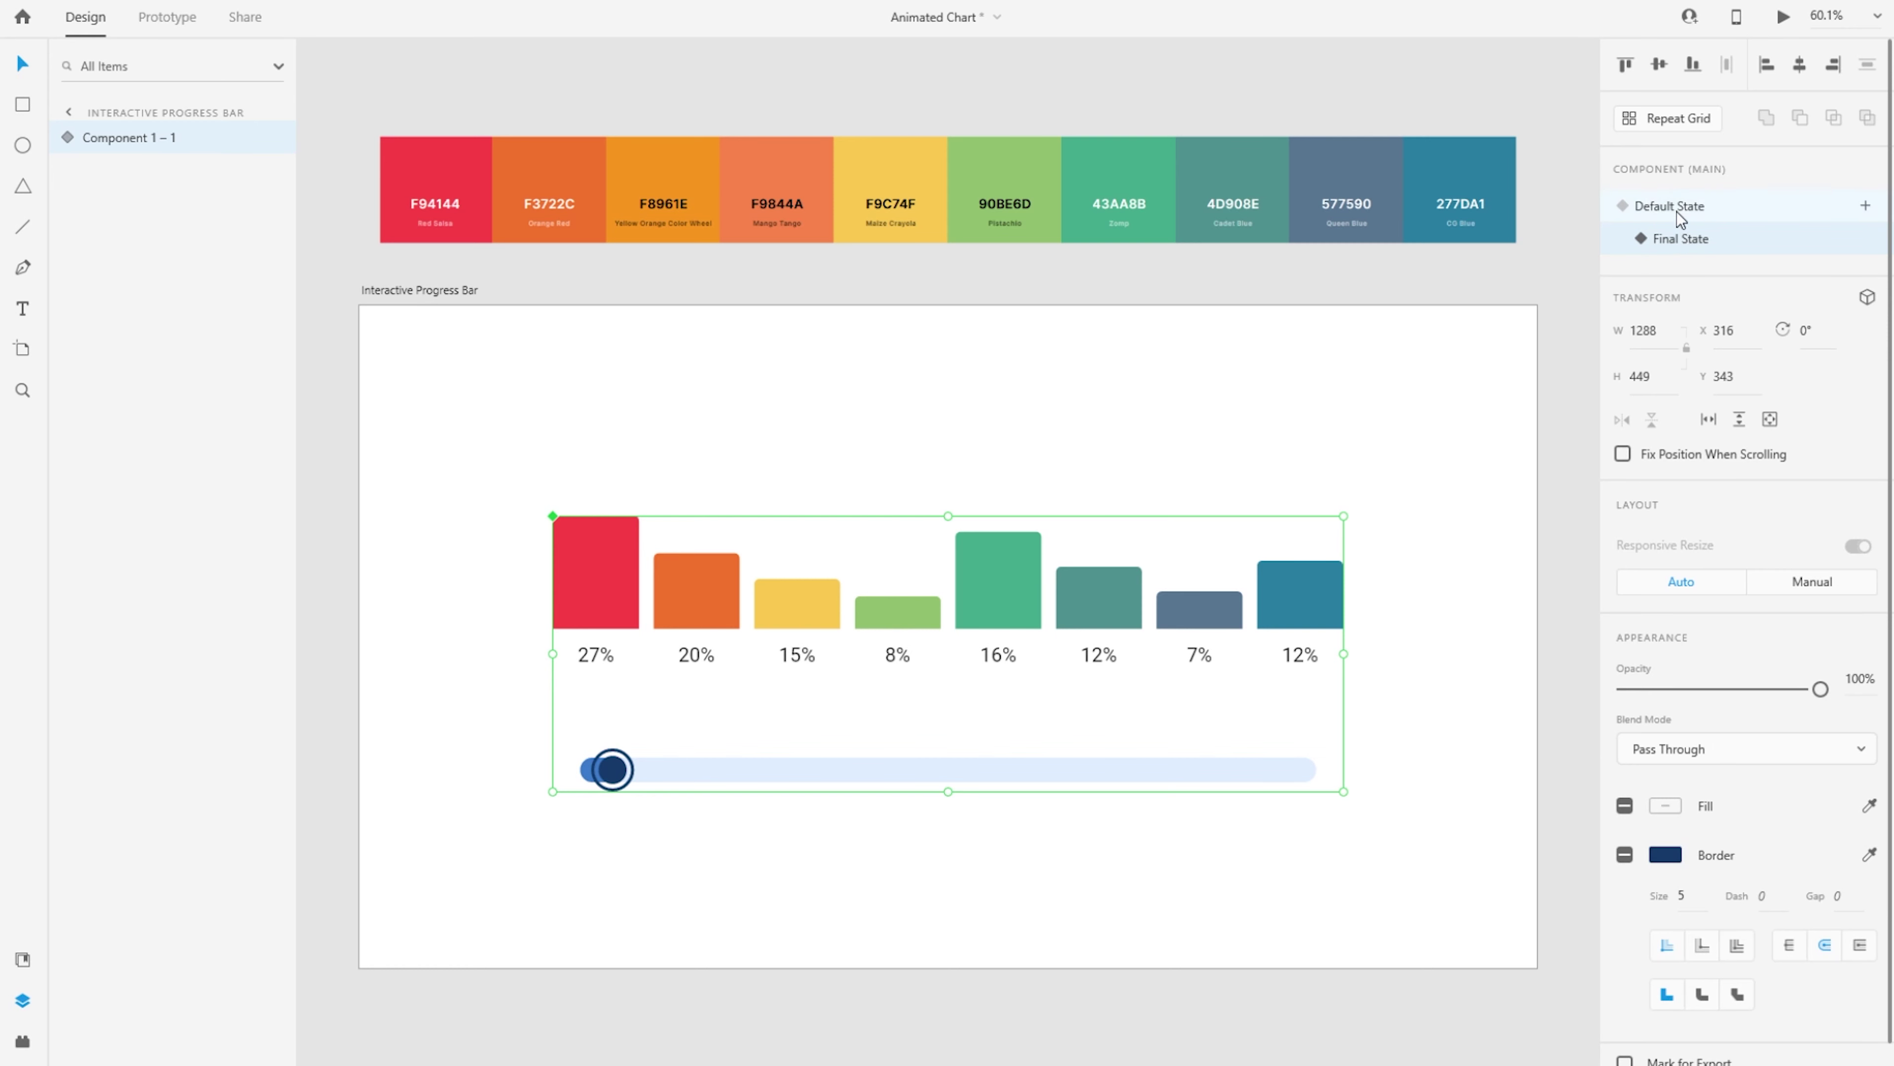
{"action": "left_click", "coordinate": [1677, 213]}
{"action": "left_click", "coordinate": [1687, 239]}
In Final State, lower the tops of the first, fifth and eighth bars and raise the other five to varied heights
{"action": "left_click", "coordinate": [599, 579], "text": "ctrl"}
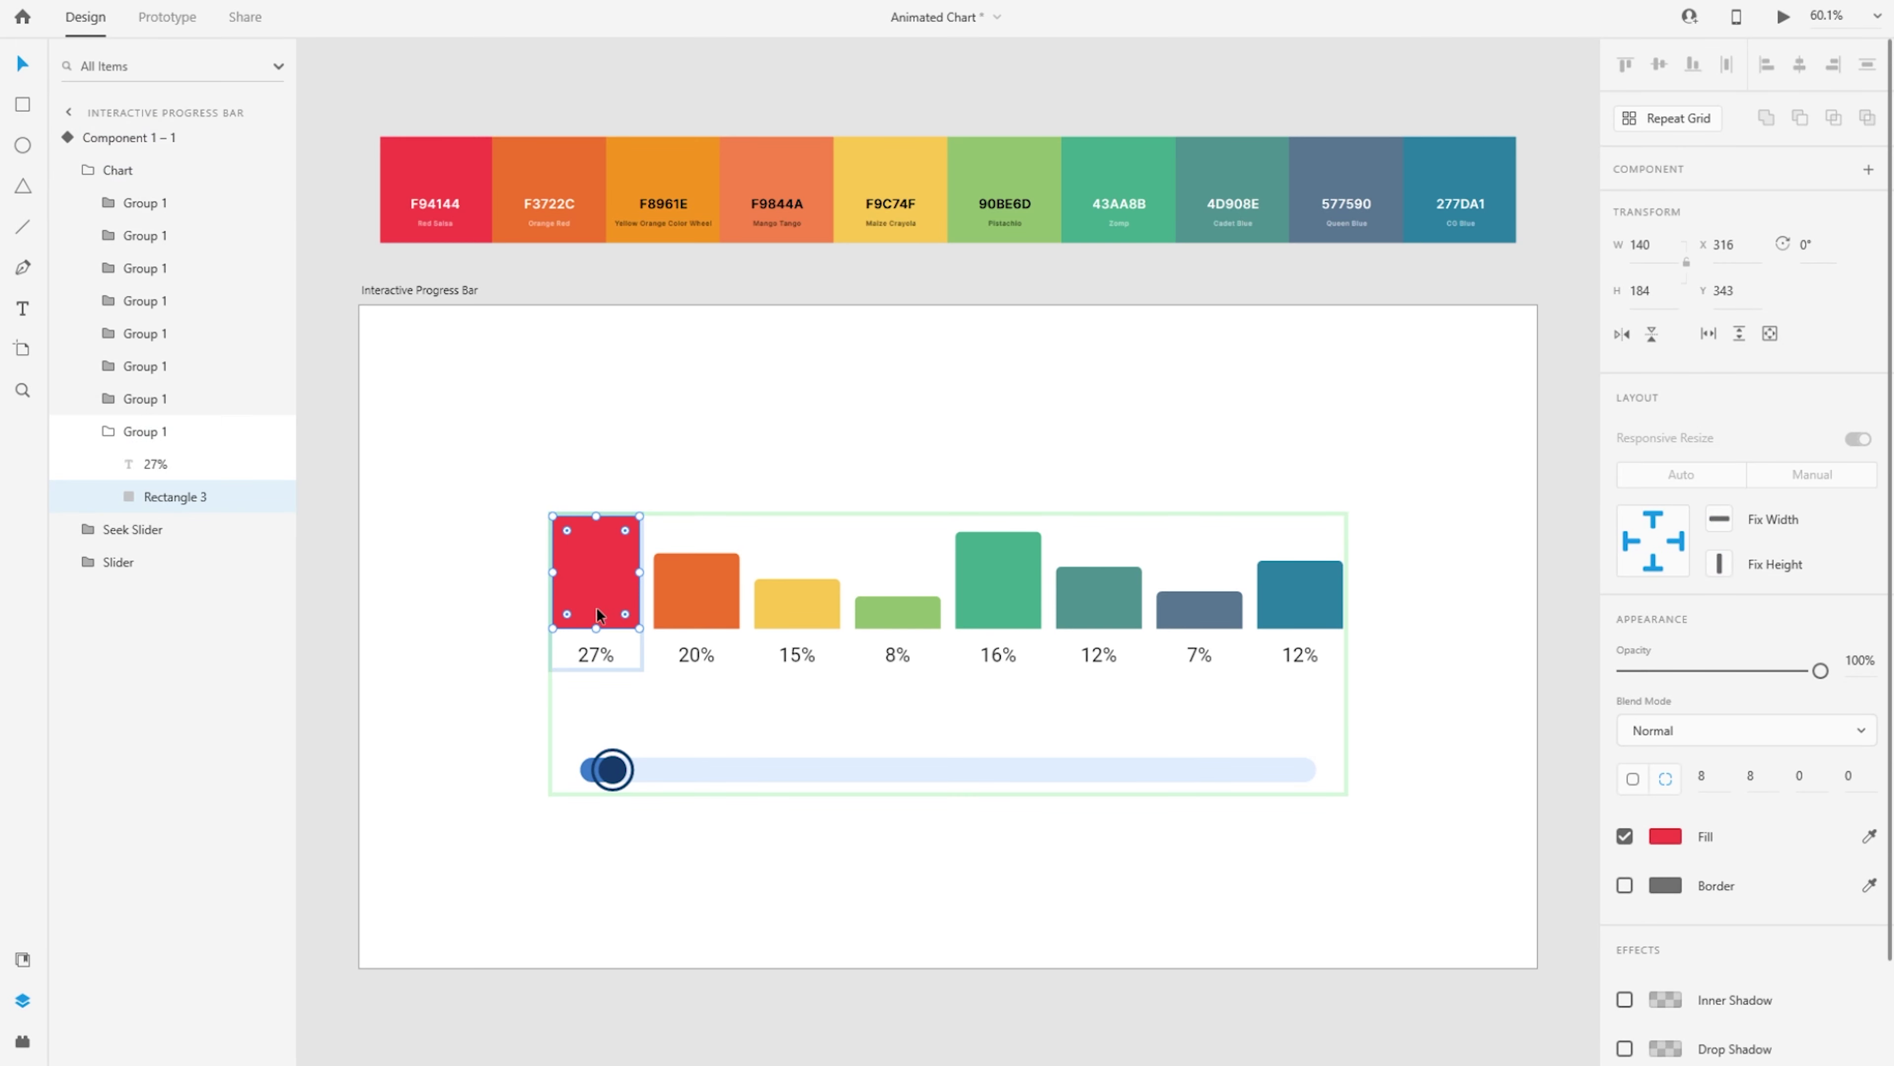
{"action": "left_click_drag", "start_coordinate": [596, 517], "coordinate": [596, 565]}
{"action": "left_click_drag", "start_coordinate": [696, 553], "coordinate": [697, 511]}
{"action": "left_click_drag", "start_coordinate": [797, 578], "coordinate": [797, 493]}
{"action": "left_click_drag", "start_coordinate": [897, 596], "coordinate": [1098, 463]}
{"action": "left_click", "coordinate": [1199, 604], "text": "ctrl"}
{"action": "left_click_drag", "start_coordinate": [1199, 591], "coordinate": [1196, 515]}
{"action": "left_click_drag", "start_coordinate": [1300, 561], "coordinate": [1300, 599]}
Change the Final State labels under the eighth, seventh and sixth bars to 6%, 27% and 36%
{"action": "double_click", "coordinate": [1300, 655]}
{"action": "type", "text": "6%"}
{"action": "double_click", "coordinate": [1200, 655]}
{"action": "type", "text": "27%"}
{"action": "double_click", "coordinate": [1099, 654]}
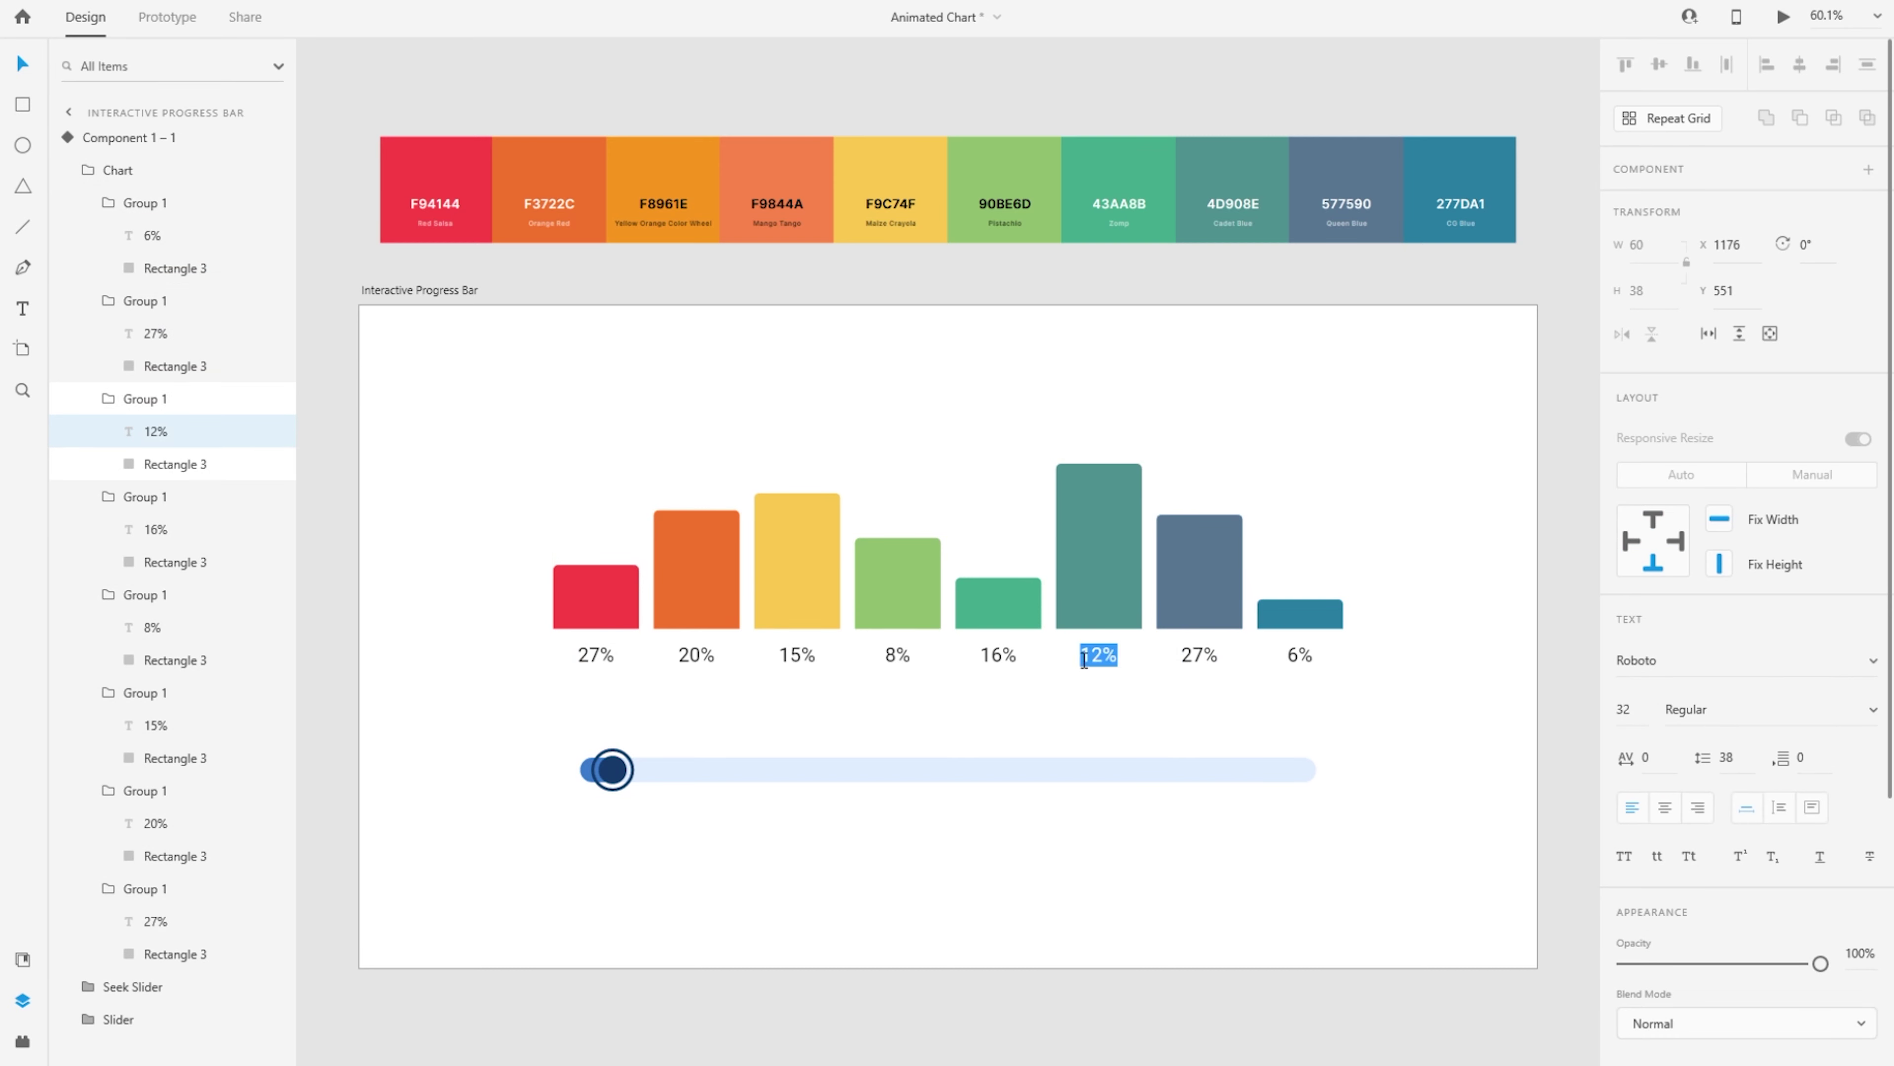
{"action": "type", "text": "36%"}
Change the Final State labels under the fifth, fourth, third and first bars to 10%, 18%, 24% and 14%
{"action": "double_click", "coordinate": [996, 655]}
{"action": "type", "text": "10"}
{"action": "double_click", "coordinate": [897, 655]}
{"action": "type", "text": "18"}
{"action": "double_click", "coordinate": [797, 655]}
{"action": "type", "text": "24"}
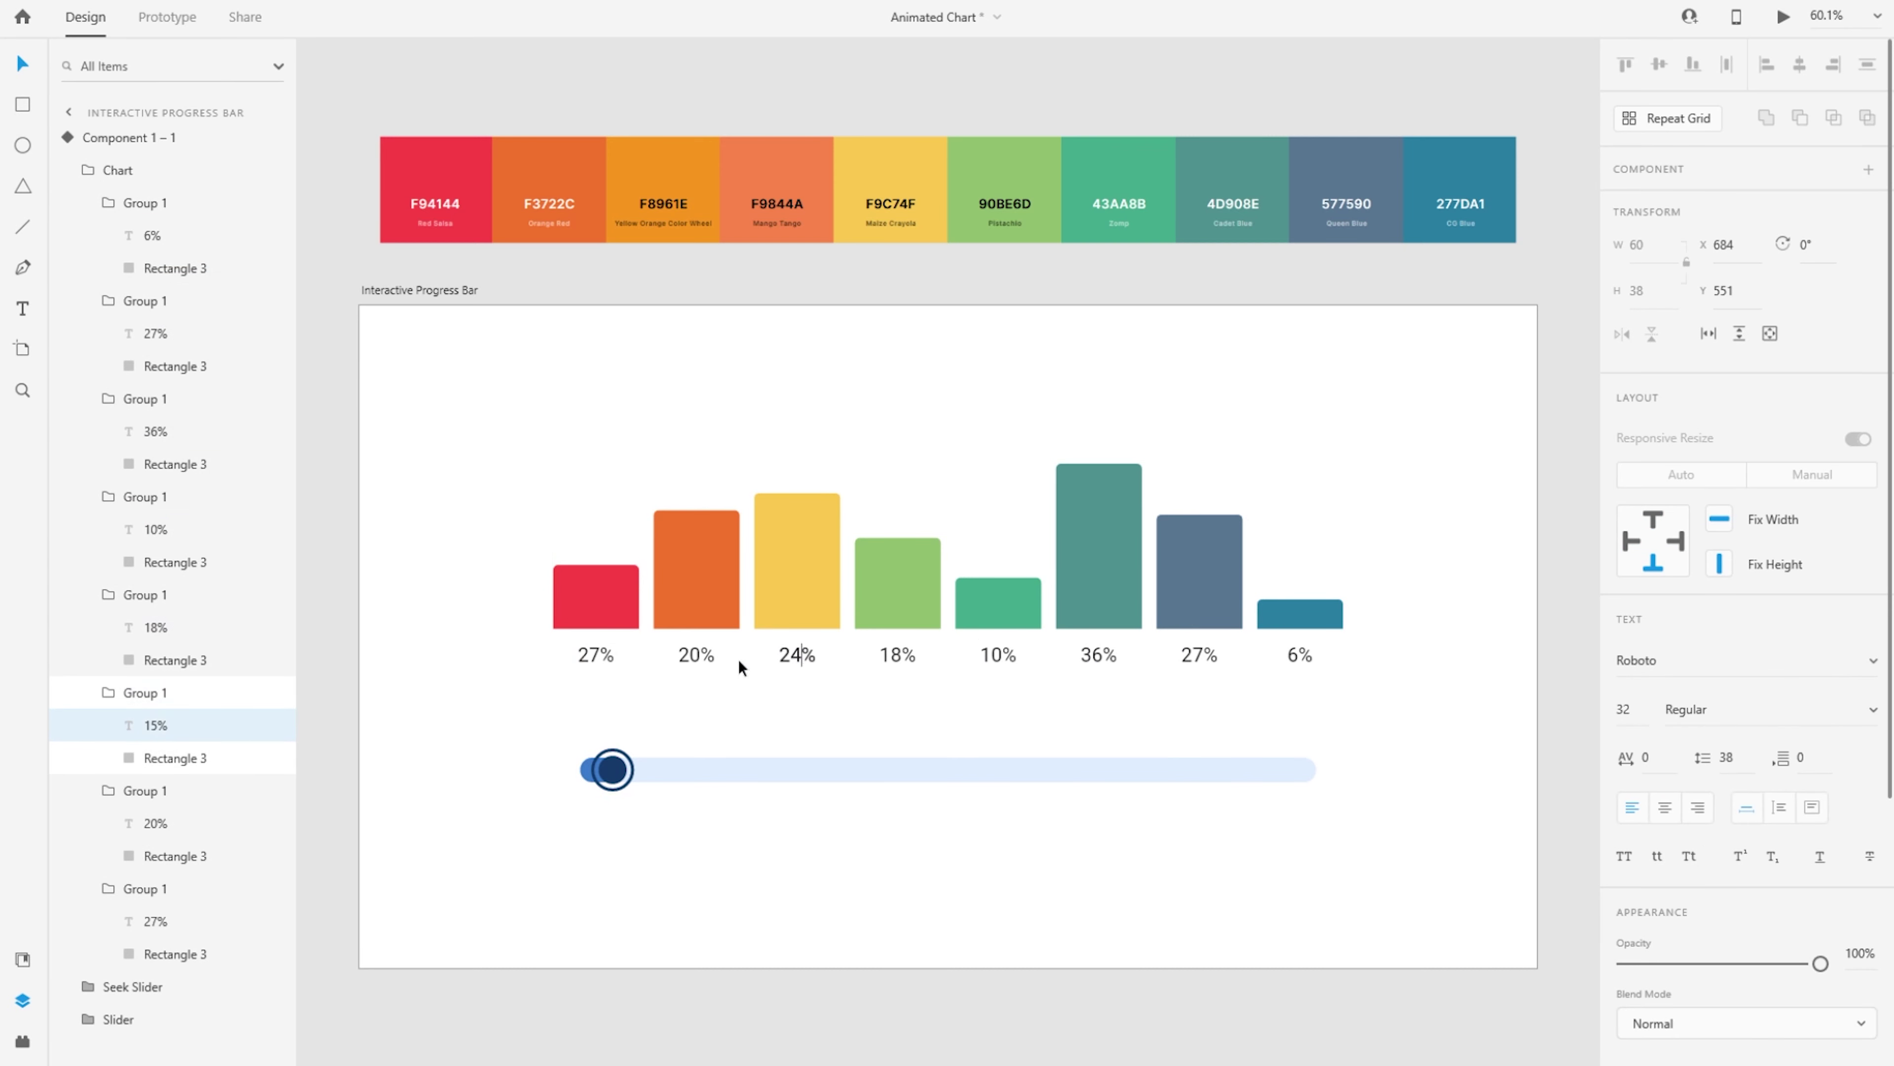
{"action": "double_click", "coordinate": [596, 655]}
{"action": "type", "text": "14"}
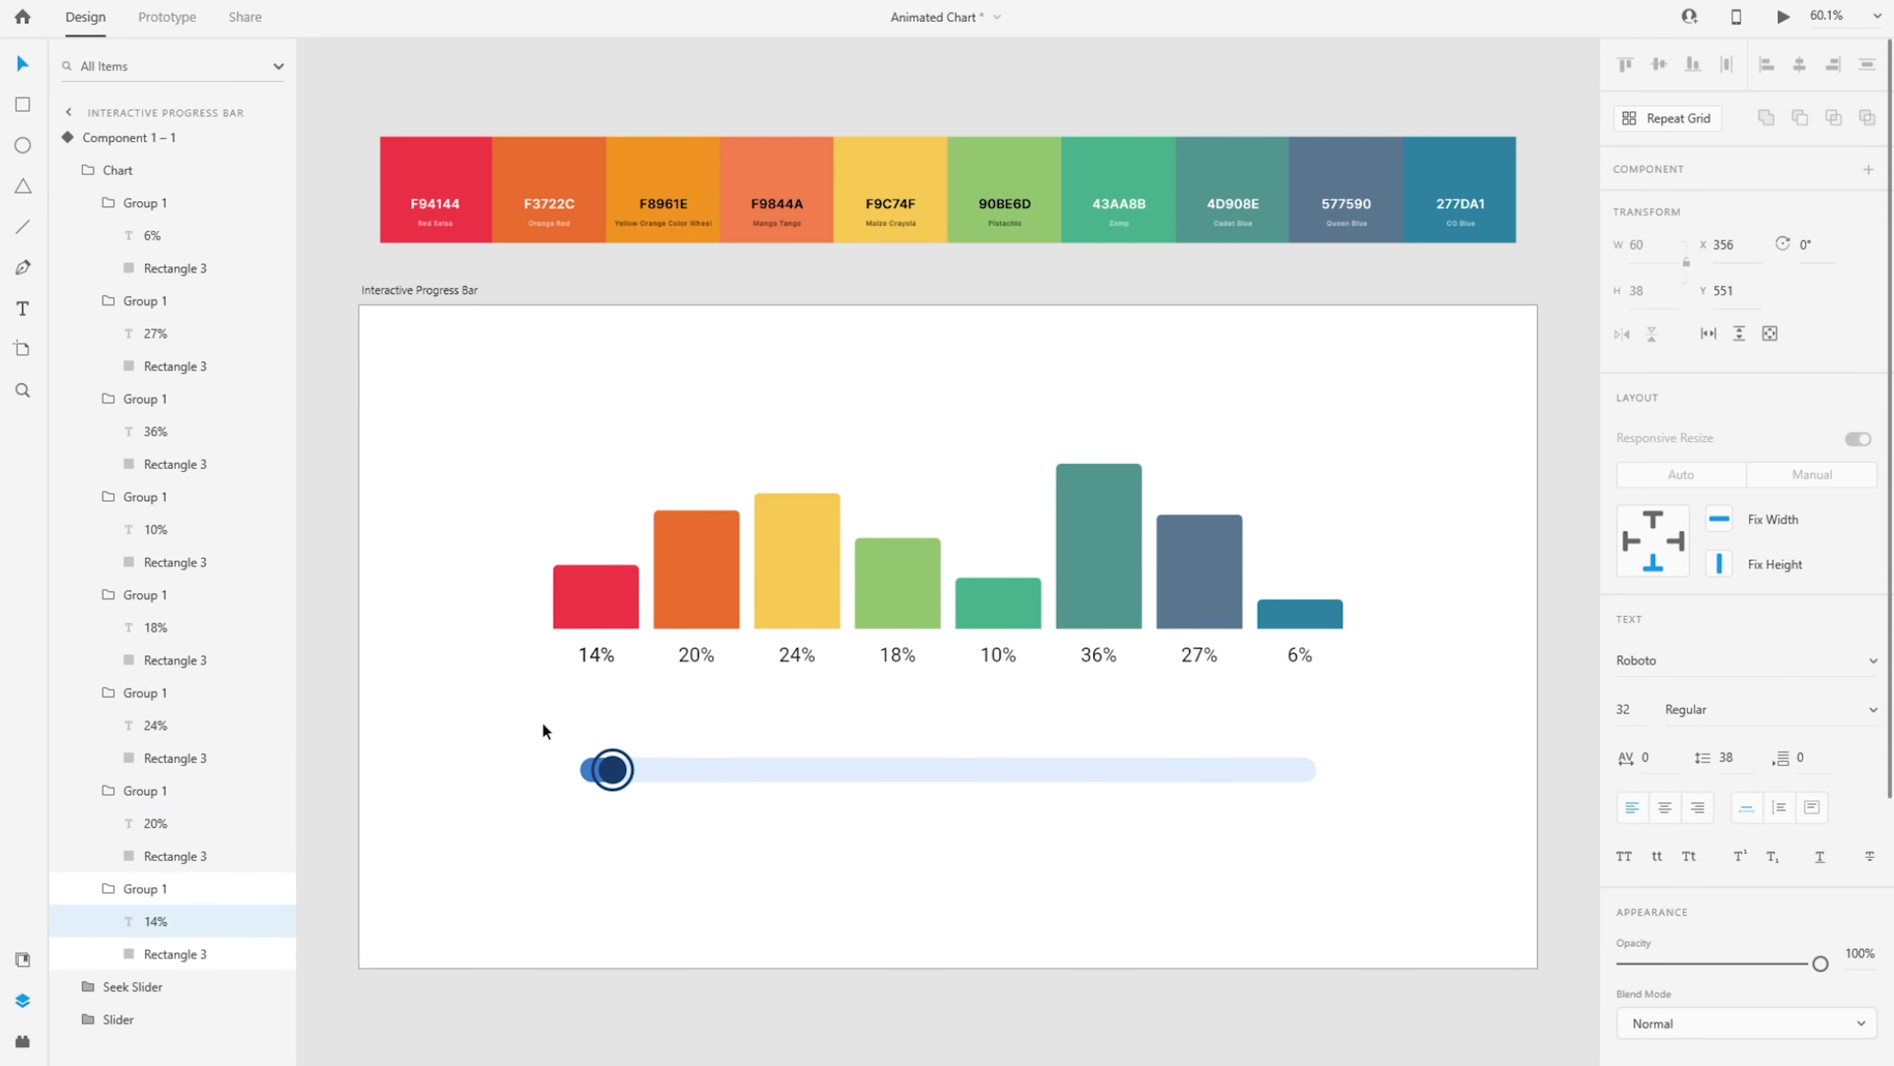
In Final State, move the slider knob horizontally to the far right end of the track, at about X 1468
{"action": "left_click", "coordinate": [438, 752]}
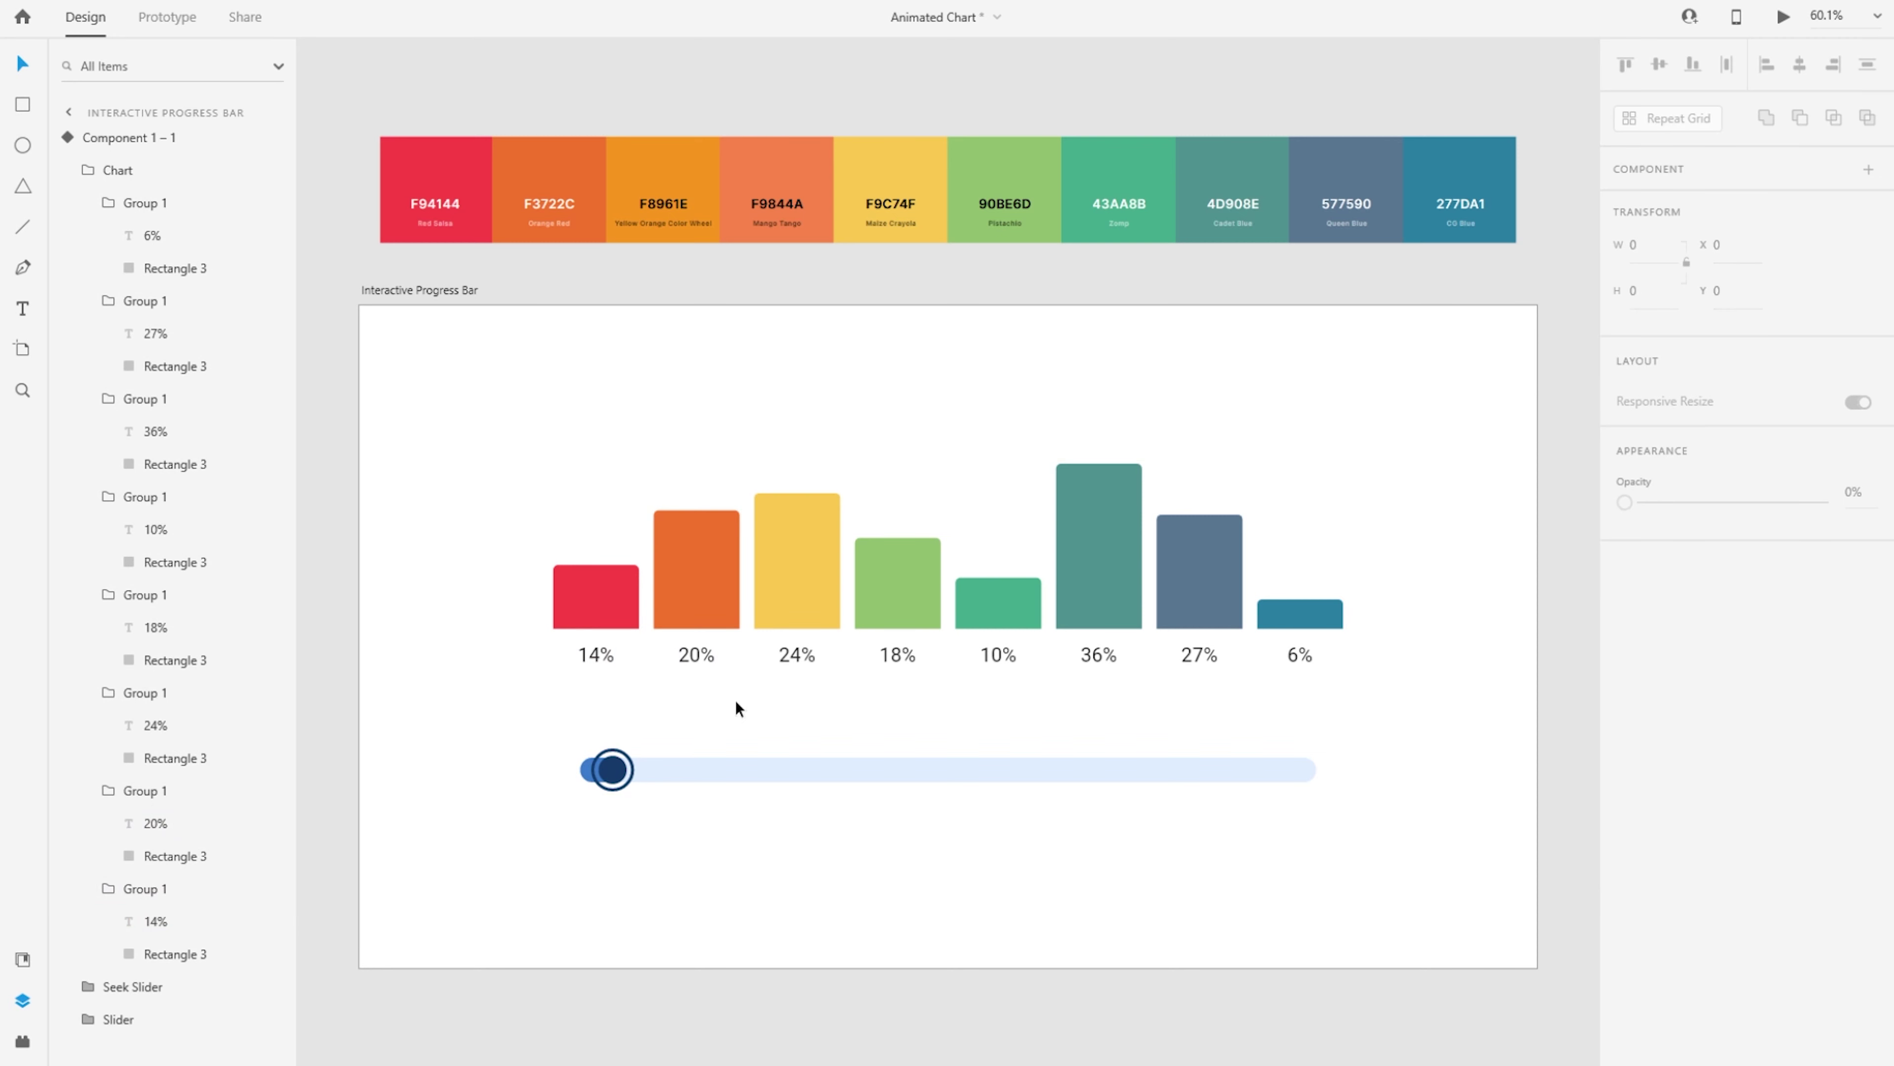
{"action": "left_click", "coordinate": [838, 583]}
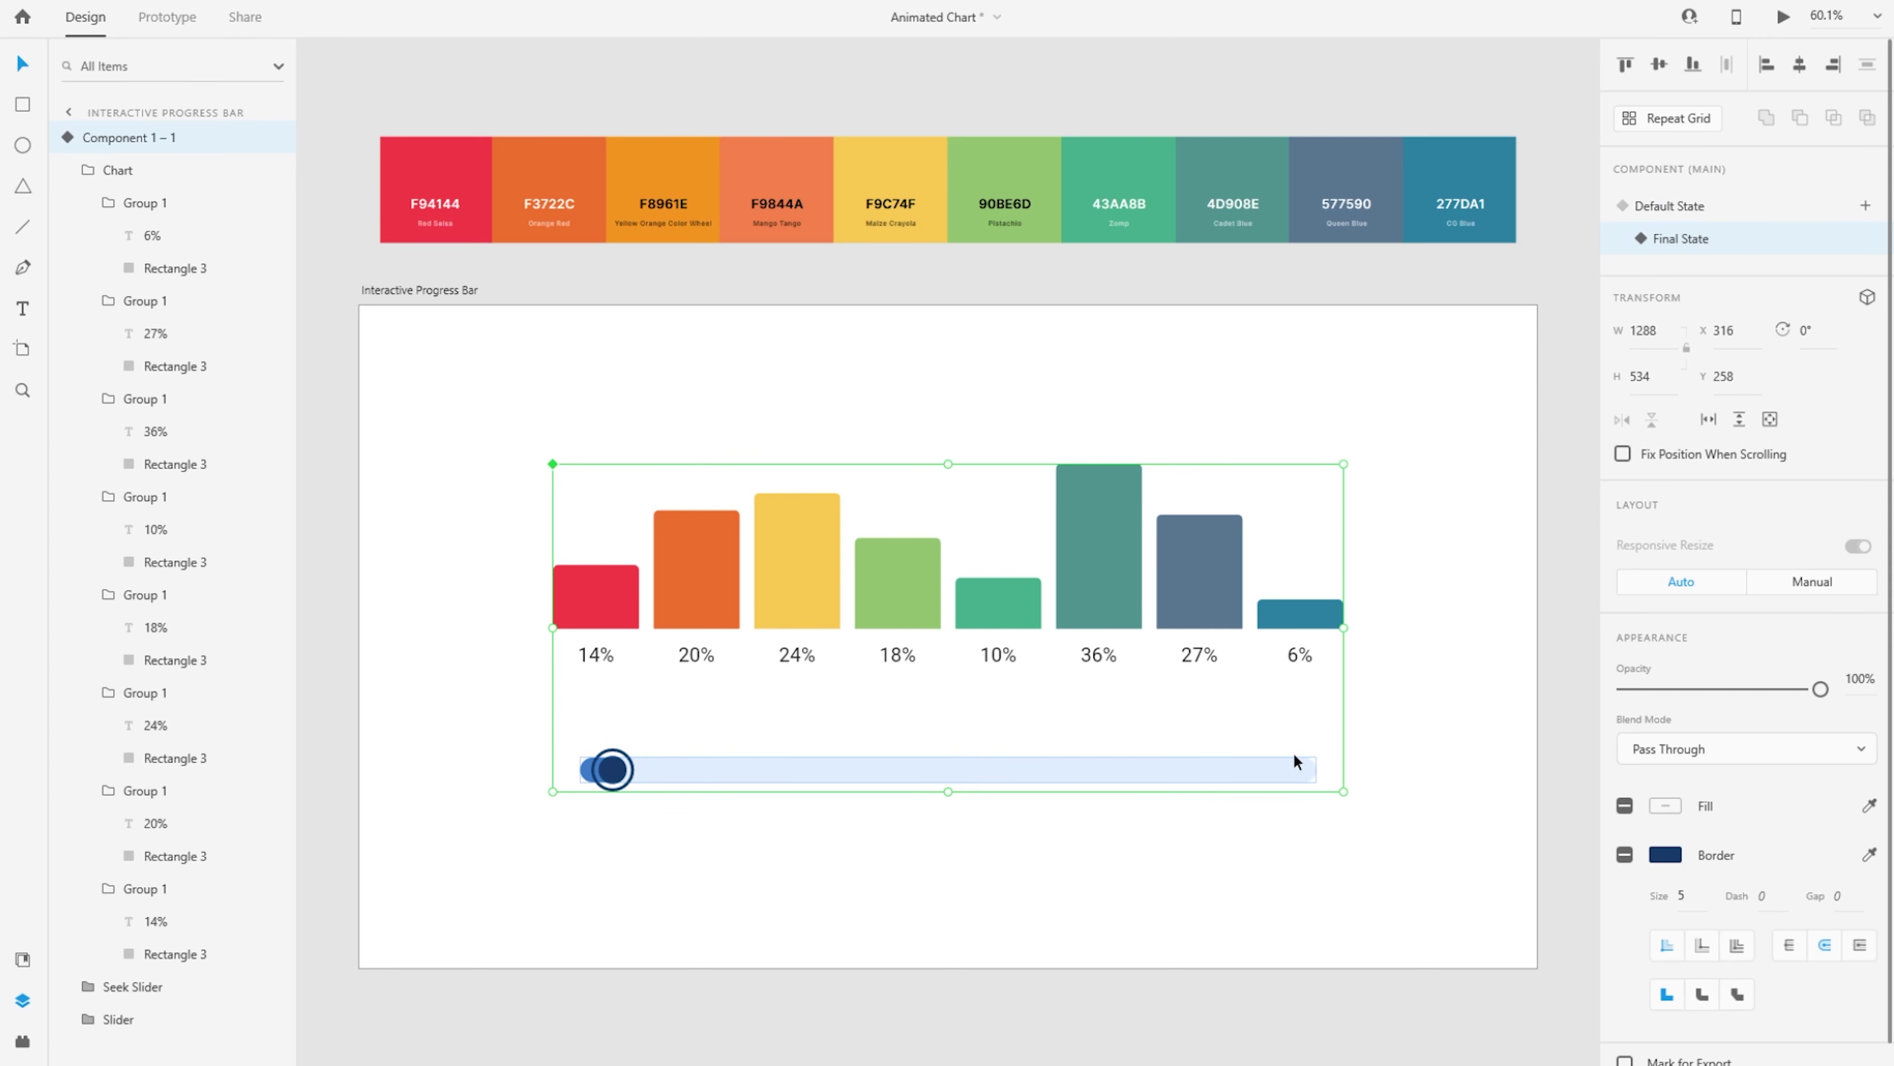
{"action": "double_click", "coordinate": [615, 770]}
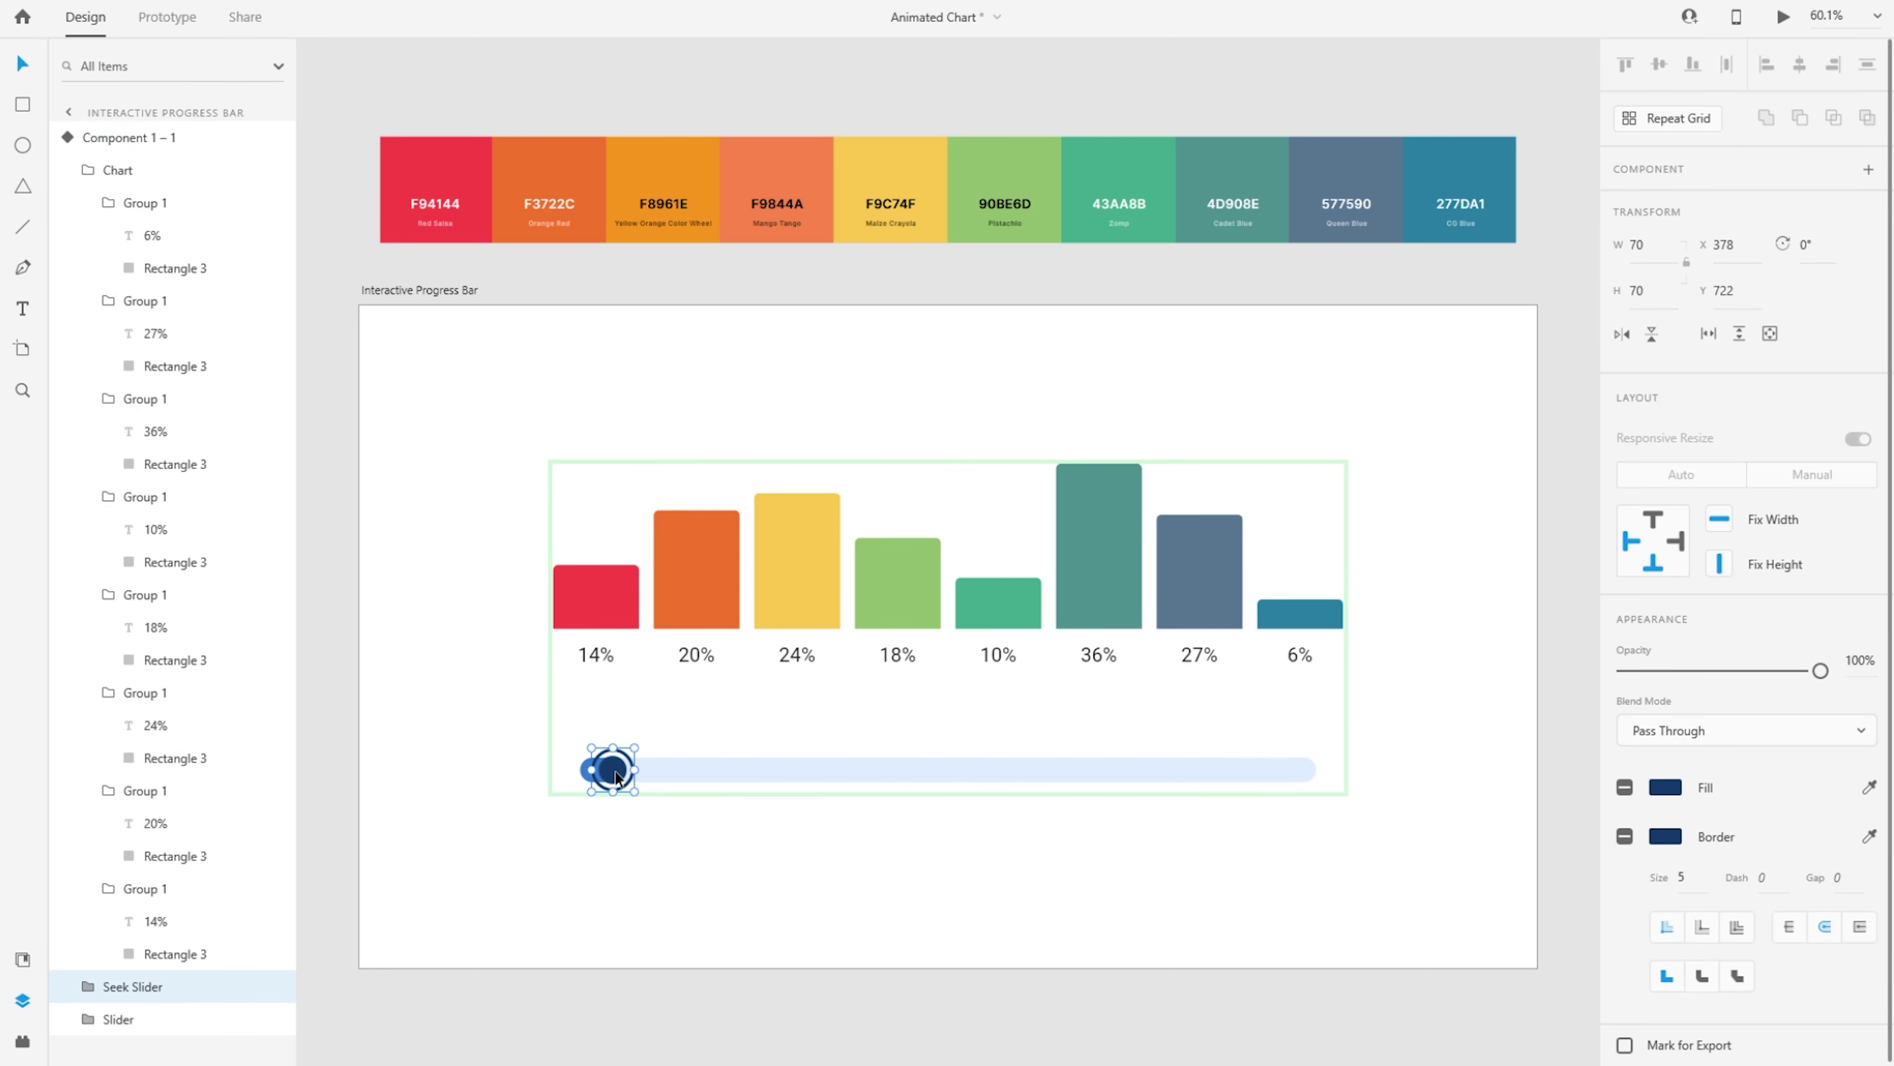
{"action": "left_click_drag", "start_coordinate": [610, 773], "coordinate": [1280, 775]}
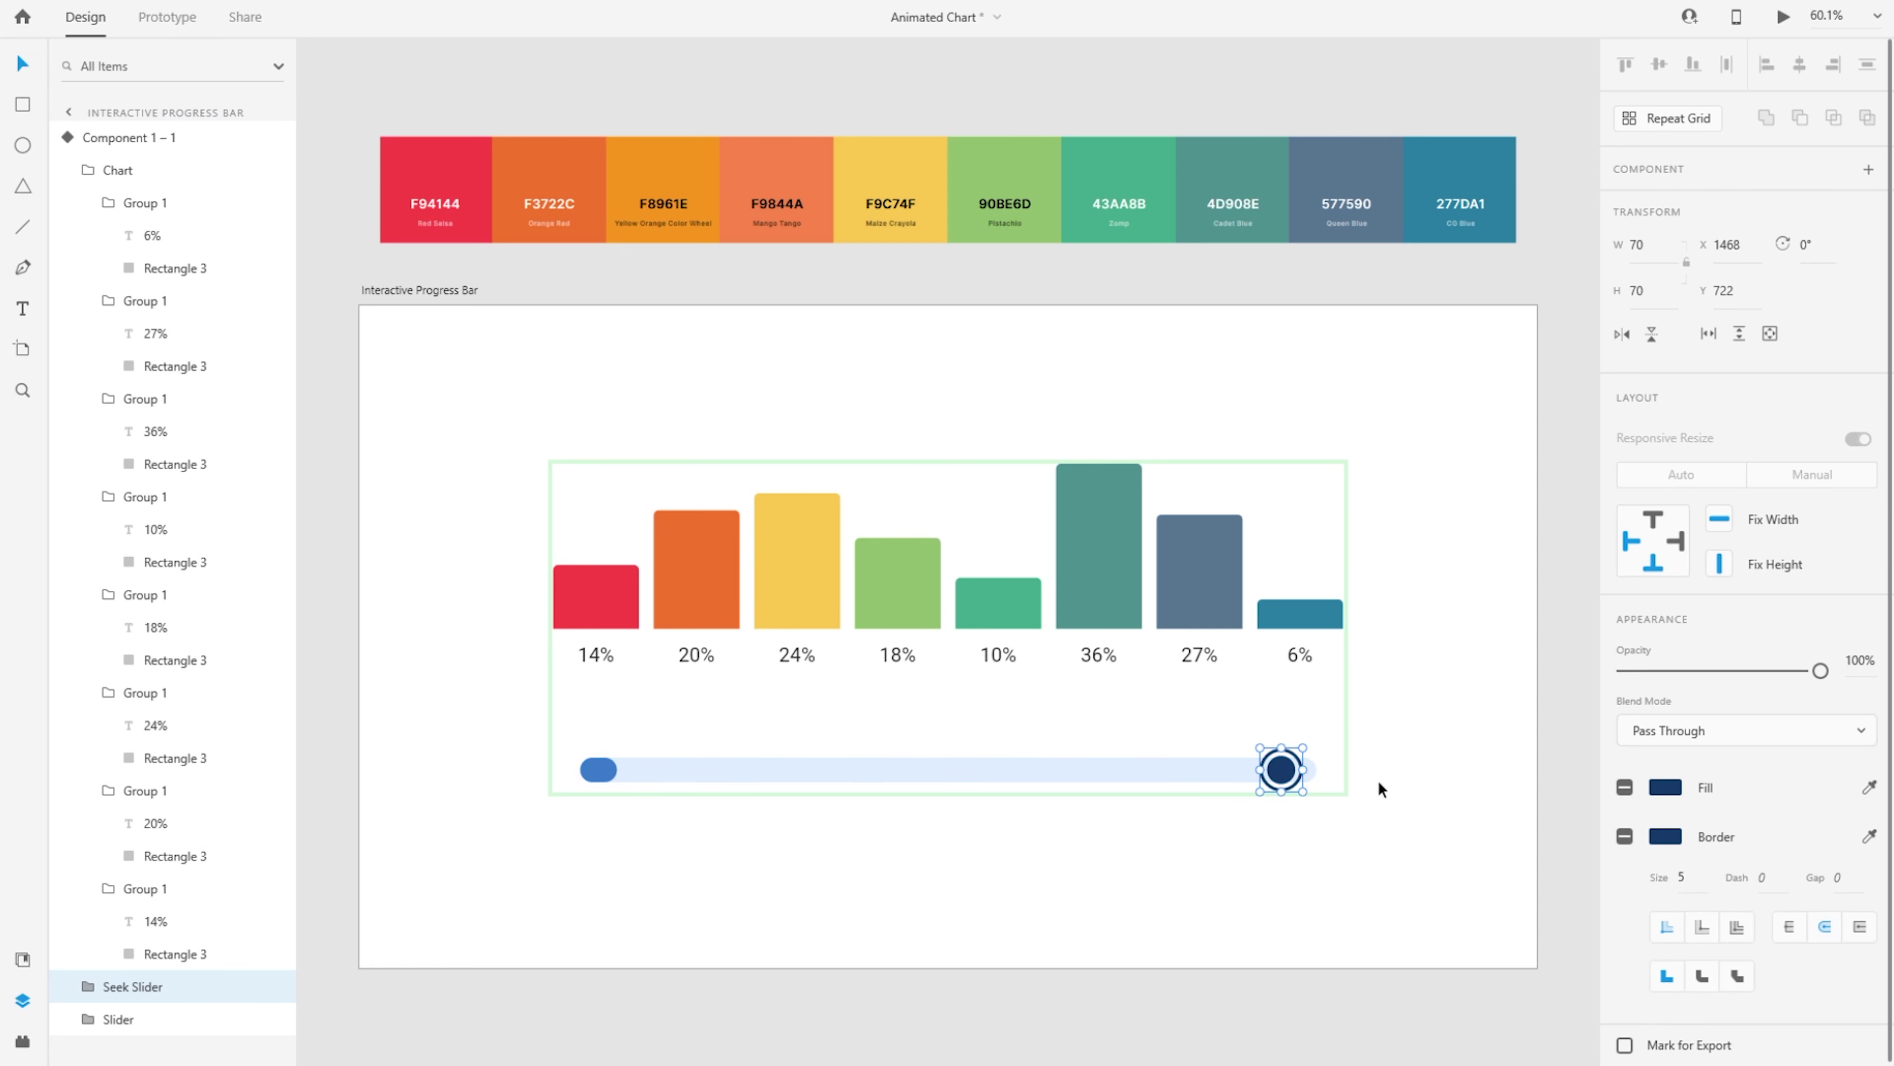
Stretch the slider's blue fill rectangle in Final State to a width of about 1157 so it reaches the knob
{"action": "double_click", "coordinate": [601, 769]}
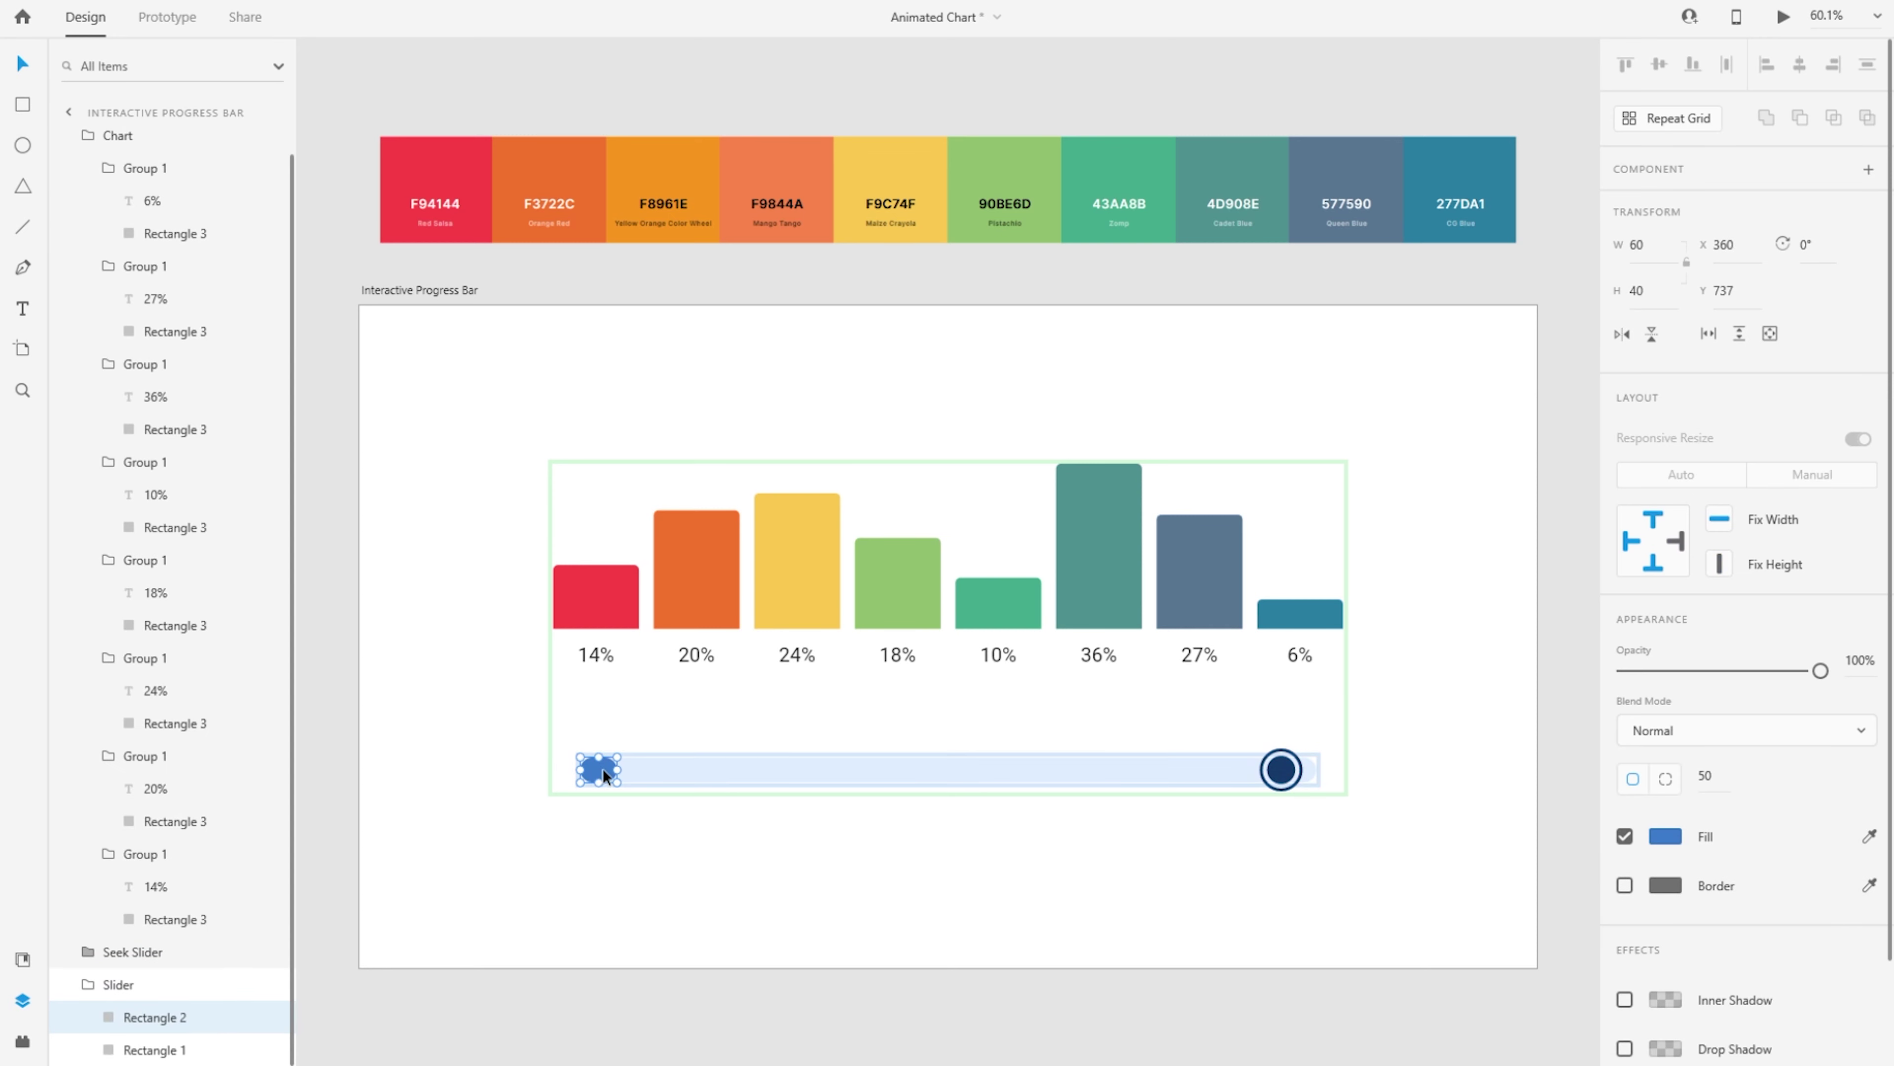
{"action": "left_click_drag", "start_coordinate": [615, 769], "coordinate": [1291, 776]}
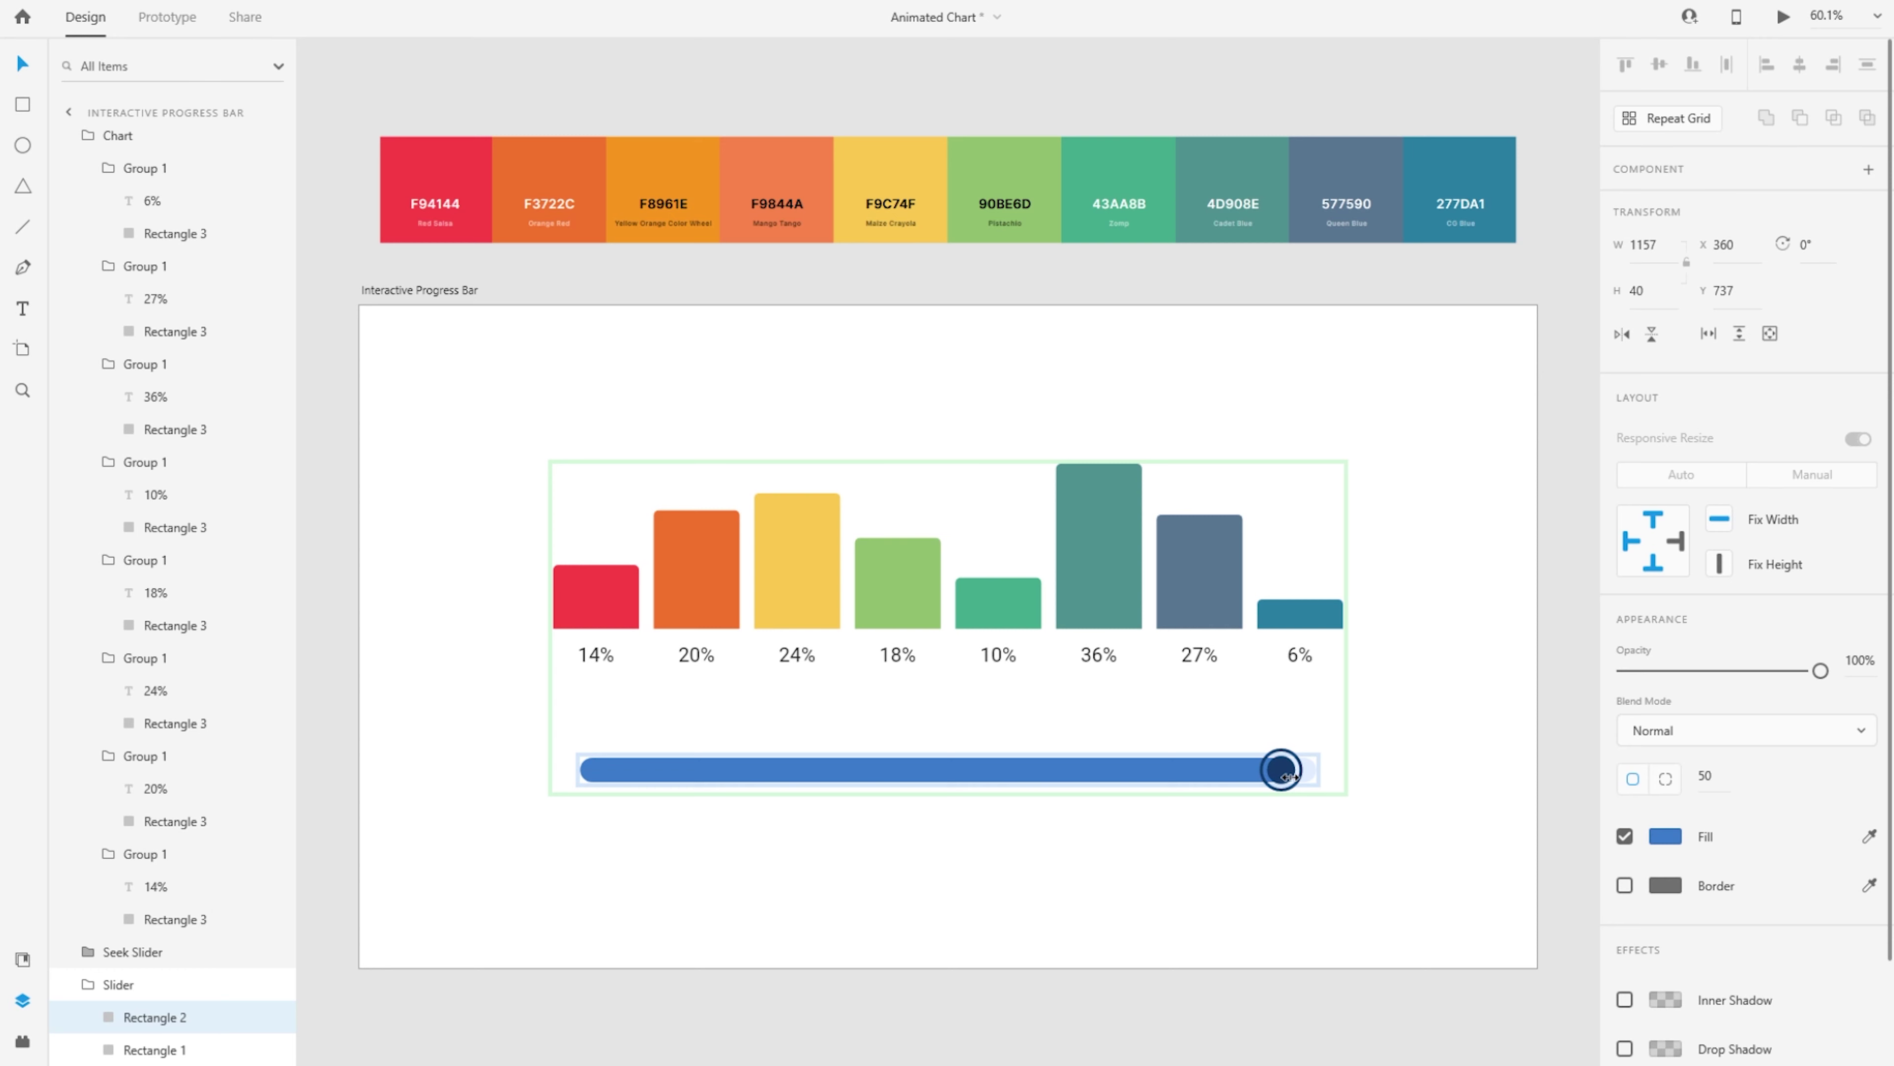
{"action": "left_click", "coordinate": [674, 825]}
Compare the component's Default State and Final State, save the document, and leave Default State active
{"action": "left_click", "coordinate": [671, 572]}
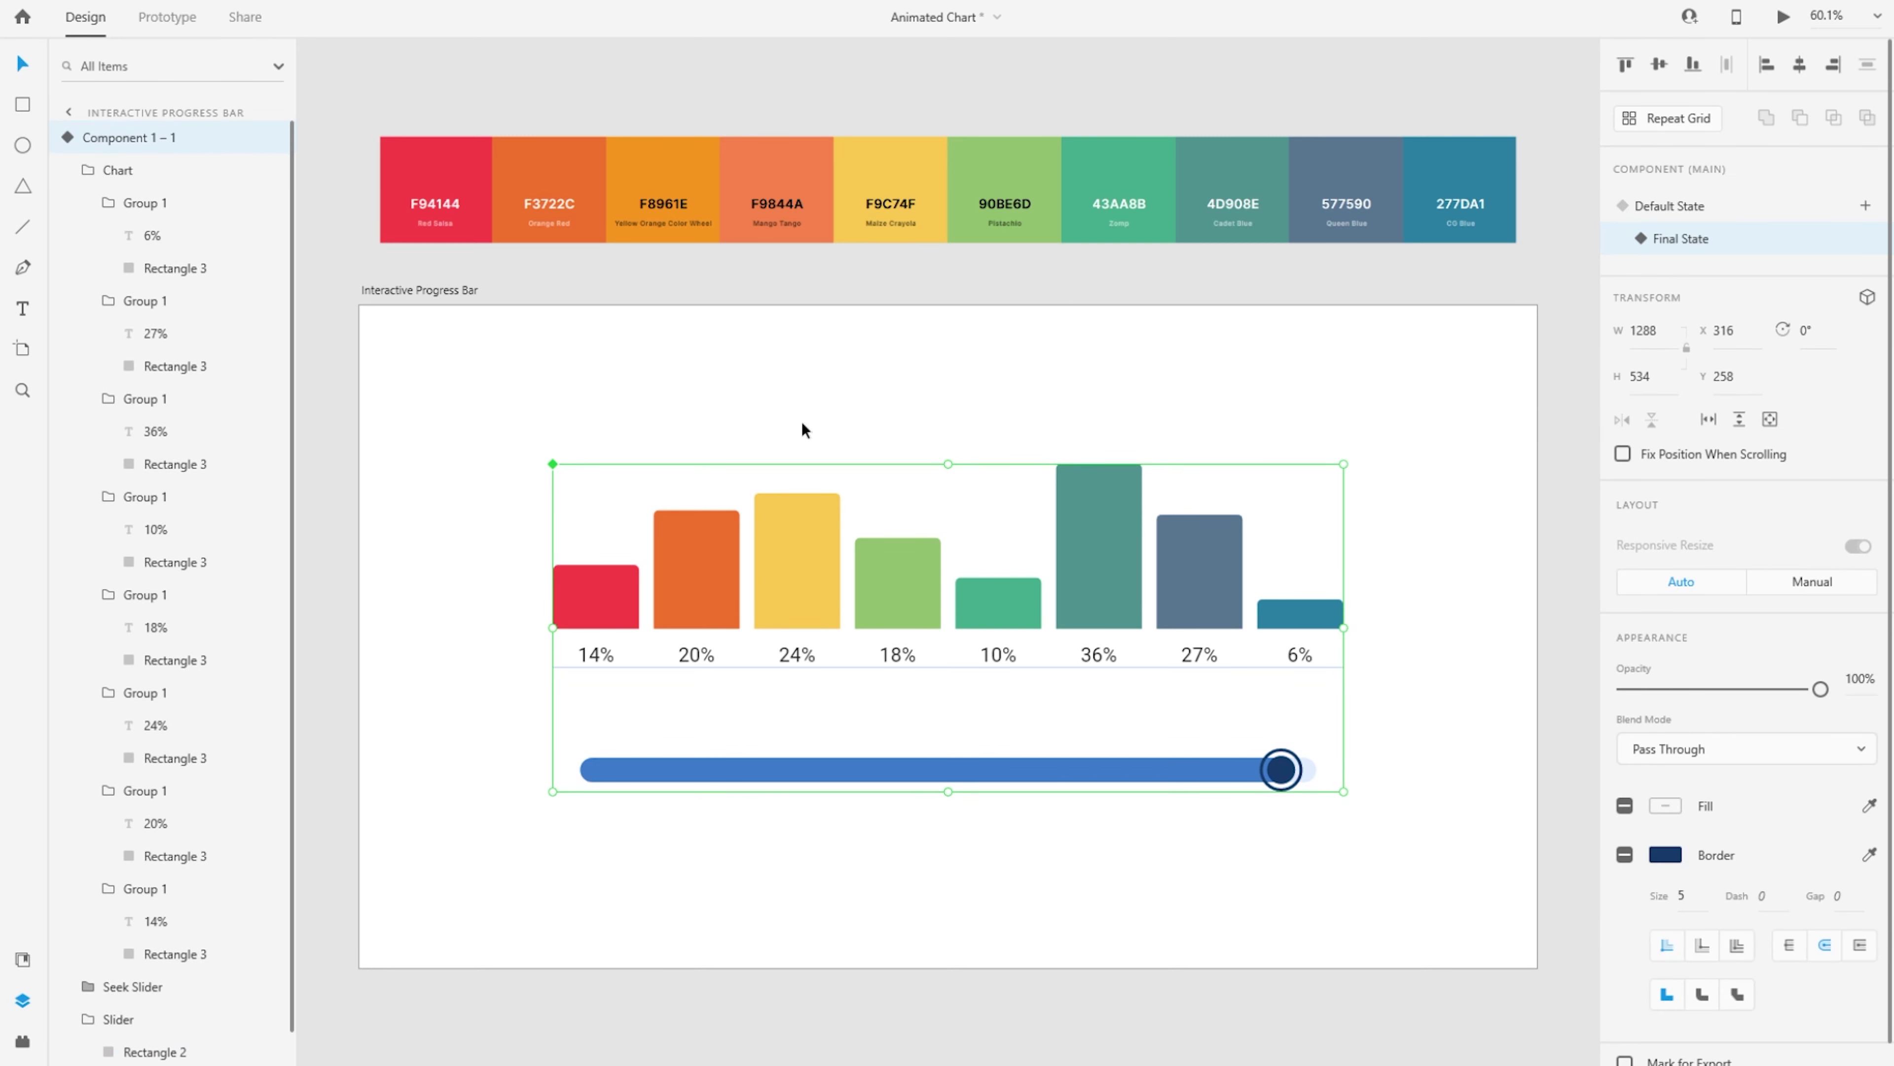
{"action": "left_click", "coordinate": [1710, 213]}
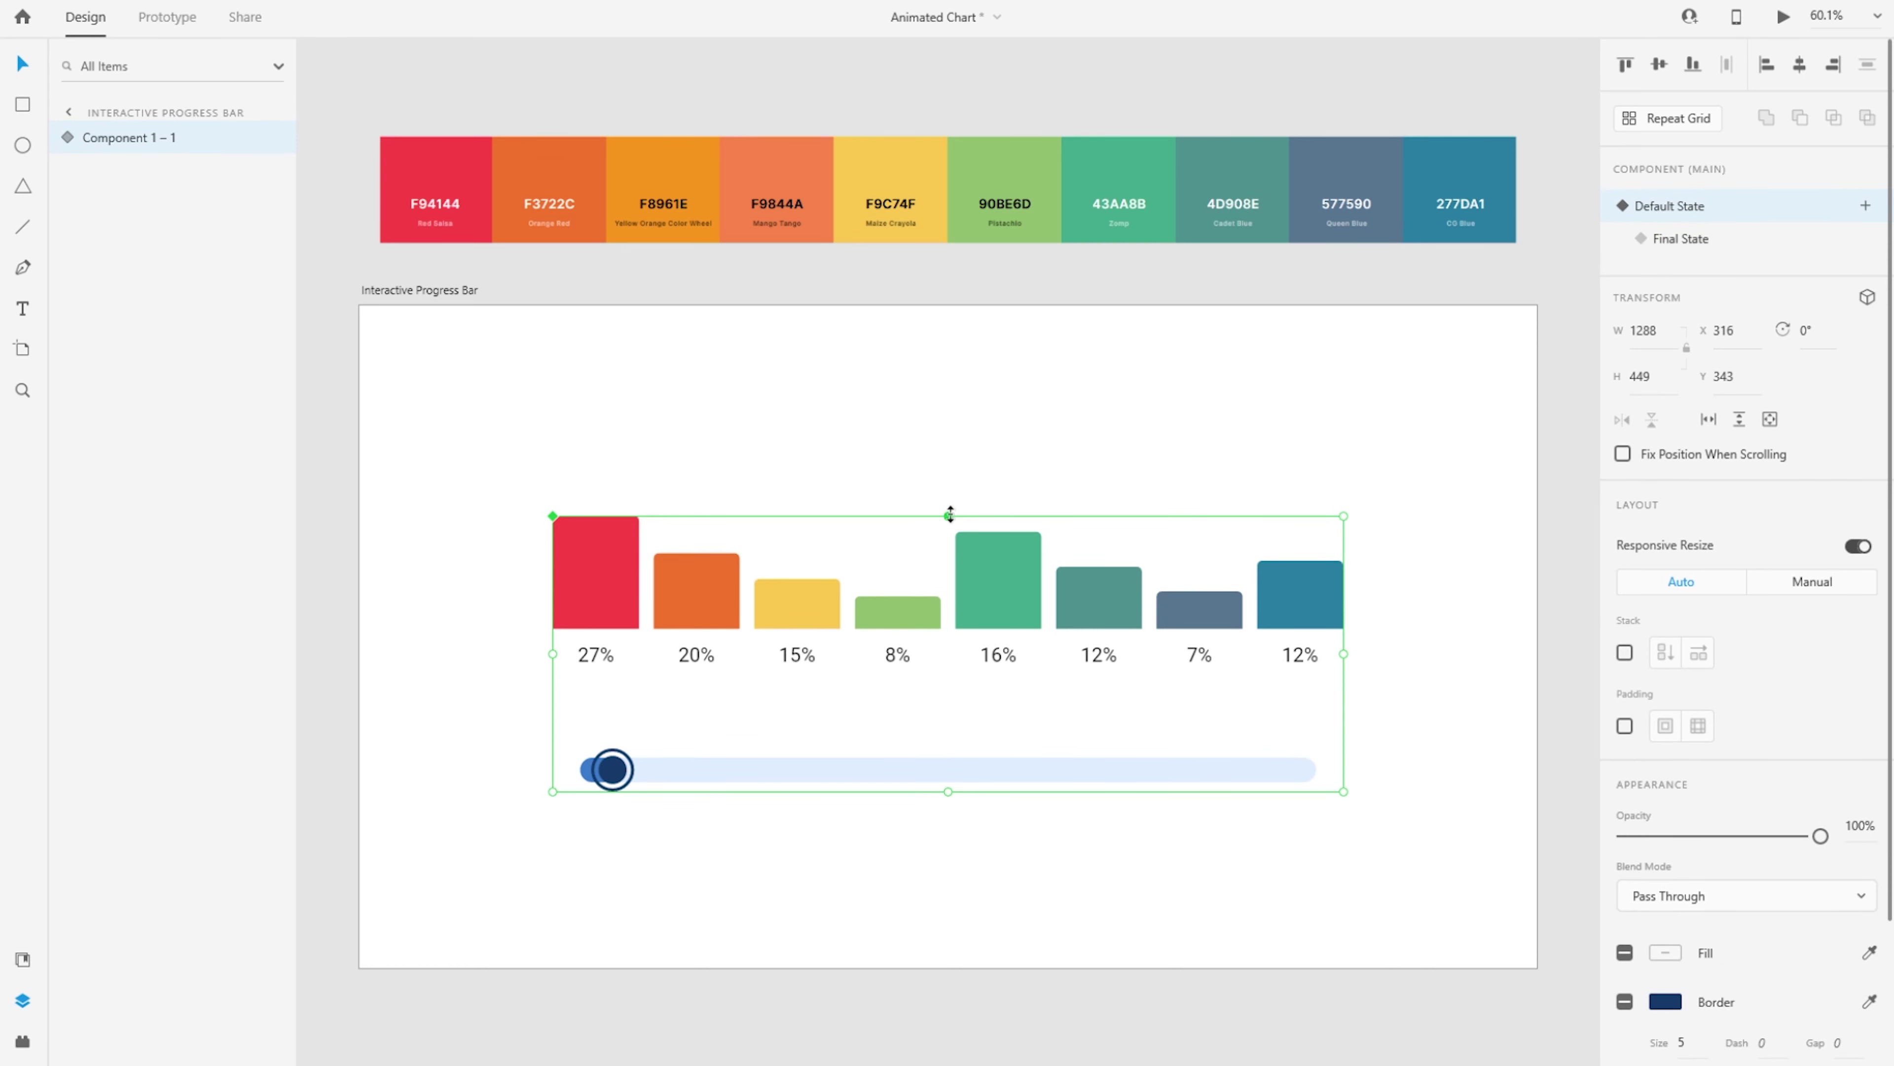
{"action": "left_click", "coordinate": [1718, 239]}
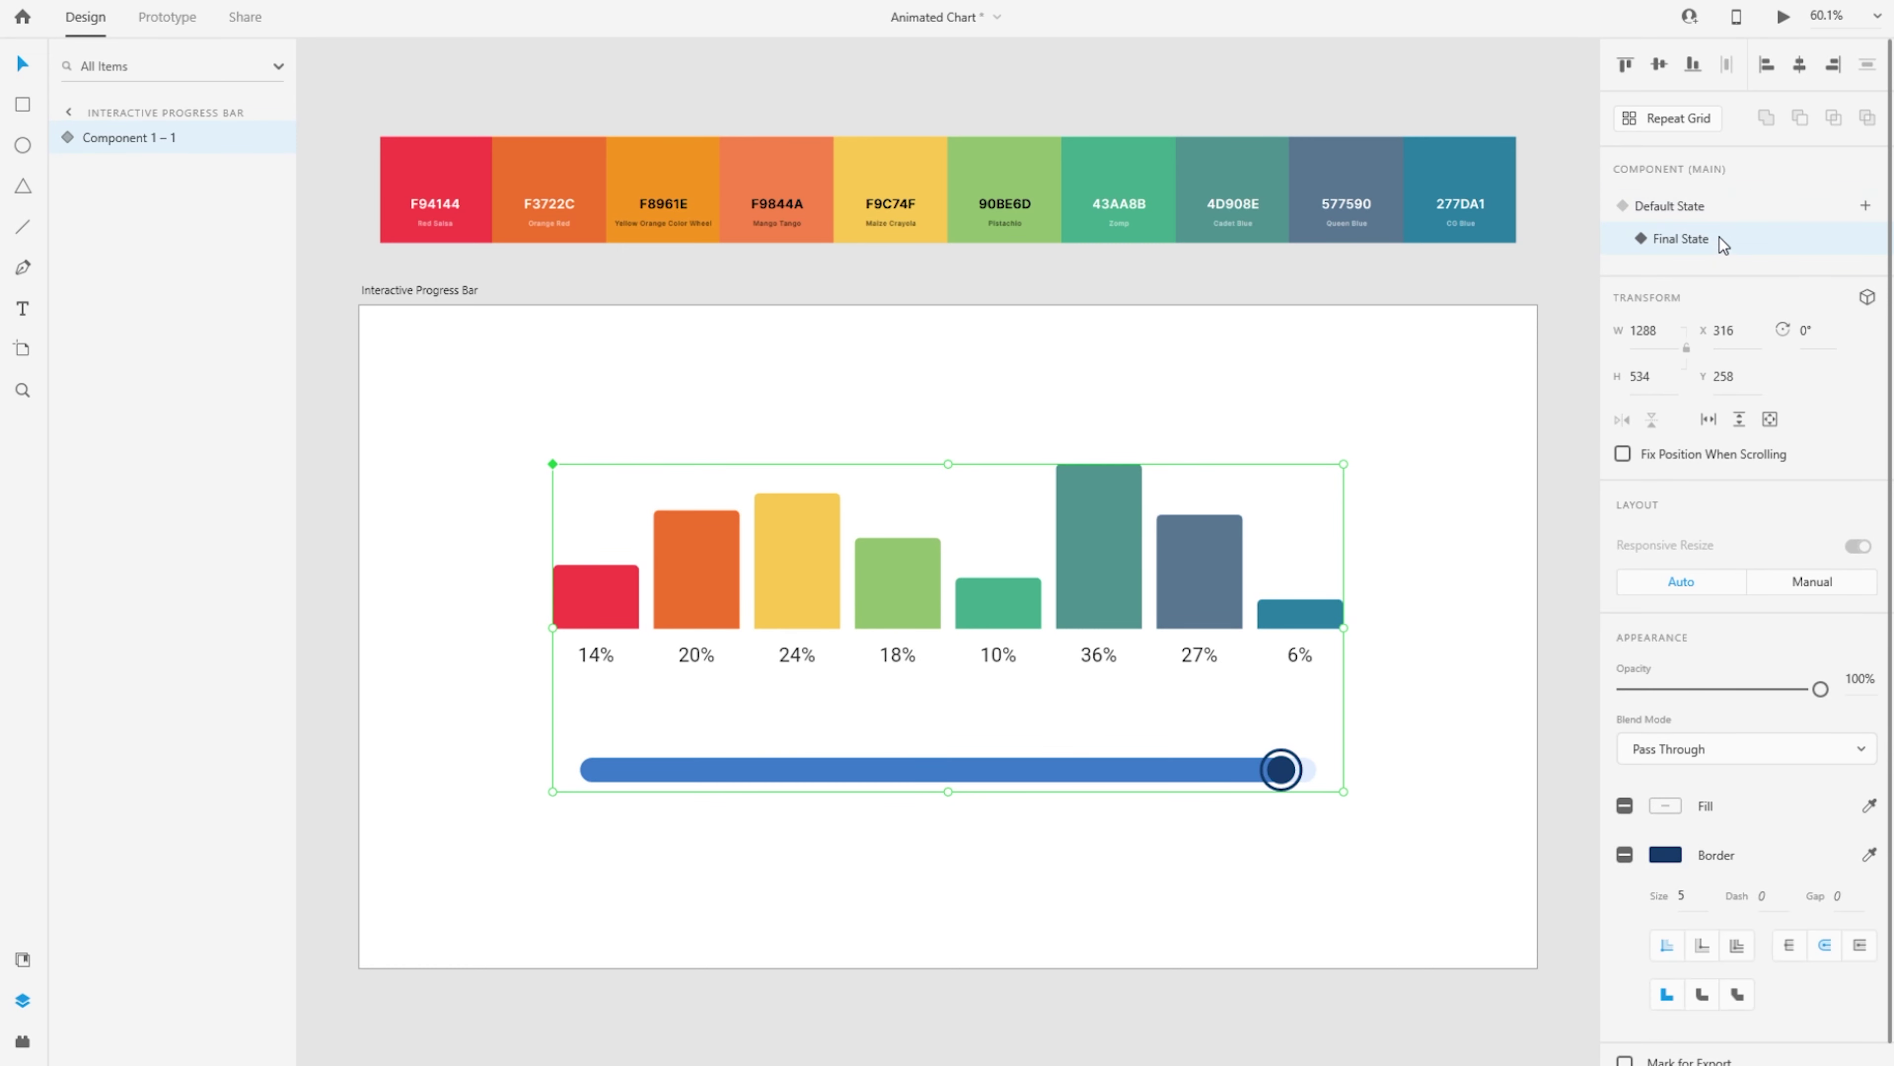
{"action": "left_click", "coordinate": [1721, 210]}
{"action": "left_click", "coordinate": [1717, 237]}
{"action": "key", "text": "ctrl+s"}
{"action": "left_click", "coordinate": [1698, 213]}
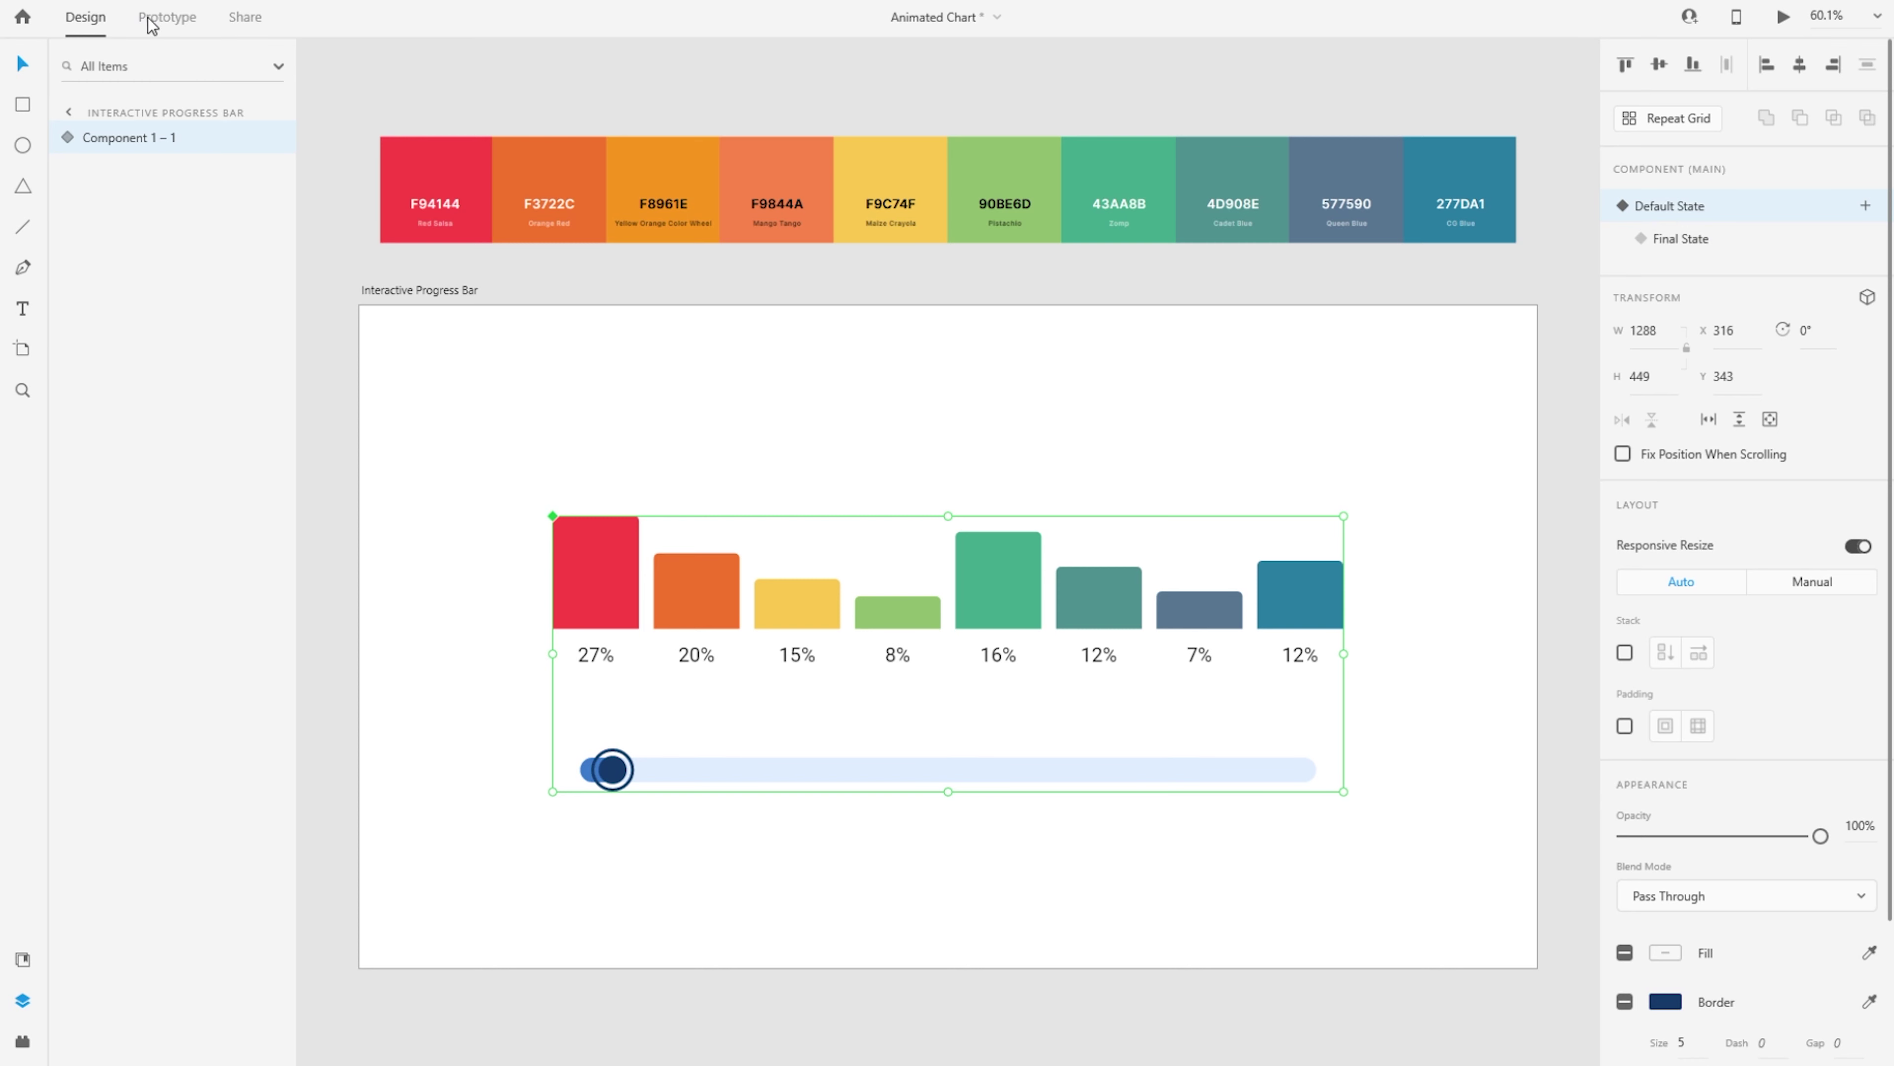
In Prototype mode, give the Default State's Seek Slider knob a Tap interaction with Auto-Animate to Final State
{"action": "left_click", "coordinate": [167, 21]}
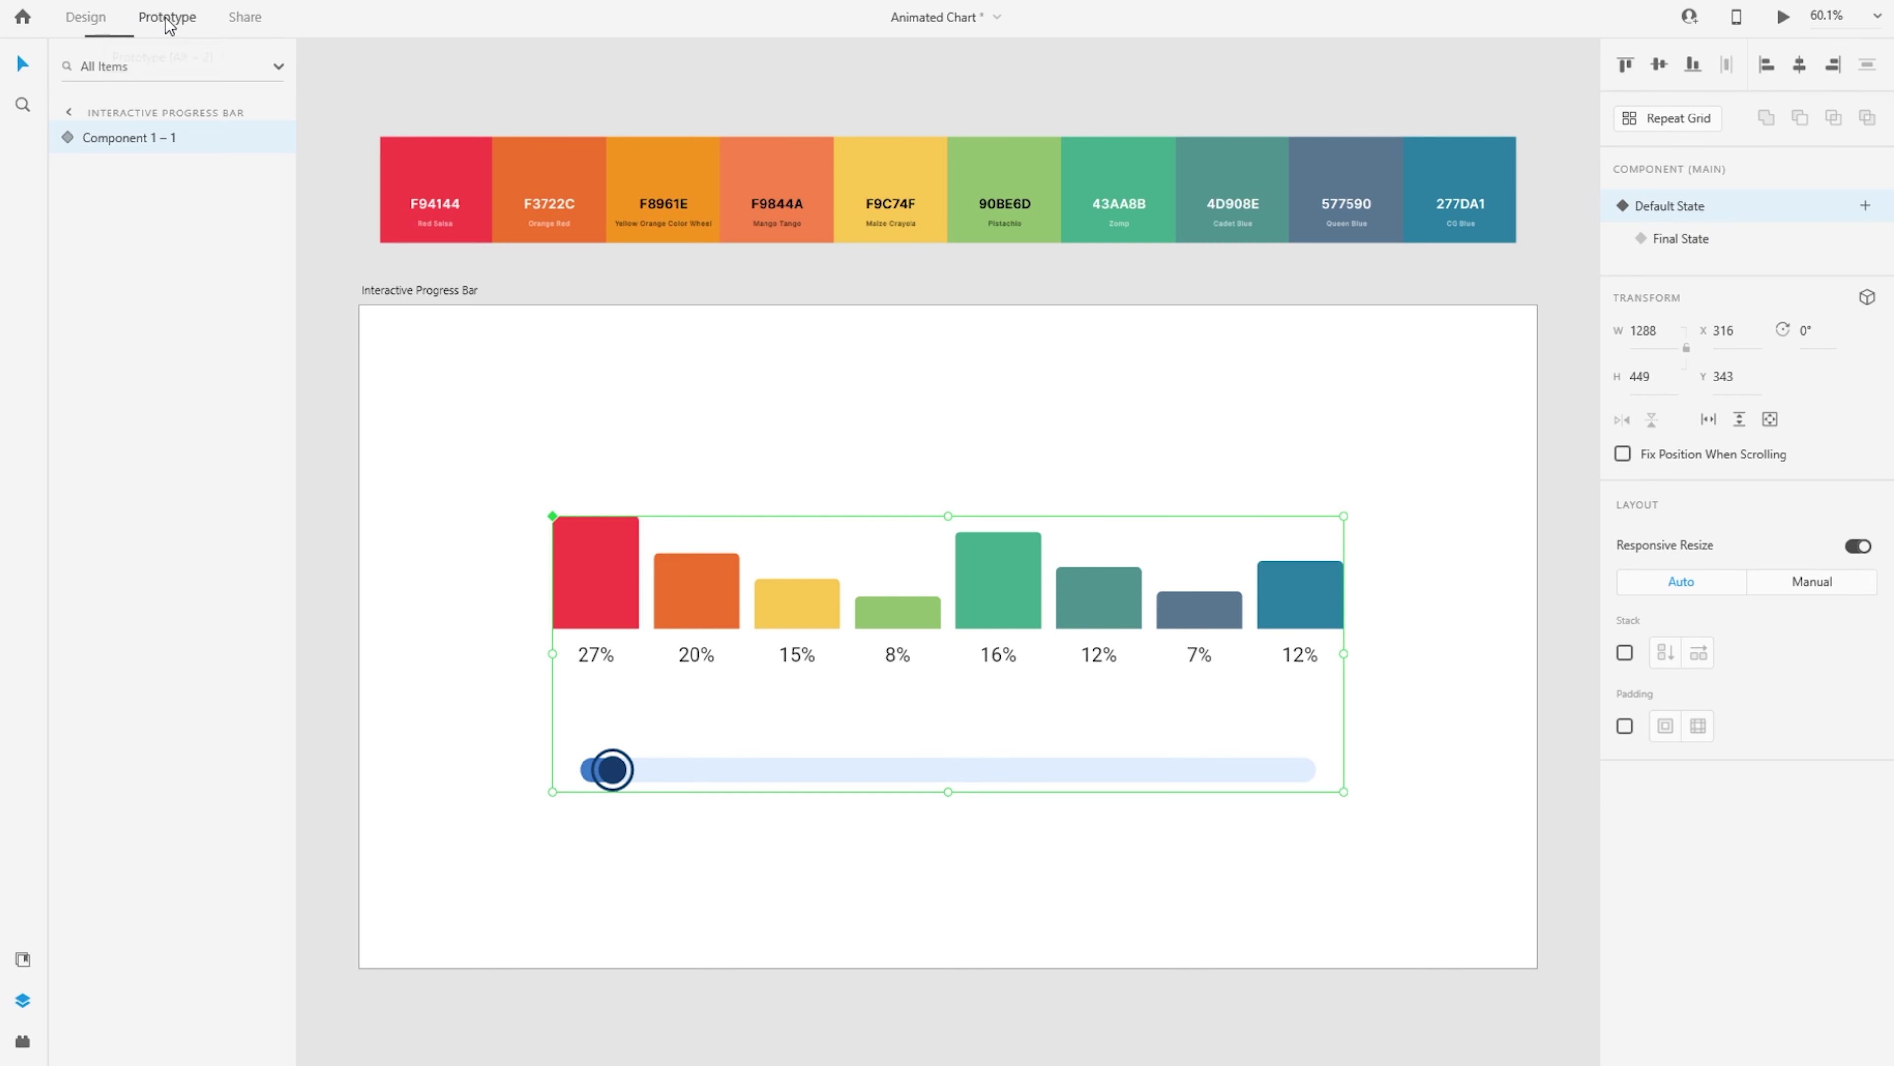
{"action": "left_click", "coordinate": [961, 459]}
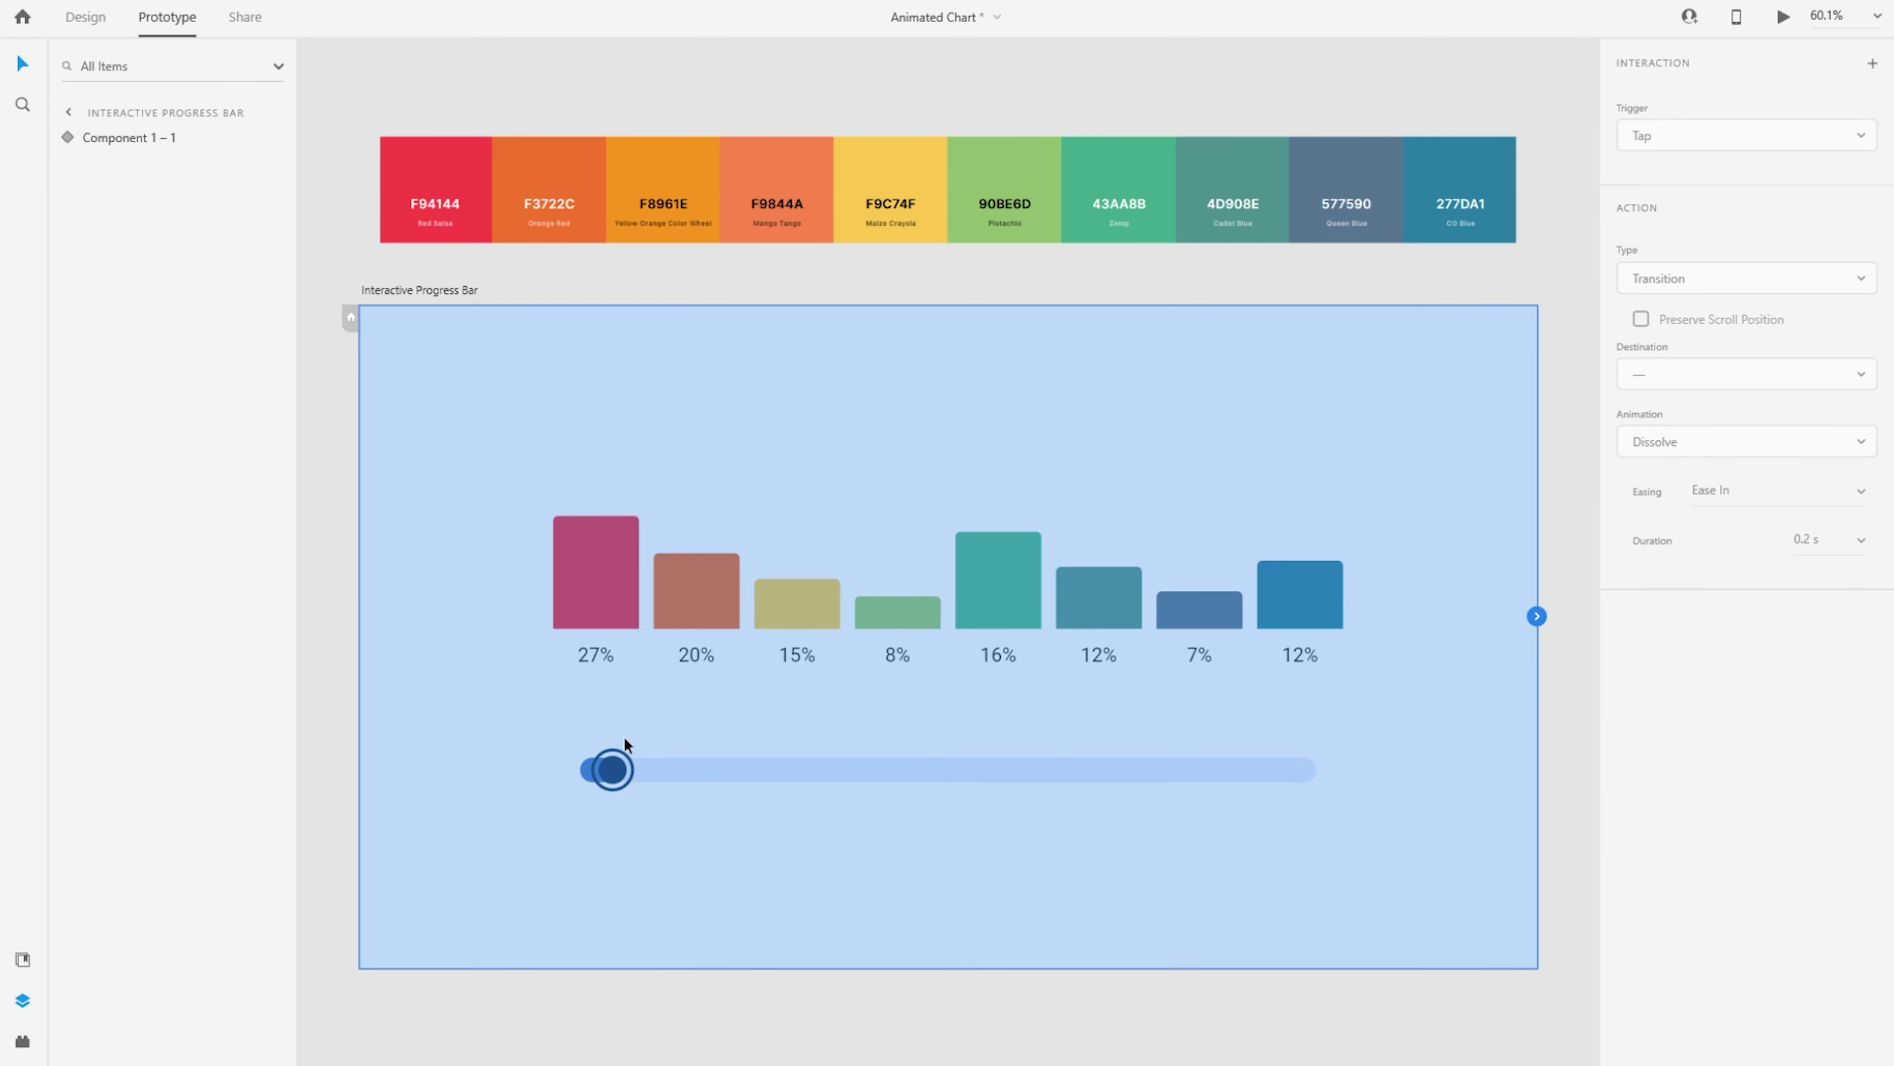
{"action": "left_click", "coordinate": [620, 770]}
{"action": "double_click", "coordinate": [615, 776]}
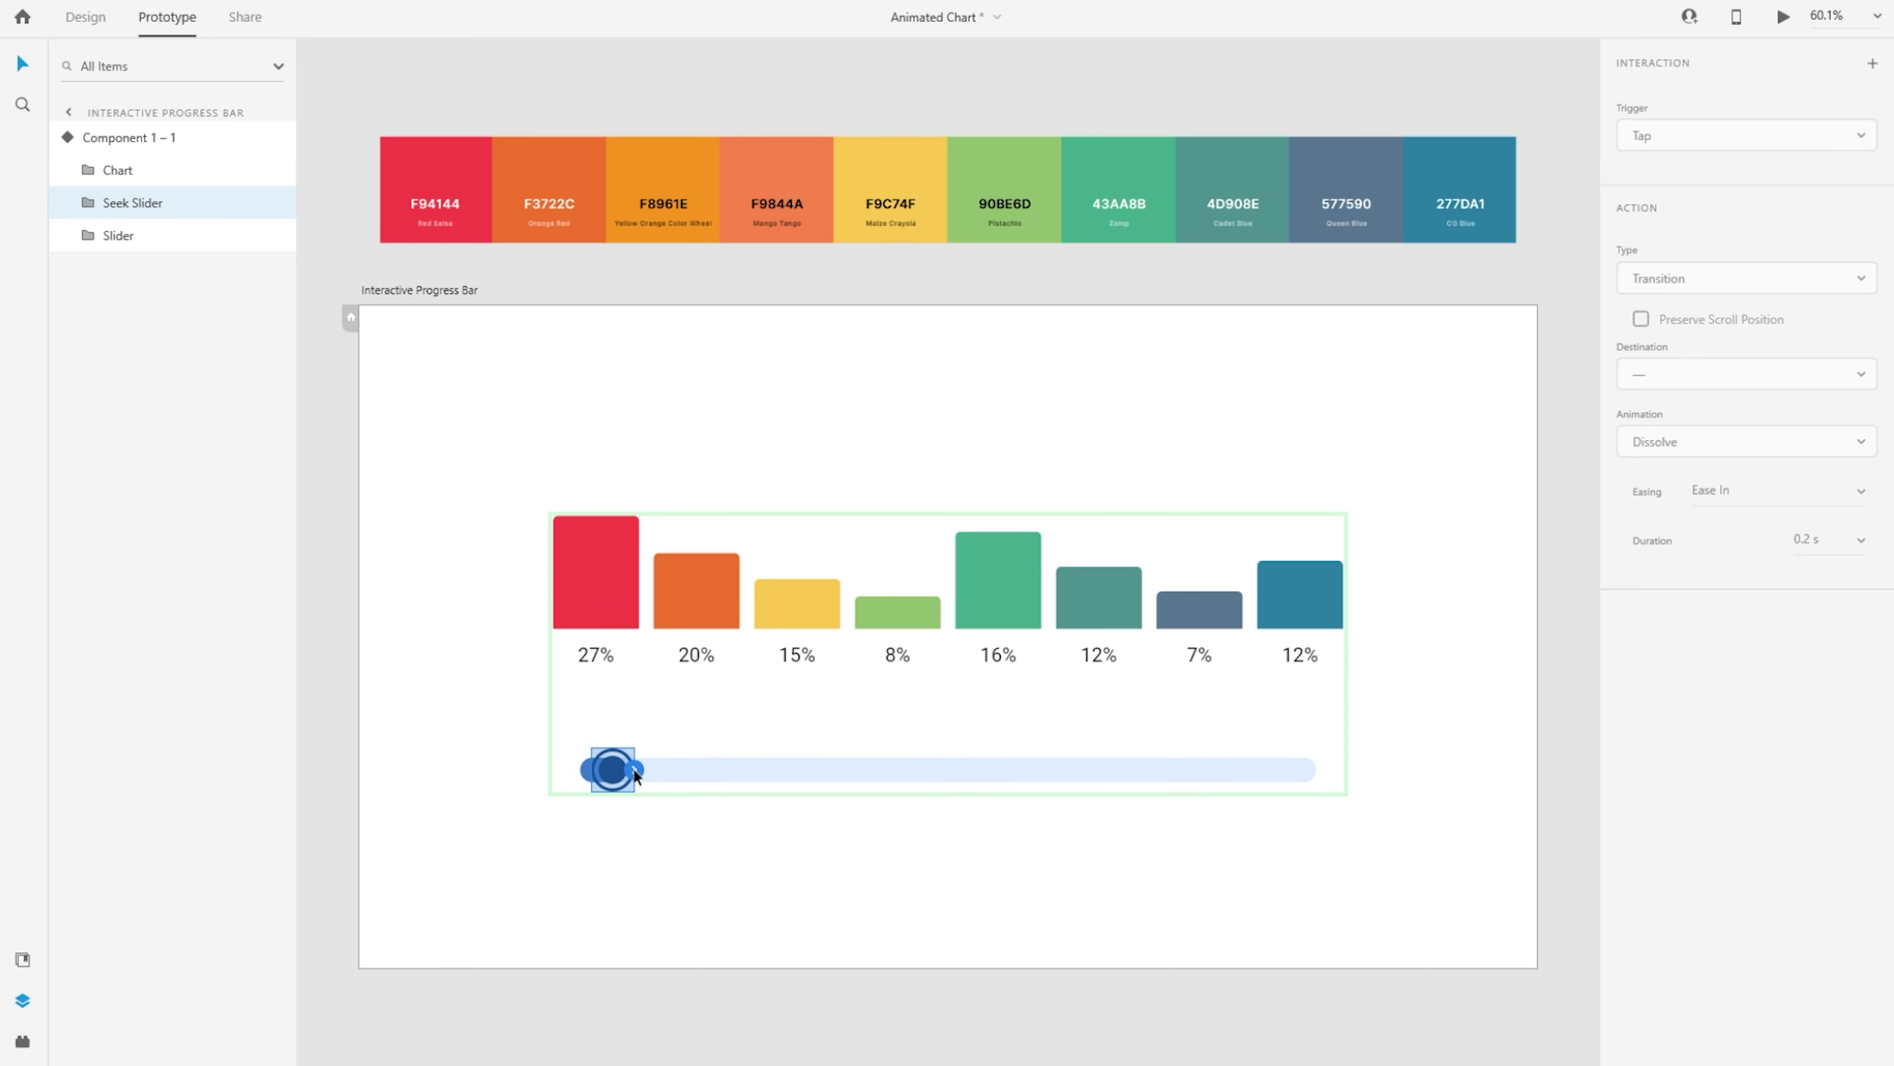
{"action": "left_click", "coordinate": [1874, 65]}
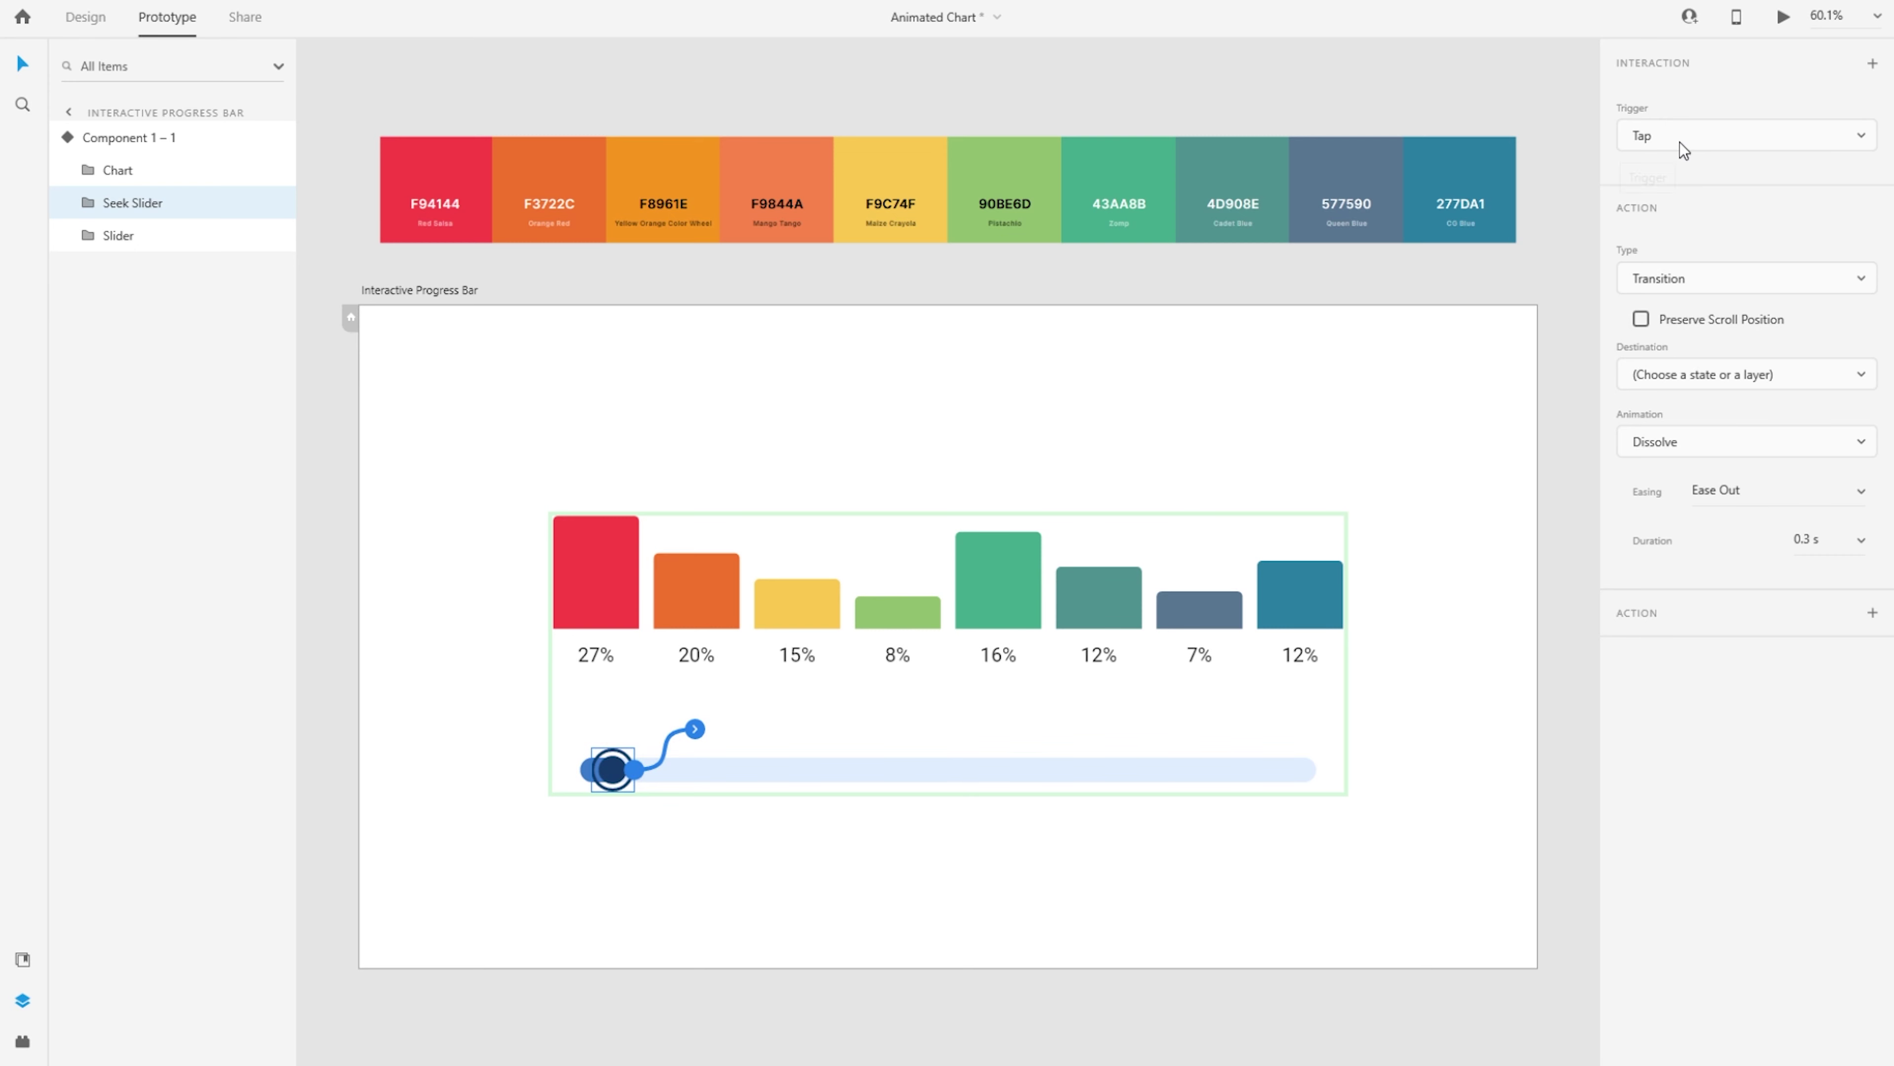
{"action": "left_click", "coordinate": [1750, 278]}
{"action": "left_click", "coordinate": [1718, 275]}
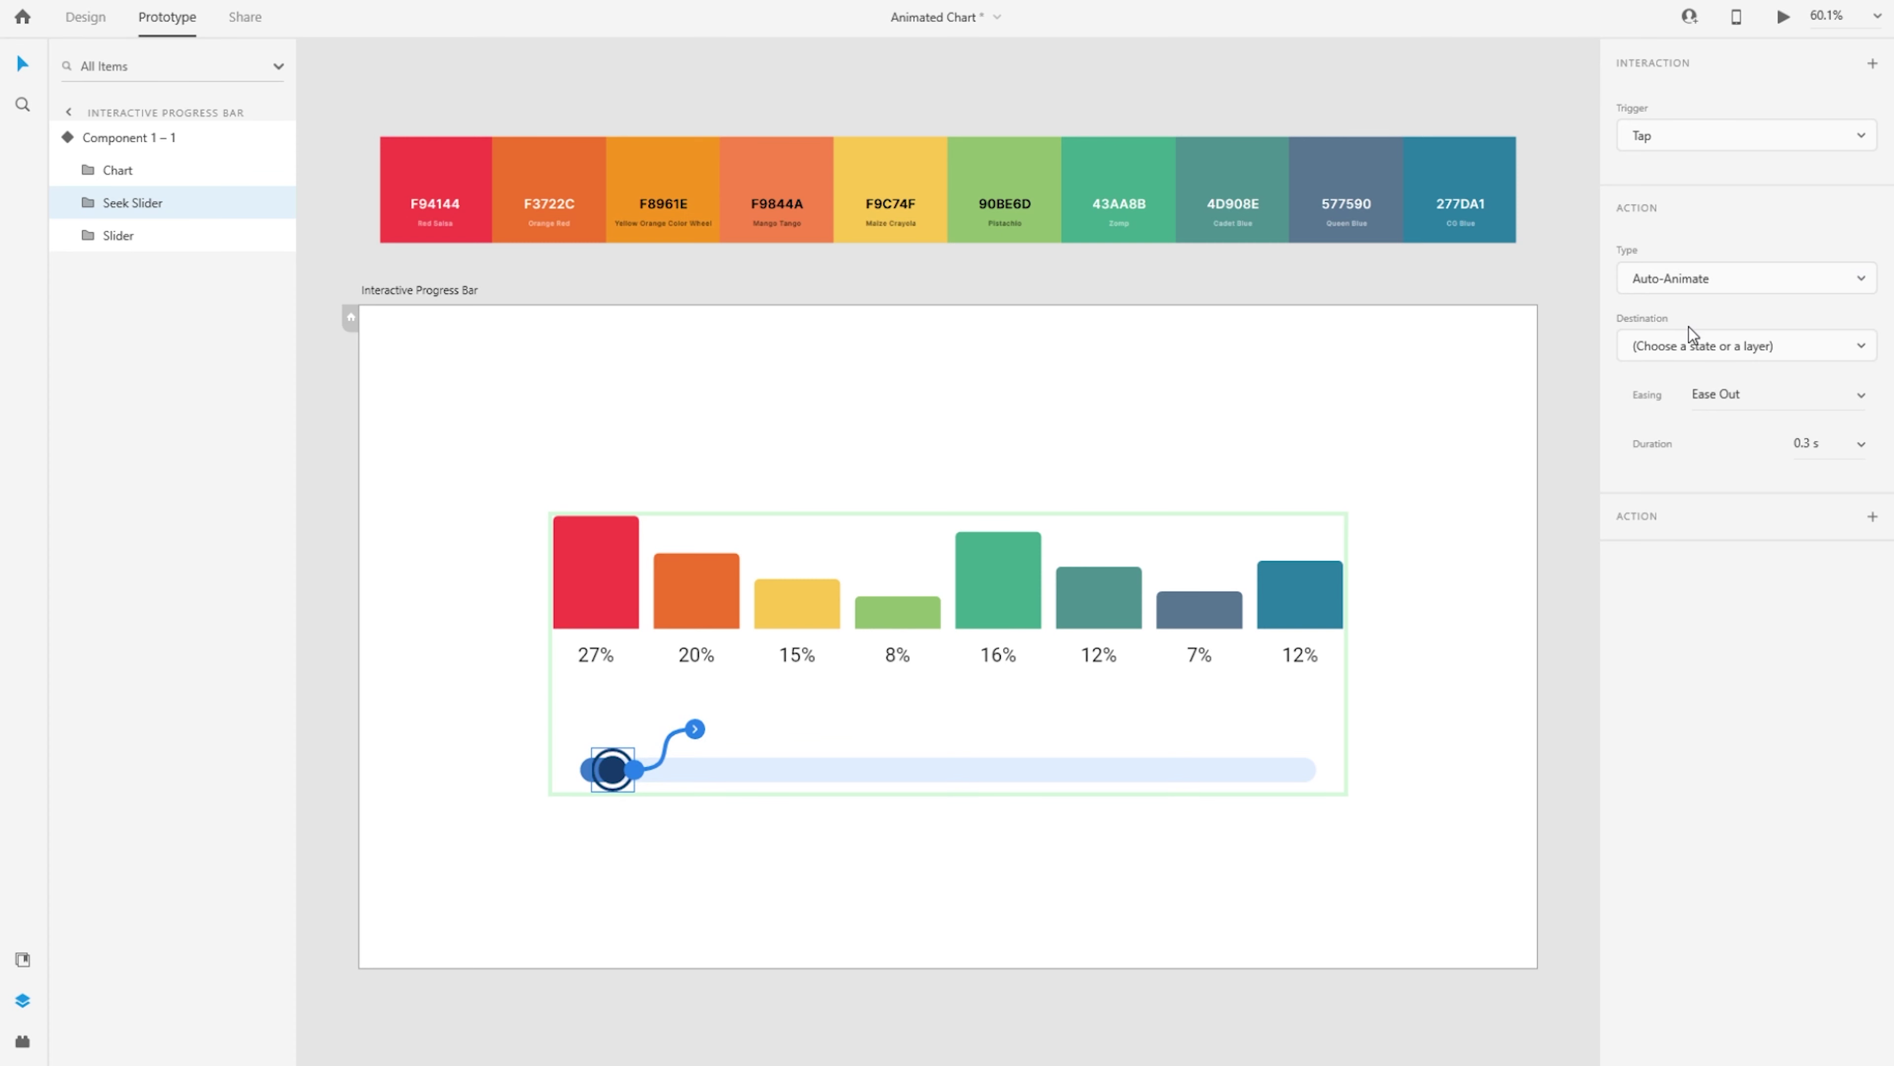
{"action": "left_click", "coordinate": [1692, 345]}
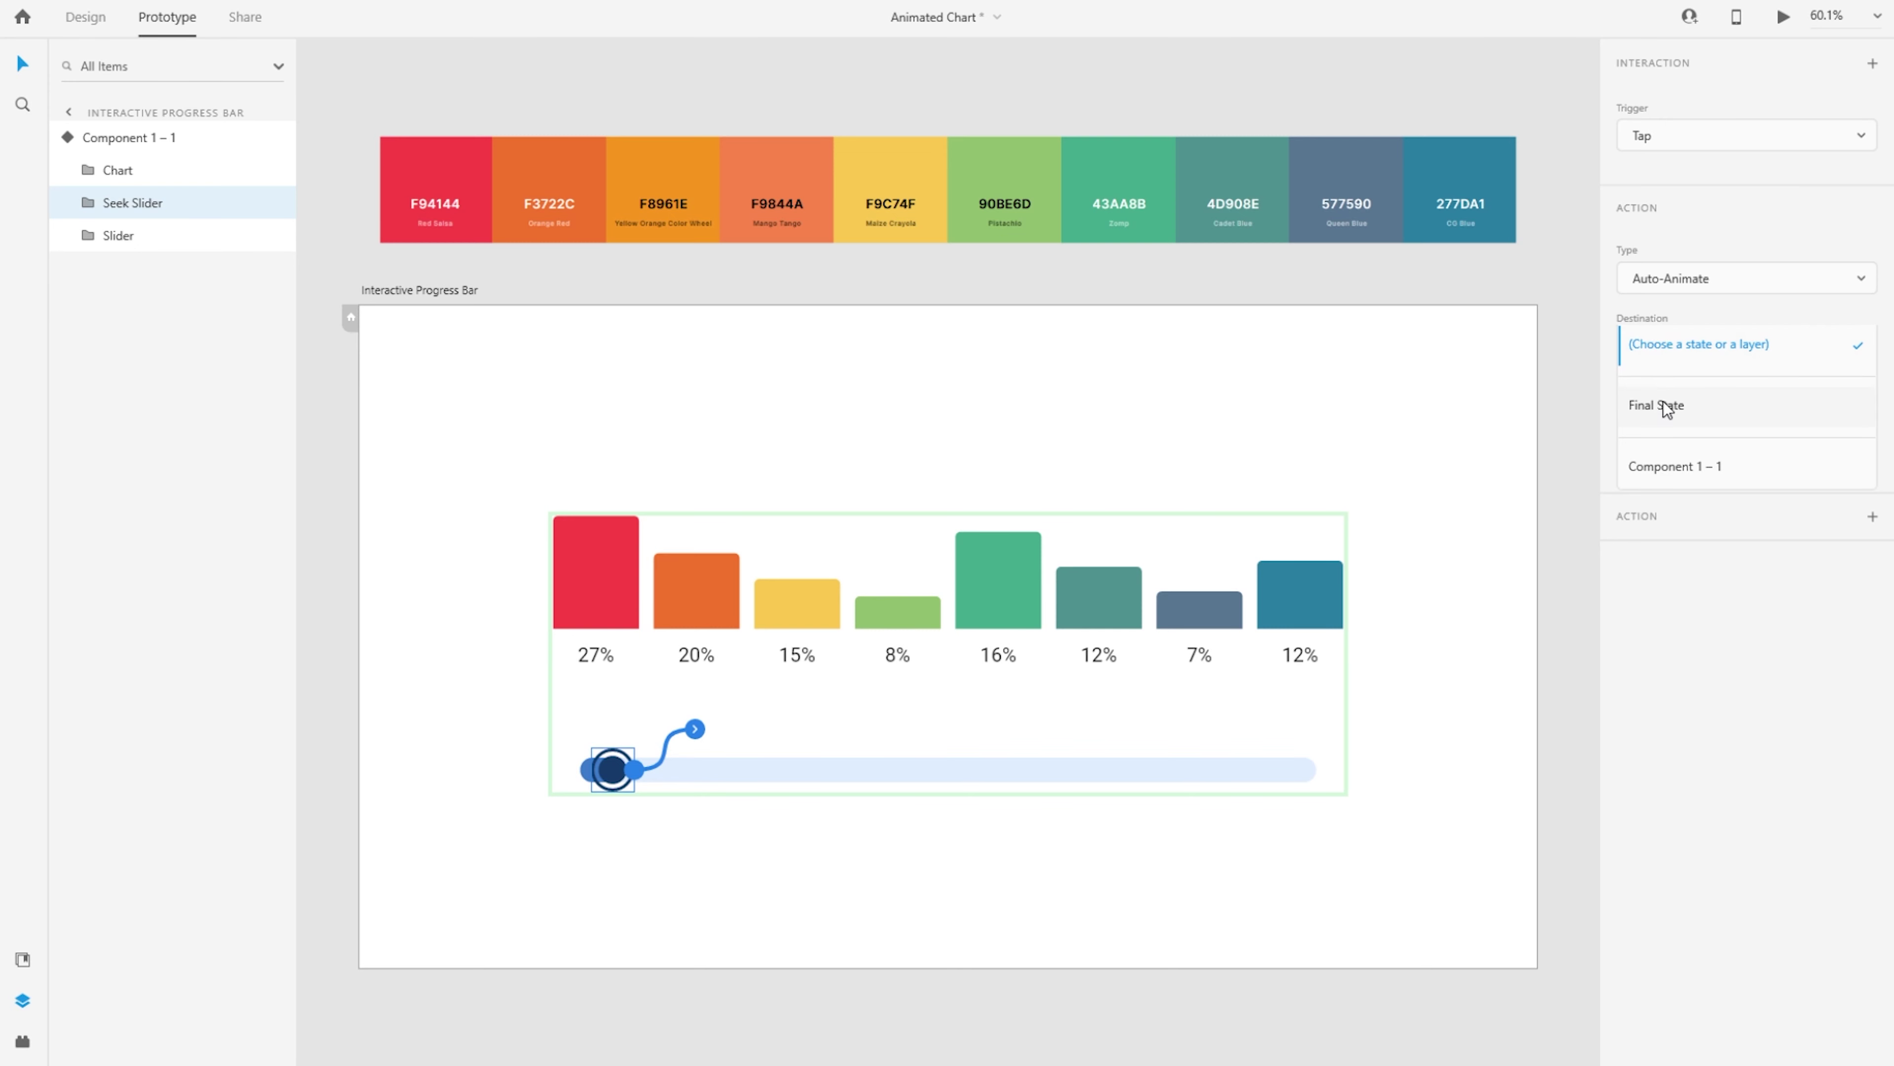
{"action": "left_click", "coordinate": [1690, 406]}
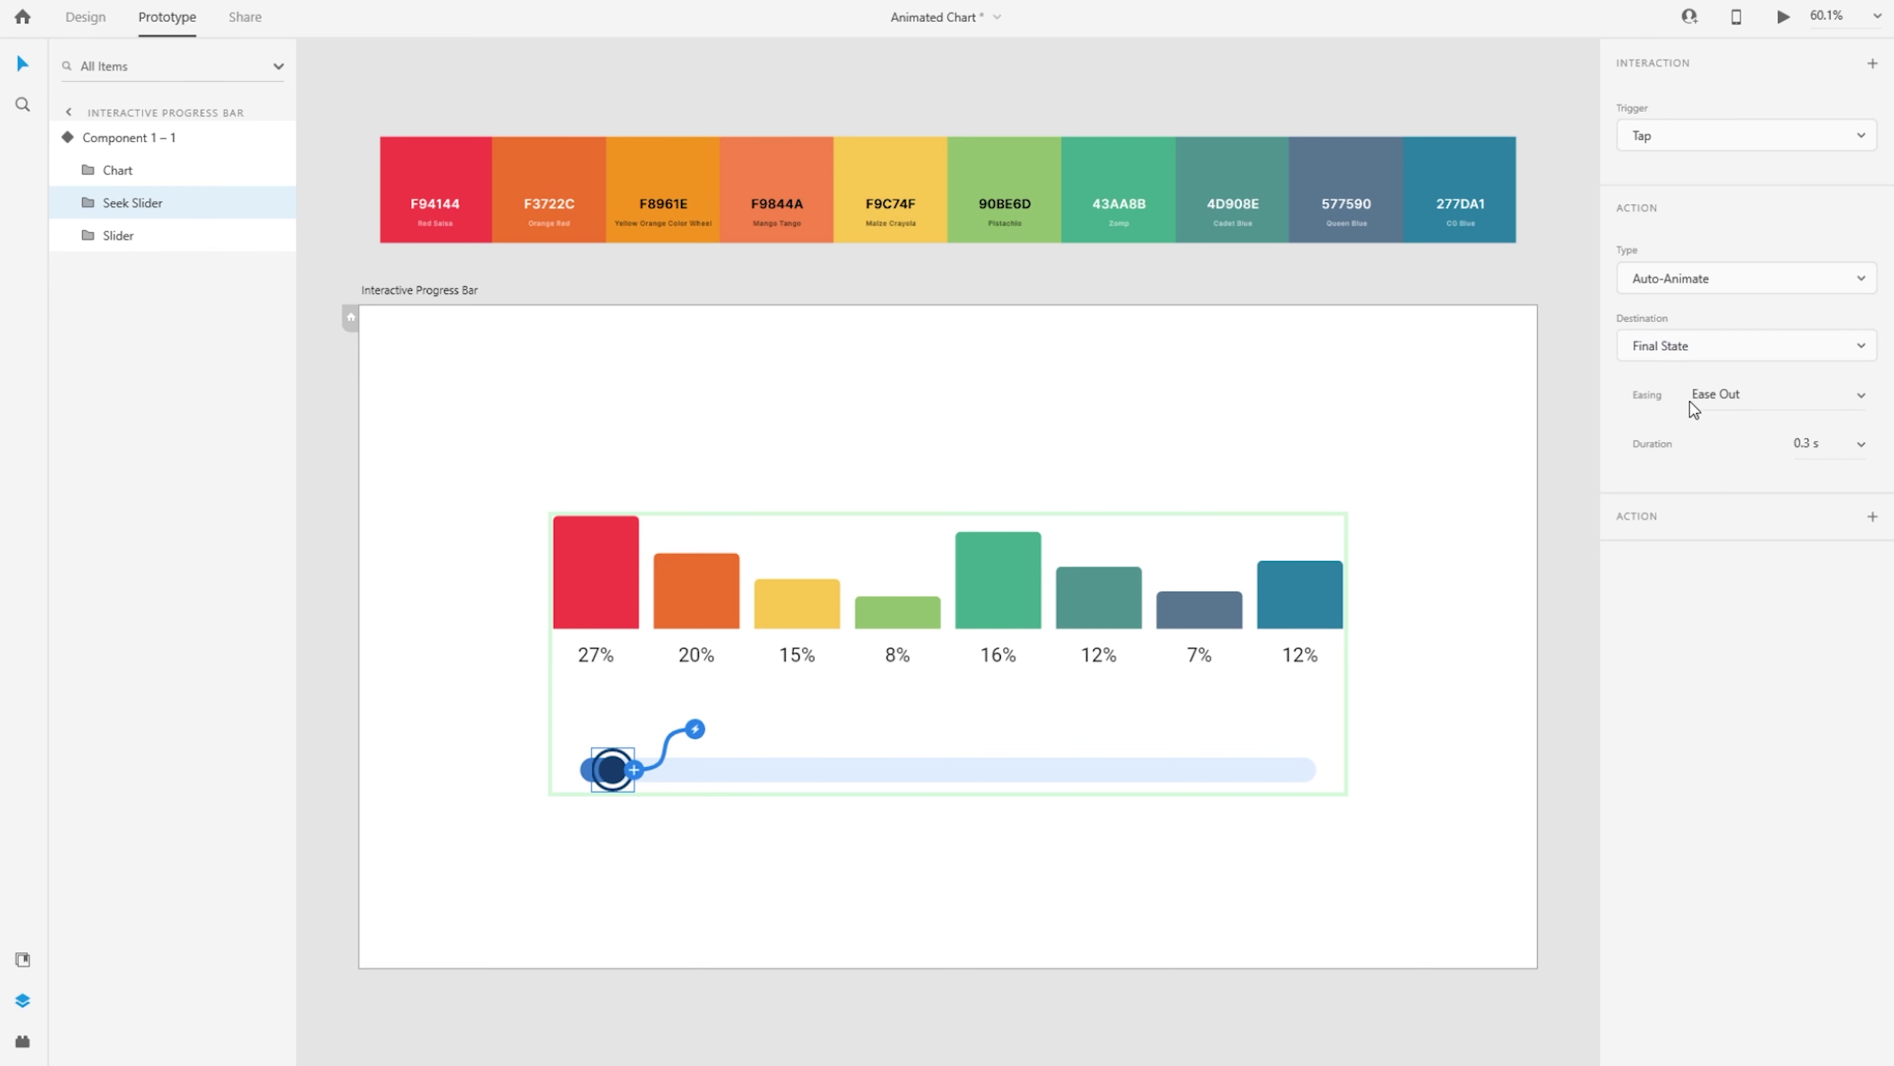
Set the knob interaction's easing to Ease In-Out and its duration to 2 s
{"action": "left_click", "coordinate": [1865, 399]}
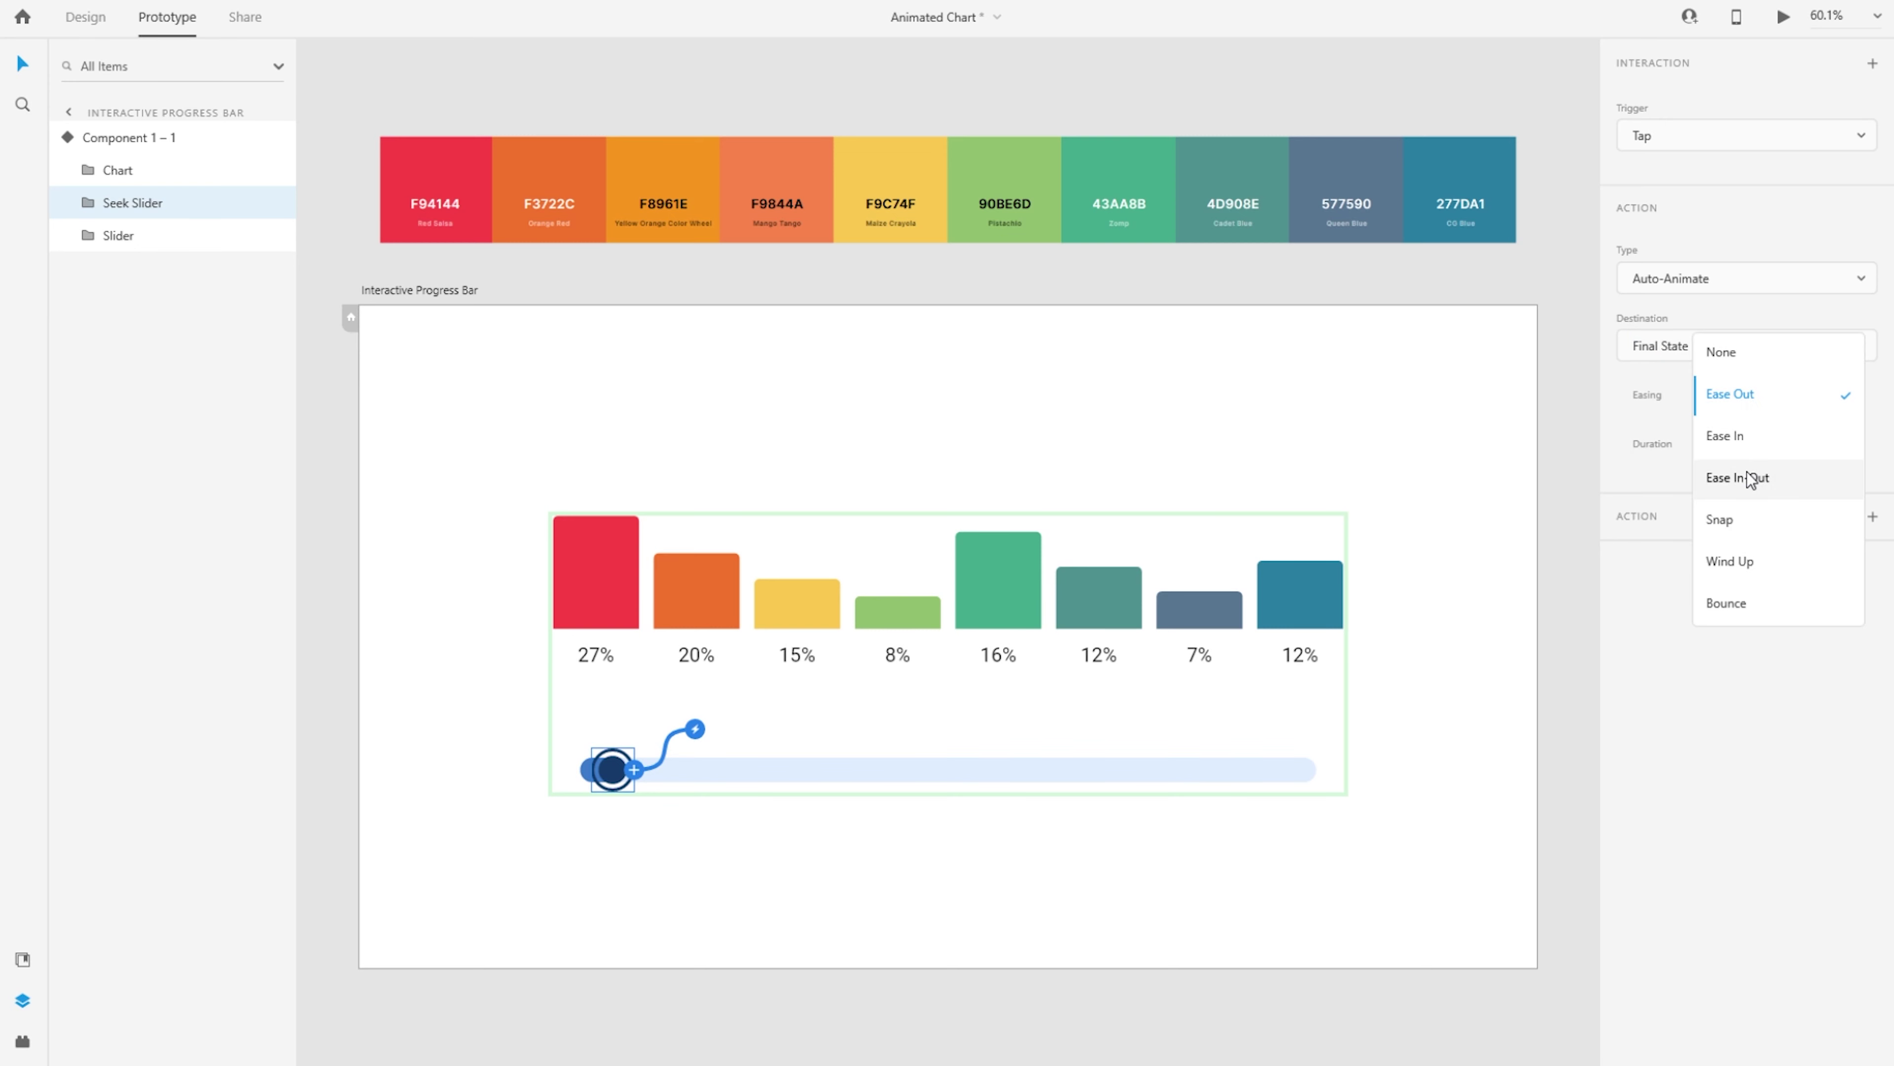
{"action": "left_click", "coordinate": [1752, 480]}
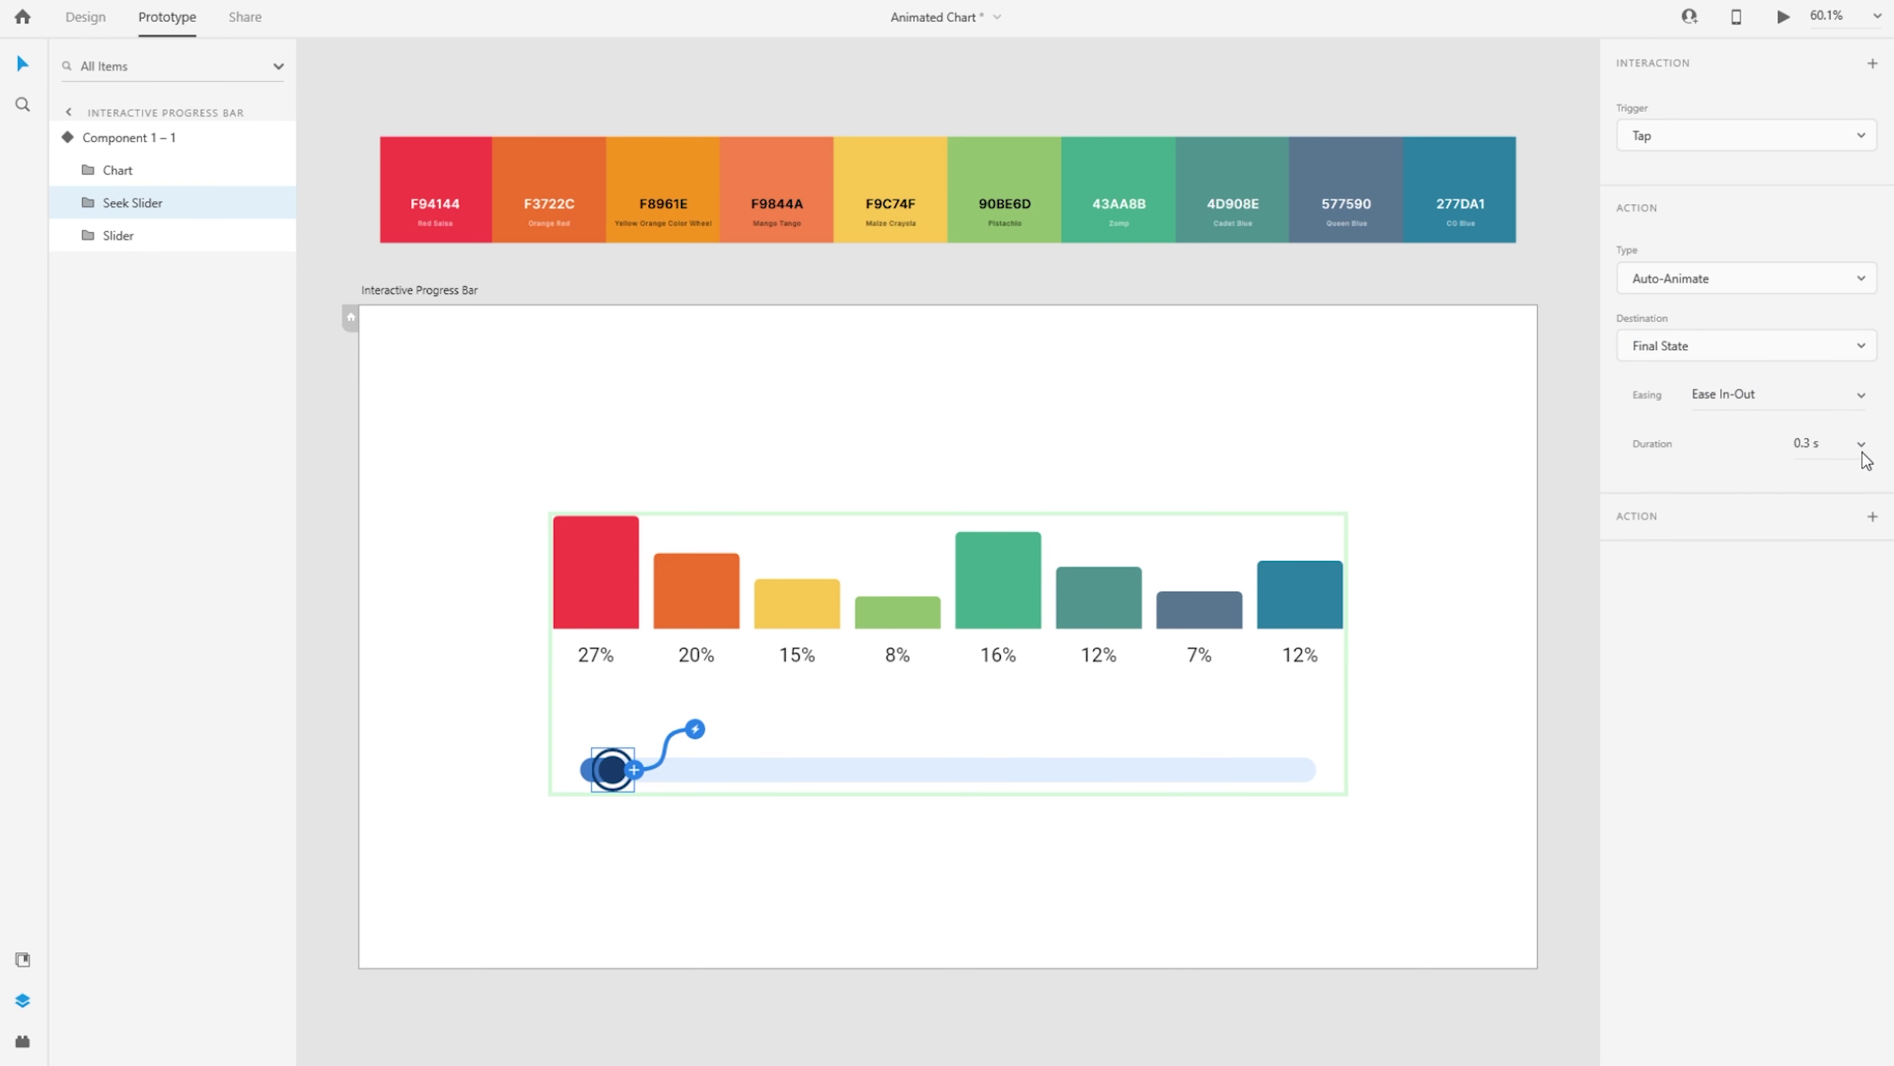
{"action": "left_click", "coordinate": [1807, 442]}
{"action": "type", "text": "2"}
{"action": "key", "text": "Return"}
{"action": "key", "text": "Escape"}
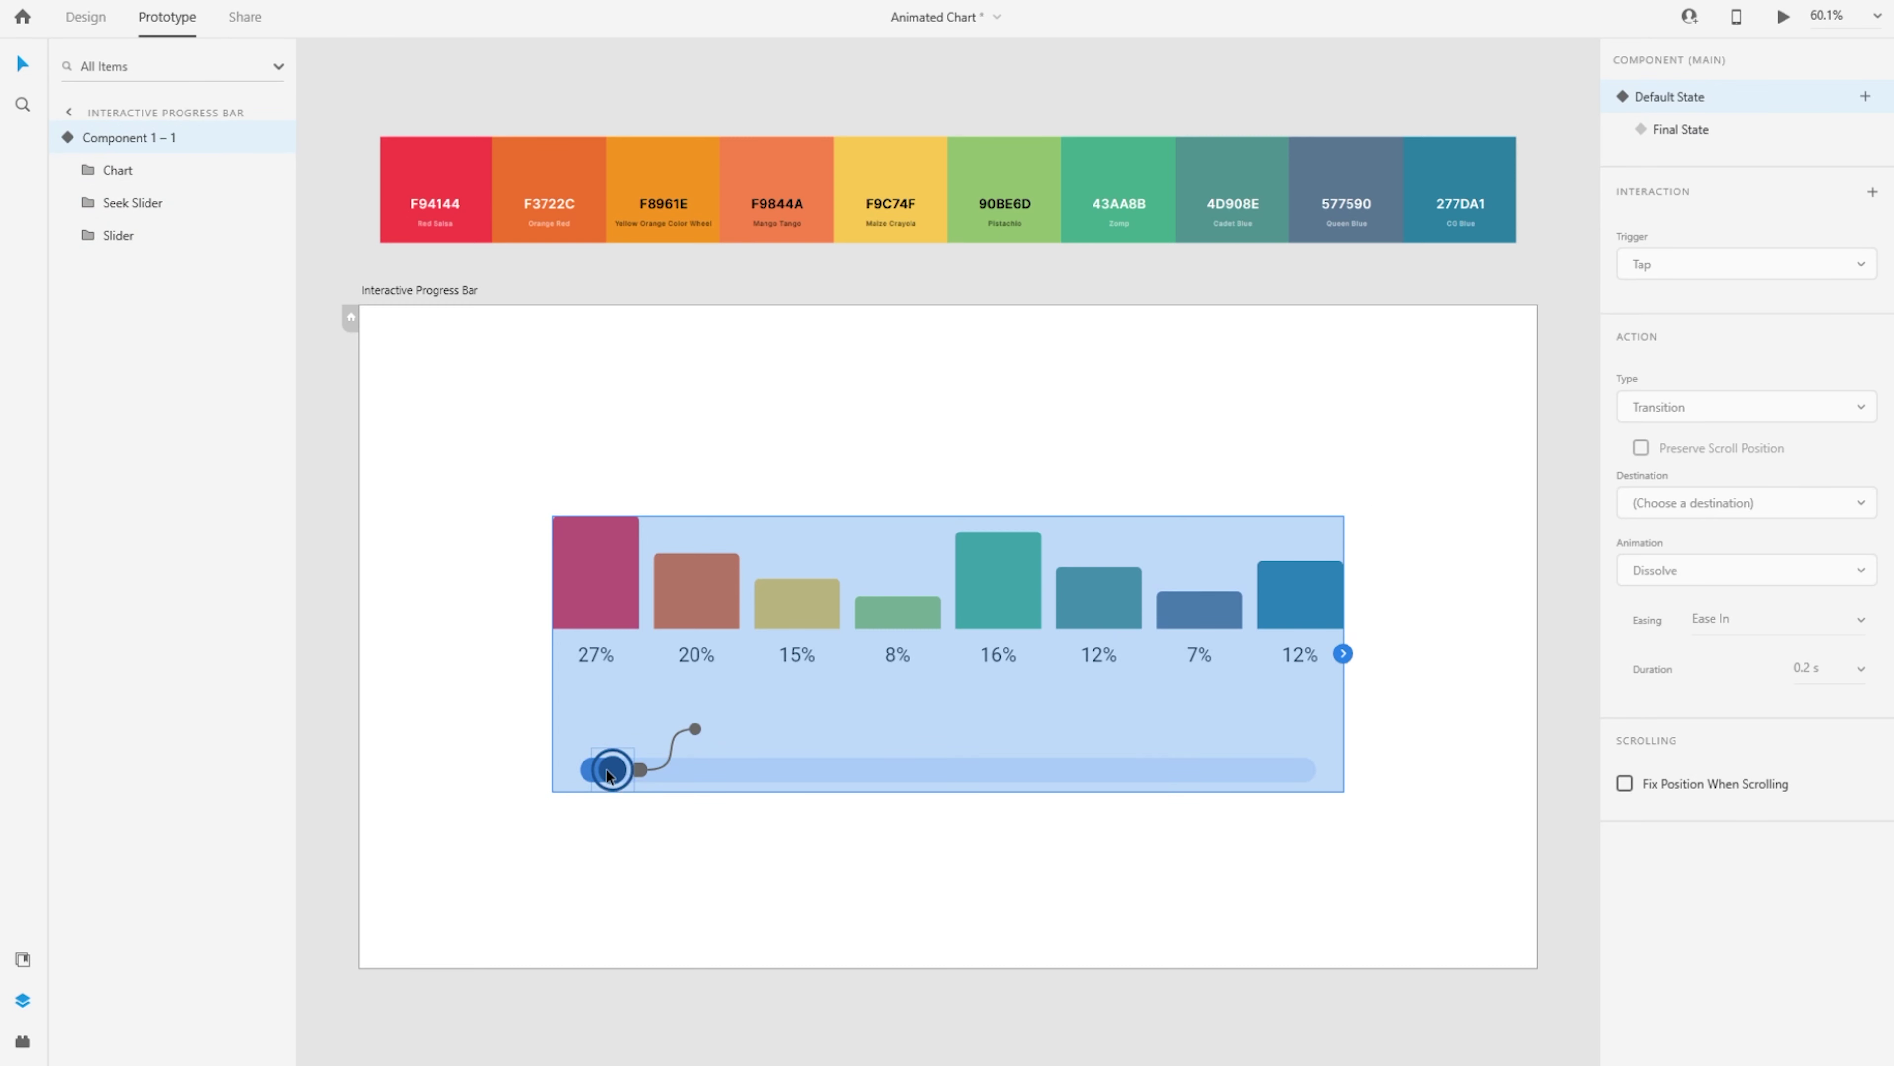
In Final State, add a Tap interaction to the Seek Slider knob that auto-animates to Default State with Ease In-Out over 2 s
{"action": "left_click", "coordinate": [1723, 126]}
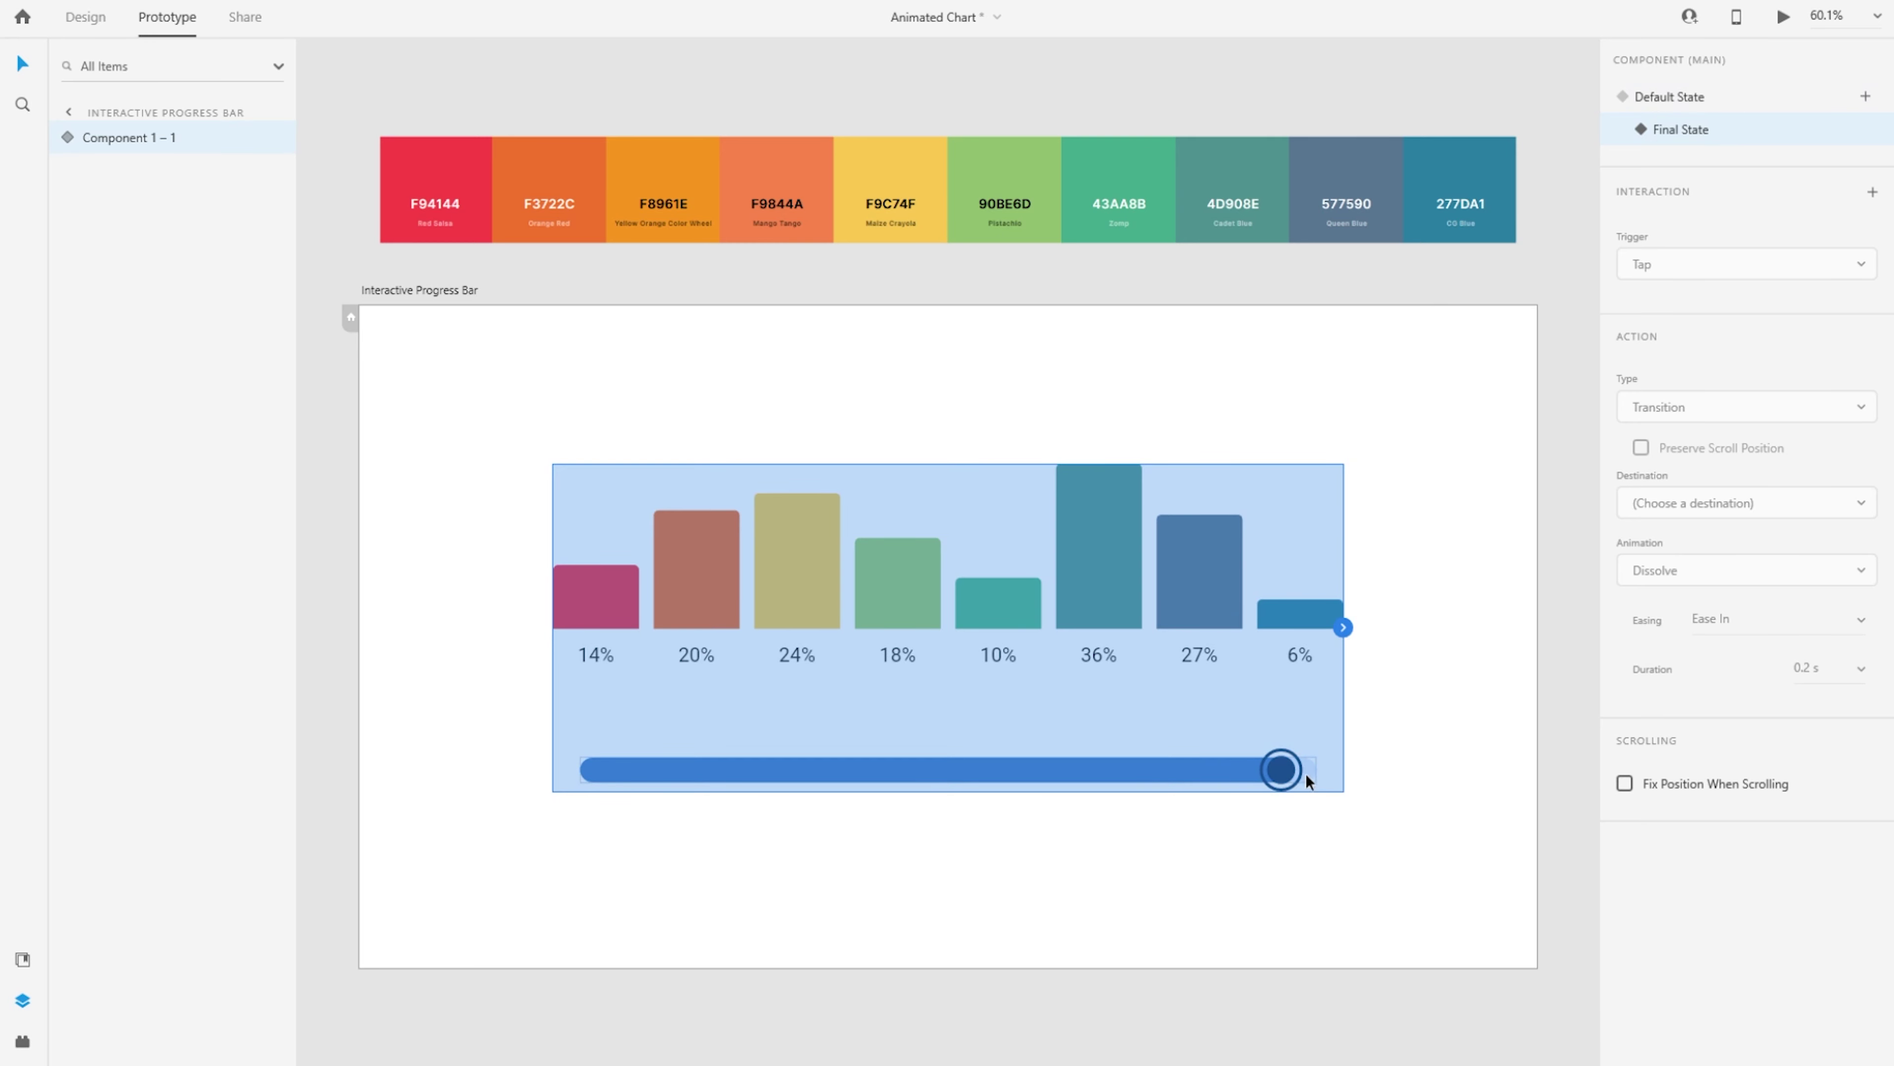
{"action": "double_click", "coordinate": [1281, 772]}
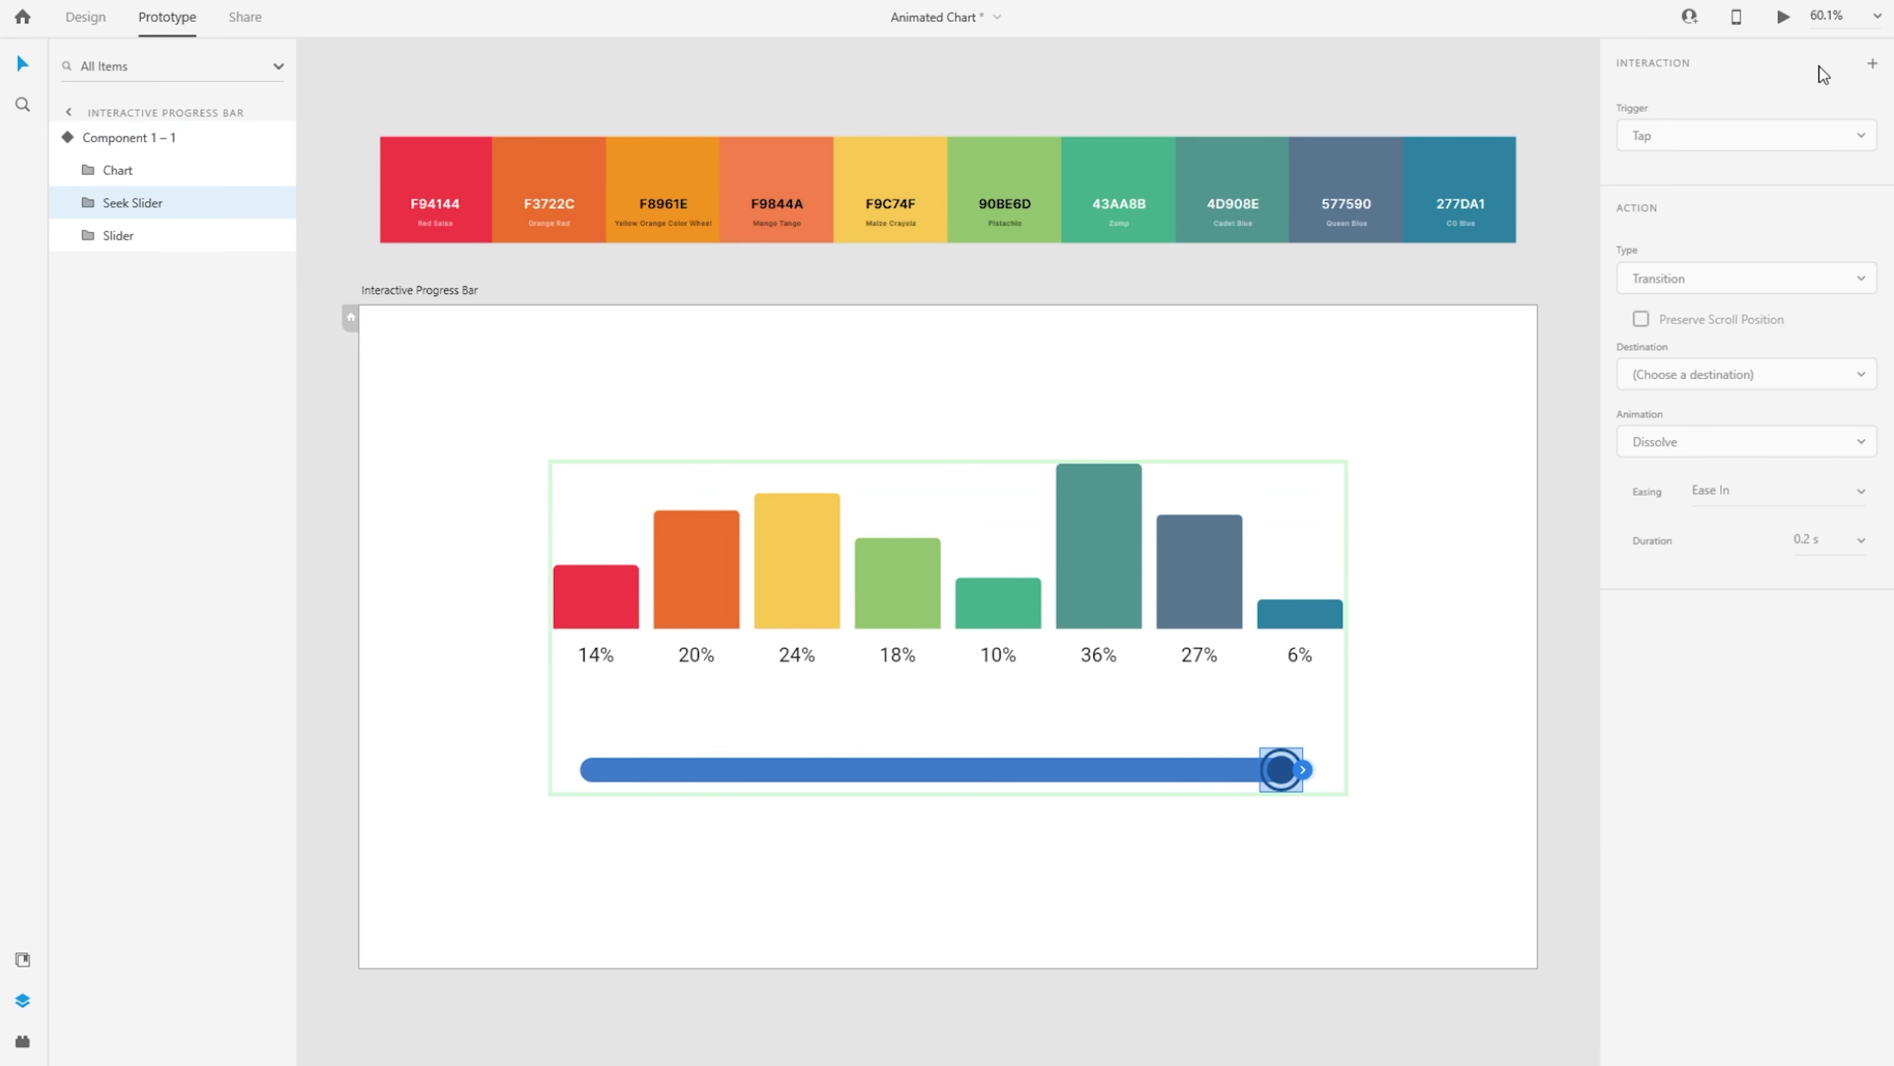
{"action": "left_click", "coordinate": [1872, 63]}
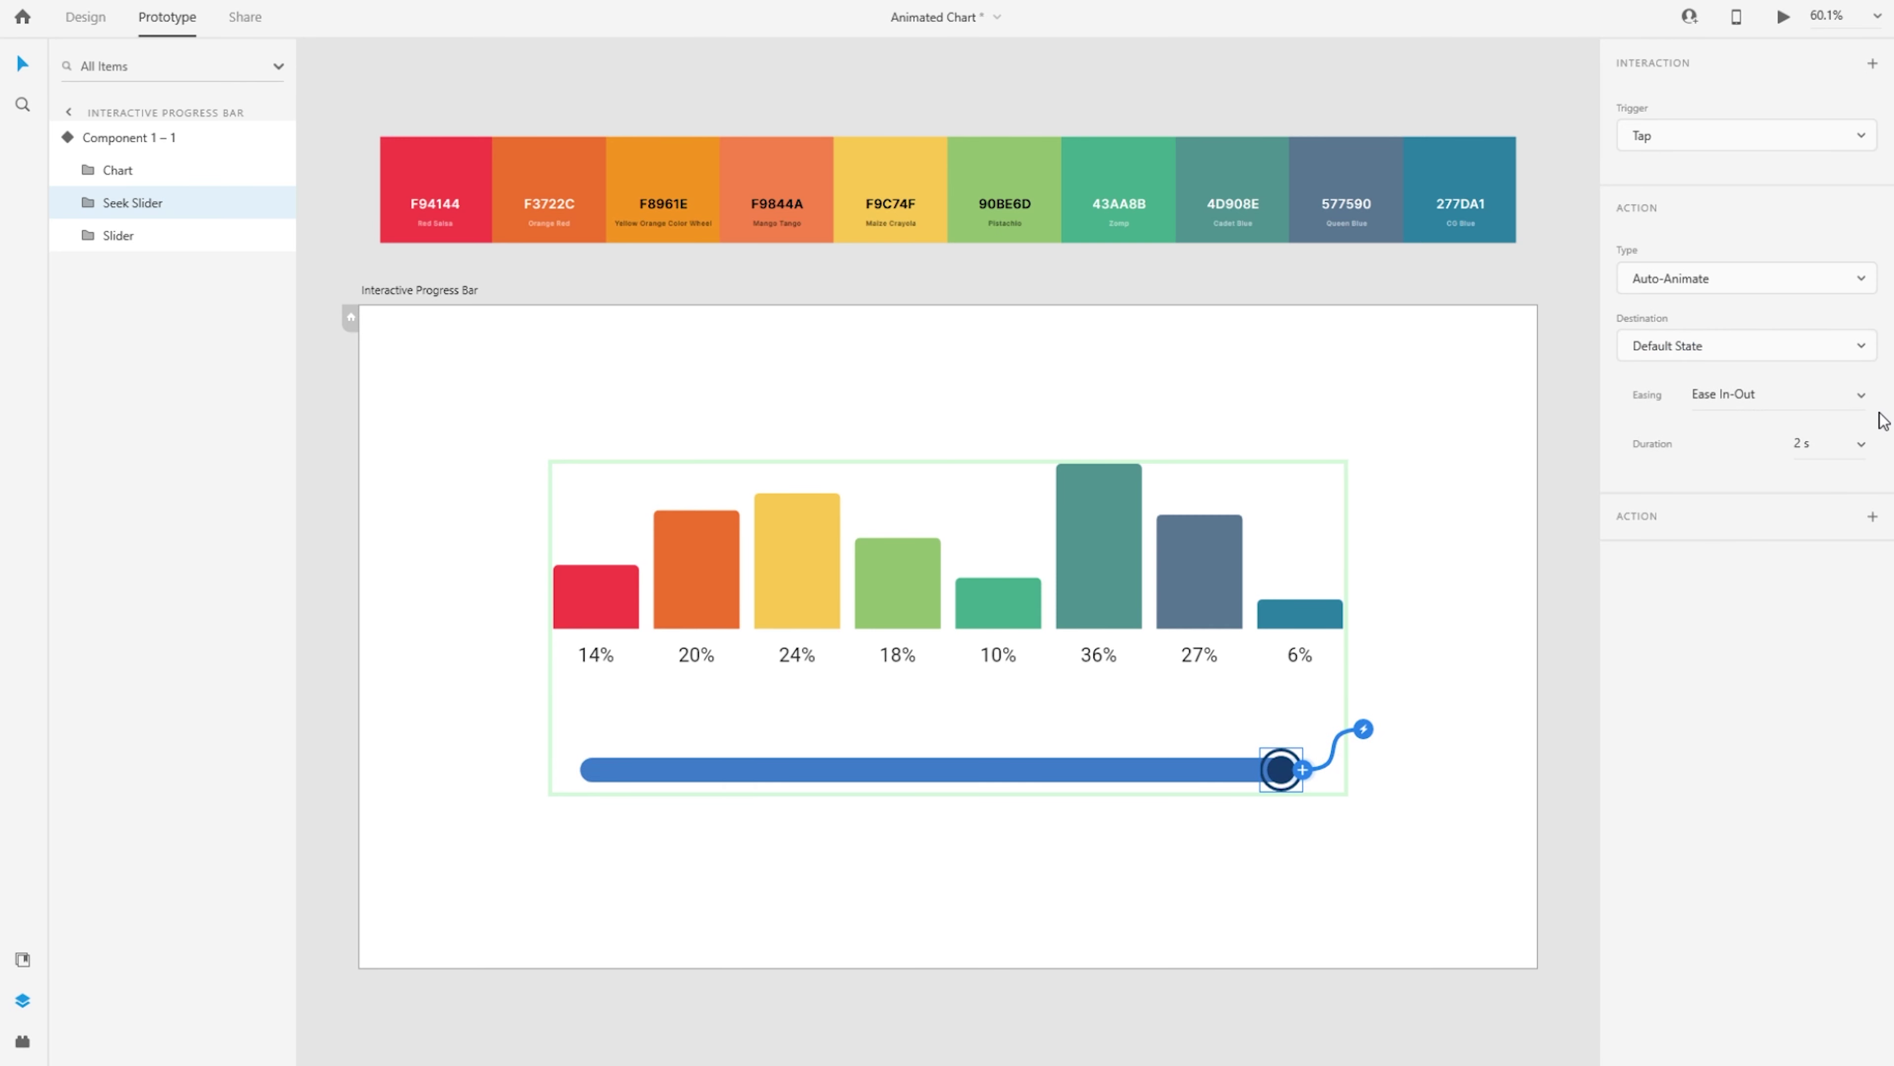
{"action": "left_click", "coordinate": [1474, 549]}
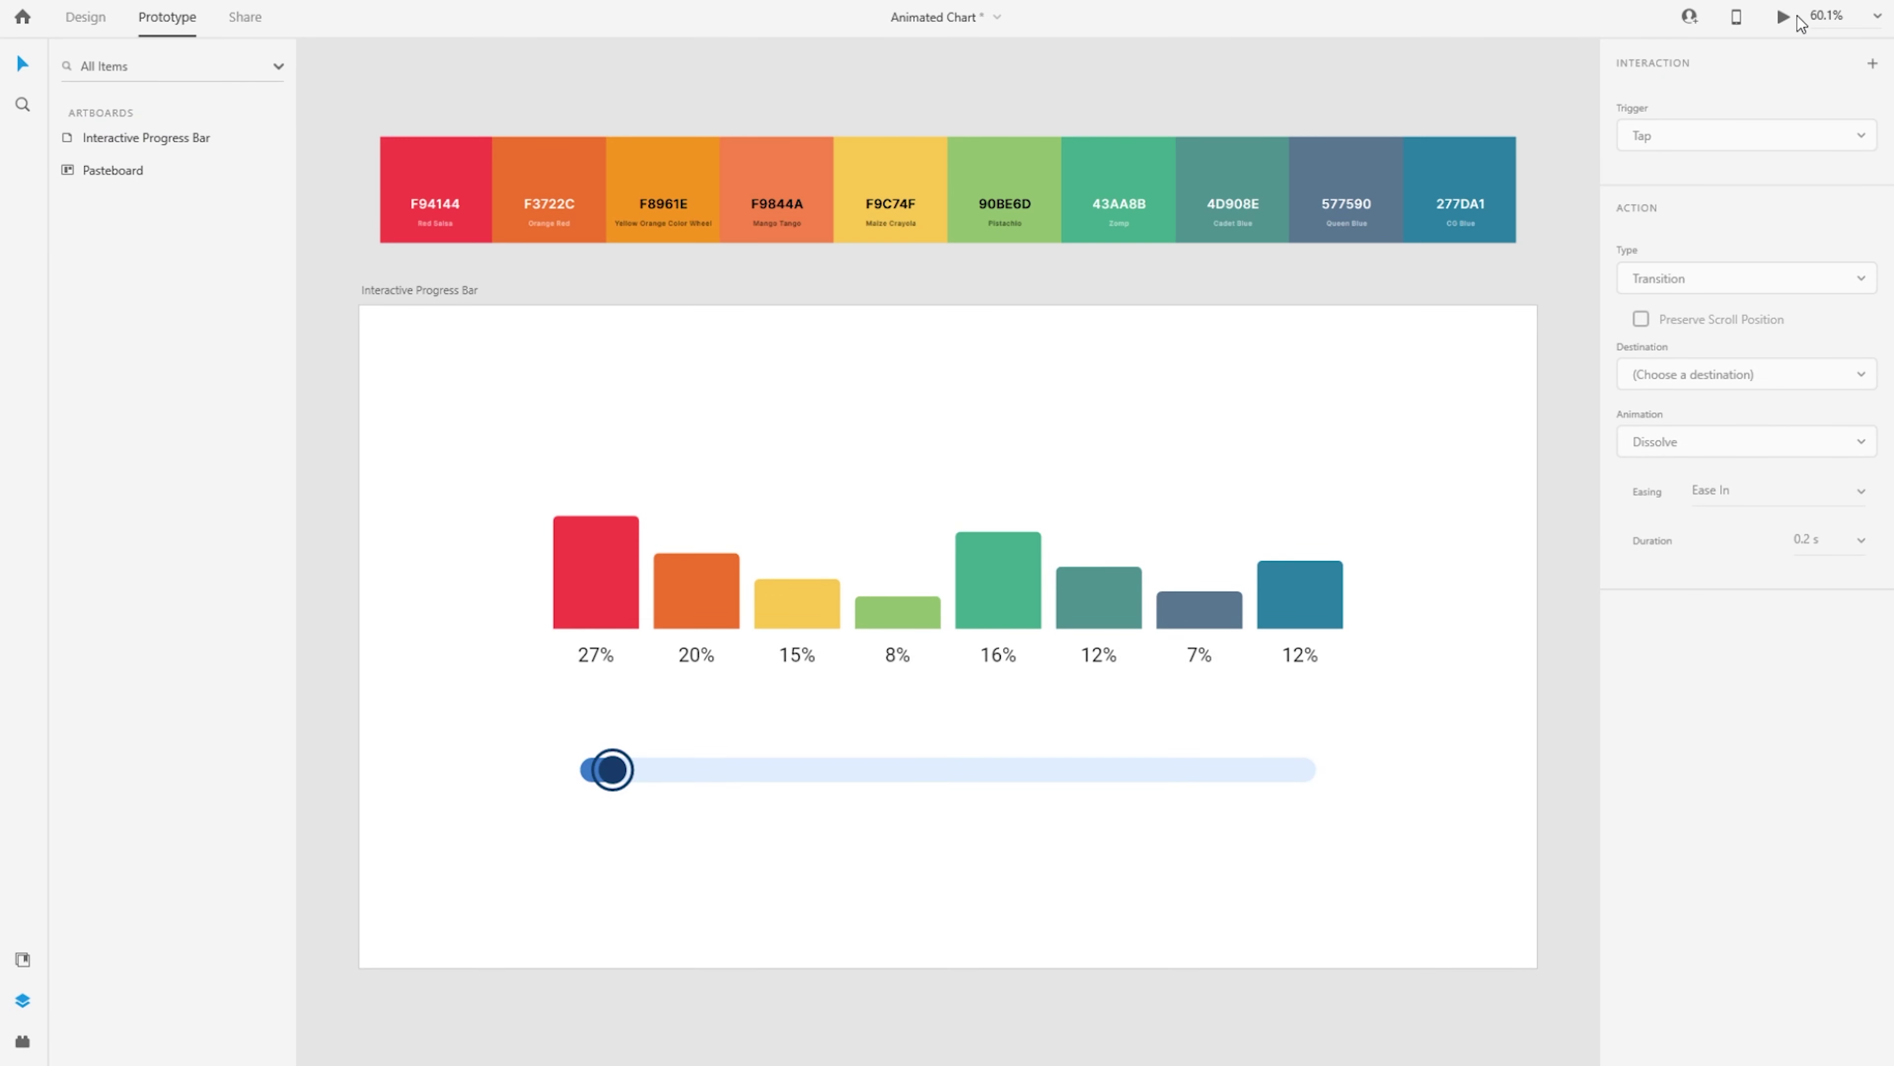
Preview the prototype and tap the slider knob at both ends to test the animation in each direction
{"action": "left_click", "coordinate": [1782, 17]}
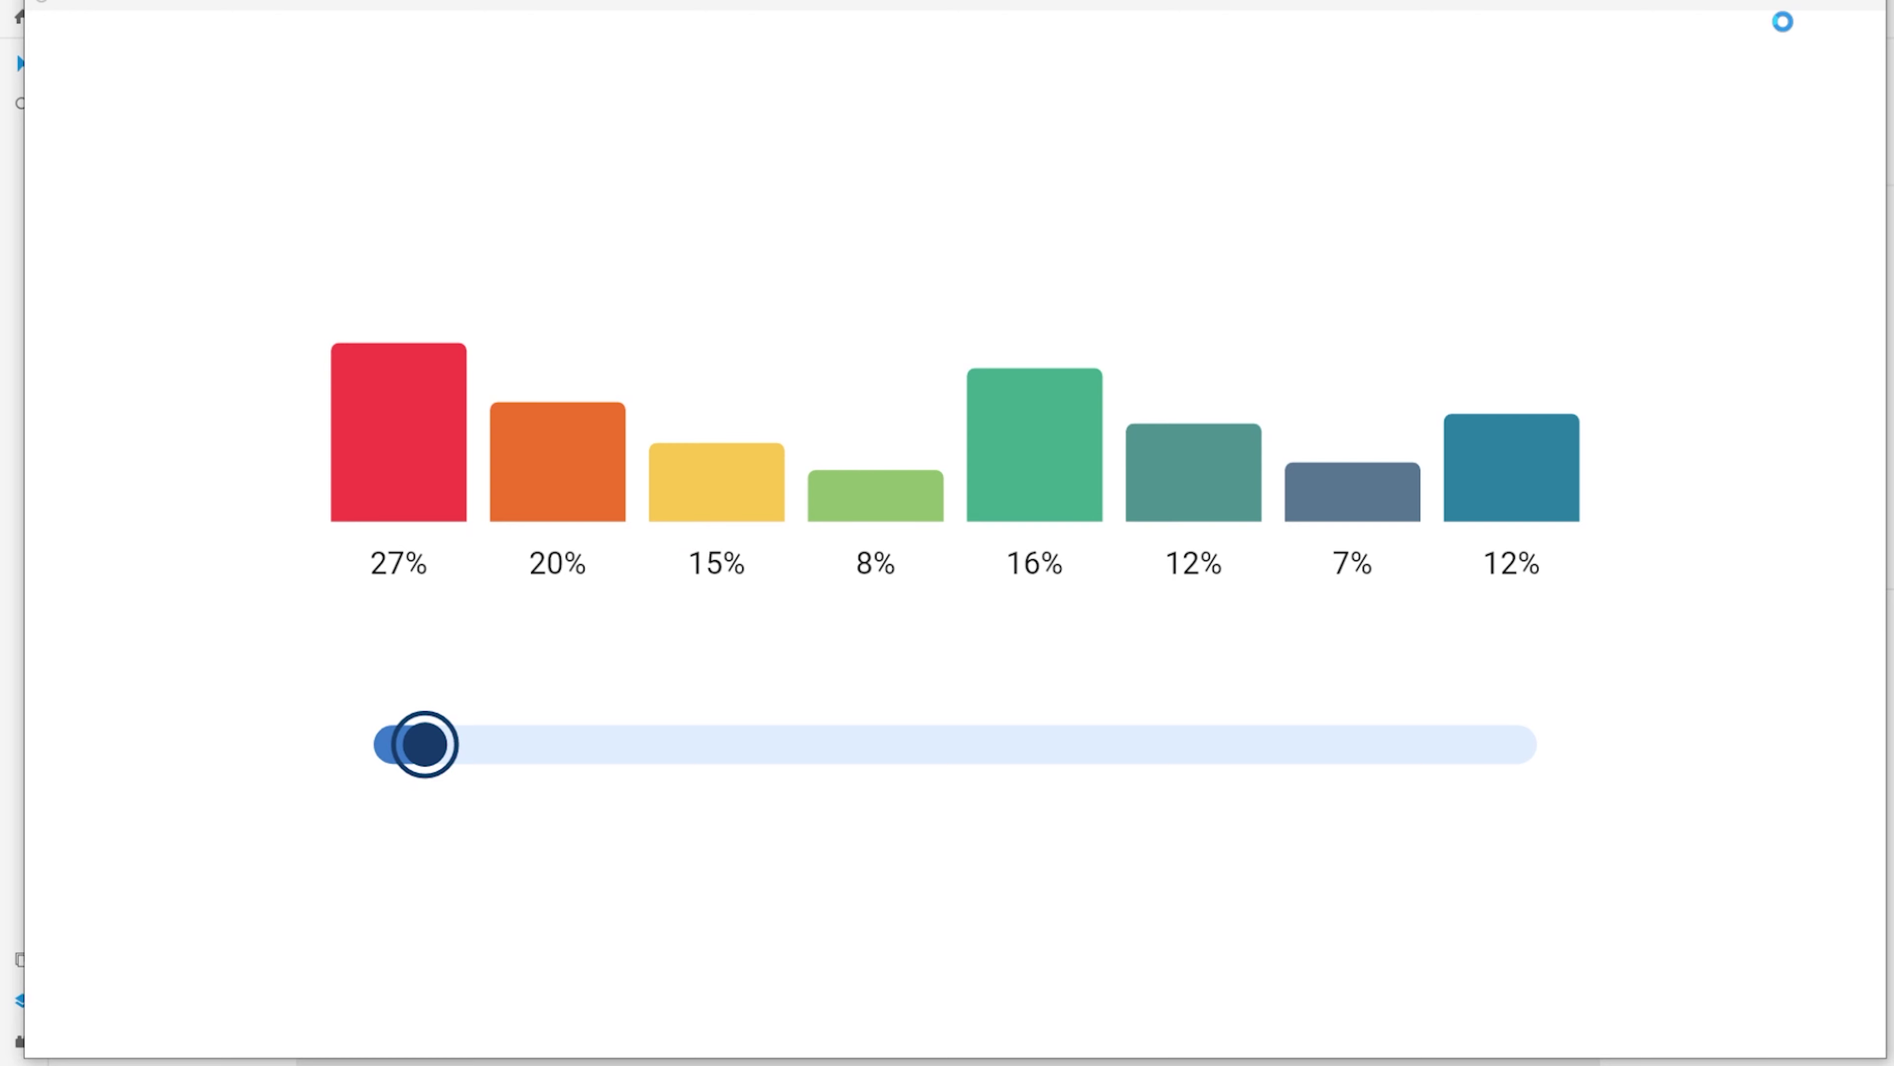
{"action": "left_click", "coordinate": [425, 752]}
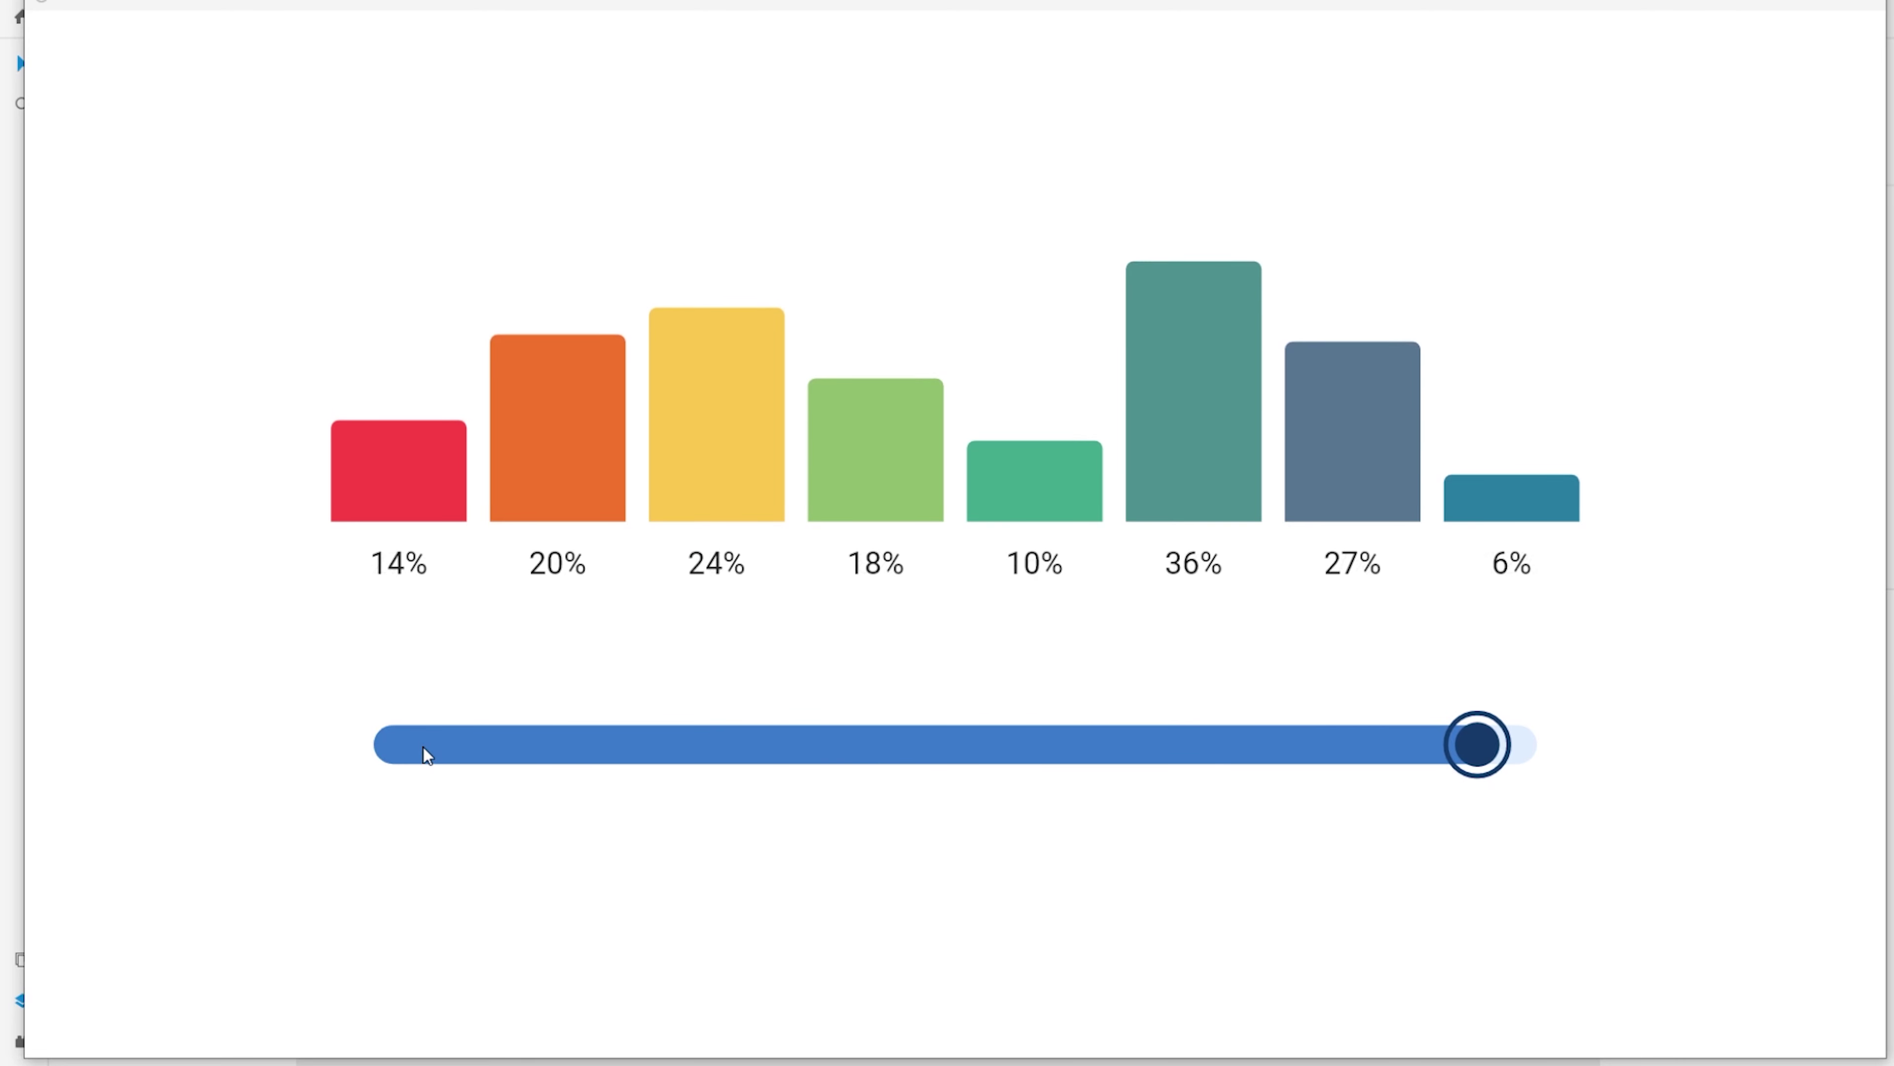
{"action": "left_click", "coordinate": [1489, 757]}
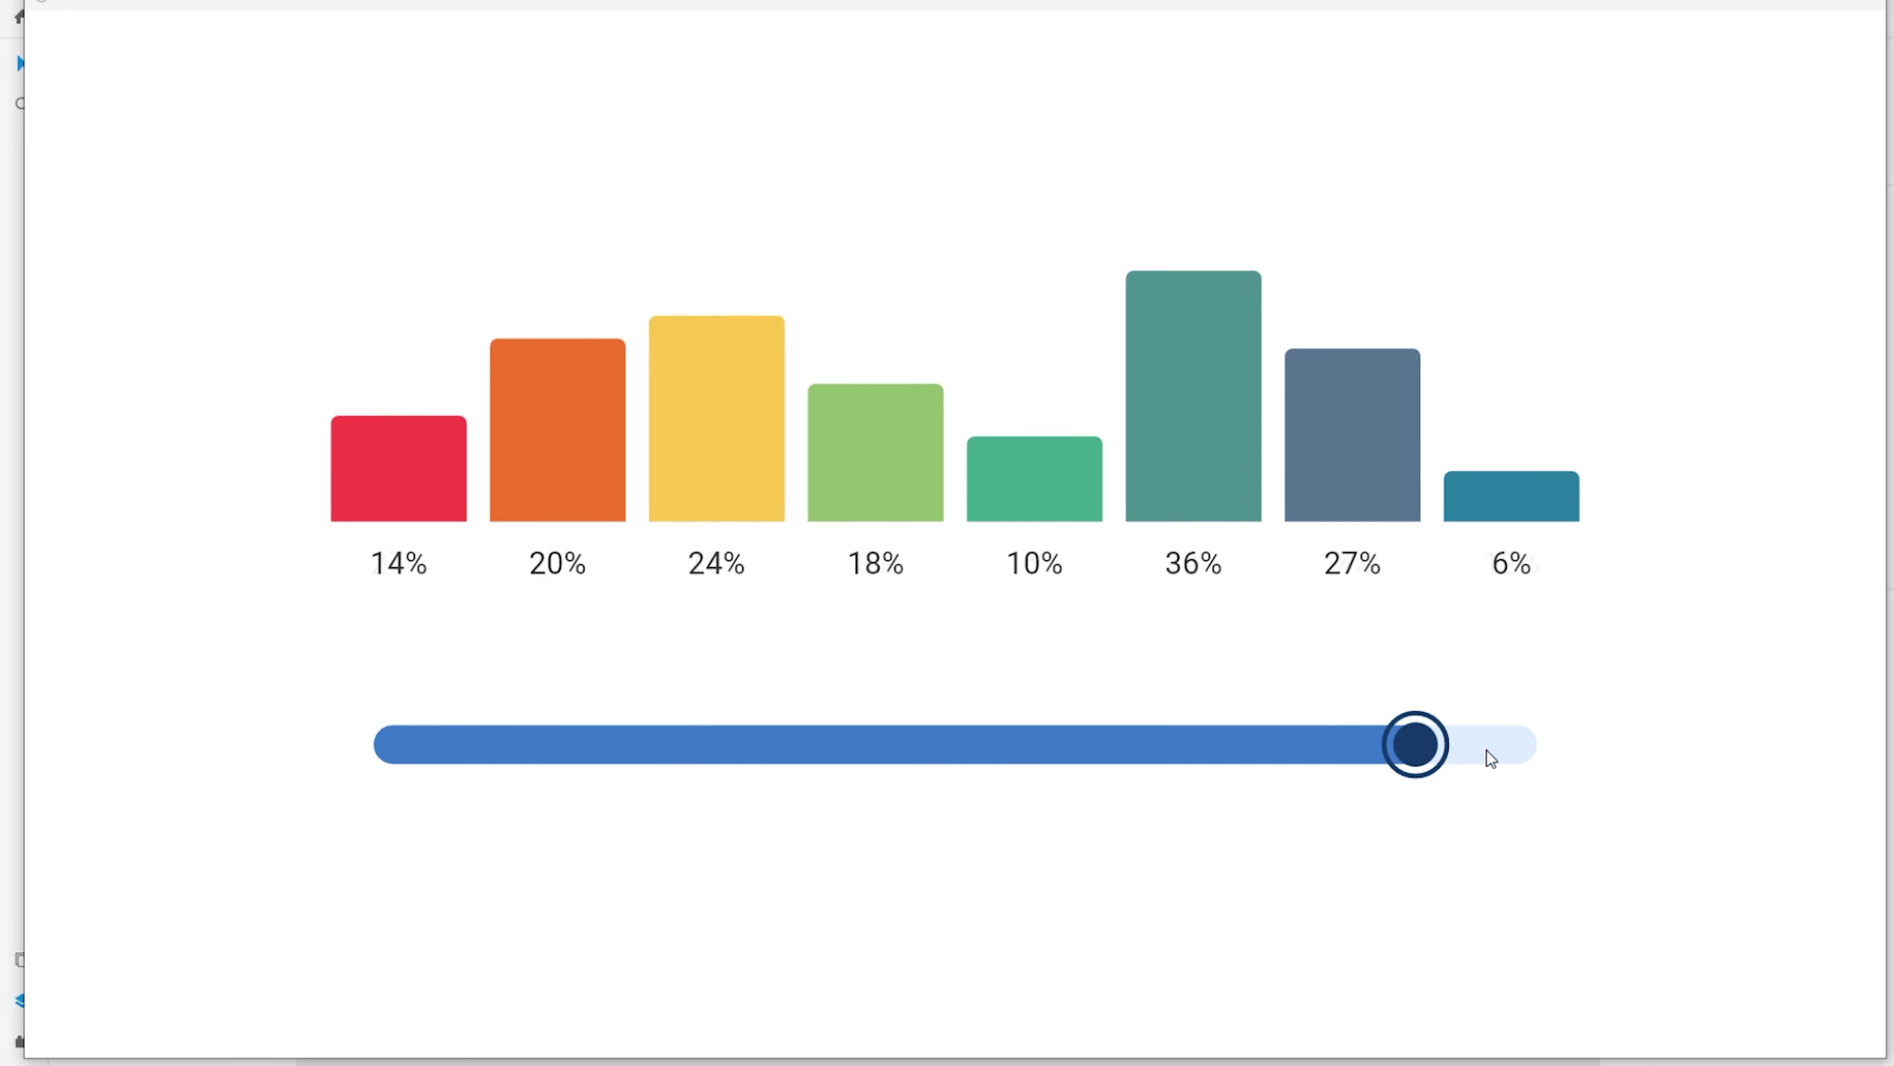
{"action": "left_click", "coordinate": [423, 761]}
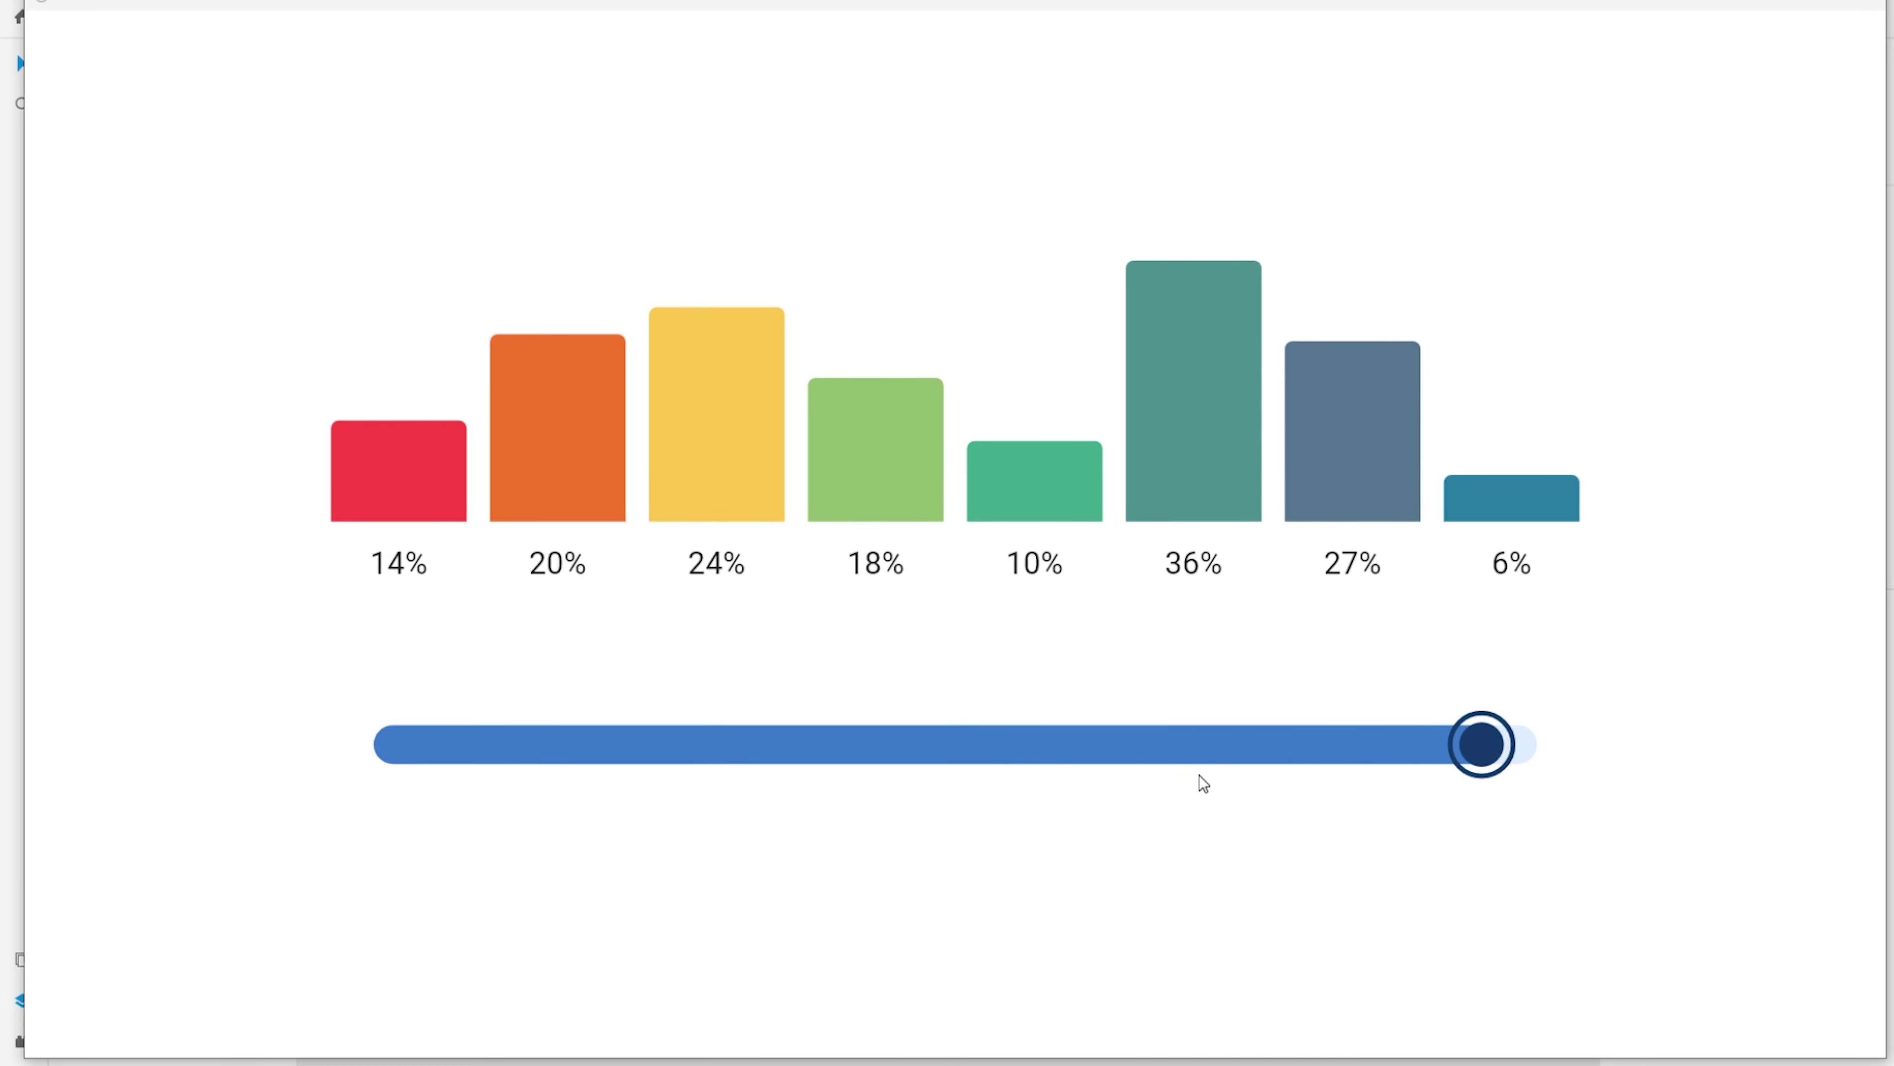